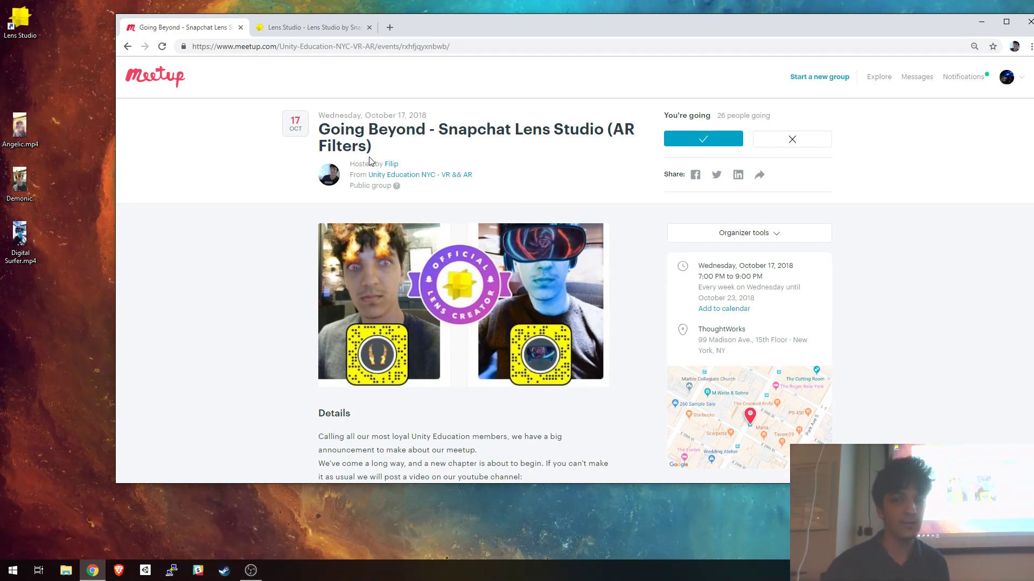
Step: Examine the official lens creator's Lens Studio profile, including its statistics and the published lenses with their Snapcodes
left_click(337, 27)
scroll(550, 206, "down", 1)
scroll(548, 204, "up", 1)
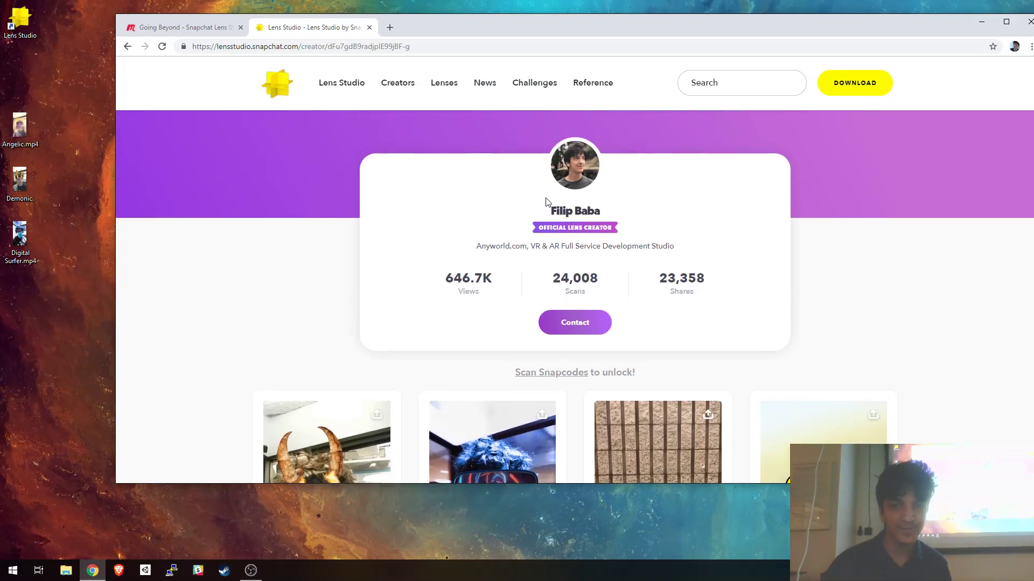
scroll(548, 215, "down", 6)
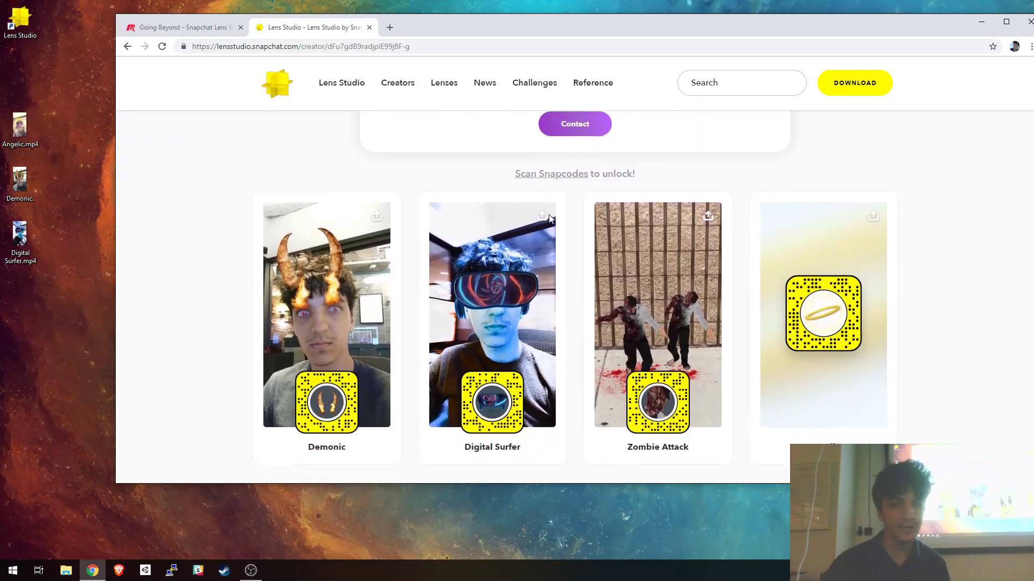
scroll(549, 215, "up", 6)
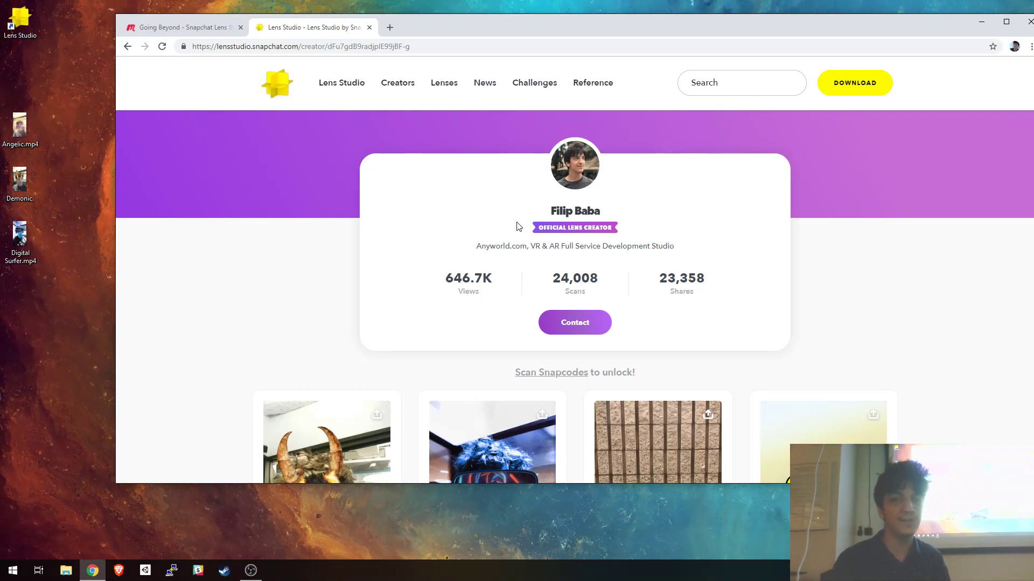
left_click_drag(597, 29, 576, 48)
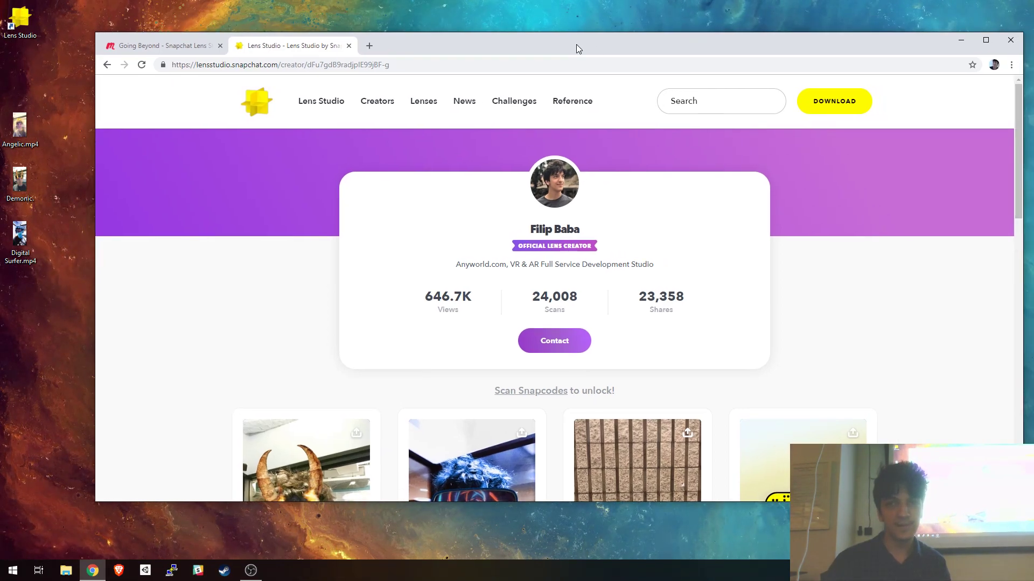
Step: Search the web for "lens studio" and open the official Lens Studio by Snap Inc. website
left_click(366, 64)
type("lens studio")
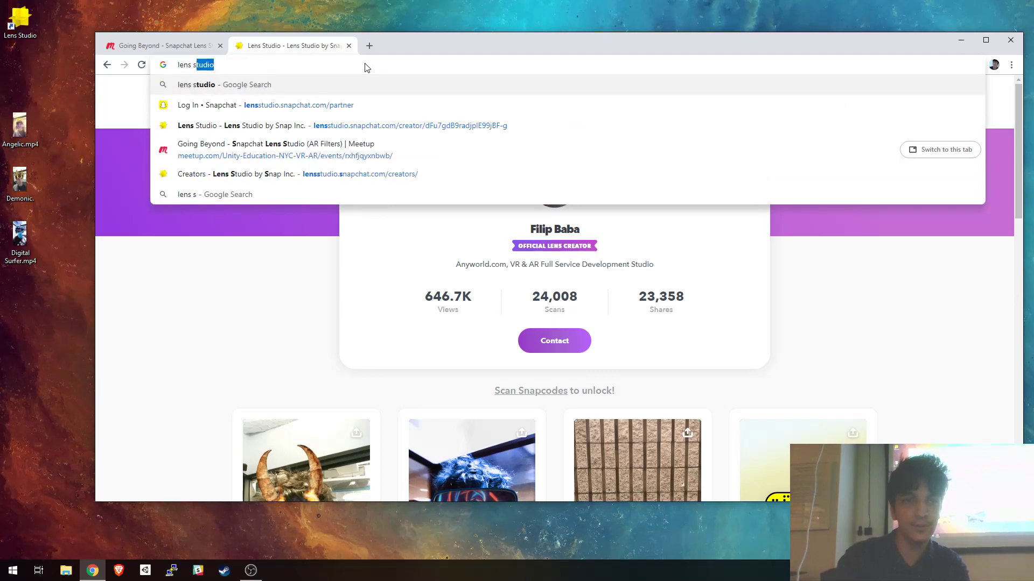
key("Return")
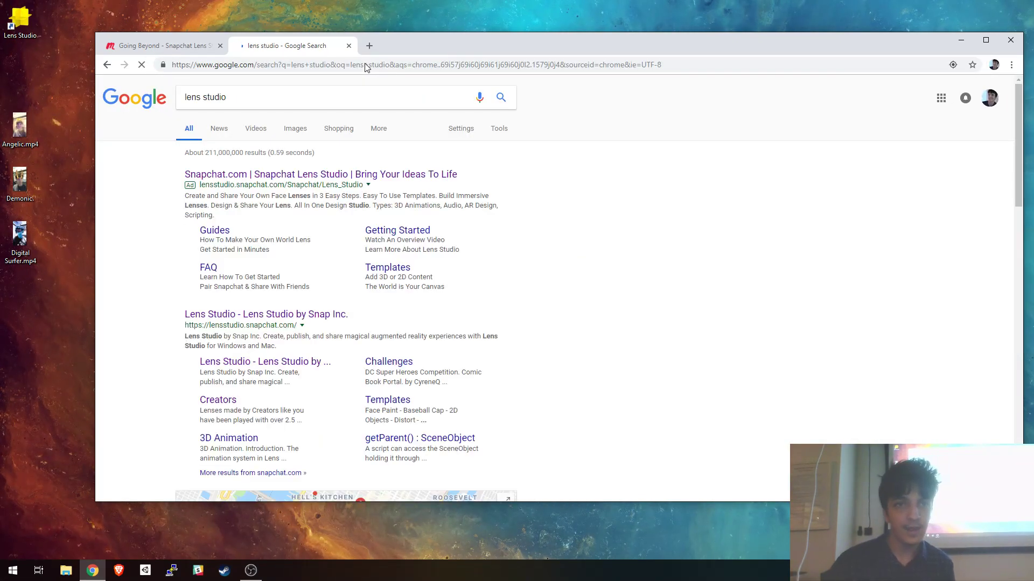
scroll(365, 197, "down", 1)
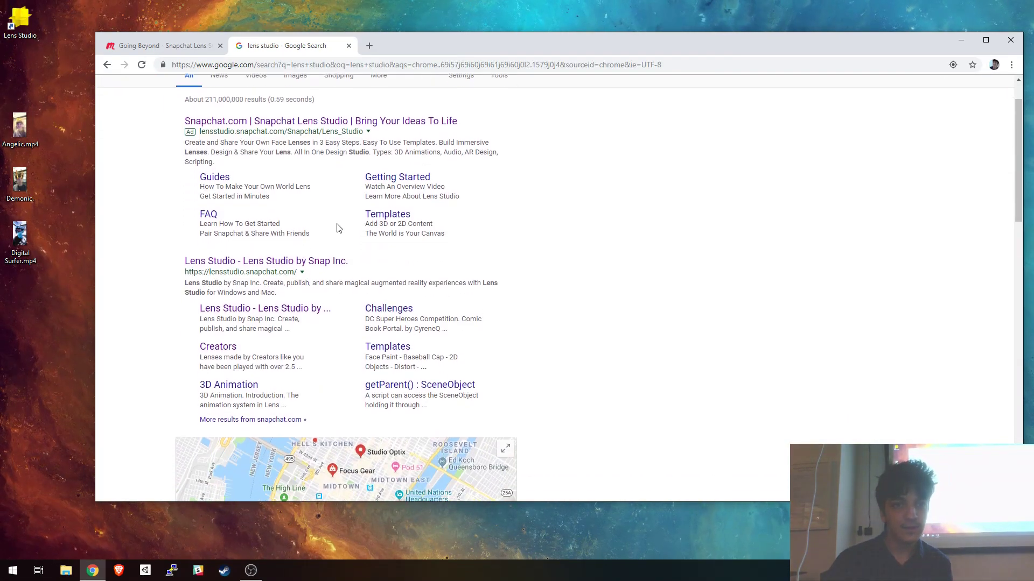
left_click(263, 262)
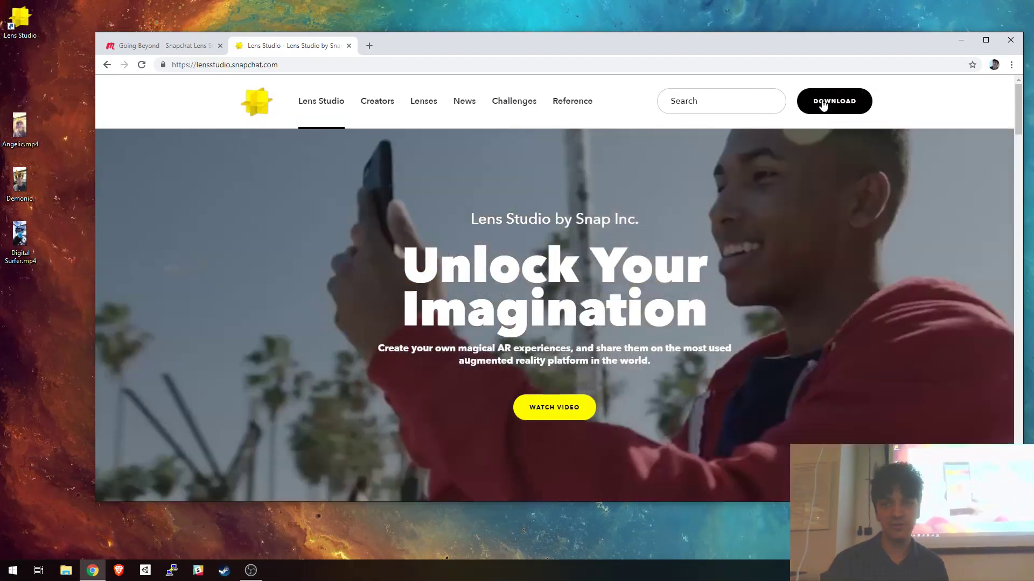
Step: Open the Lens Studio download page and review its system requirements, license agreement and download options for Mac and PC
left_click(822, 105)
scroll(556, 238, "down", 4)
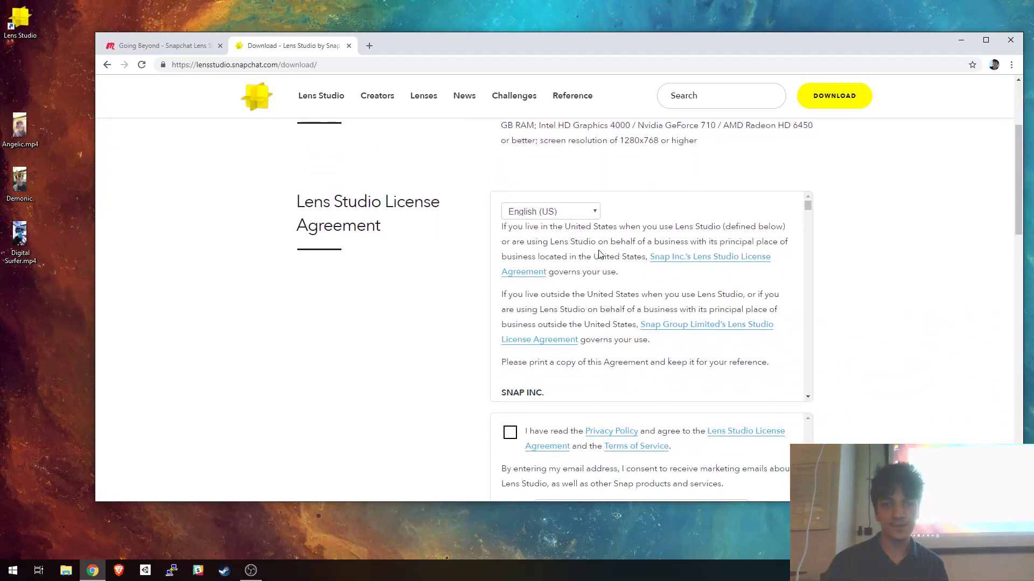
scroll(484, 414, "down", 3)
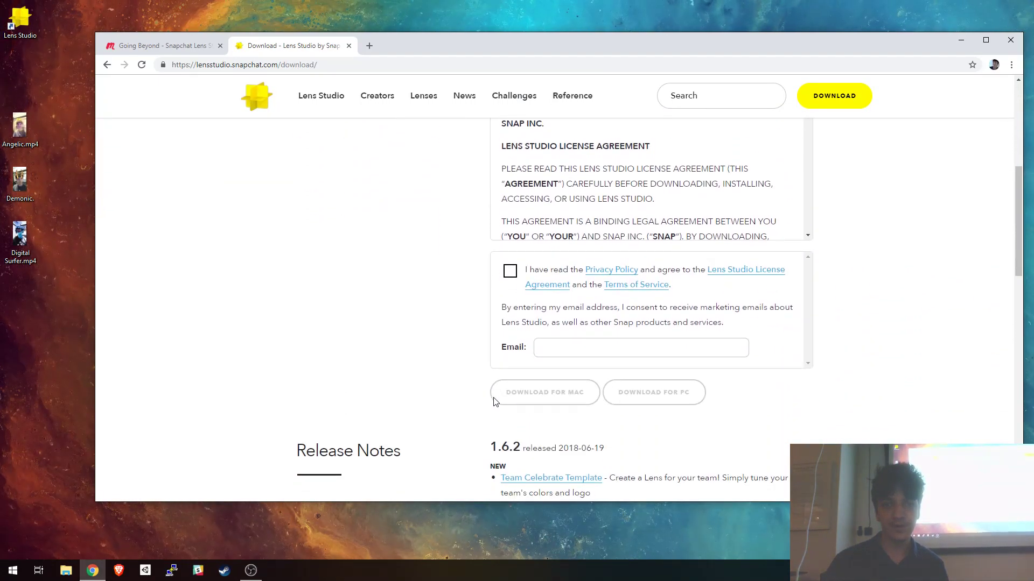
scroll(539, 388, "down", 2)
scroll(483, 369, "up", 10)
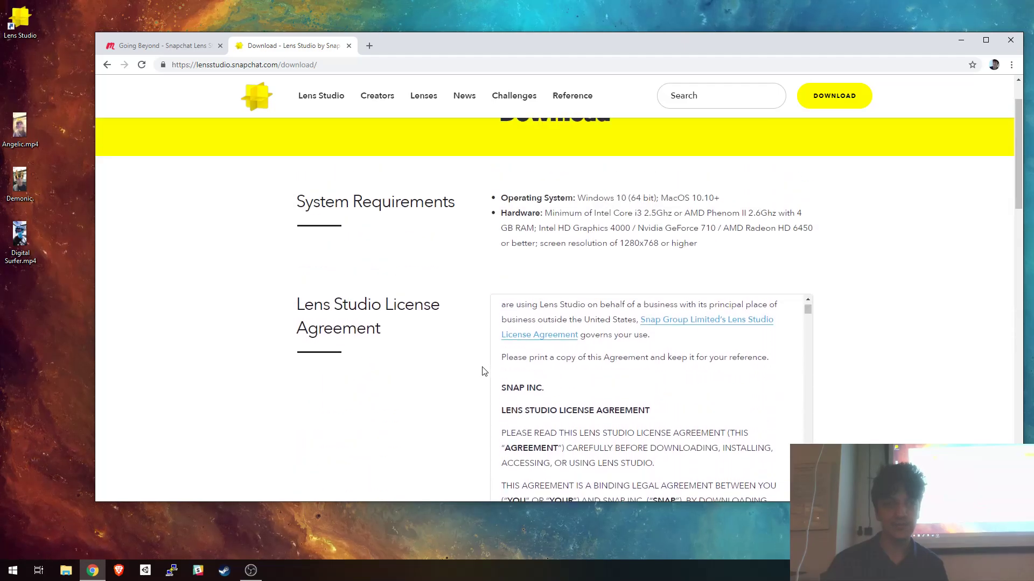
Step: Minimize the browser, launch Lens Studio from the desktop and look through the recent projects
left_click(961, 41)
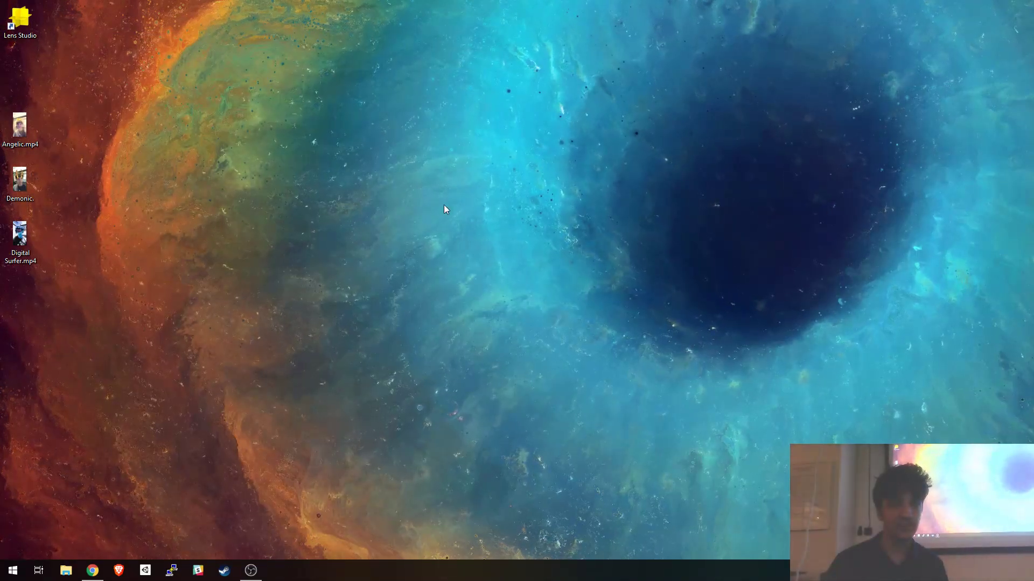
left_click(30, 21)
double_click(30, 21)
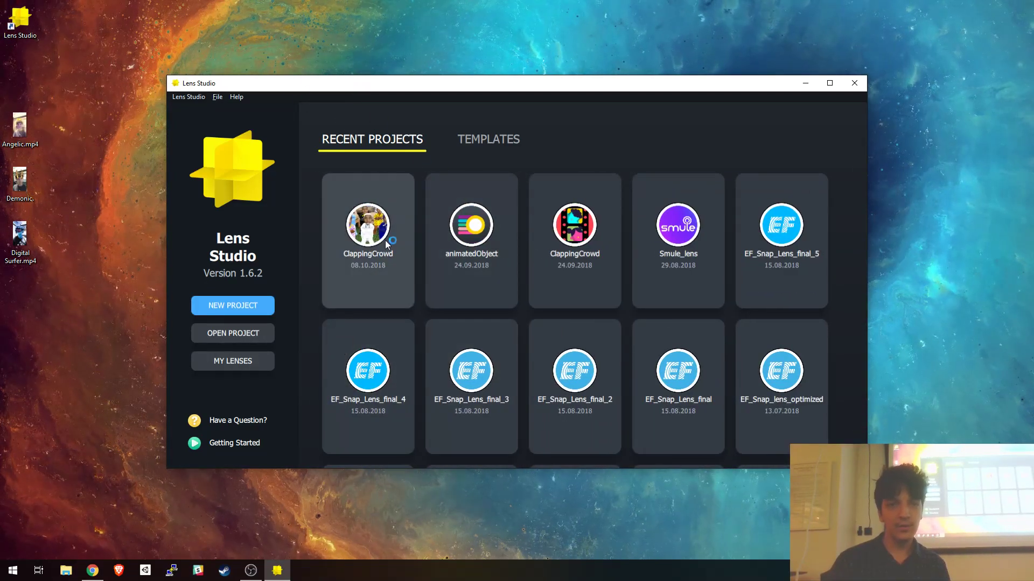
scroll(470, 265, "down", 1)
scroll(467, 261, "down", 2)
scroll(467, 243, "up", 2)
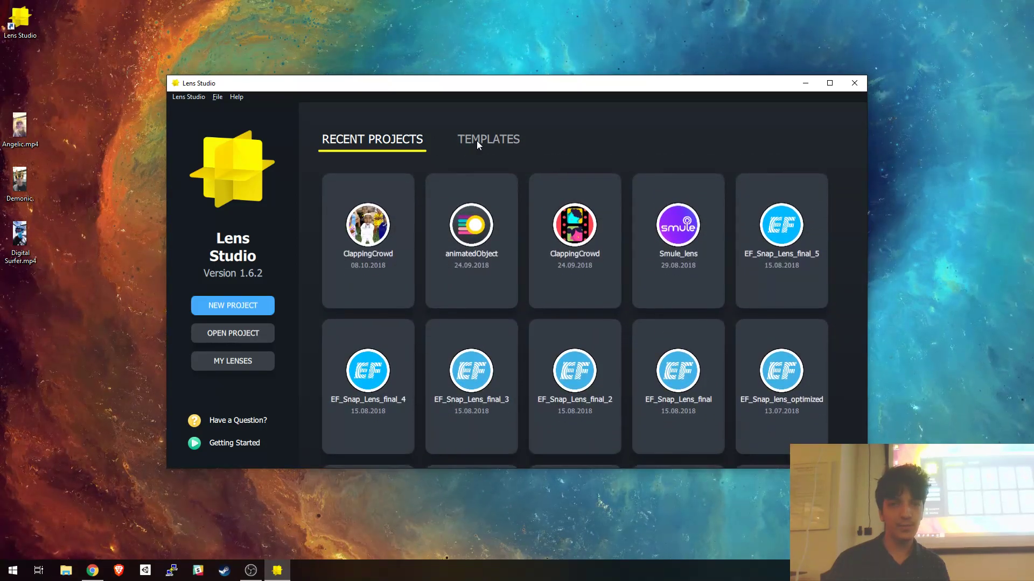
Step: Examine the available project templates, covering both the Face Templates and the World Templates
left_click(477, 140)
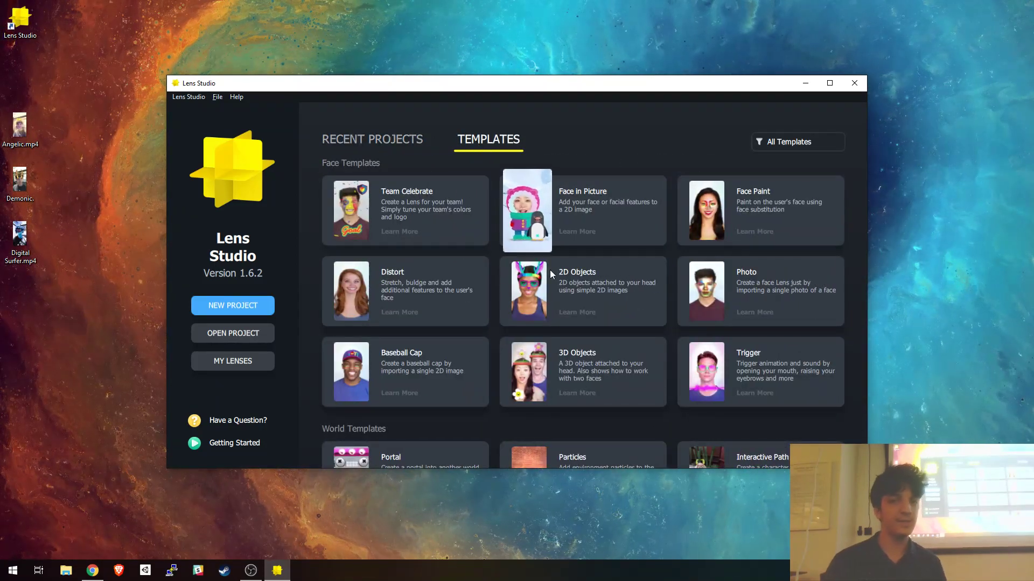
scroll(548, 269, "down", 3)
scroll(547, 301, "down", 5)
scroll(542, 322, "up", 8)
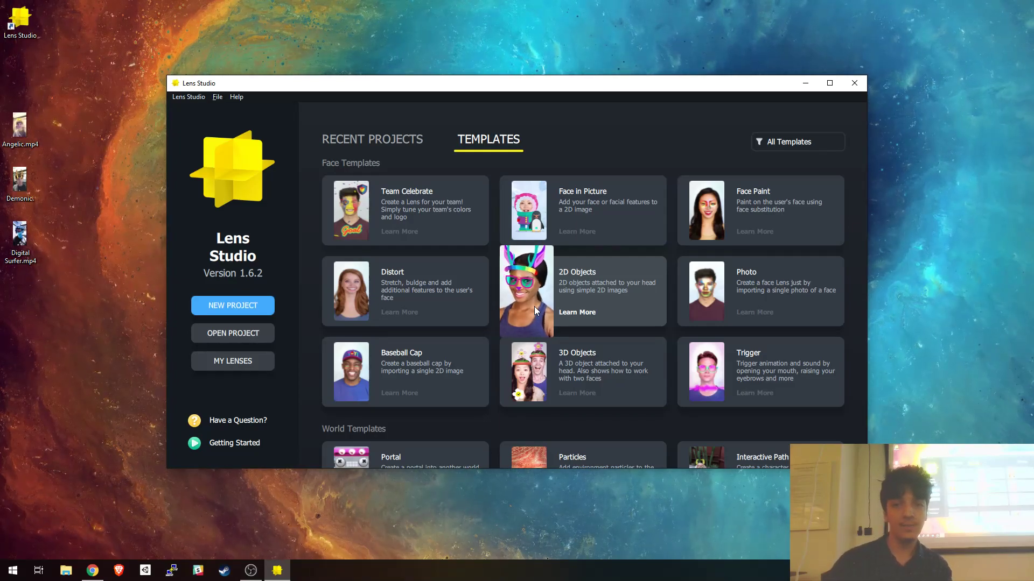
mouse_move(540, 229)
scroll(570, 319, "down", 3)
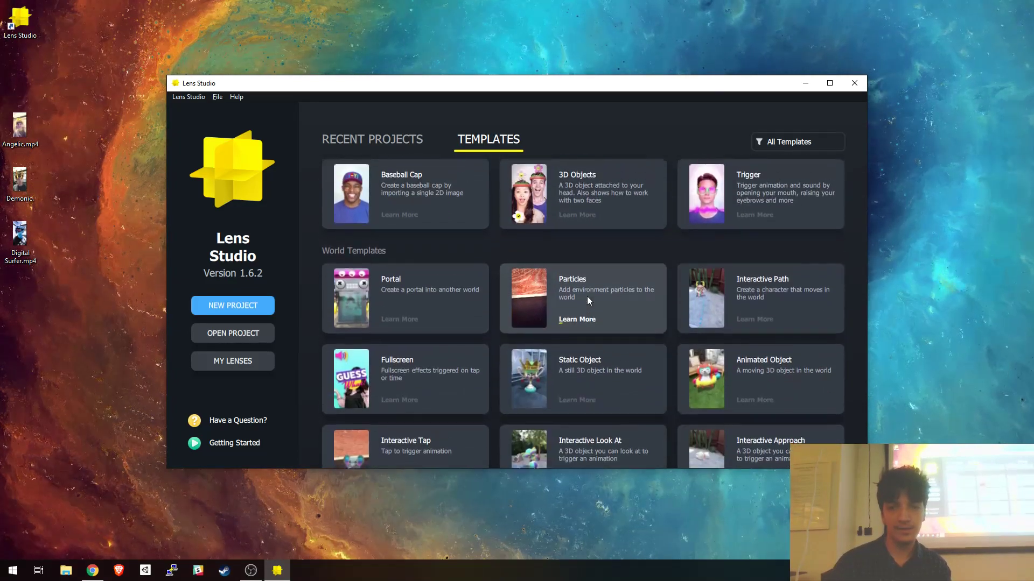
scroll(587, 301, "up", 3)
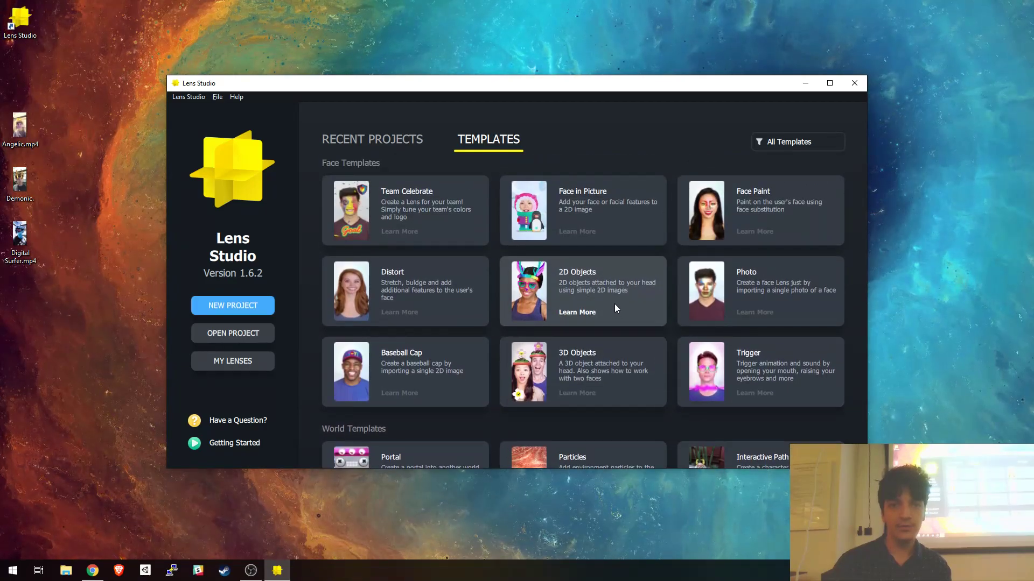
scroll(611, 295, "down", 1)
scroll(612, 292, "up", 1)
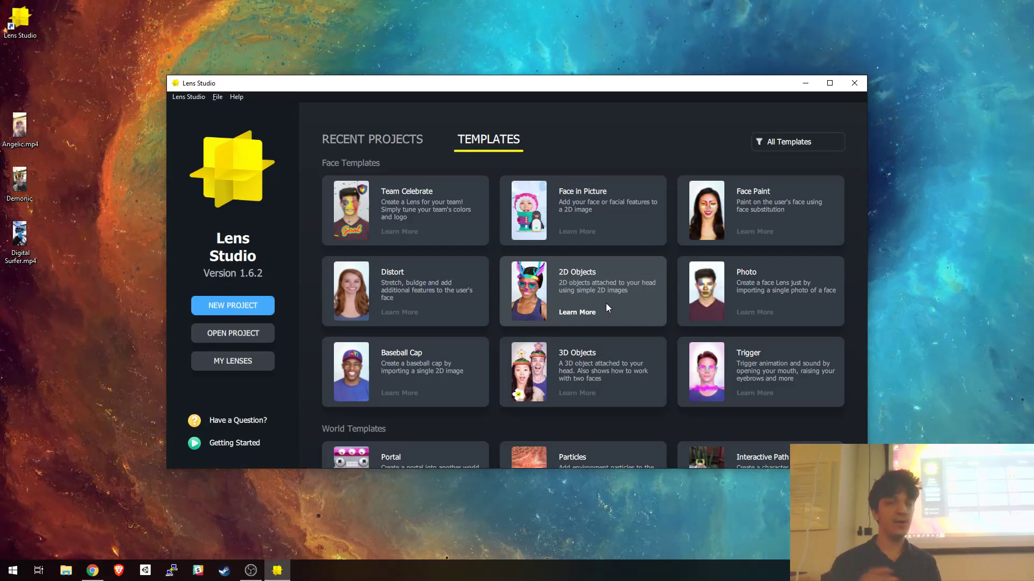
scroll(474, 358, "down", 6)
scroll(518, 347, "up", 1)
scroll(519, 351, "up", 5)
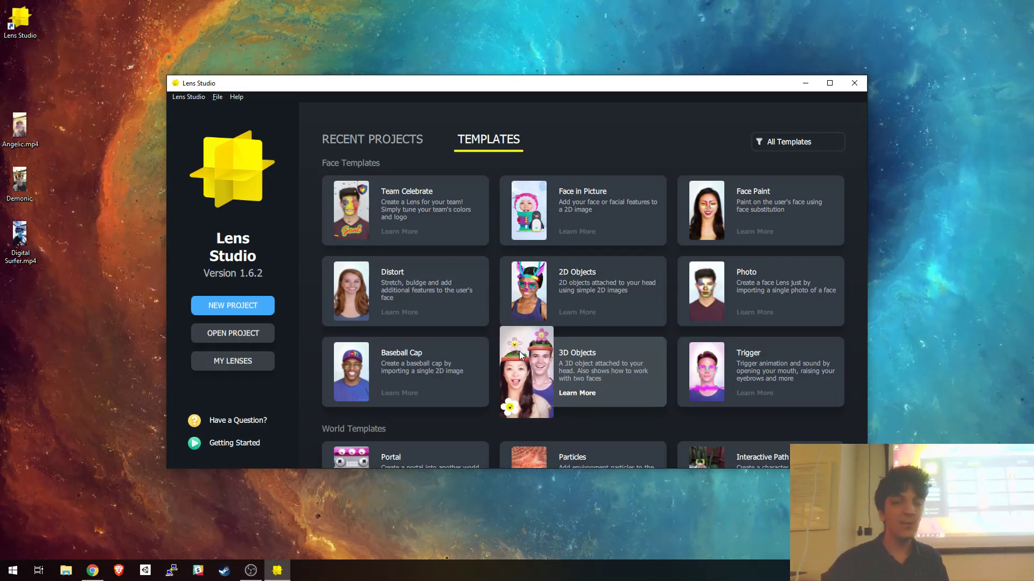
Step: Create a new project from the Face Paint template in the Face Templates group
scroll(519, 351, "down", 5)
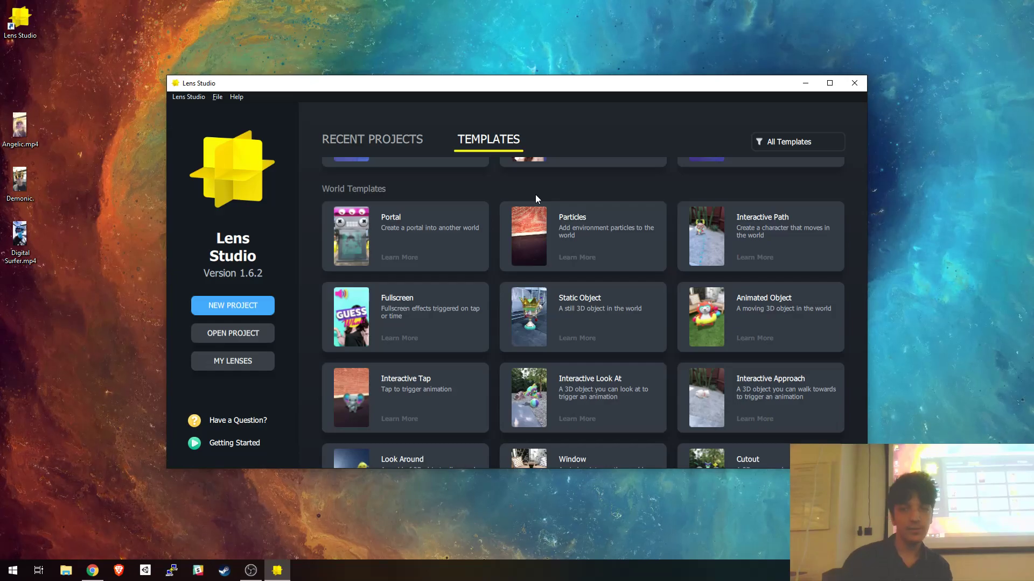
scroll(584, 323, "up", 4)
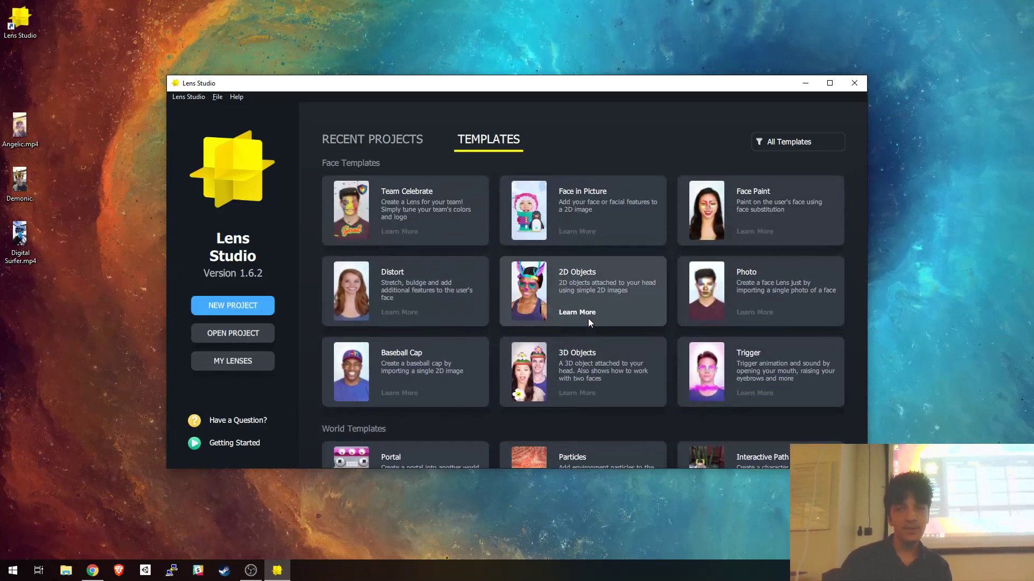
scroll(588, 319, "up", 1)
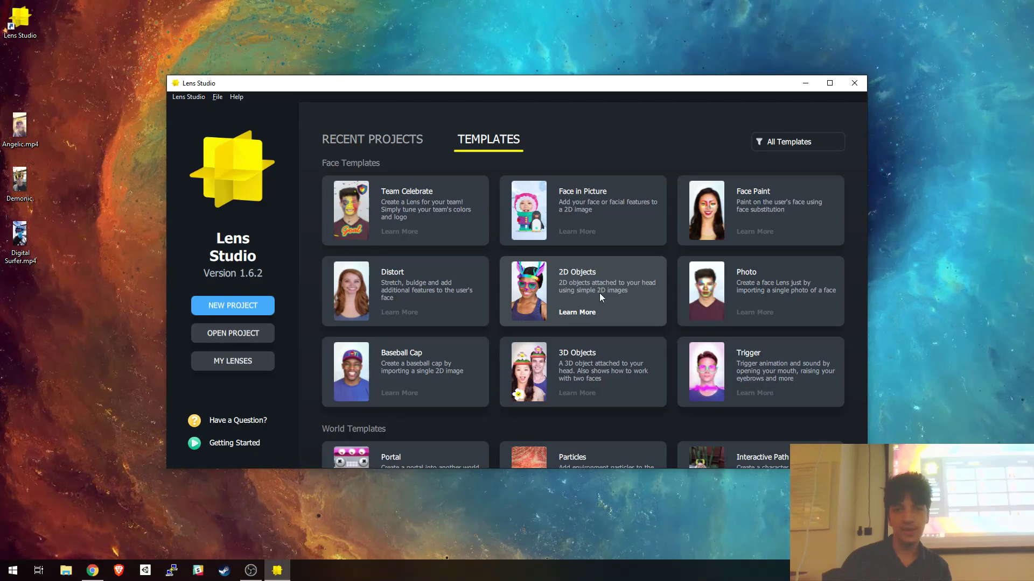
left_click(710, 210)
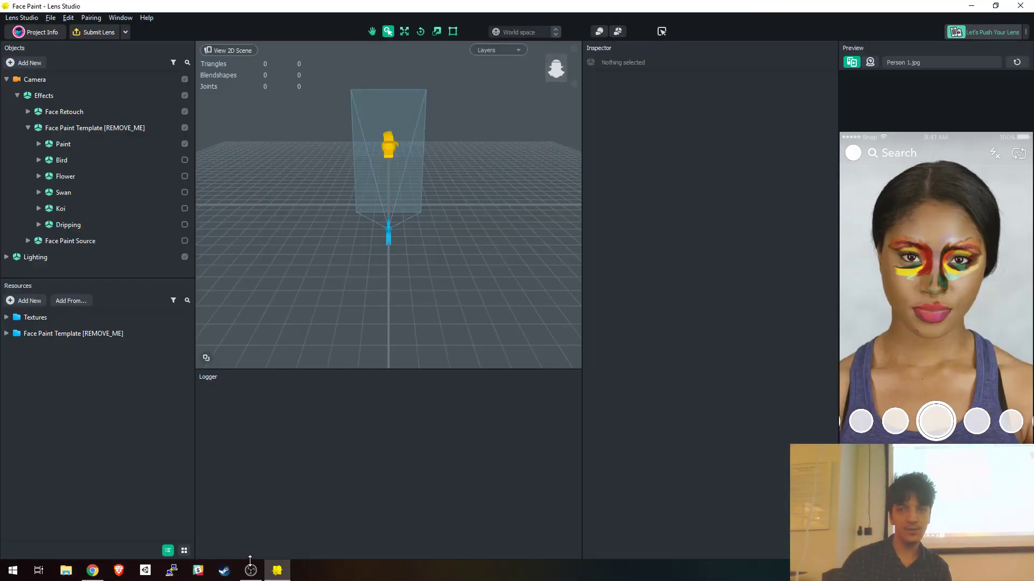
Step: Switch to OBS, remove the Video Capture Device source from the scene, and return to Lens Studio
left_click(250, 570)
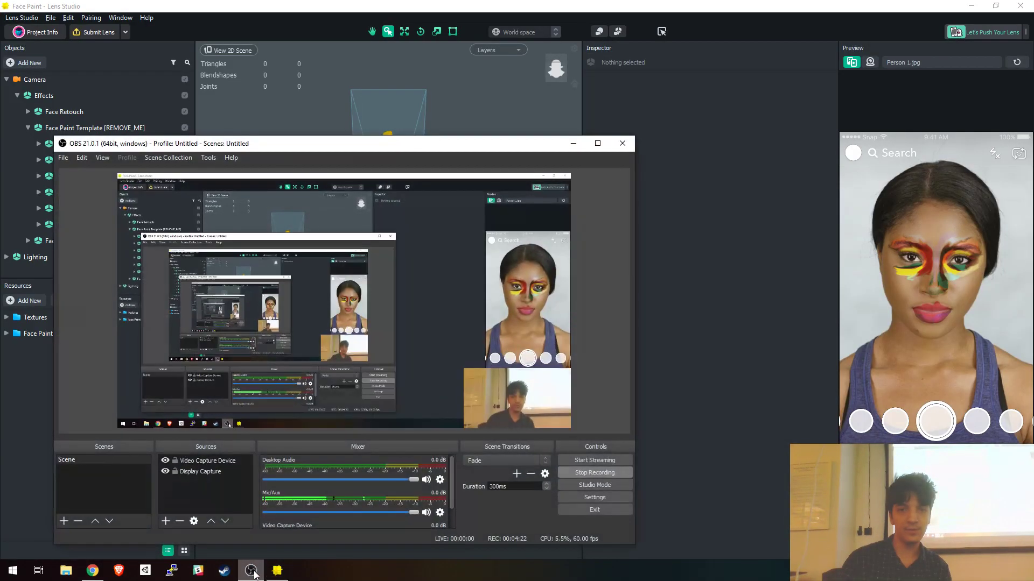
right_click(196, 462)
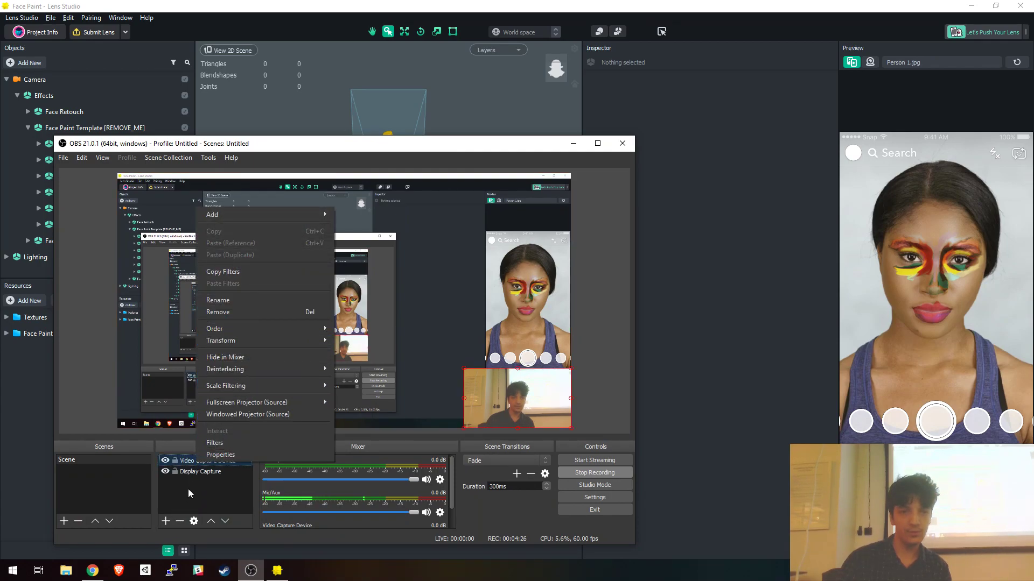
left_click(187, 501)
left_click(190, 461)
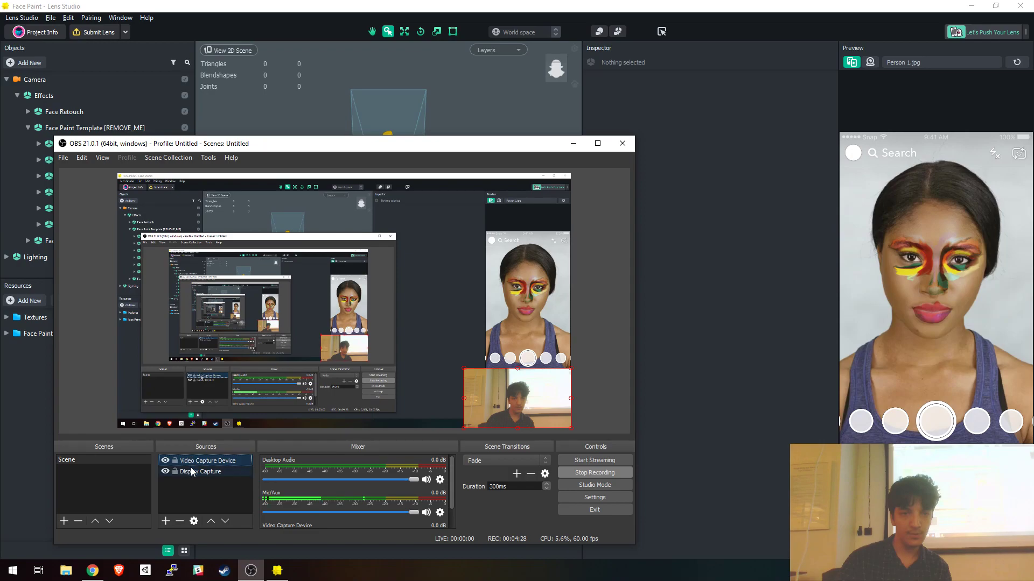
left_click(179, 521)
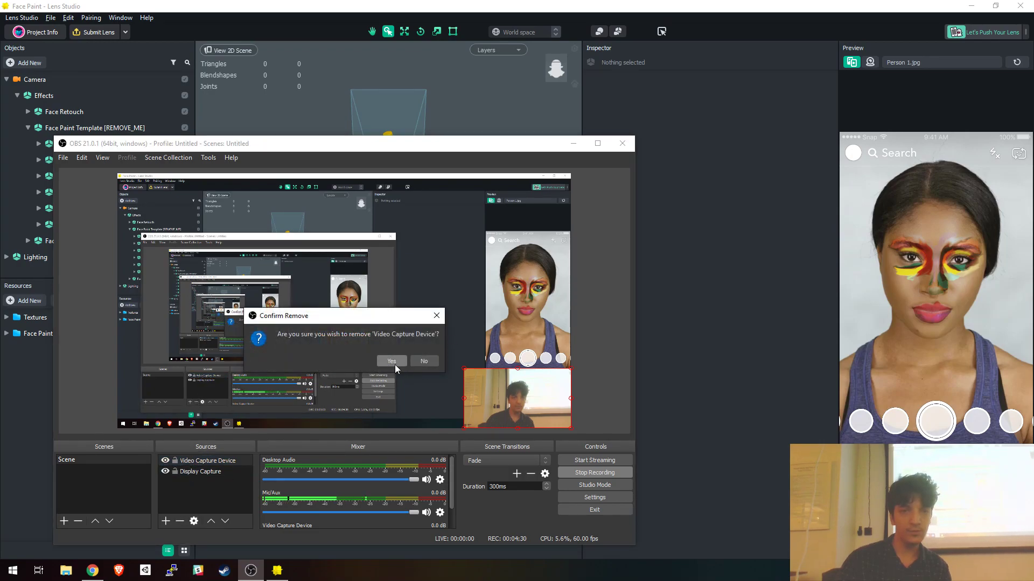
left_click(392, 364)
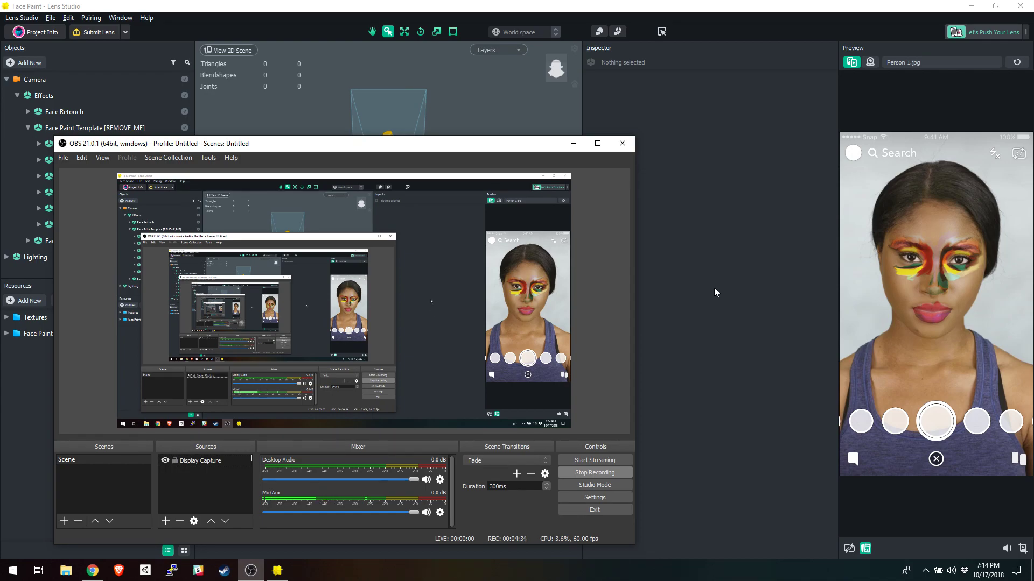
left_click(715, 288)
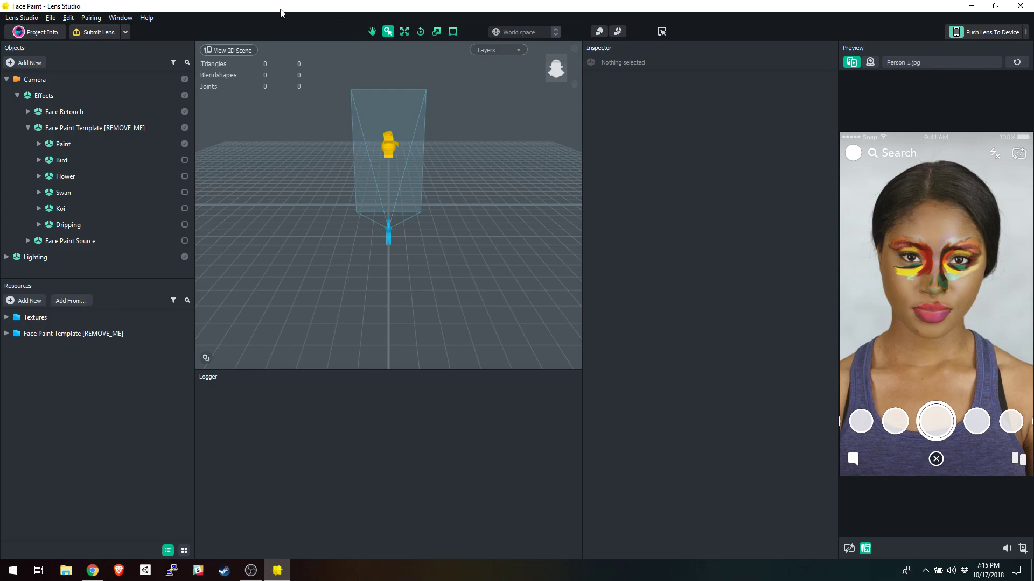
Step: Reset the Lens Studio workspace to the default layout
left_click(146, 18)
mouse_move(23, 18)
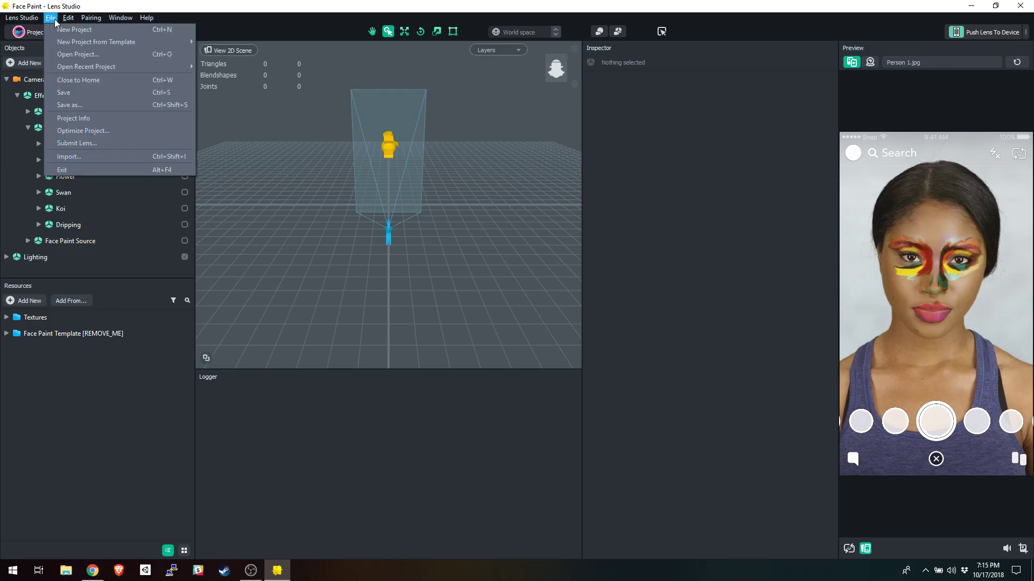
mouse_move(91, 20)
mouse_move(135, 17)
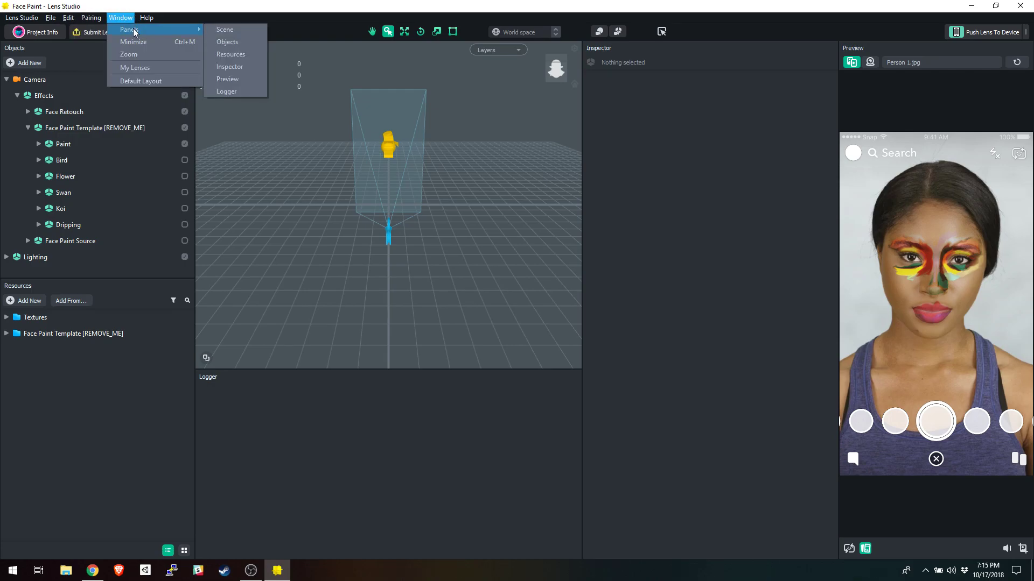
left_click(138, 80)
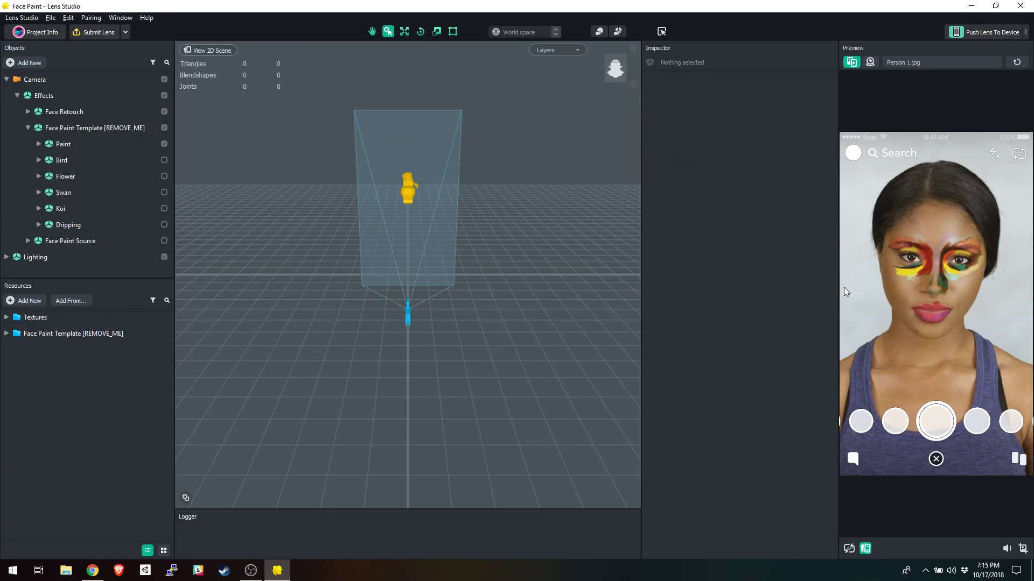
Step: Switch the lens preview from the sample person image to the live webcam feed
left_click(870, 62)
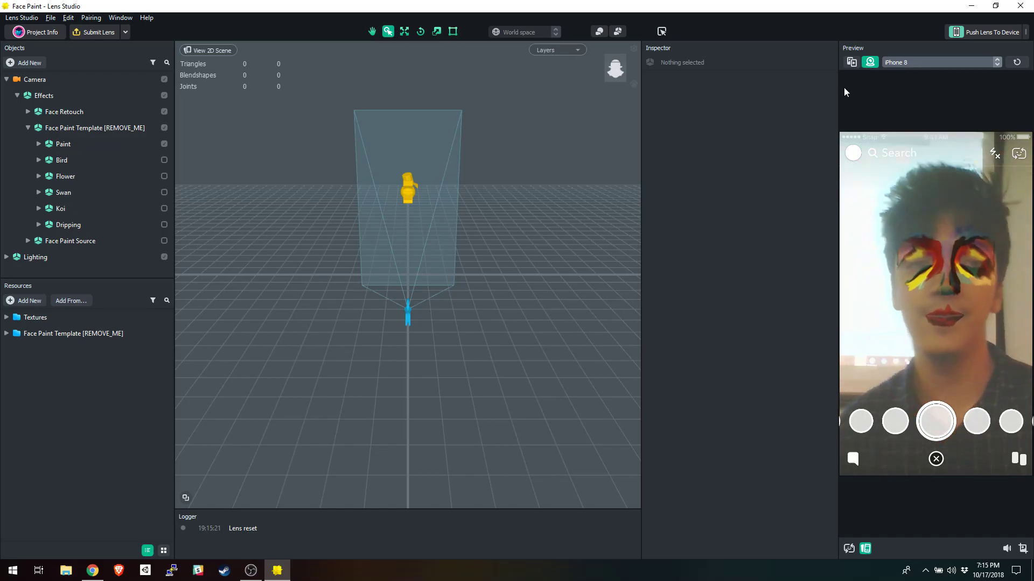
left_click_drag(450, 175, 493, 184, "alt")
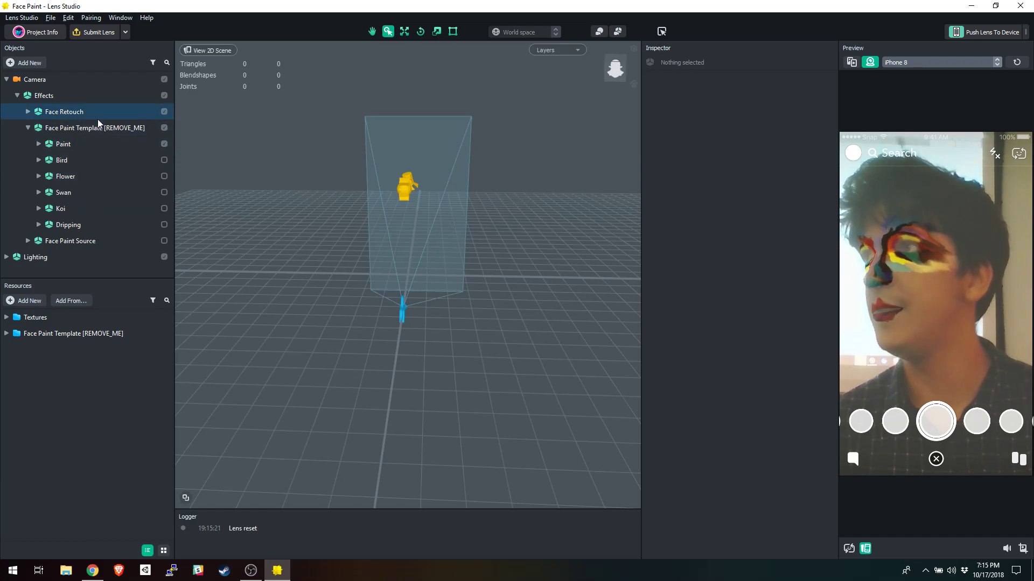
Step: Examine the face paint textures supplied in the template's Paint, Koi and Flower resource folders
left_click(6, 334)
left_click(17, 350)
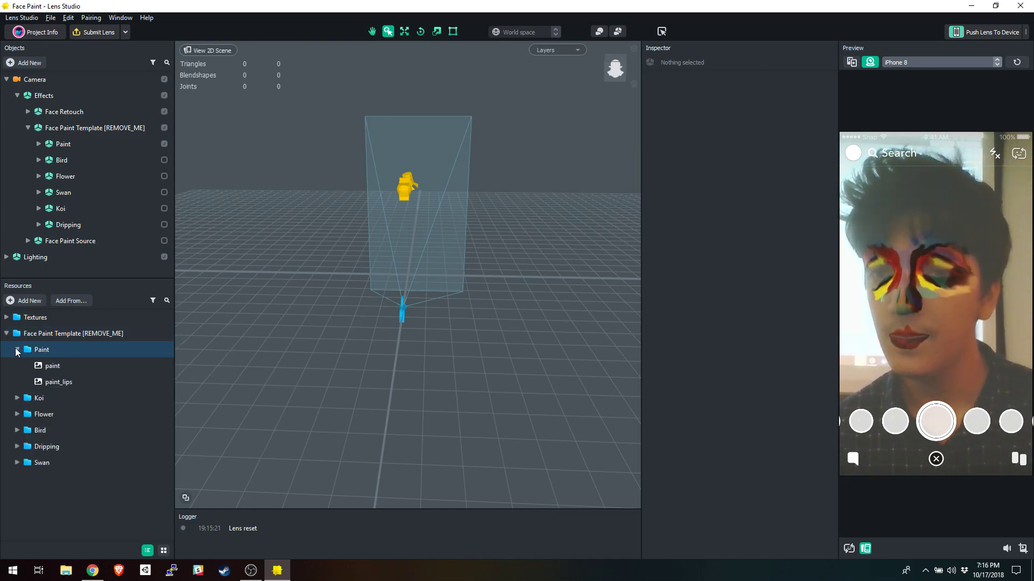
left_click(50, 367)
left_click(54, 383)
left_click(17, 399)
left_click(50, 414)
left_click(49, 431)
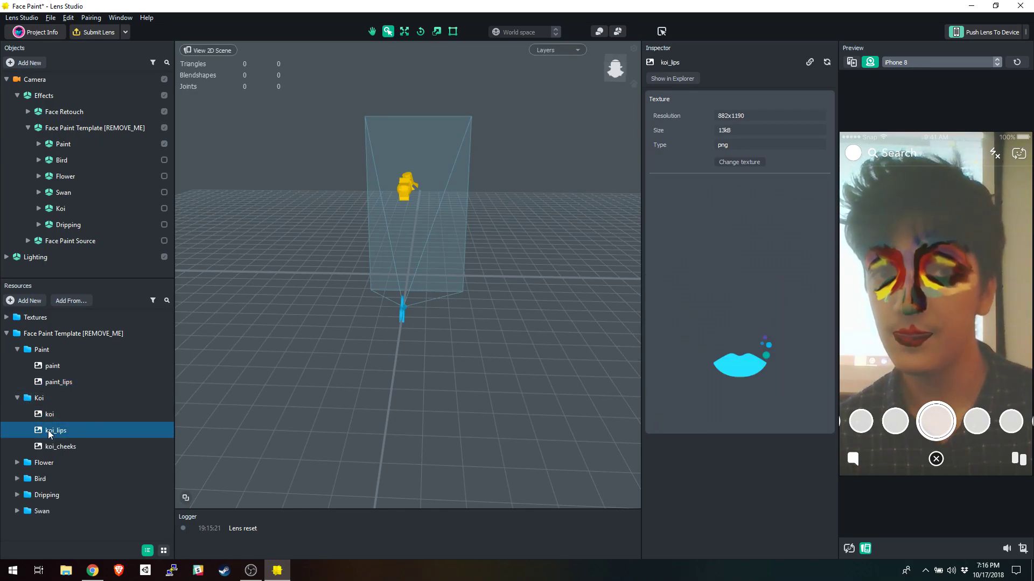
left_click(54, 447)
left_click(17, 463)
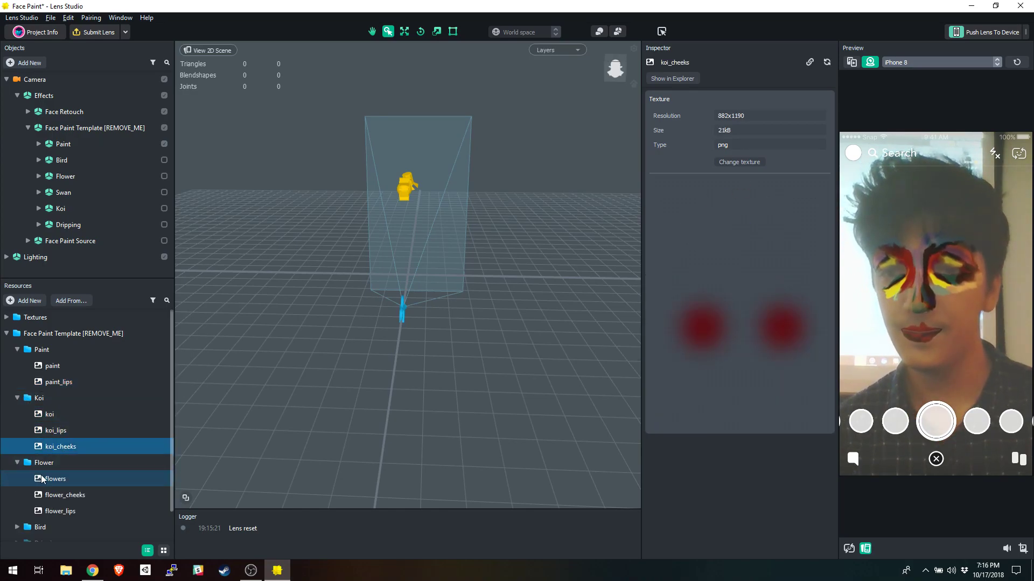
left_click(43, 478)
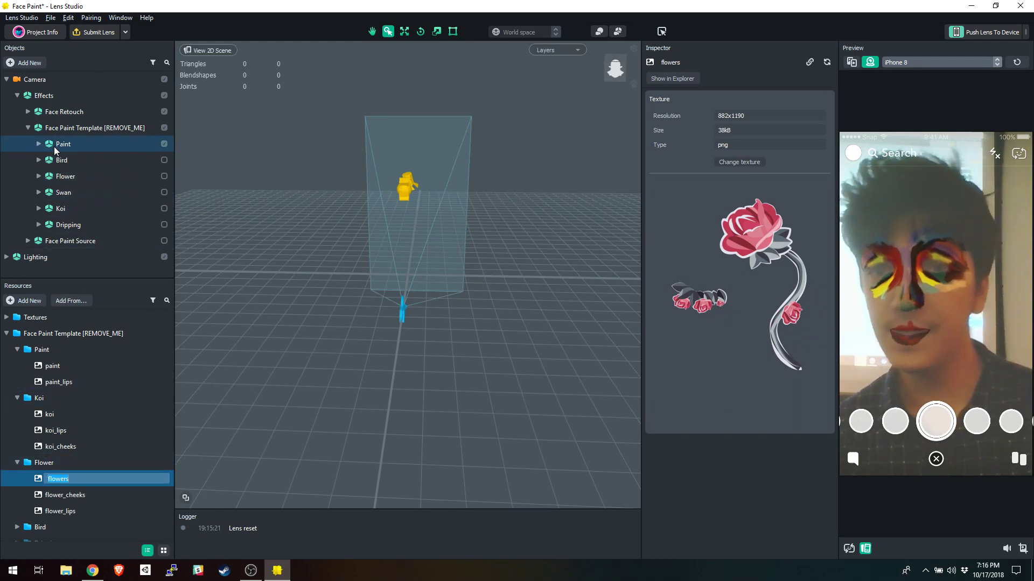
Step: Disable the Paint effect and preview the Bird, Flower and Swan effects one by one, leaving each switched off
left_click(59, 144)
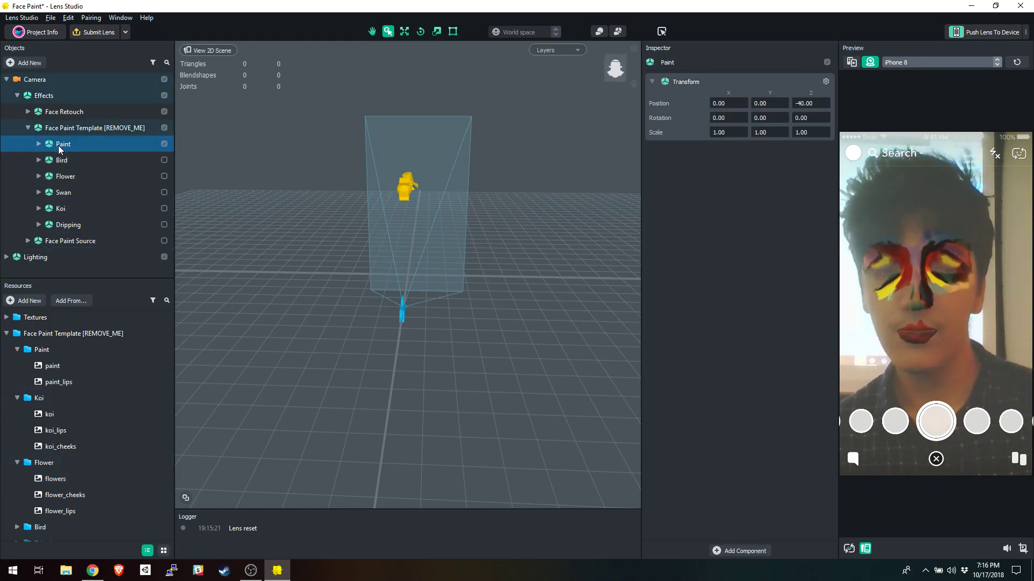
left_click(28, 128)
left_click(28, 128)
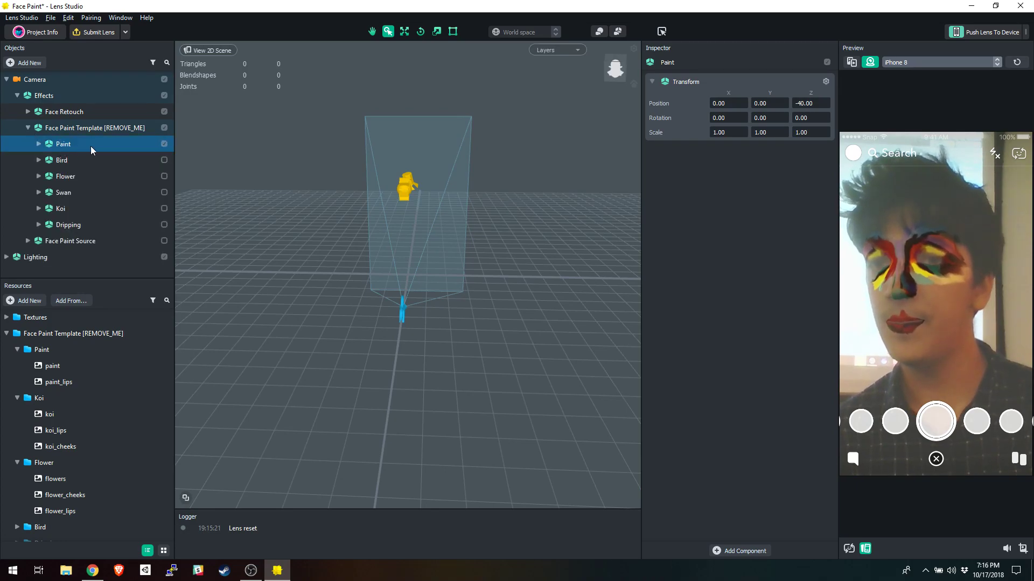
left_click(164, 144)
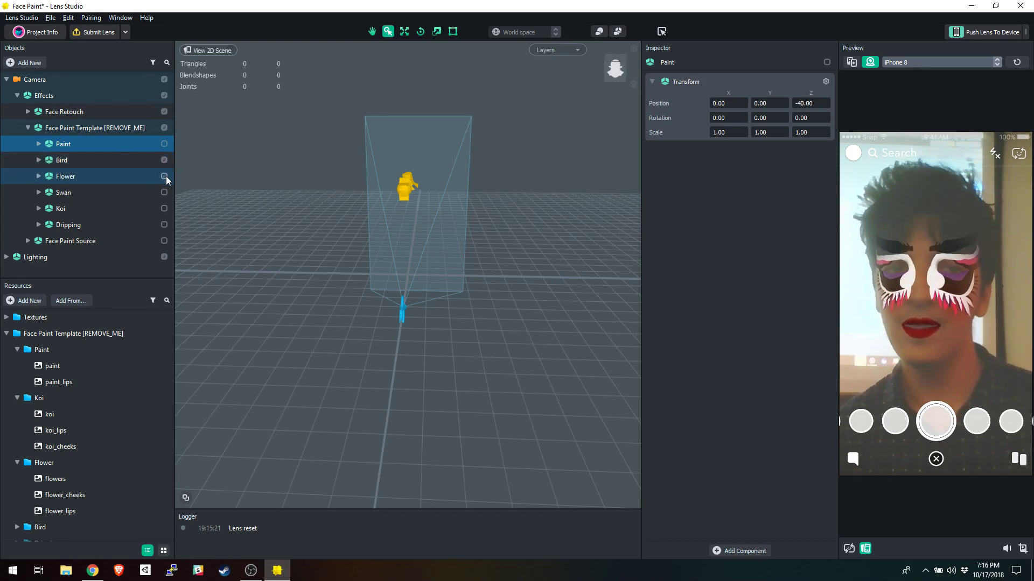
left_click(165, 175)
left_click(165, 165)
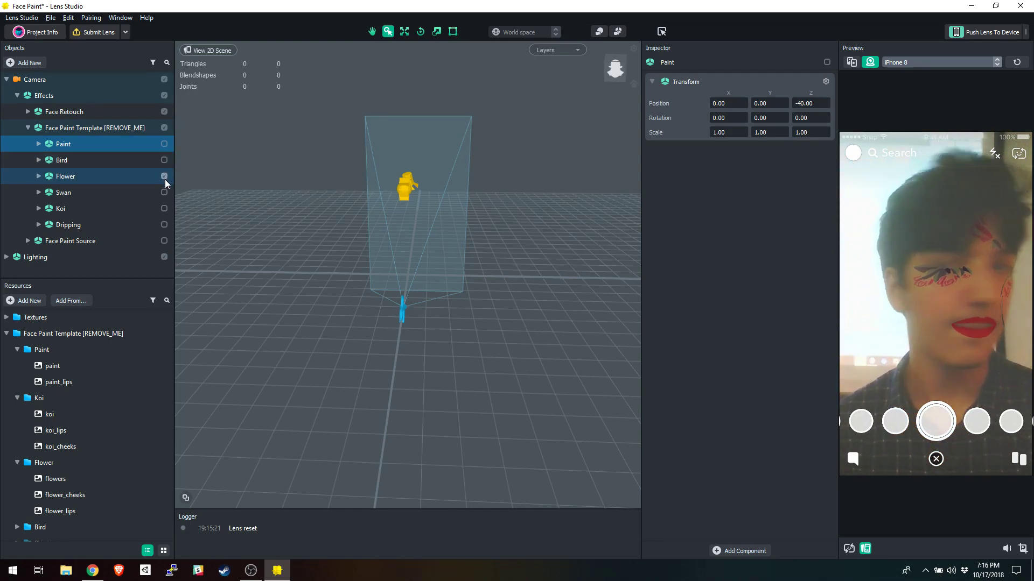
left_click(164, 176)
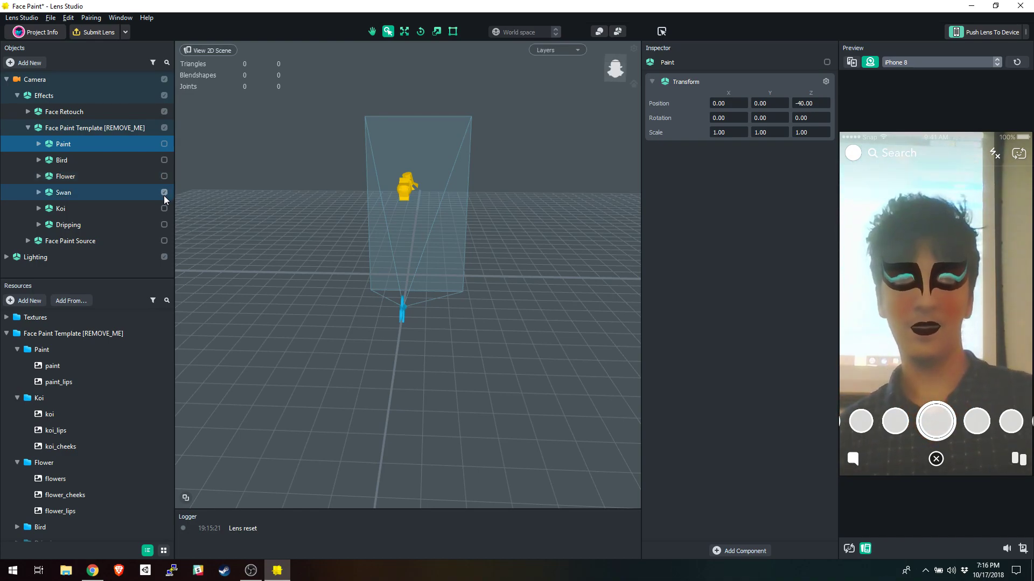
left_click(164, 195)
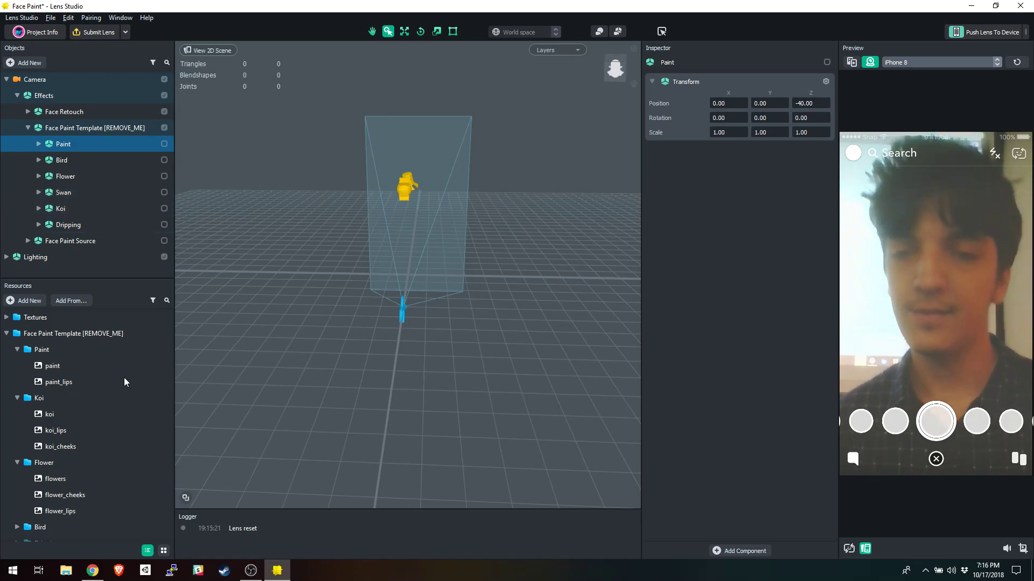
Step: Switch to Chrome and search Google Images for "doge face" in a new tab
mouse_move(104, 576)
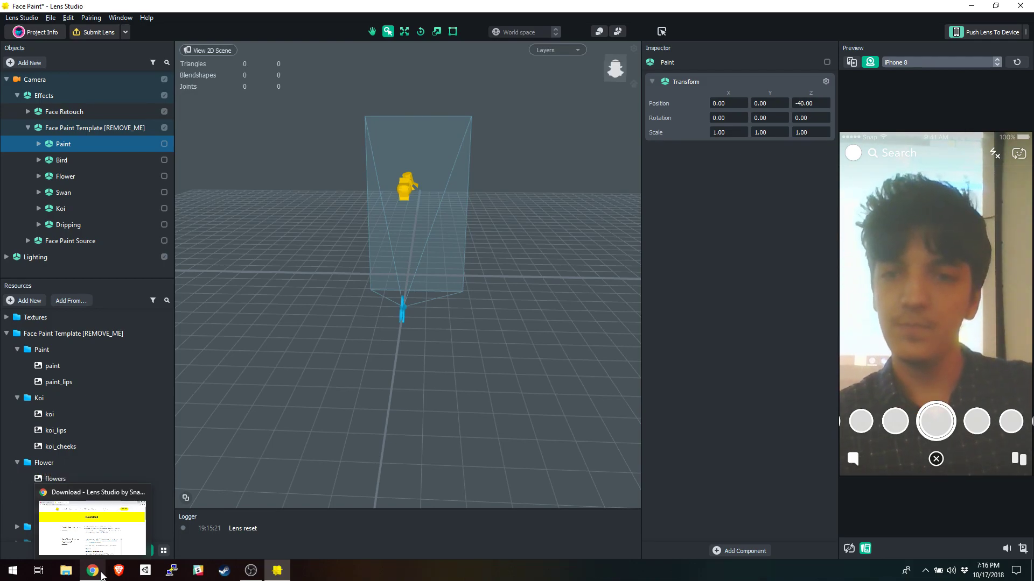
left_click(102, 575)
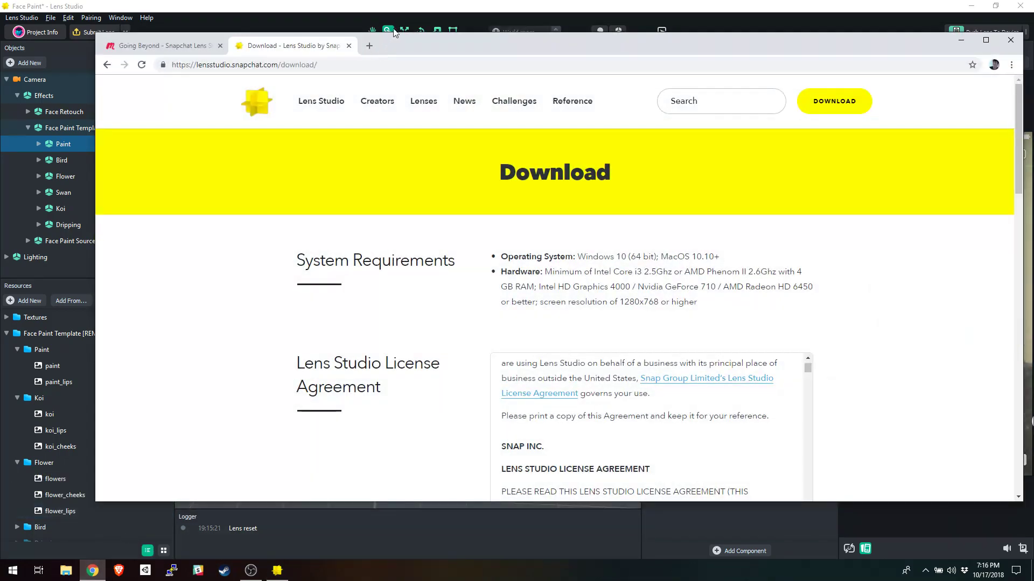
left_click(369, 47)
type("doge face")
key("Return")
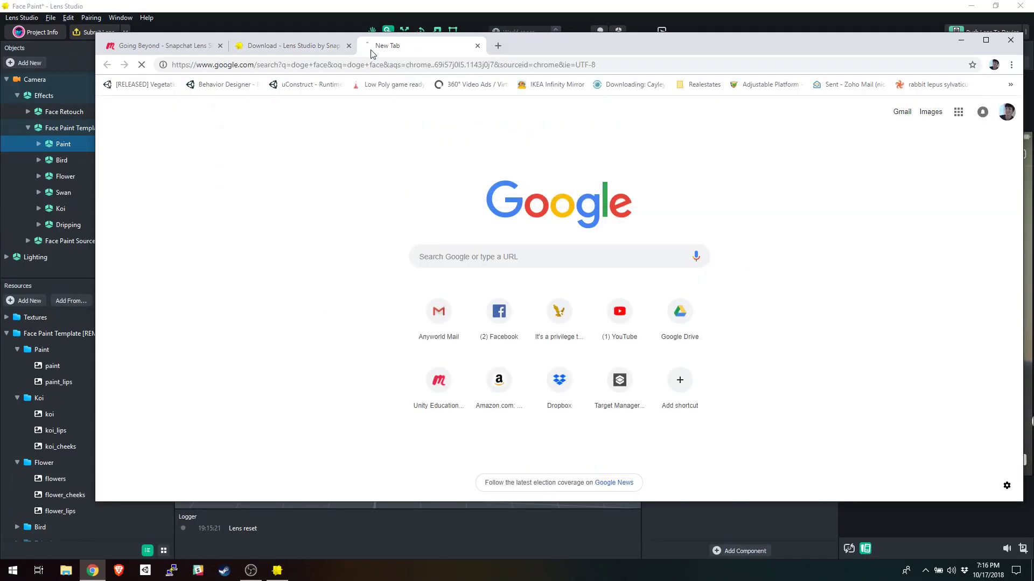
left_click(221, 132)
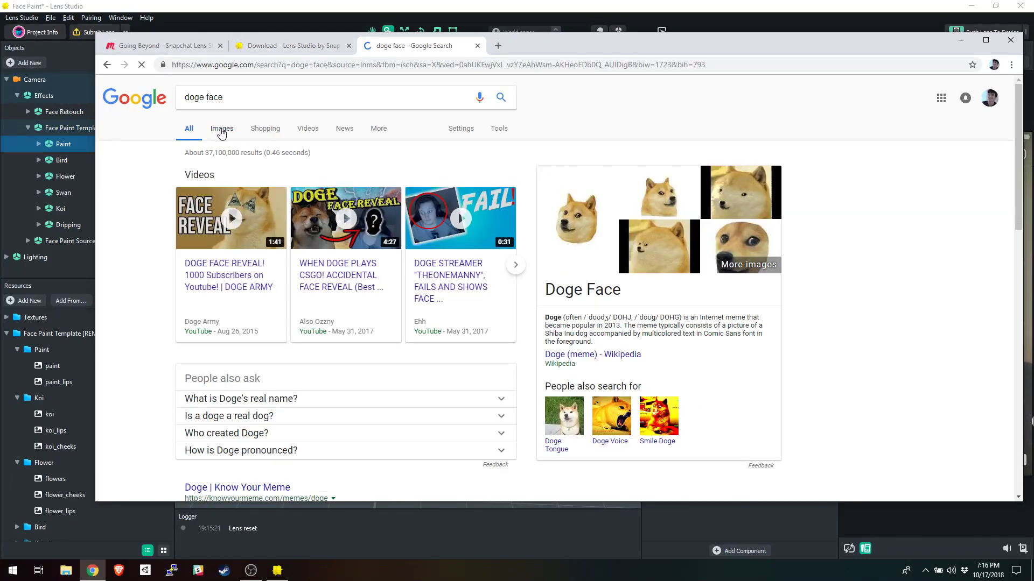
scroll(215, 253, "down", 1)
scroll(259, 272, "up", 1)
Step: Preview the first doge image, and refine the image search to "doge face png"
left_click(194, 260)
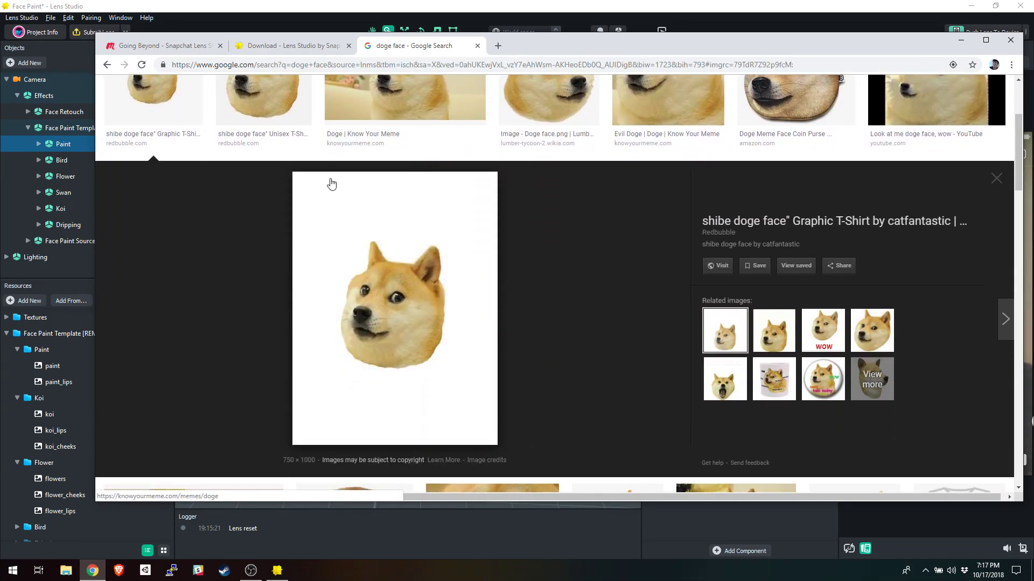
scroll(330, 172, "up", 3)
left_click(302, 100)
type("png")
key("Return")
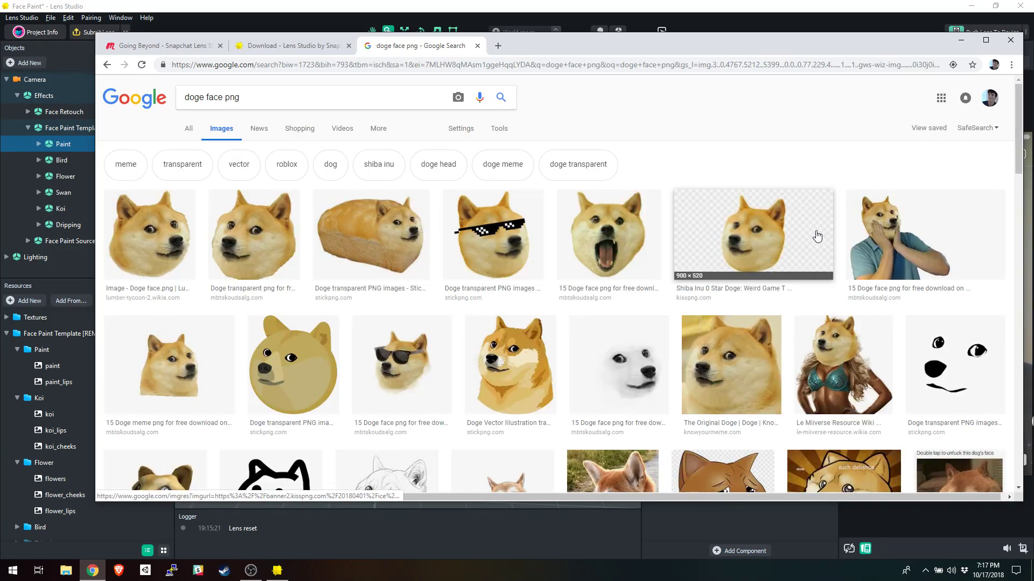
Step: Open the open-mouthed doge face with a transparent background and save the image to the desktop
scroll(793, 244, "down", 1)
scroll(792, 243, "up", 1)
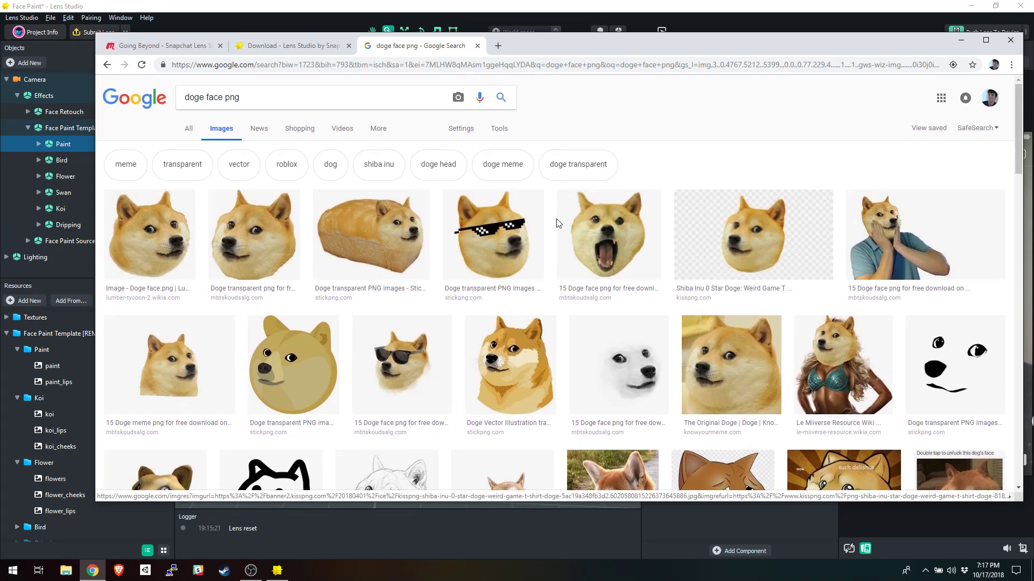
scroll(584, 222, "down", 2)
scroll(590, 220, "up", 1)
scroll(590, 220, "up", 1)
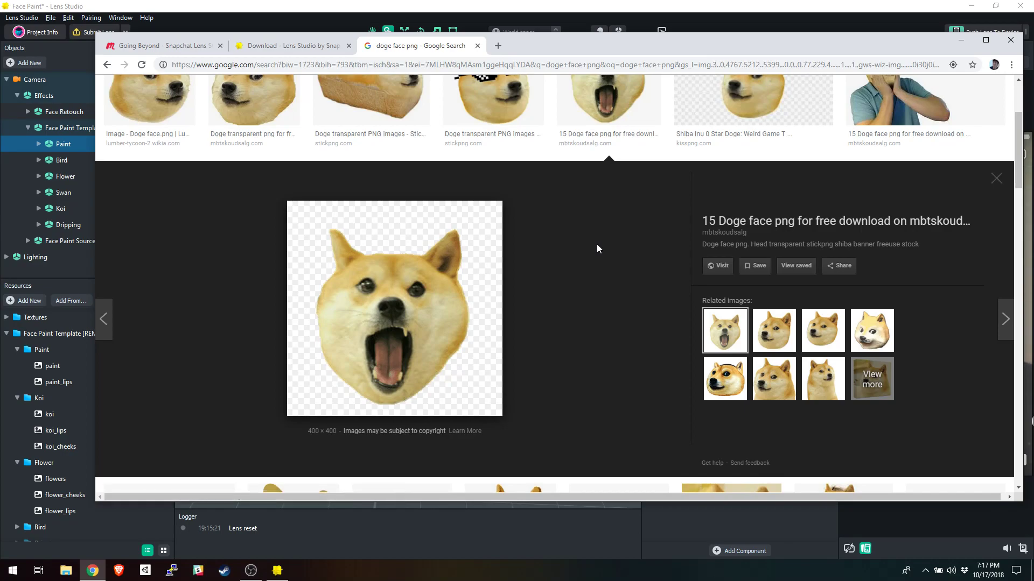
left_click(967, 6)
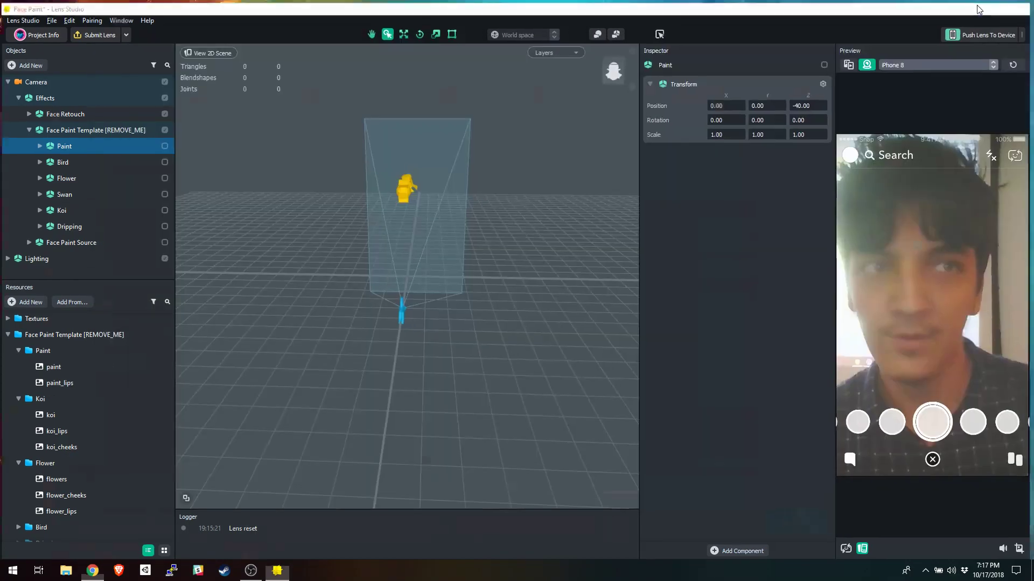
left_click_drag(388, 280, 67, 68)
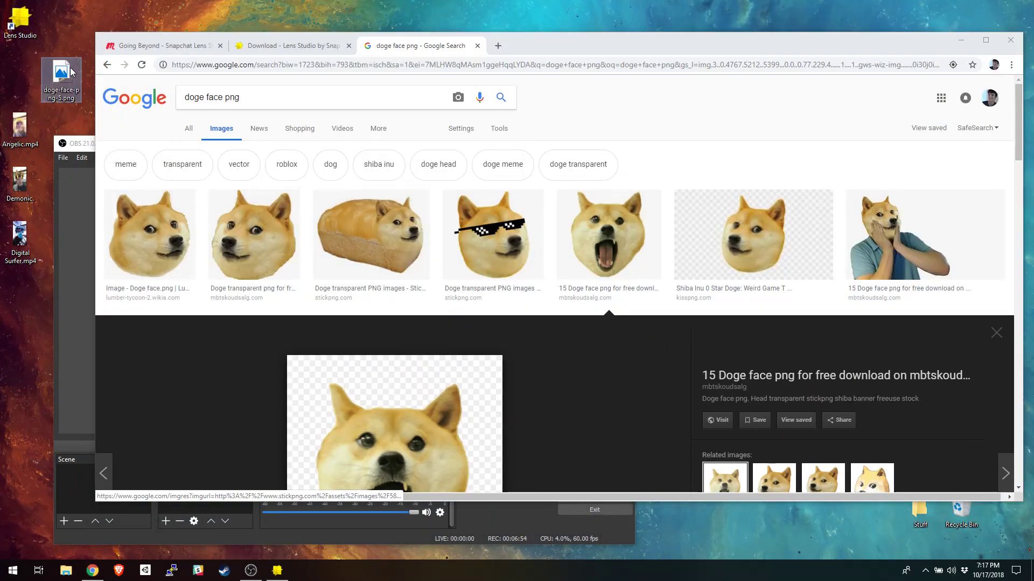
Step: Minimize Chrome and OBS, and bring back Lens Studio as a smaller window with the desktop image file in view
left_click(961, 40)
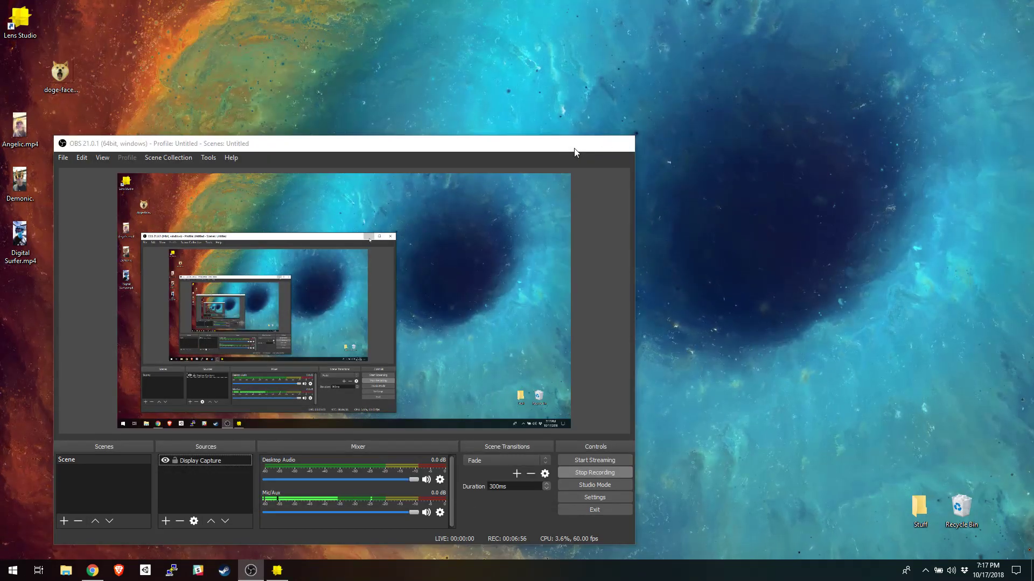
left_click(573, 143)
left_click(277, 570)
double_click(358, 10)
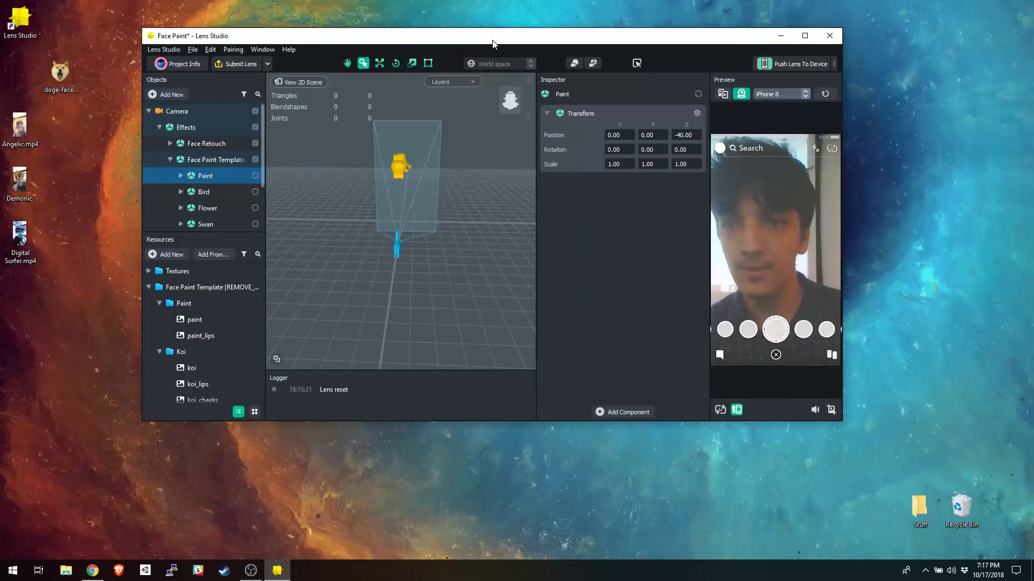
left_click_drag(857, 446, 945, 499)
Step: Collapse the template's resource folder, import the doge face PNG from the desktop into Resources, and maximize the window again
left_click(134, 323)
left_click(128, 324)
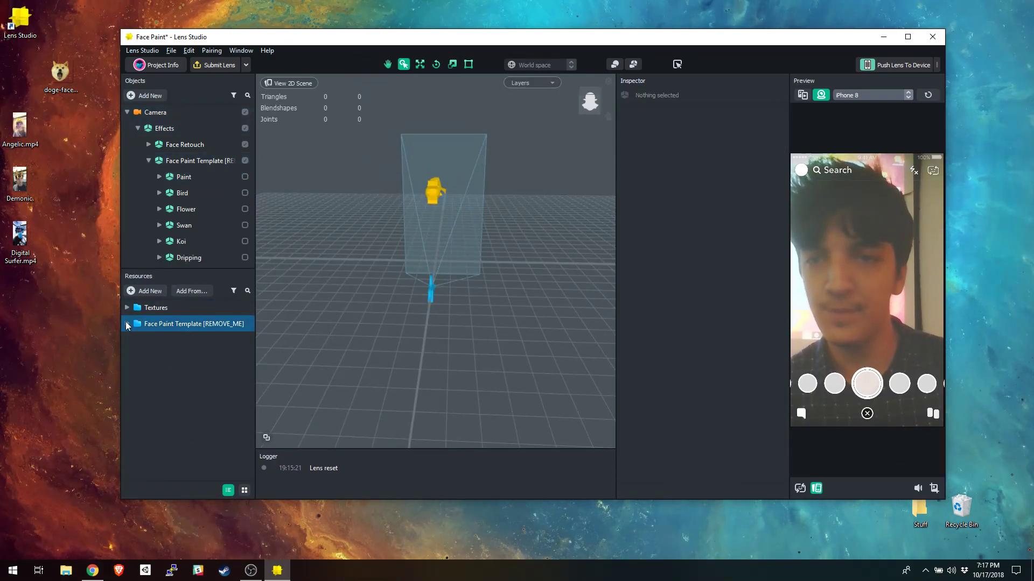
left_click_drag(61, 76, 172, 367)
left_click(173, 342)
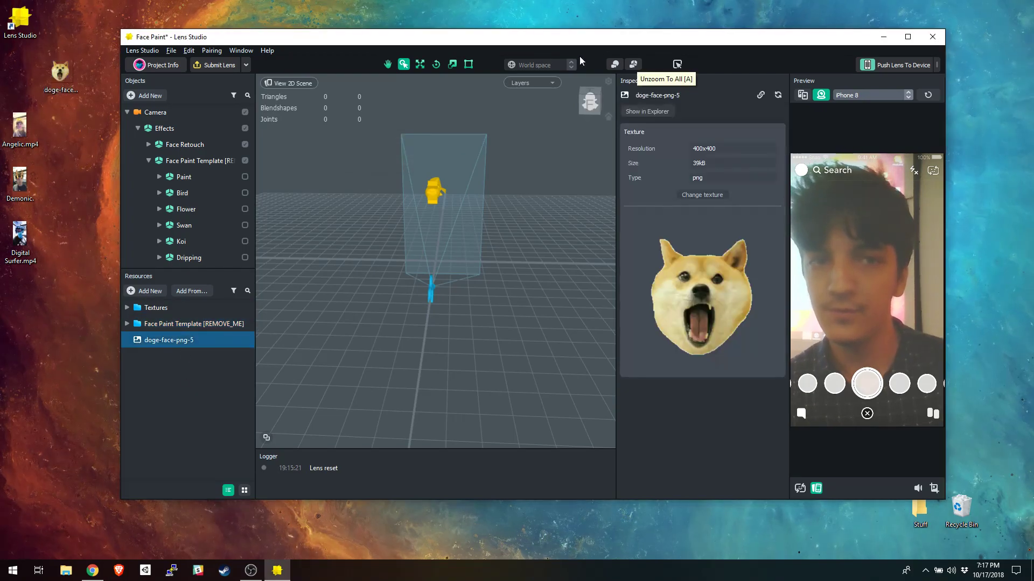
left_click_drag(592, 35, 577, 2)
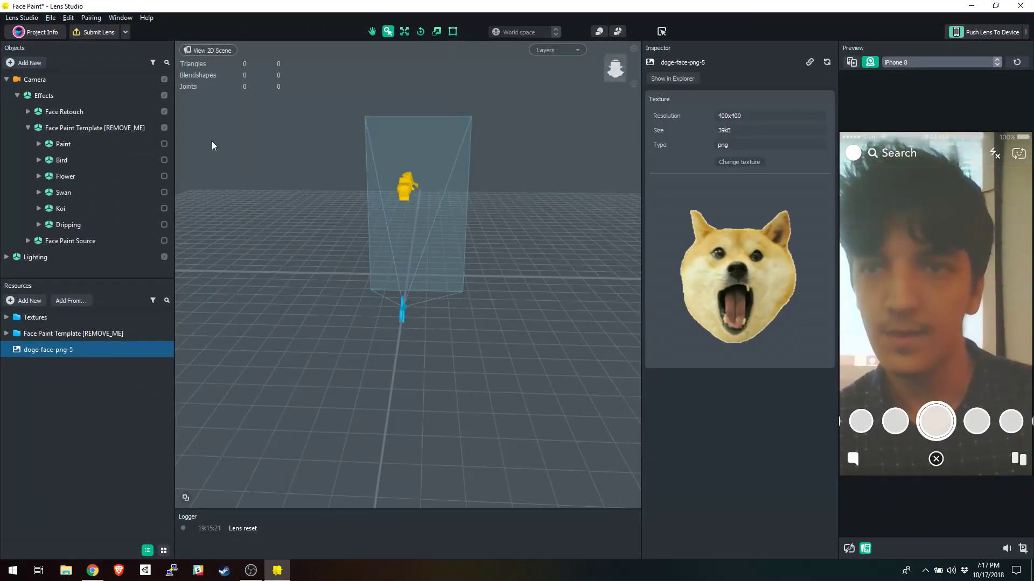
Step: Disable and collapse the Face Paint Template [REMOVE_ME] object, and add a Face Mask effect to the scene
left_click(125, 128)
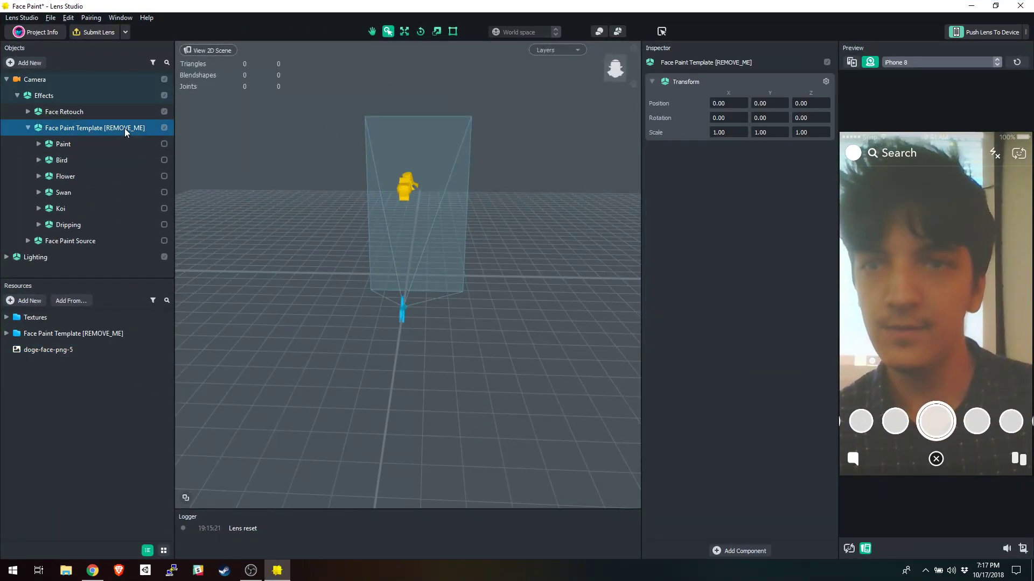
left_click(28, 127)
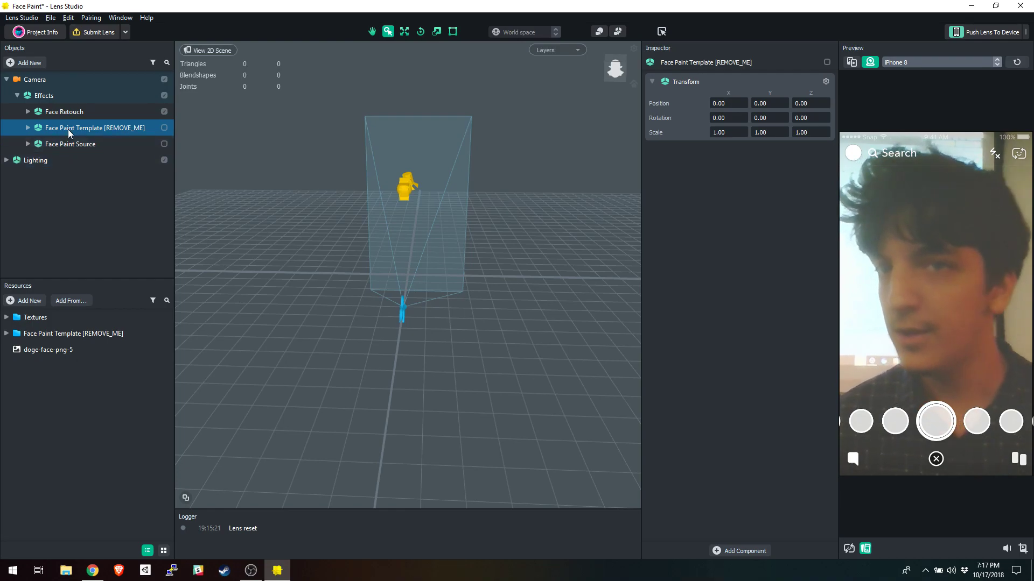
left_click(30, 63)
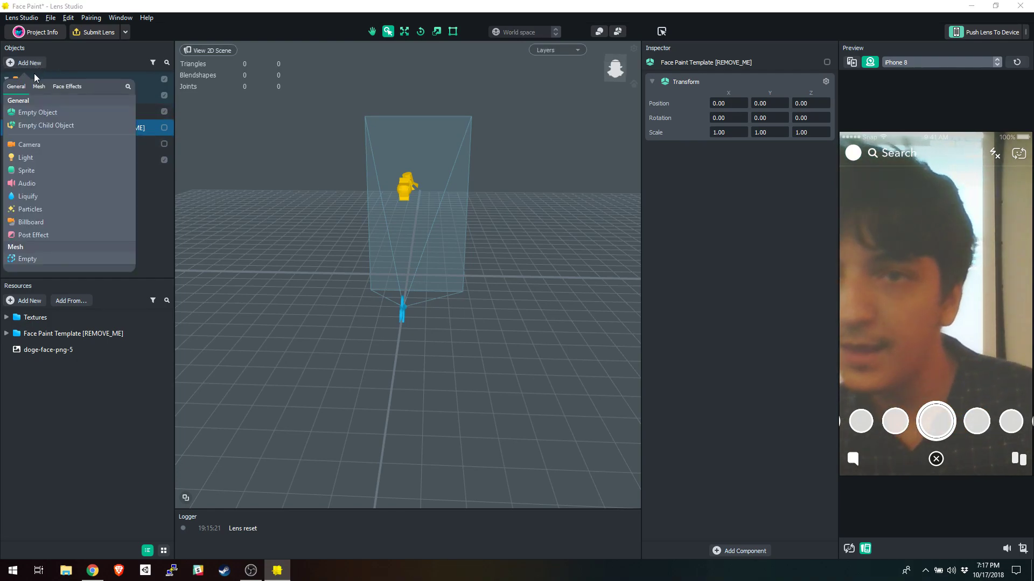
left_click(59, 88)
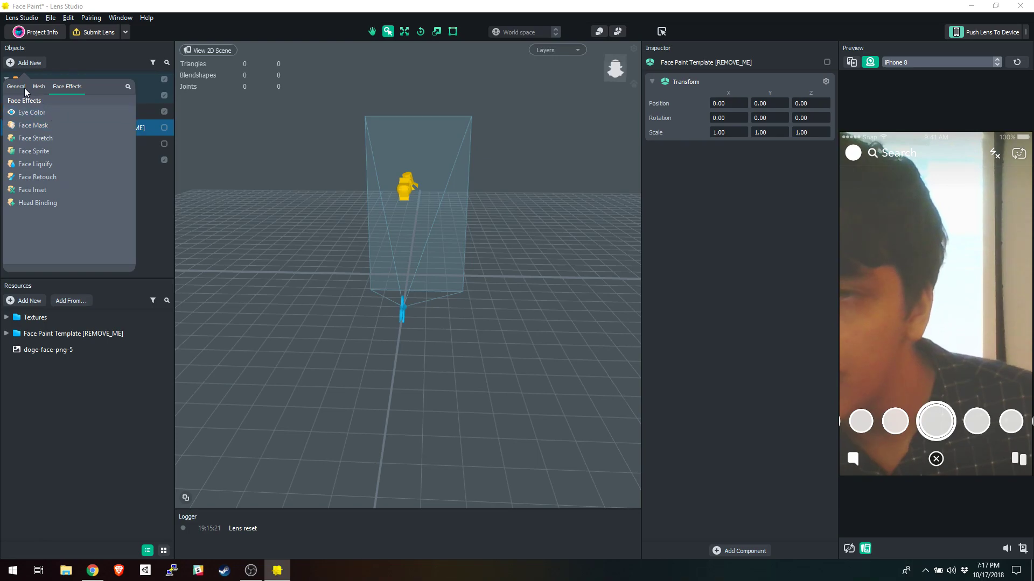
left_click(45, 127)
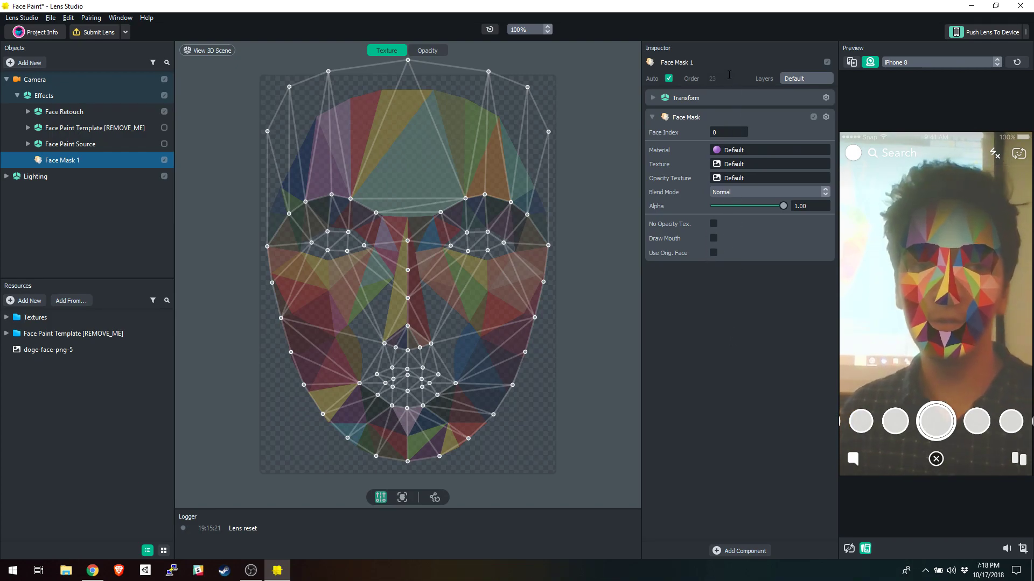
Step: Examine the Face Paint Source and Camera objects, and return to the new face mask's settings
left_click(75, 143)
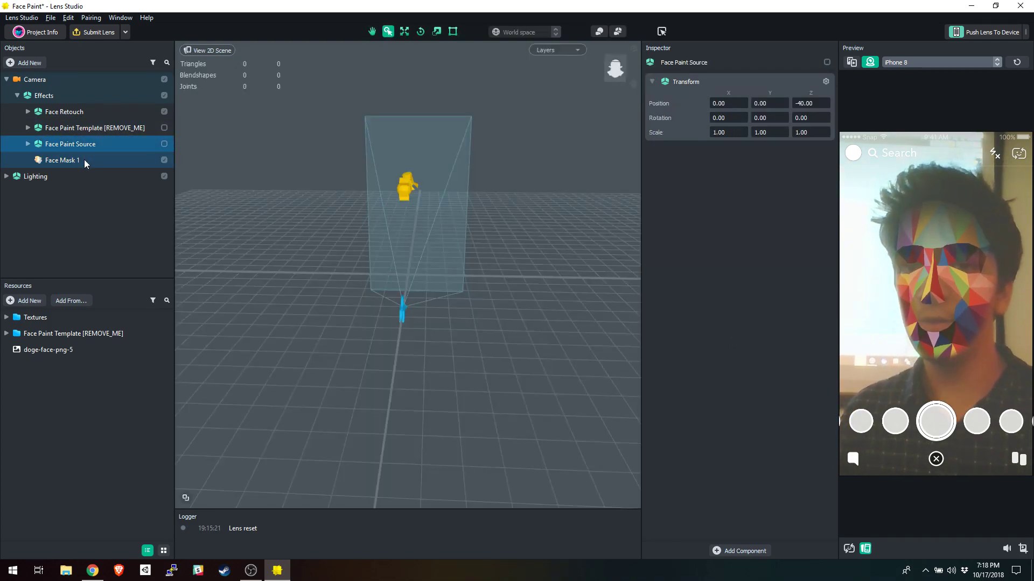
left_click(84, 160)
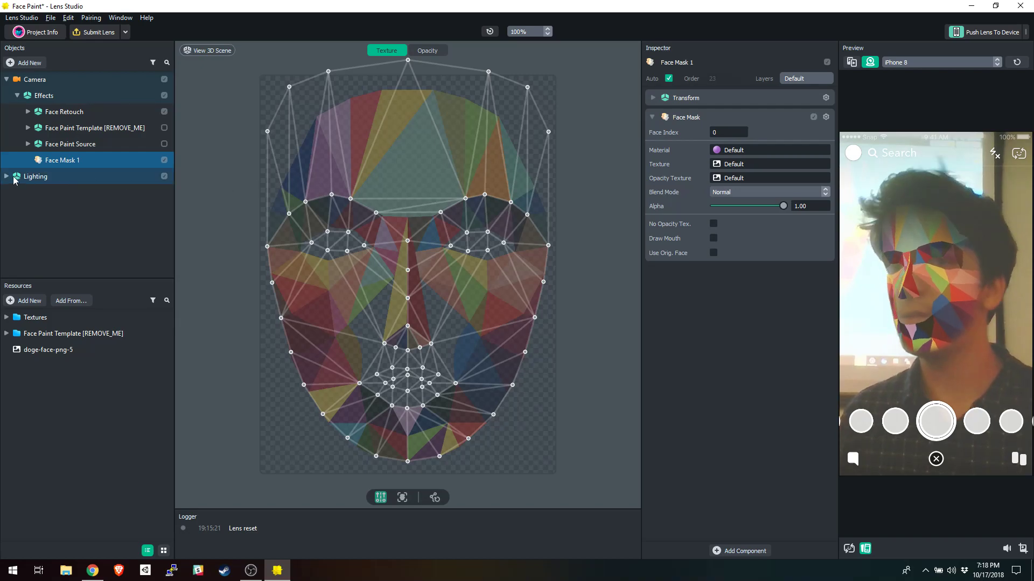
left_click(69, 149)
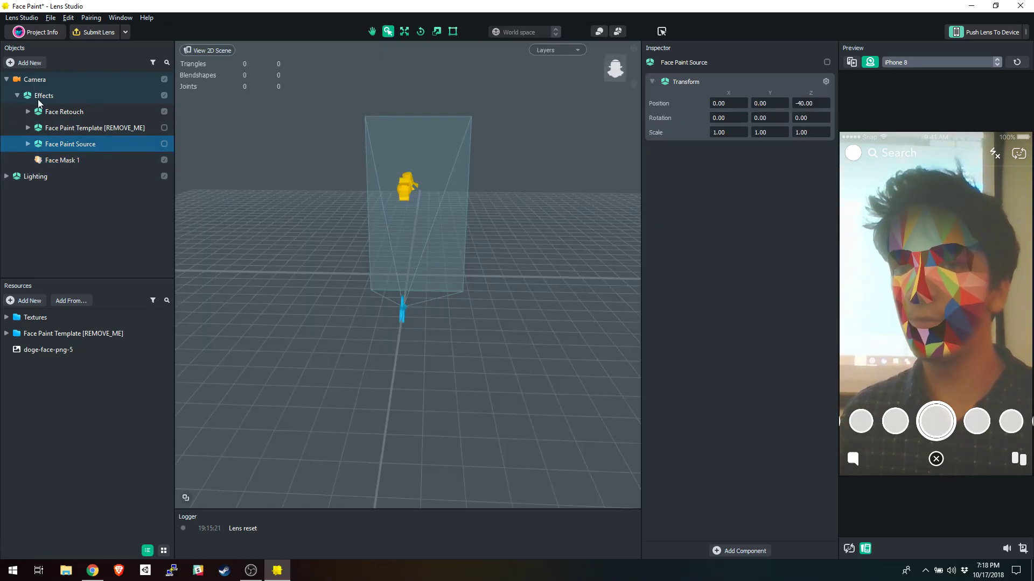
left_click(36, 81)
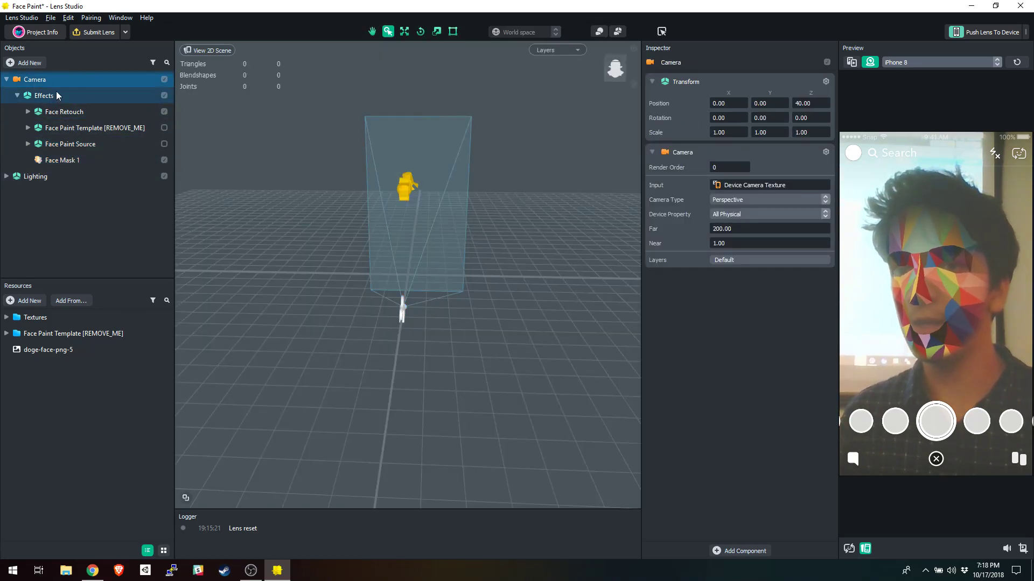
left_click(64, 161)
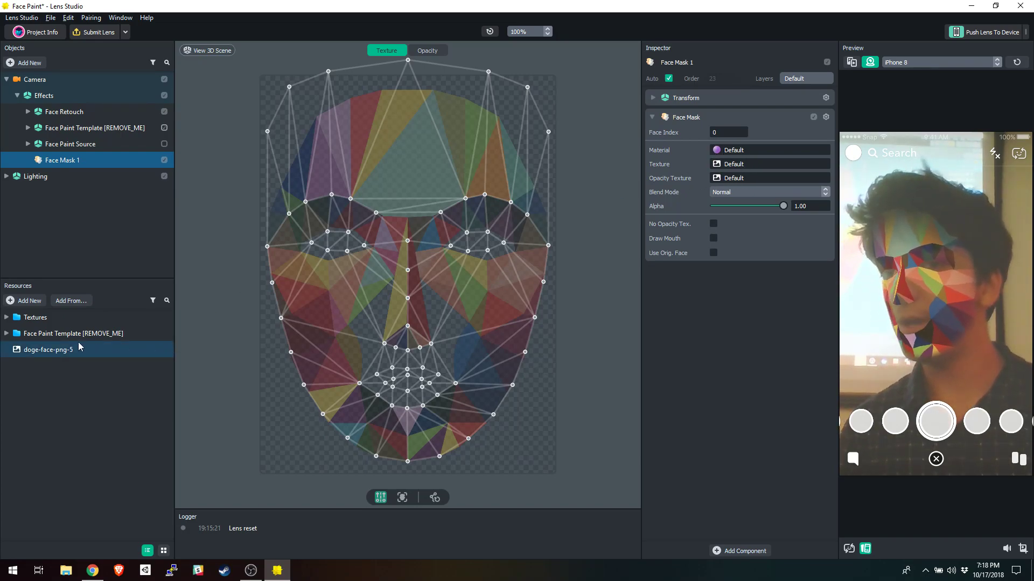
Step: Assign the doge-face-png-5 image as the face mask's texture and fit the mesh points around the doge's eyes
left_click_drag(47, 354, 756, 166)
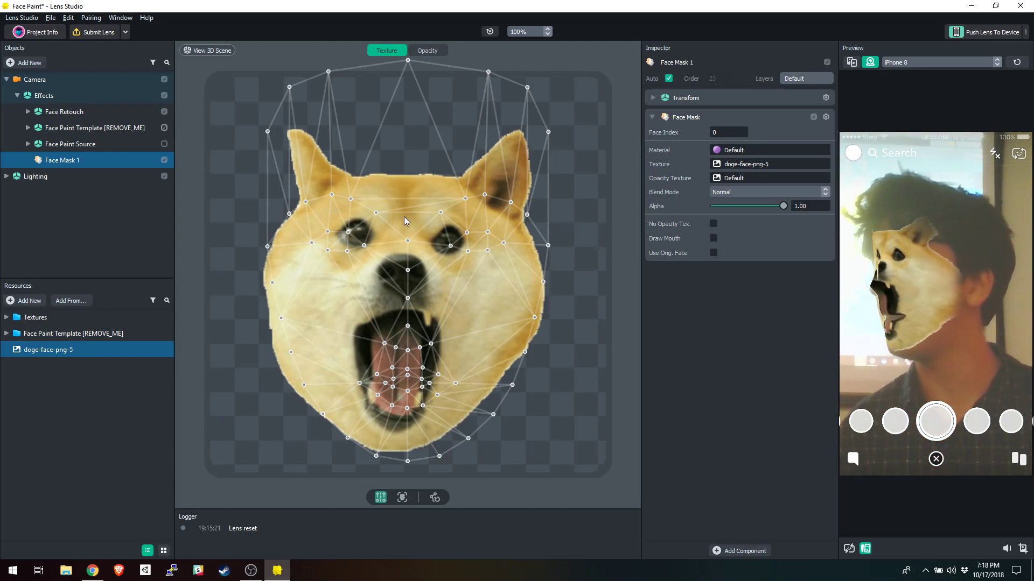
scroll(434, 224, "up", 5)
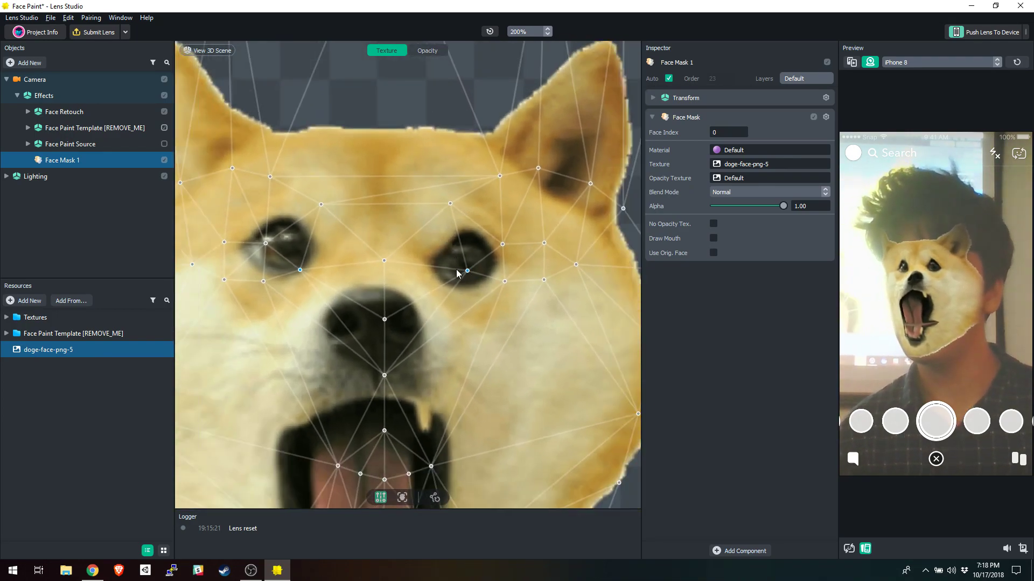
left_click_drag(460, 274, 451, 242)
left_click_drag(544, 243, 481, 230)
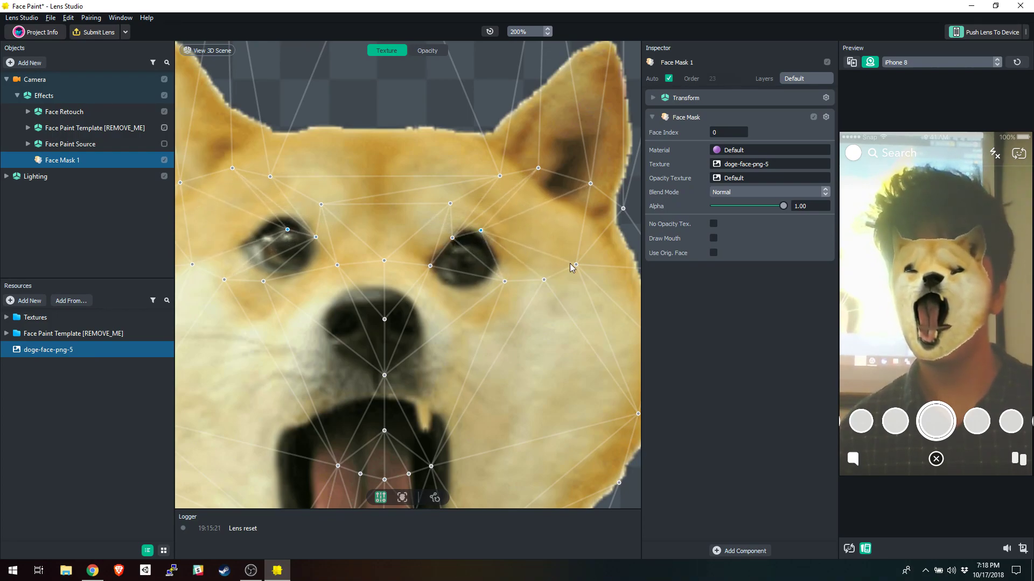
left_click_drag(576, 266, 497, 255)
left_click_drag(545, 279, 493, 281)
left_click_drag(451, 237, 448, 236)
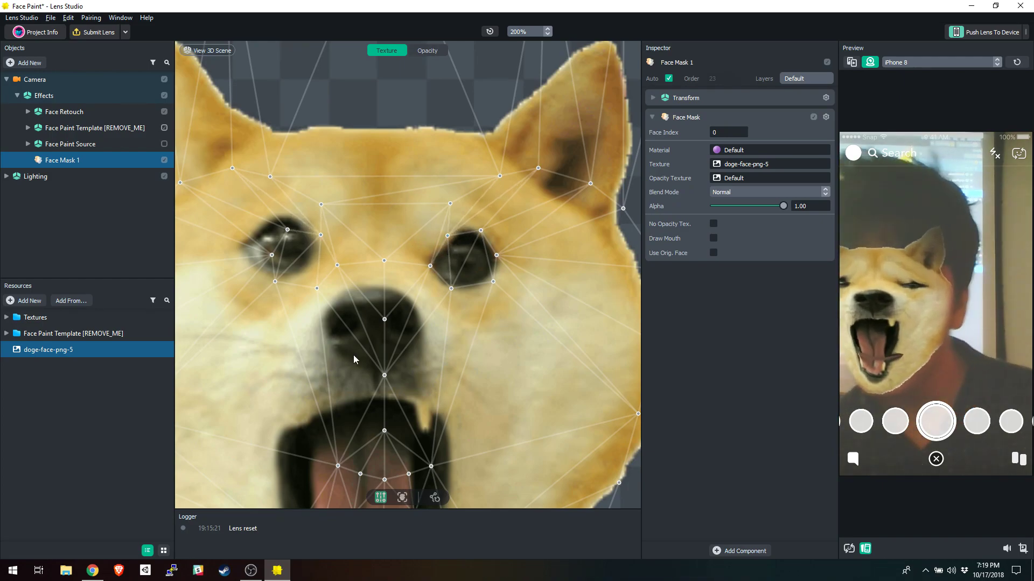
Step: Lower the face mask's alpha to about 0.67
scroll(467, 318, "down", 3)
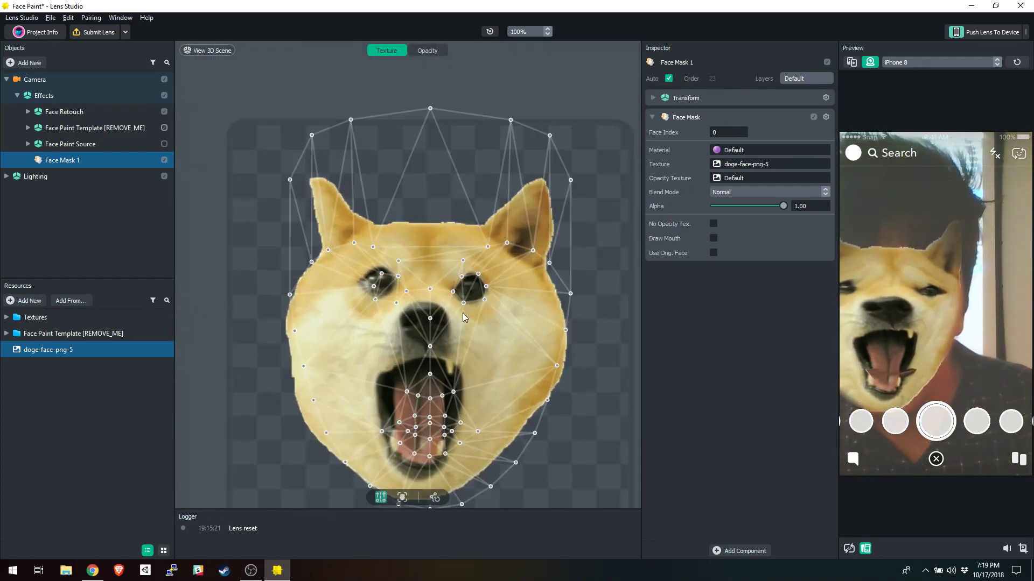
scroll(387, 353, "up", 1)
right_click(377, 342)
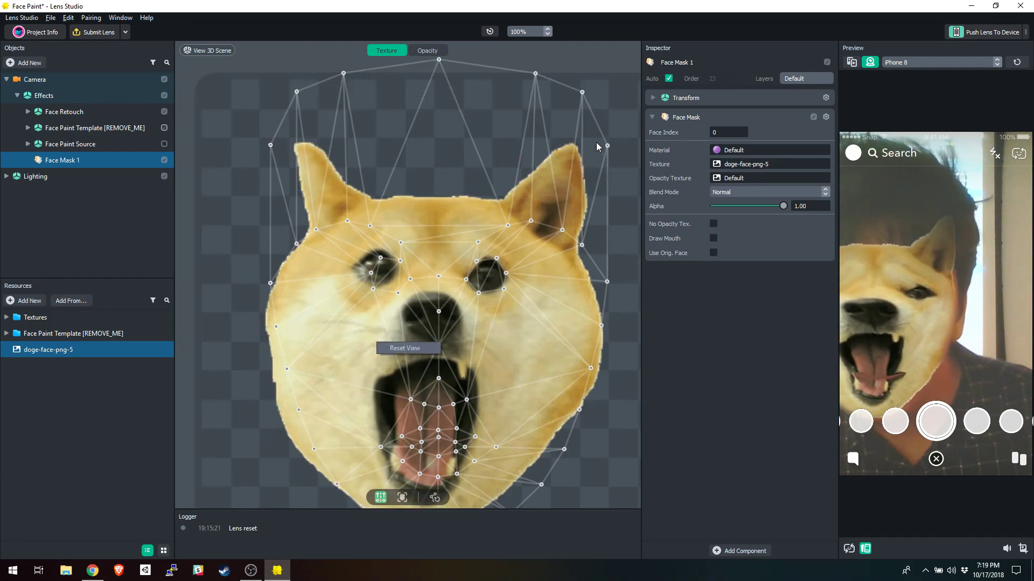
left_click(456, 178)
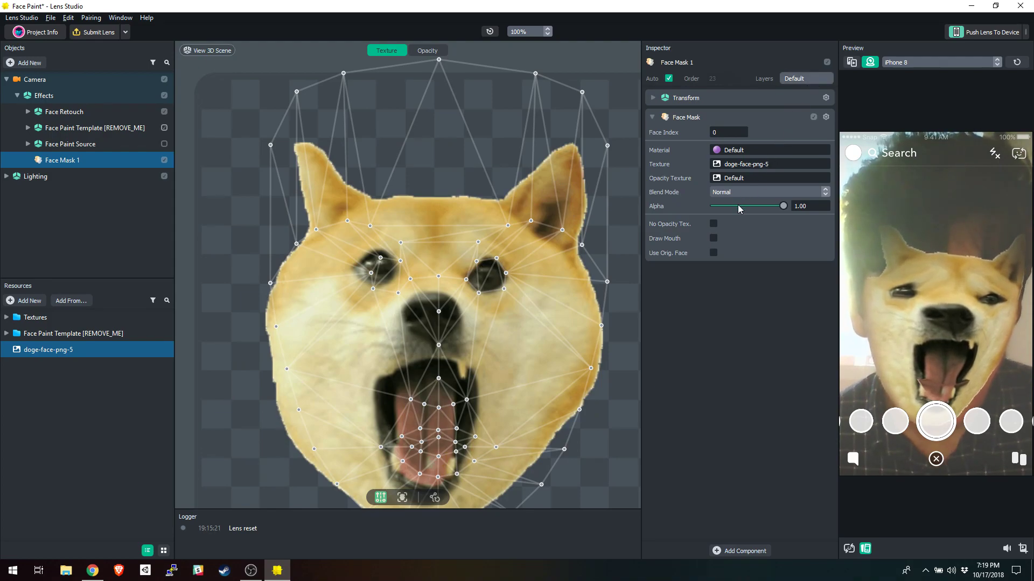
left_click_drag(763, 208, 763, 208)
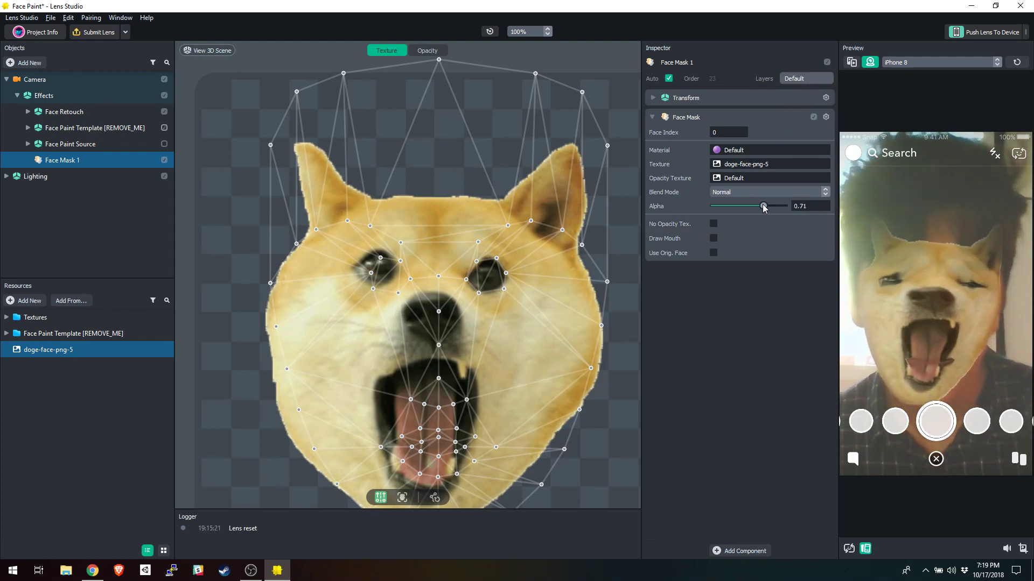
Step: Reposition the face mask's mesh points below the nose and around the mouth to fit the doge's open mouth
left_click_drag(439, 346, 425, 365)
left_click_drag(410, 400, 384, 394)
left_click_drag(453, 405, 476, 402)
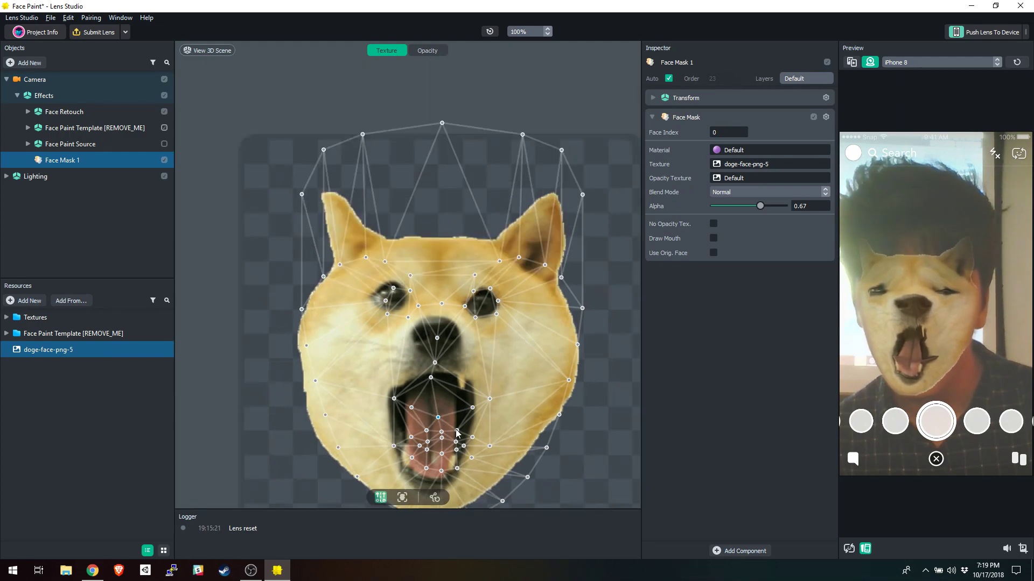
scroll(453, 436, "up", 1)
left_click_drag(415, 433, 403, 432)
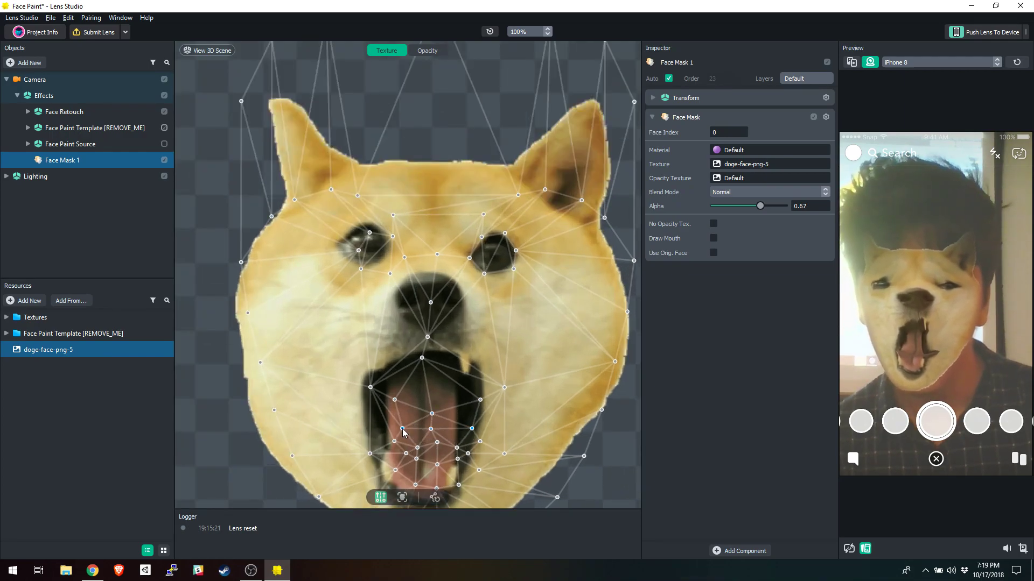
Step: Try the Multiply, Darken, Color Burn, Lighten, Screen and Add blend modes on the face mask, and return it to Normal
left_click(745, 195)
left_click(745, 196)
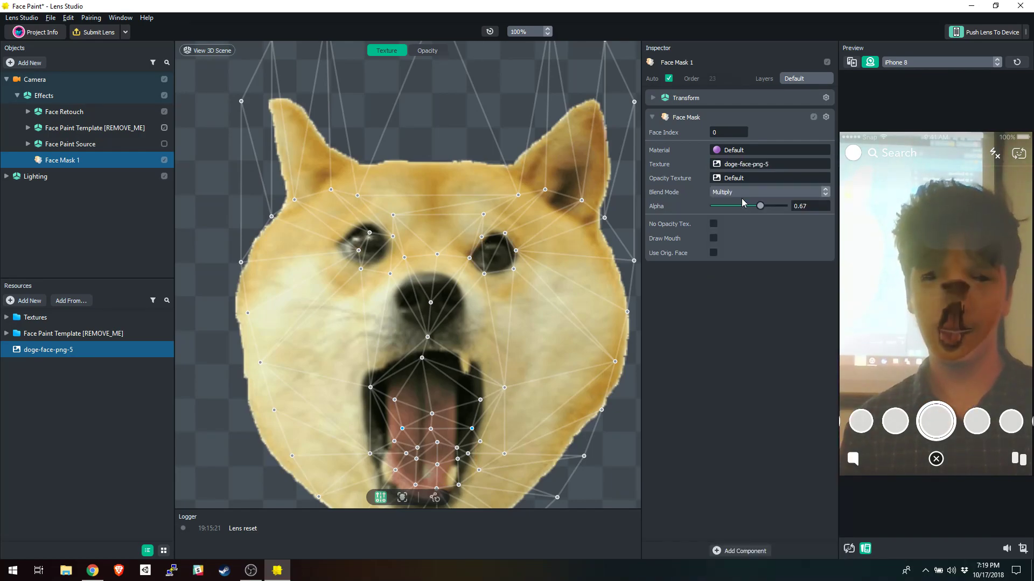
left_click(745, 193)
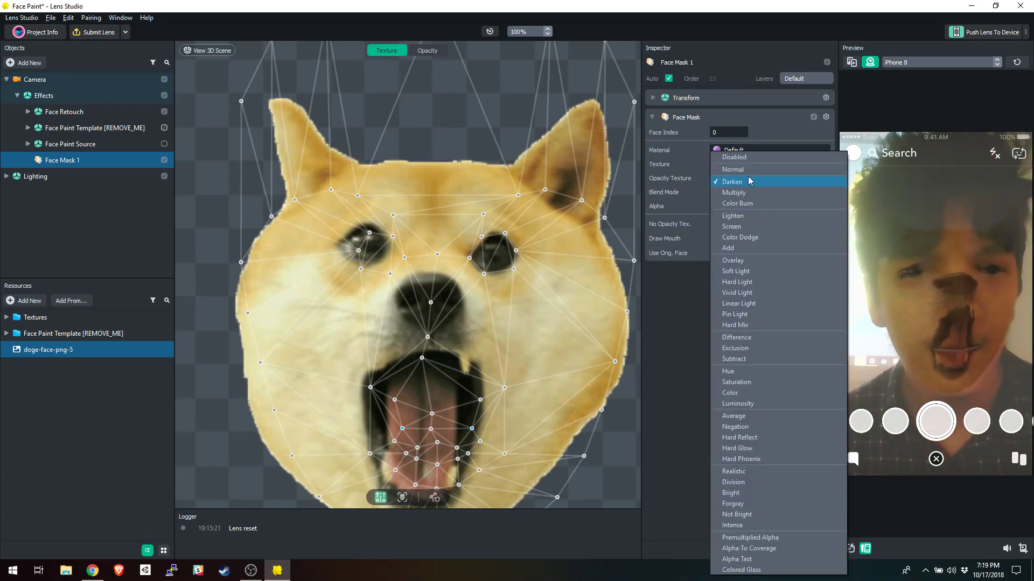
left_click(746, 203)
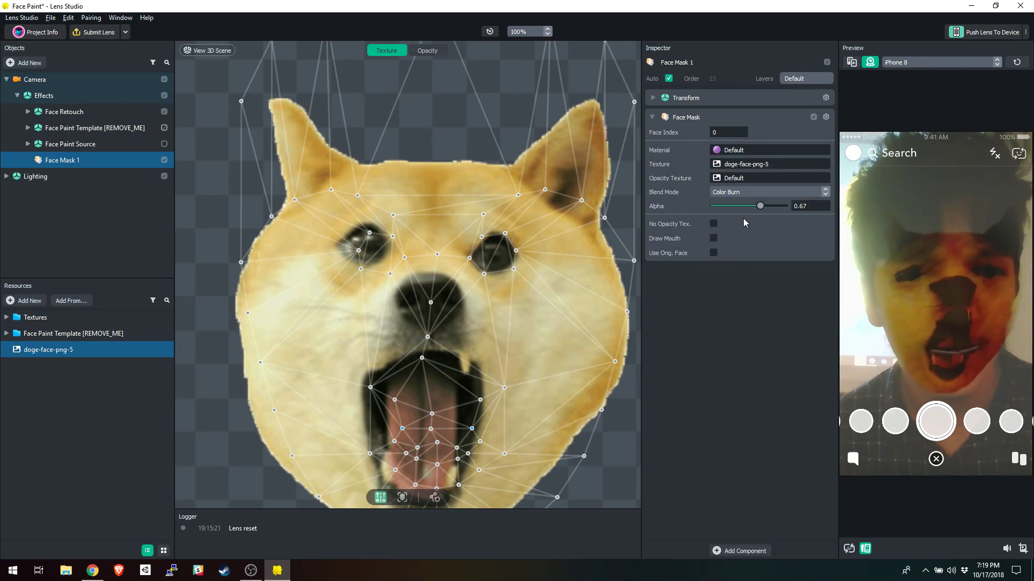
left_click(742, 195)
left_click(743, 207)
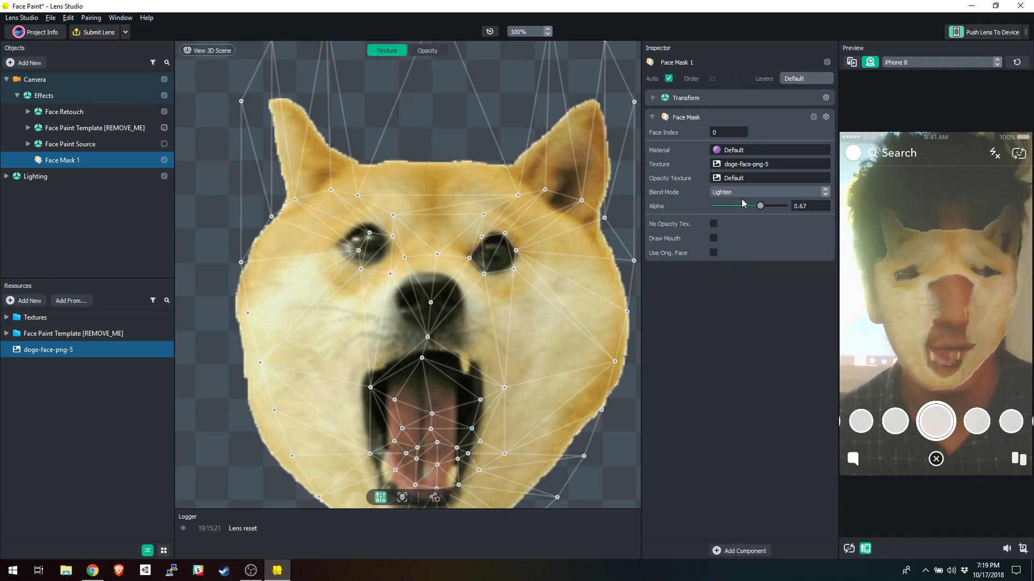
left_click(741, 193)
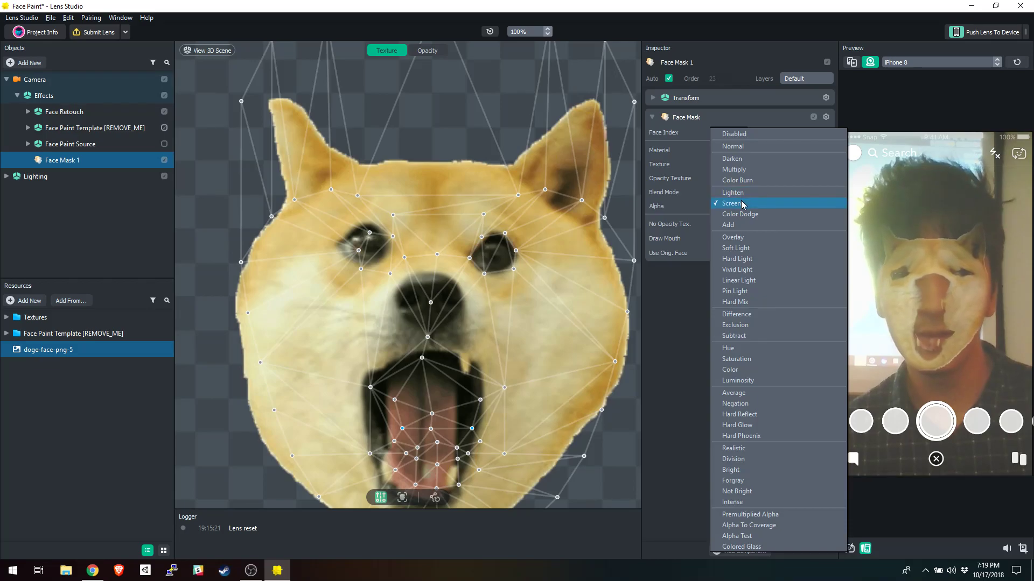
left_click(742, 206)
left_click(742, 195)
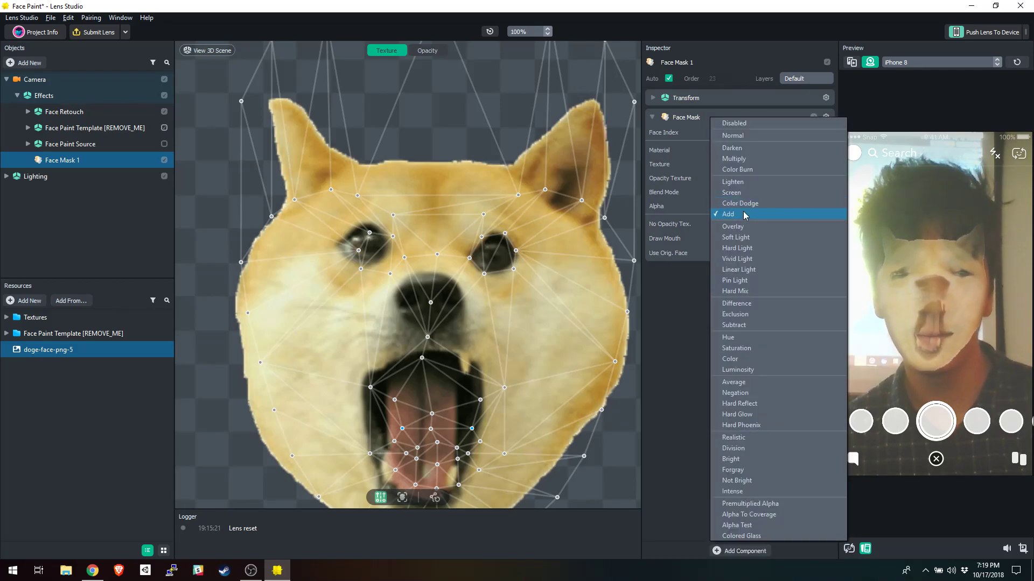
left_click(744, 212)
left_click(735, 193)
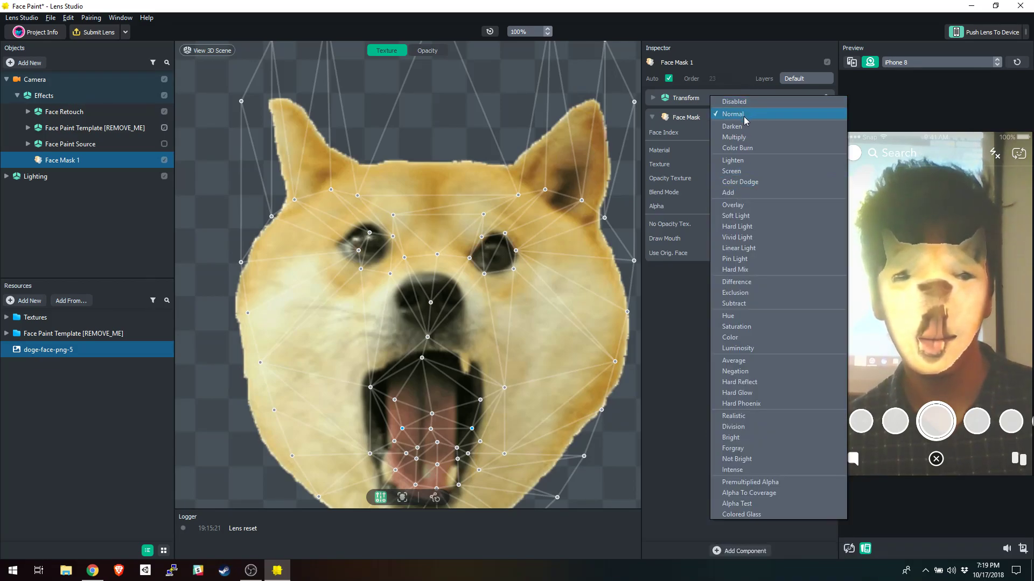
left_click(744, 115)
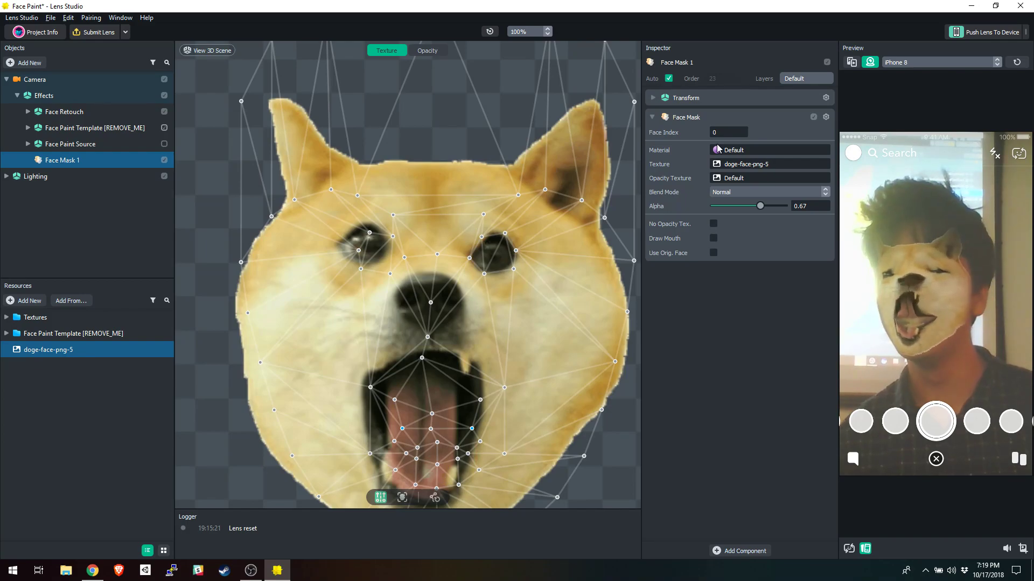
Step: Switch to Chrome and search Google Images for "mask png"
left_click(92, 570)
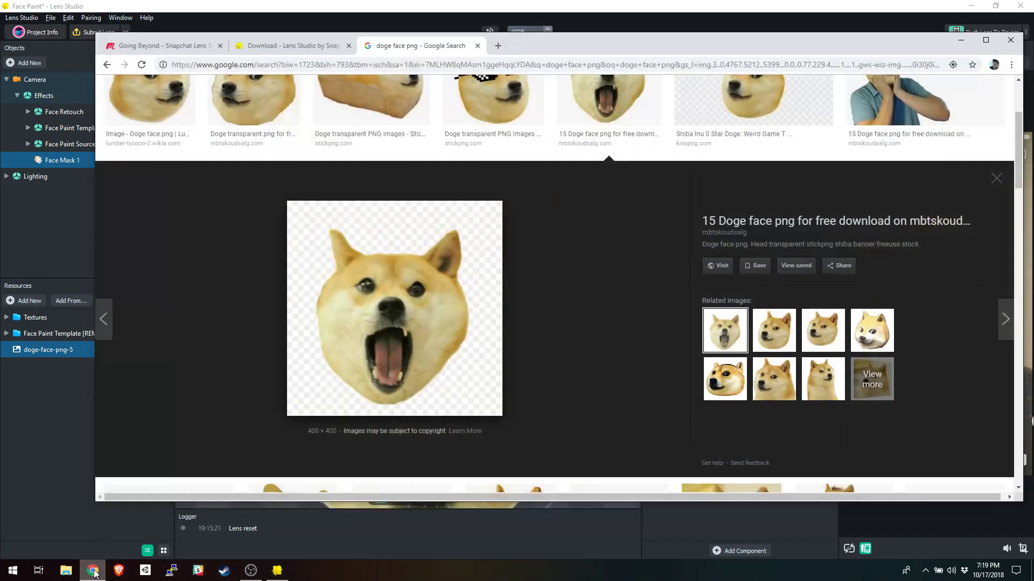
scroll(466, 233, "up", 3)
triple_click(346, 102)
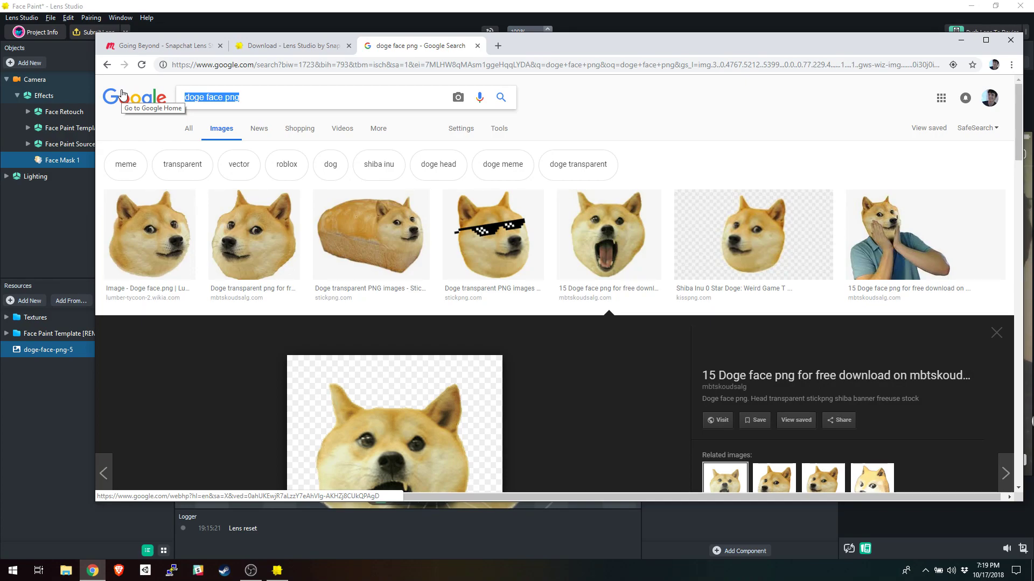
type("mask png")
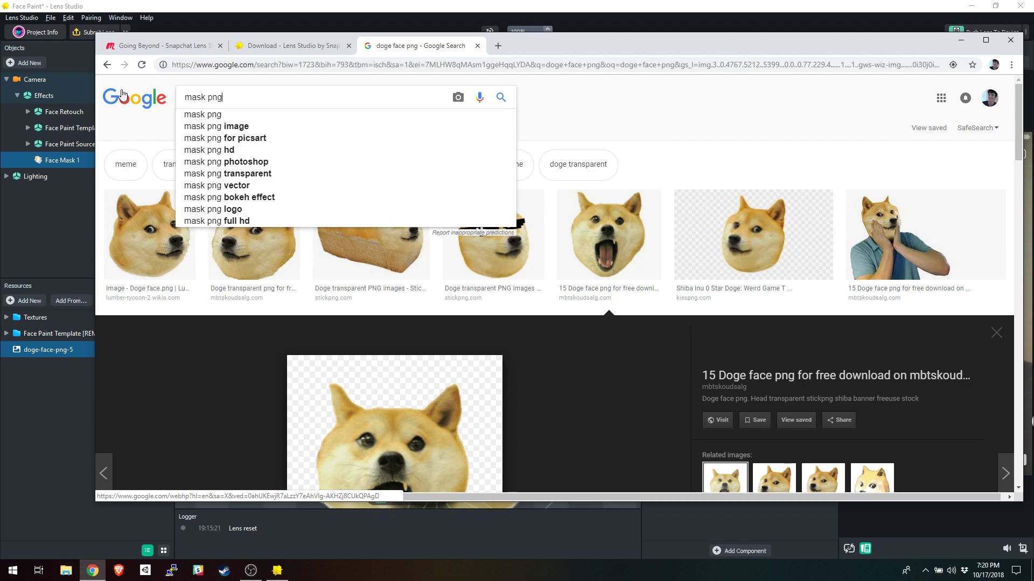
key("Return")
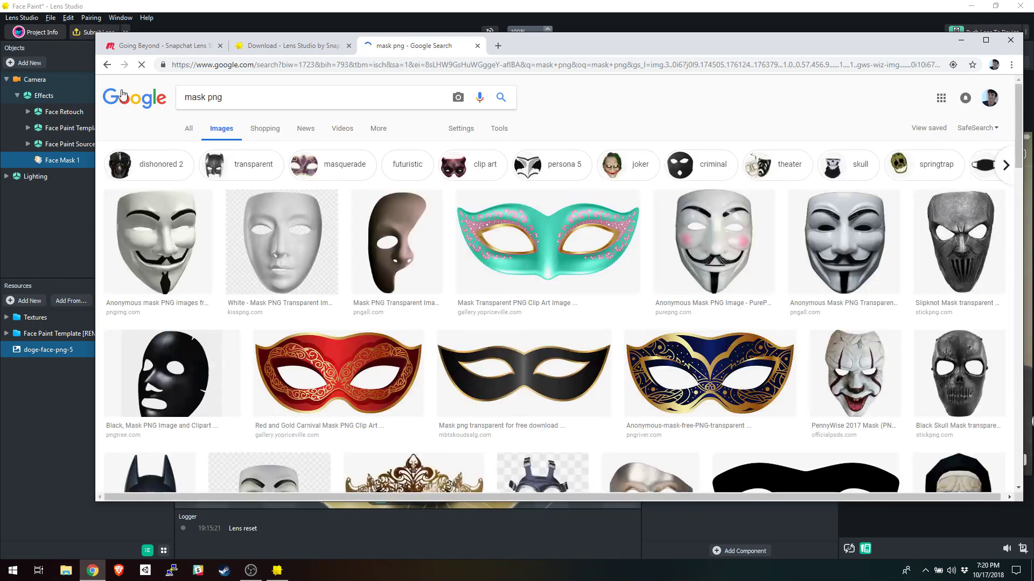
Step: Preview the red and gold carnival mask result and minimize Lens Studio to expose the desktop beside the browser
scroll(282, 180, "down", 3)
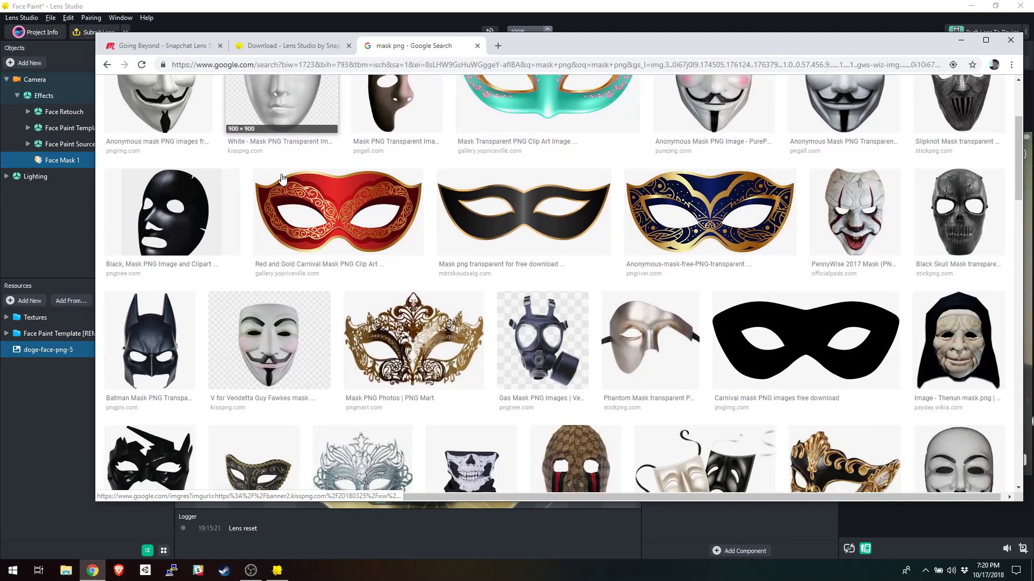
left_click(327, 208)
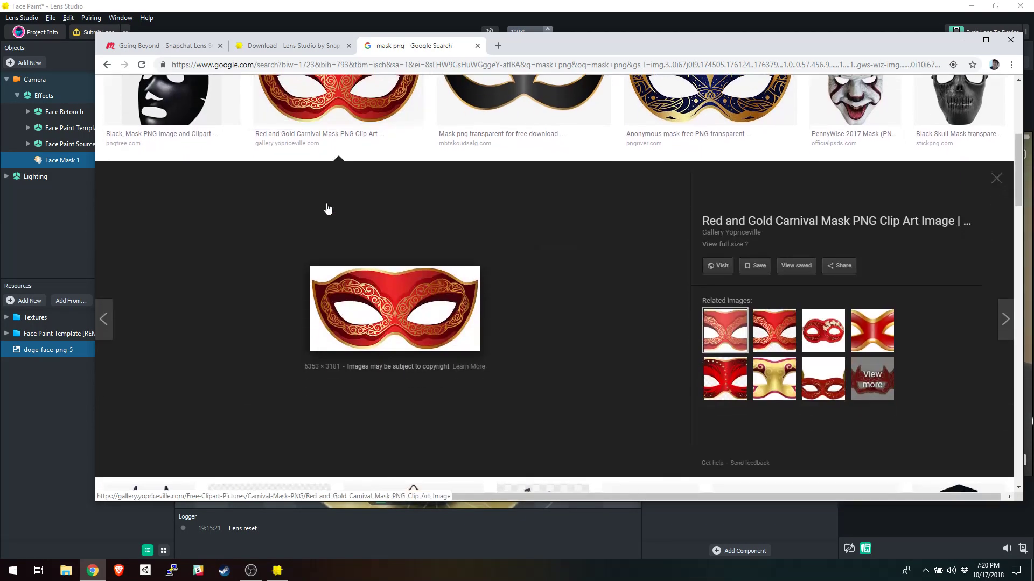
left_click(960, 41)
left_click(965, 8)
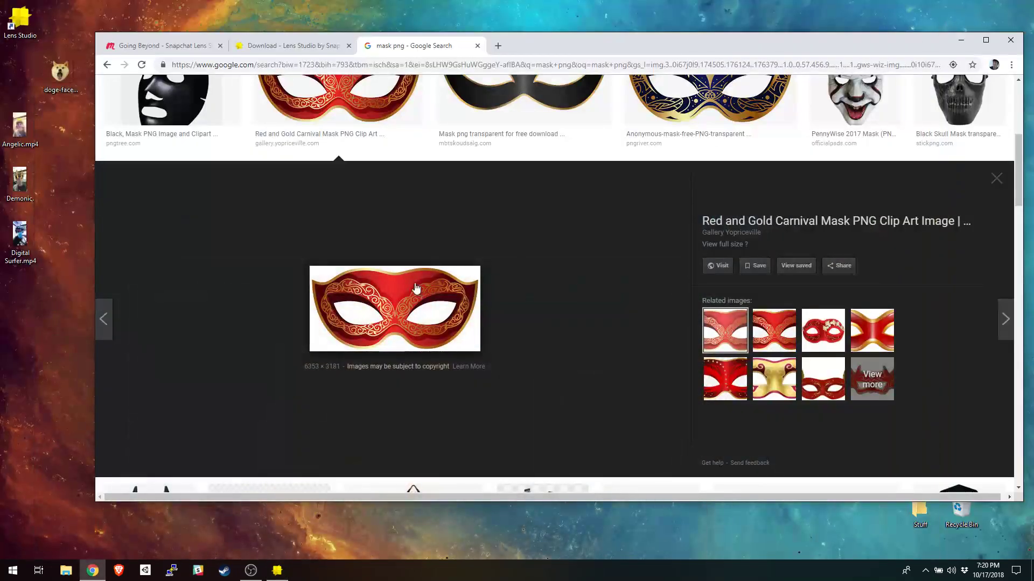
Step: Open the blue and gold mask result from pngriver.com and save its image to the desktop
scroll(415, 293, "up", 5)
scroll(366, 386, "down", 4)
left_click(575, 196)
left_click(710, 102)
left_click_drag(636, 215, 29, 350)
left_click(58, 357)
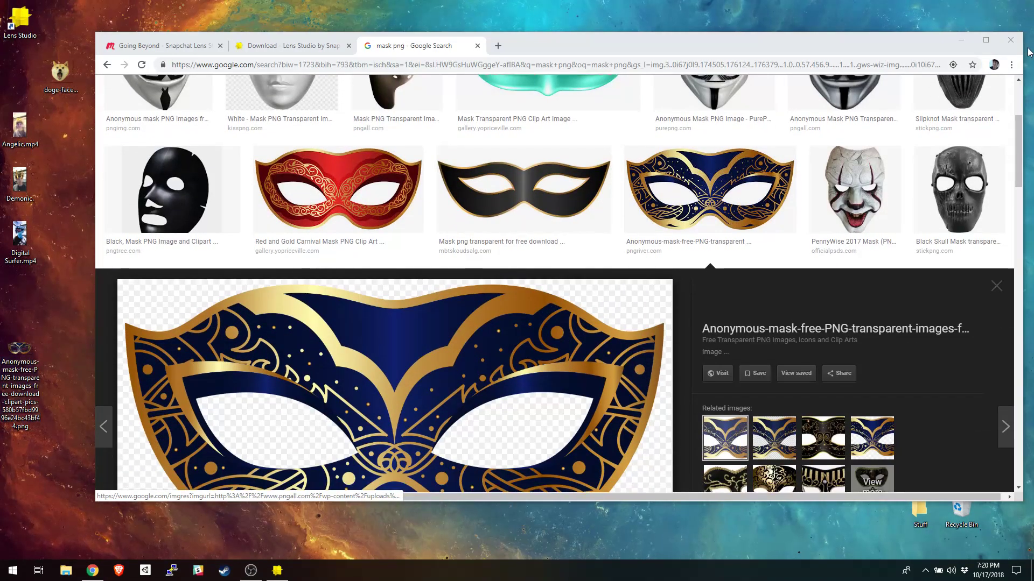
Step: Return to Lens Studio as a smaller window and try to add the mask PNG from the desktop to Resources
left_click(961, 40)
left_click(287, 575)
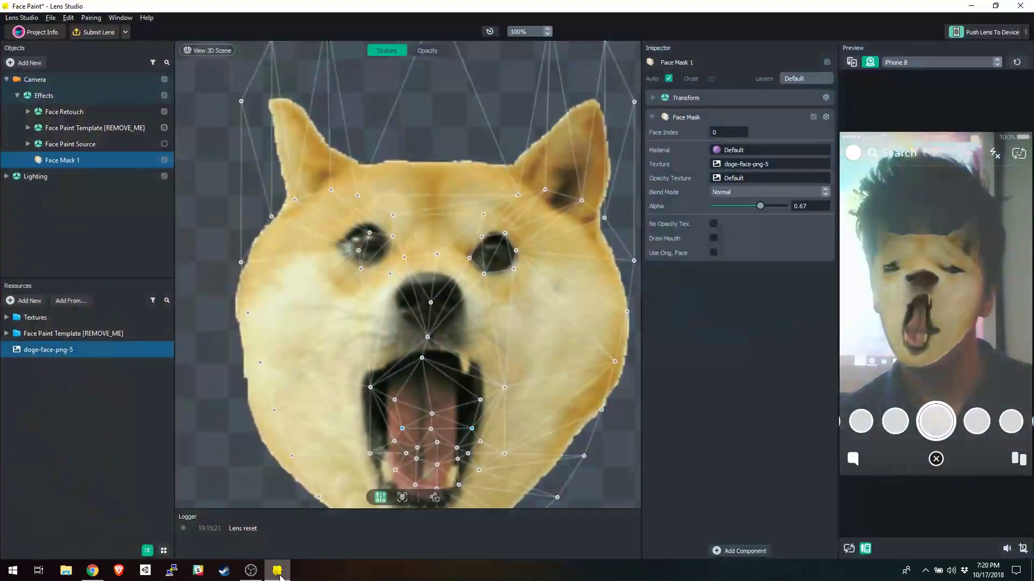
left_click_drag(484, 5, 560, 32)
left_click_drag(26, 360, 183, 372)
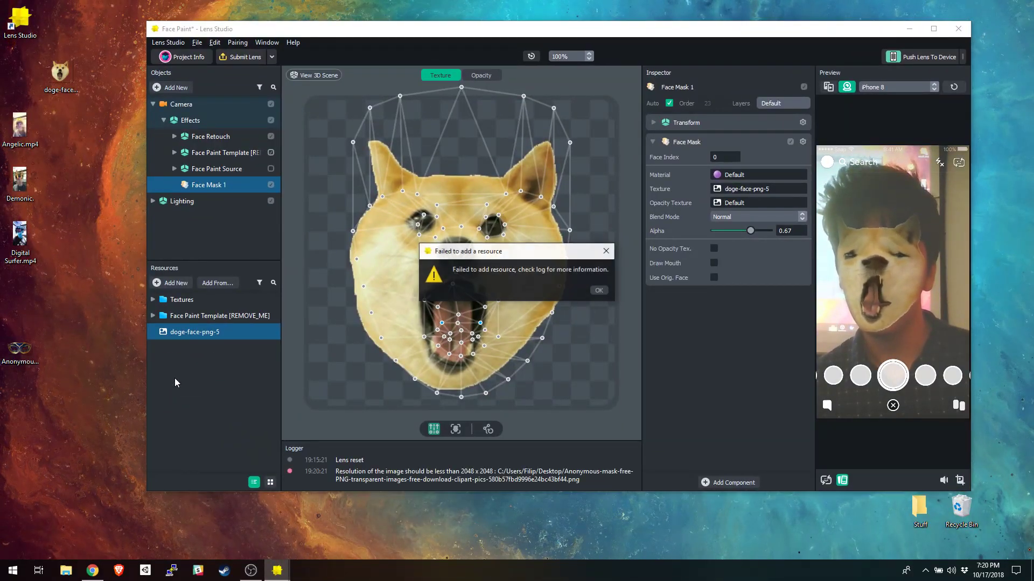
left_click(599, 290)
Step: Try to import the mask PNG into Resources through the file import dialog
left_click(10, 351)
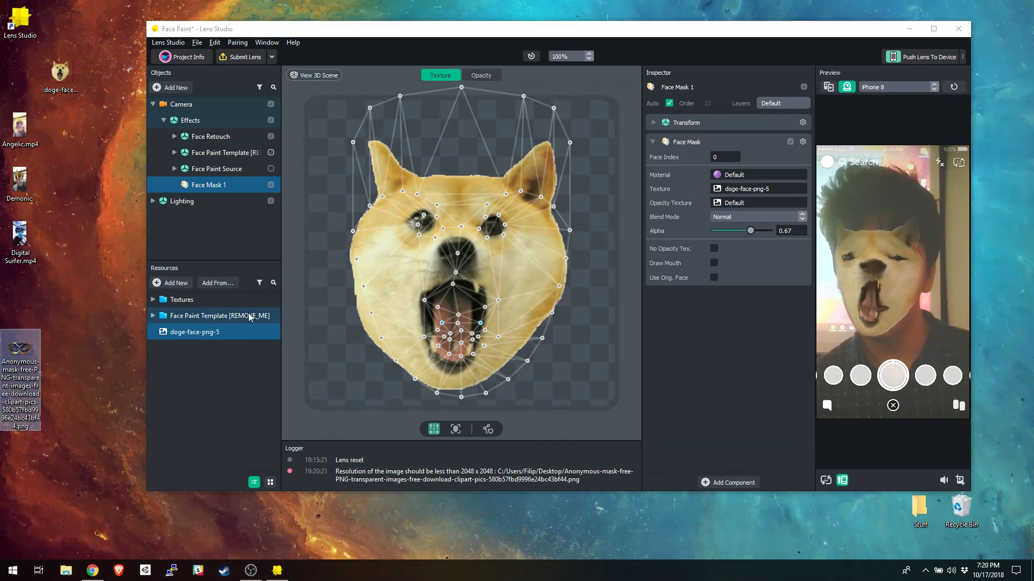
left_click(175, 283)
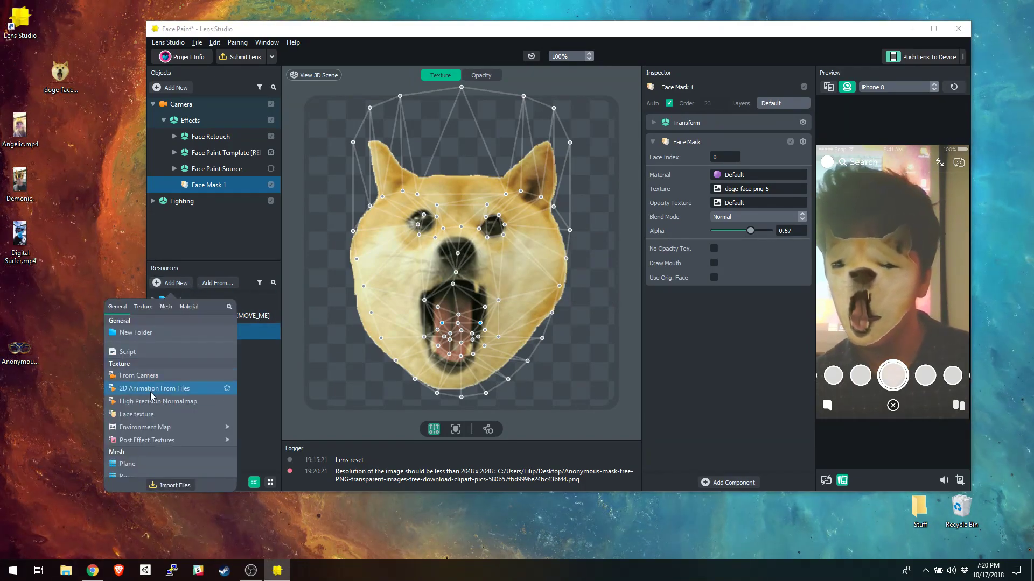
scroll(152, 396, "down", 1)
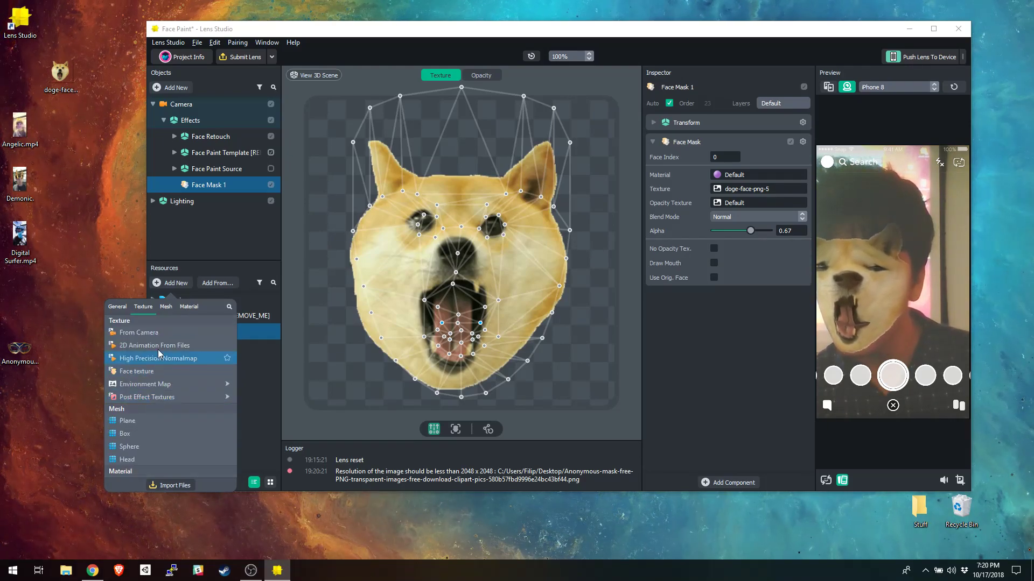
left_click(169, 485)
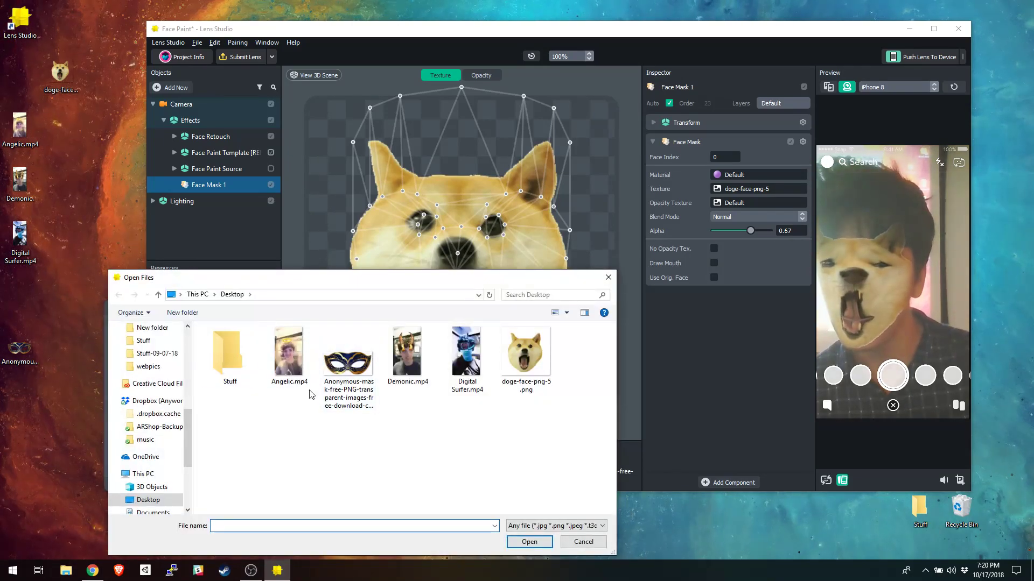
double_click(368, 372)
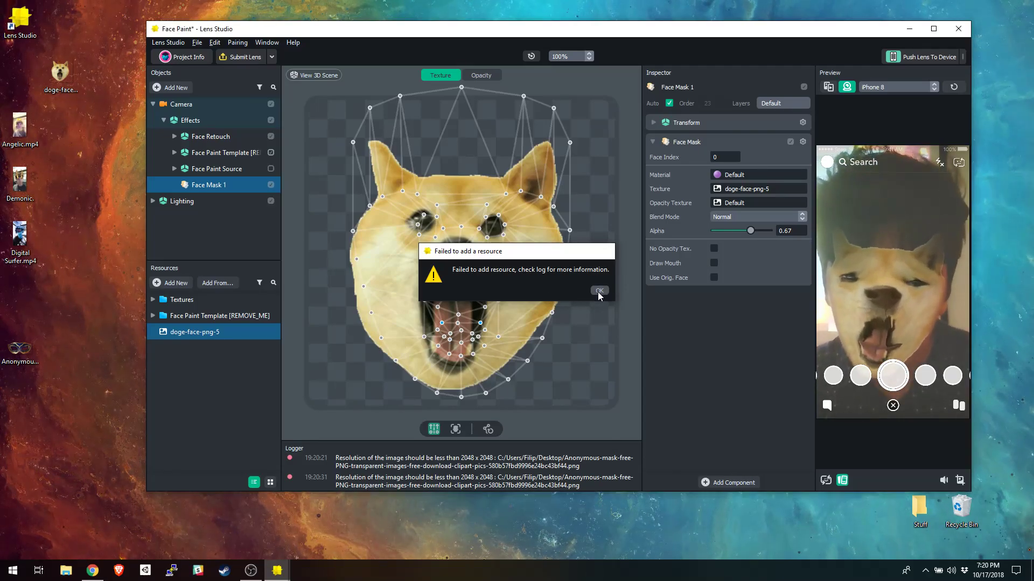
left_click(597, 292)
Step: Launch Photoshop and open the blue and gold mask PNG from the desktop
key("super")
type("photo")
key("Return")
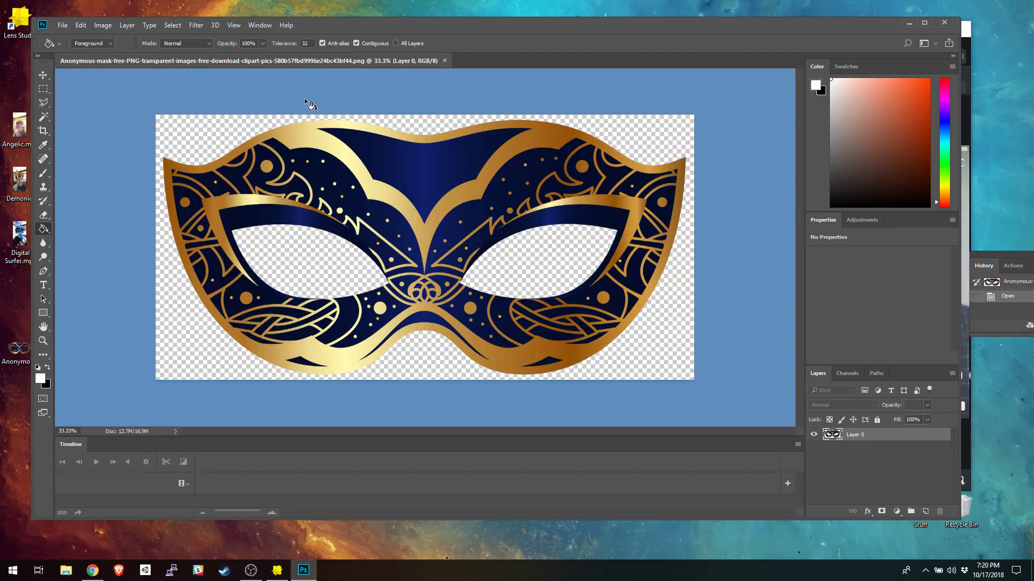
Step: Try converting the mask image to 32 Bits/Channel
left_click(102, 25)
mouse_move(114, 43)
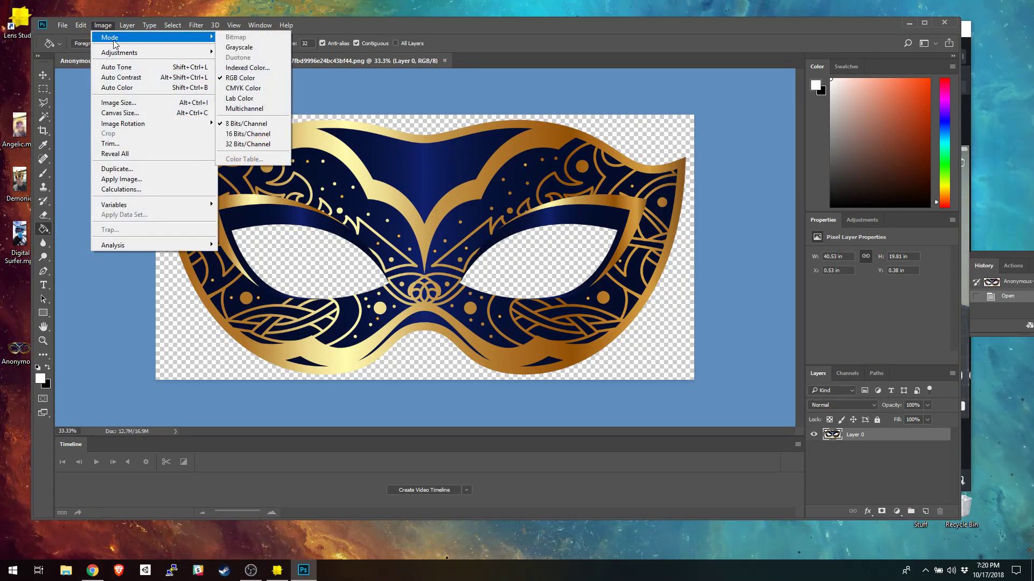
left_click(240, 142)
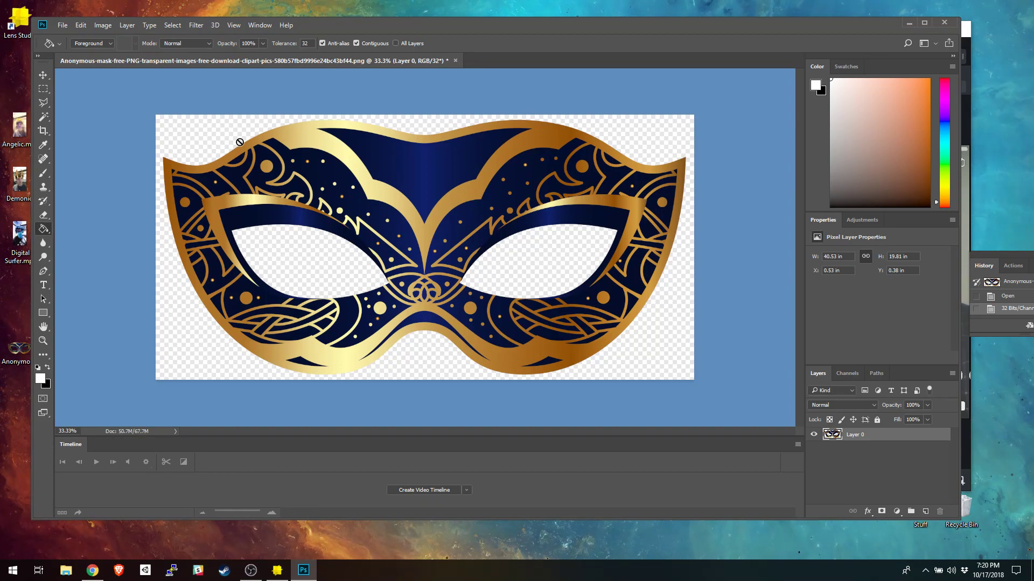
left_click(102, 26)
mouse_move(130, 31)
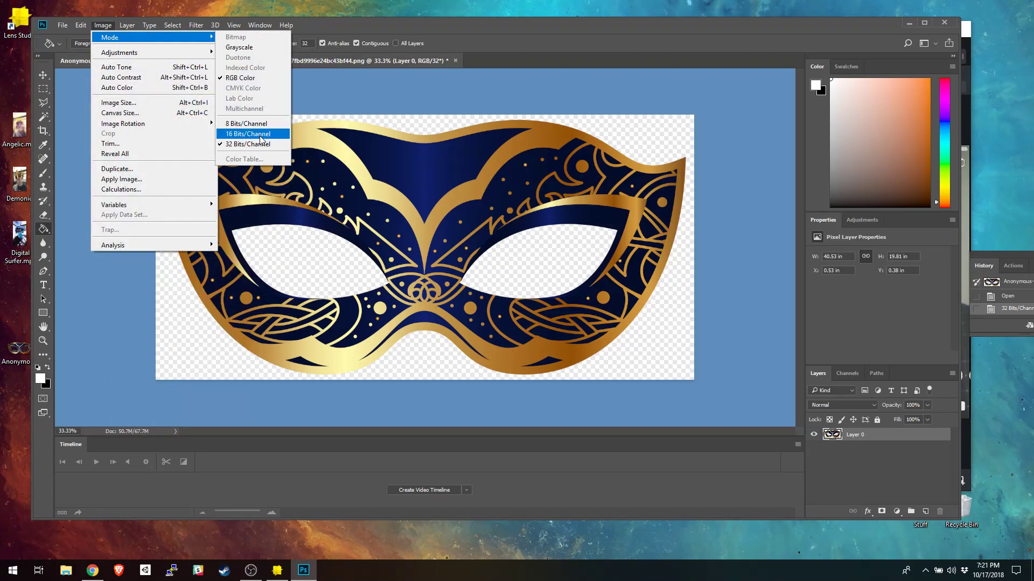
left_click(492, 30)
Step: Check the Save As file formats for the 32-bit mask, cancel the save and close the document without saving changes
left_click(61, 26)
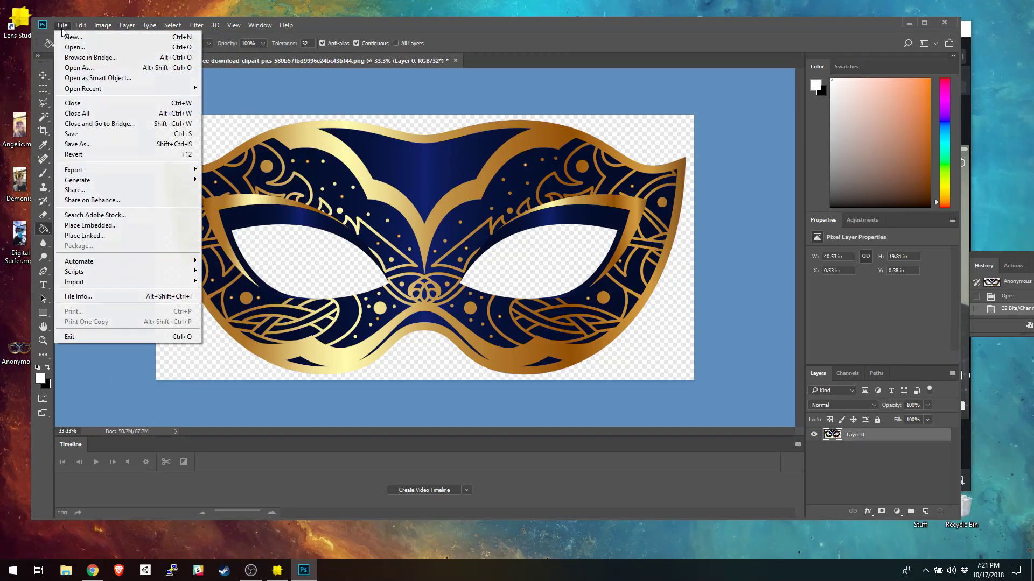
left_click(110, 152)
left_click(140, 264)
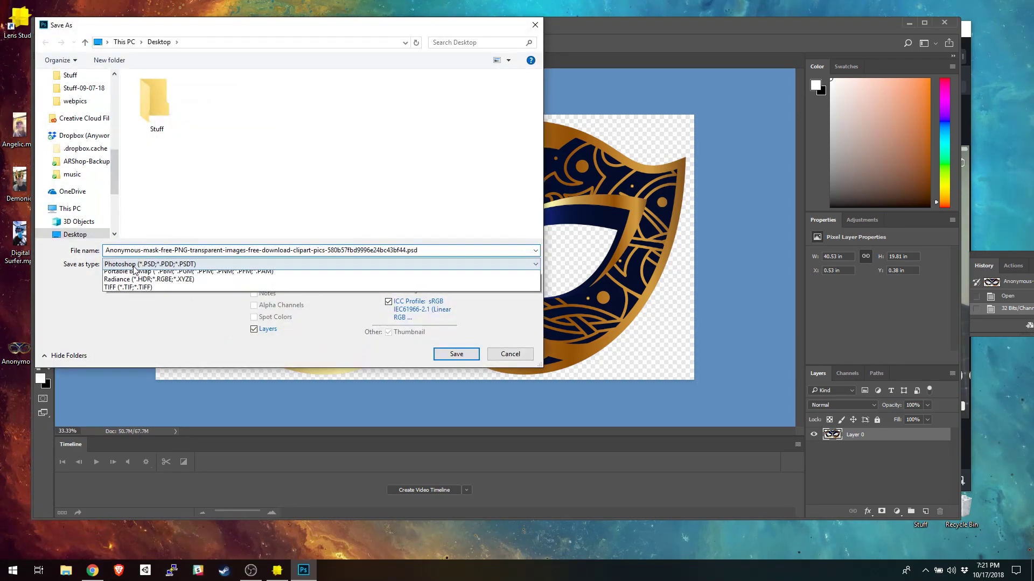
left_click(210, 215)
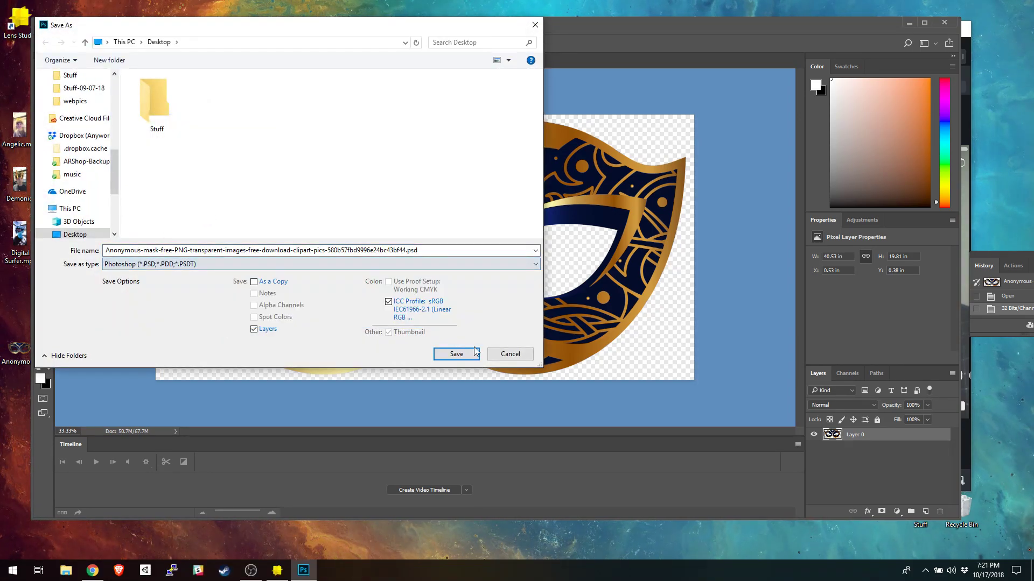
left_click(504, 354)
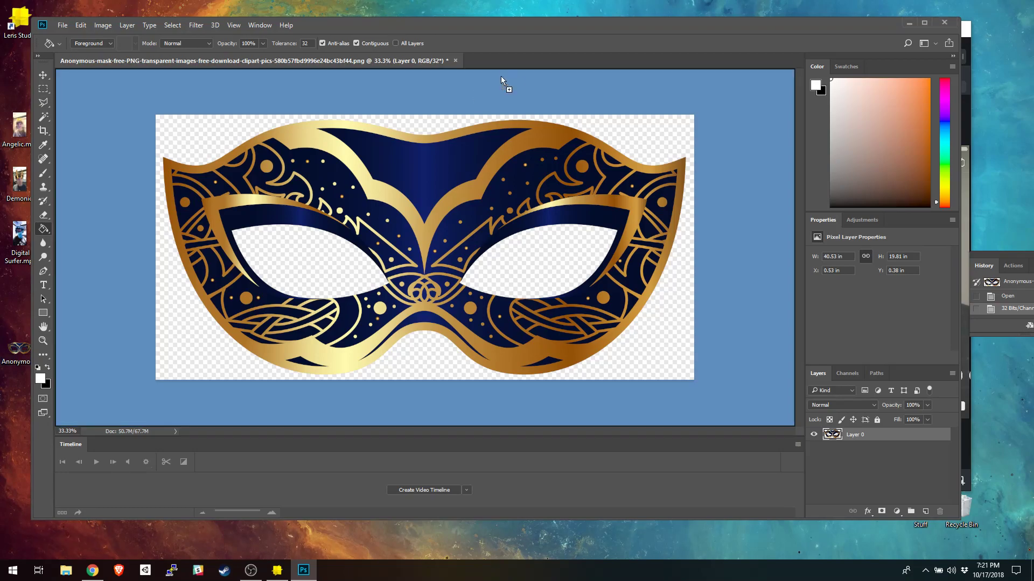
left_click(455, 60)
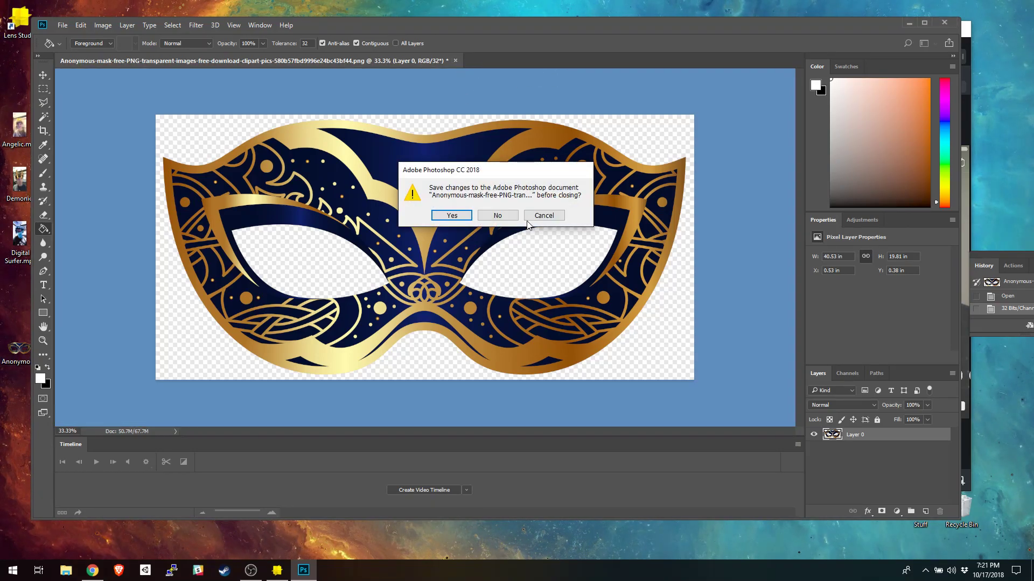
left_click(497, 216)
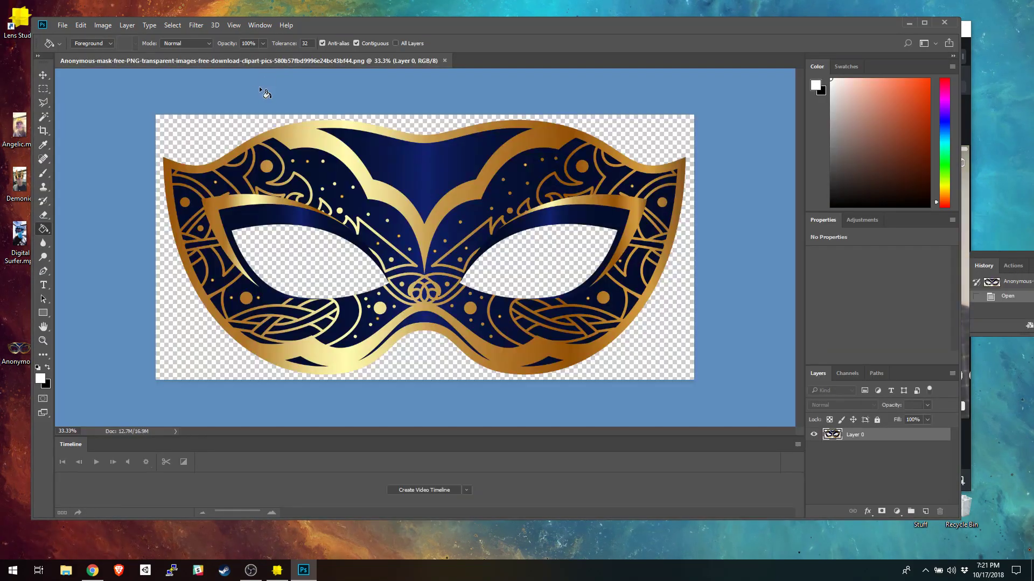
Step: Reopen the mask PNG and convert it to 16 Bits/Channel
left_click(102, 25)
mouse_move(110, 41)
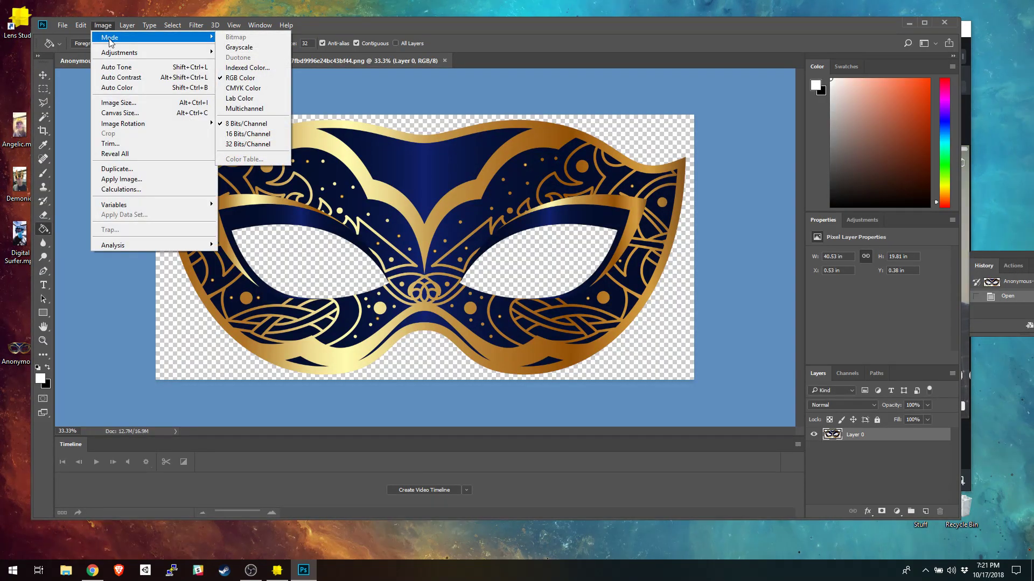
left_click(235, 134)
Step: Save a copy of the mask to the desktop as a PNG named mask_fixed
left_click(63, 25)
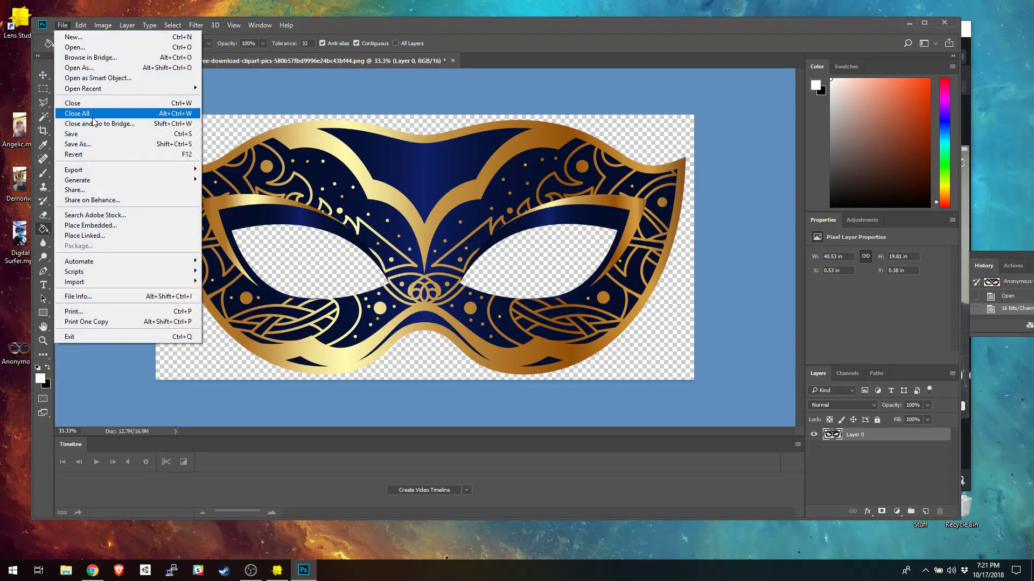
left_click(81, 141)
left_click(182, 265)
left_click(183, 267)
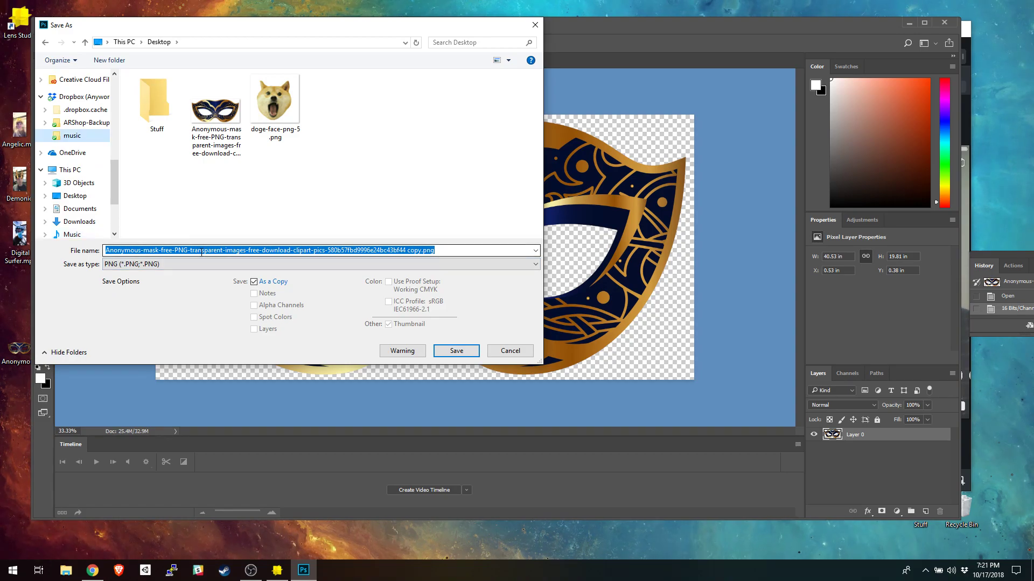
left_click(79, 197)
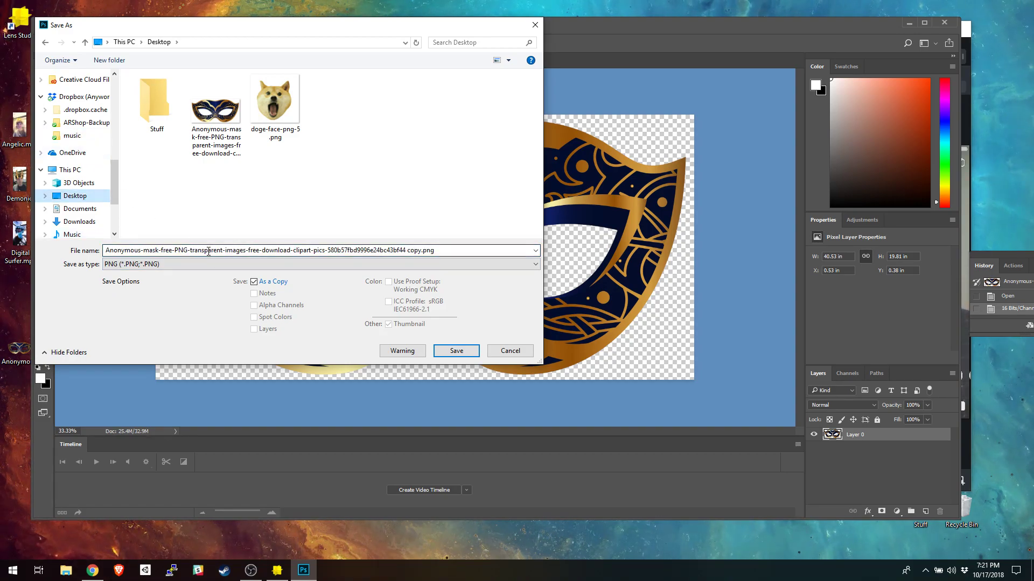
type("mas")
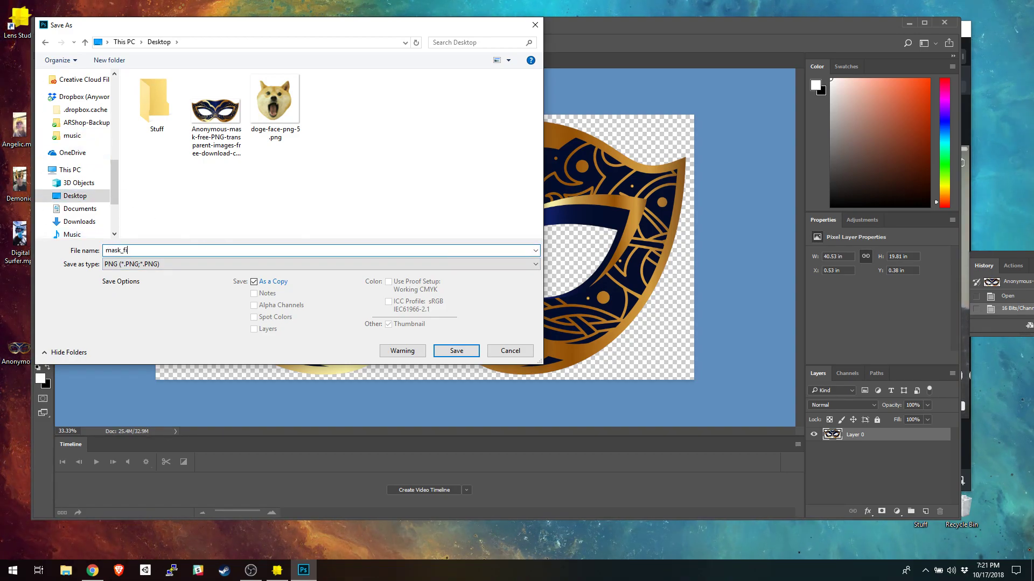
type("k_fi")
key("Return")
left_click(577, 180)
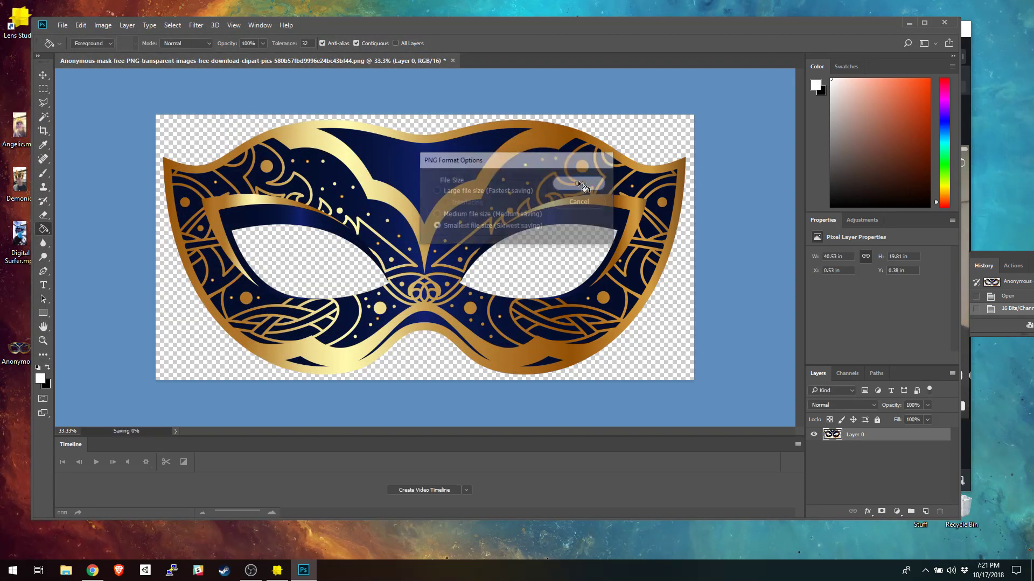
Step: Check the mask_fixed.png file on the desktop and its saving progress in Photoshop
left_click(911, 21)
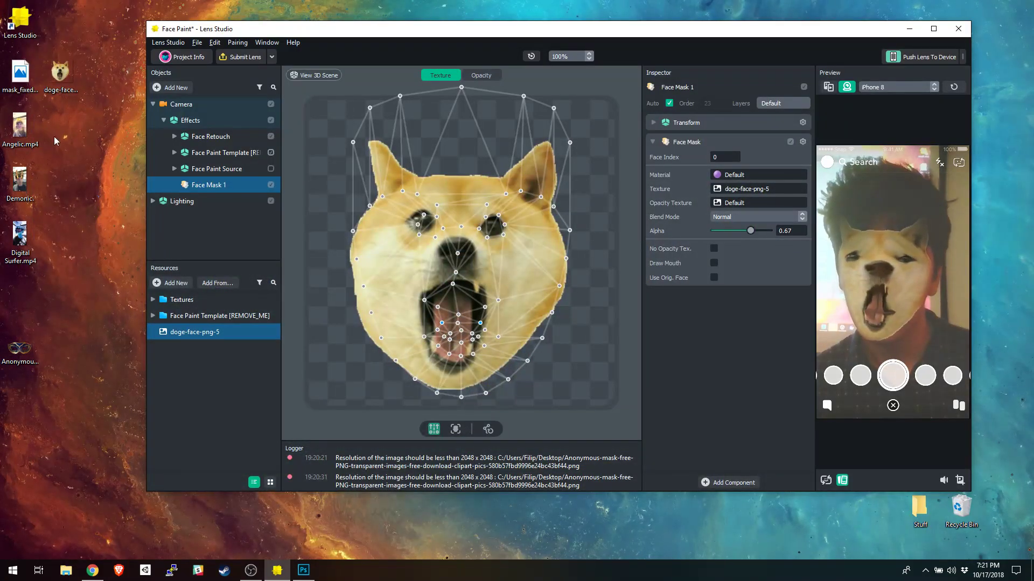
left_click(33, 86)
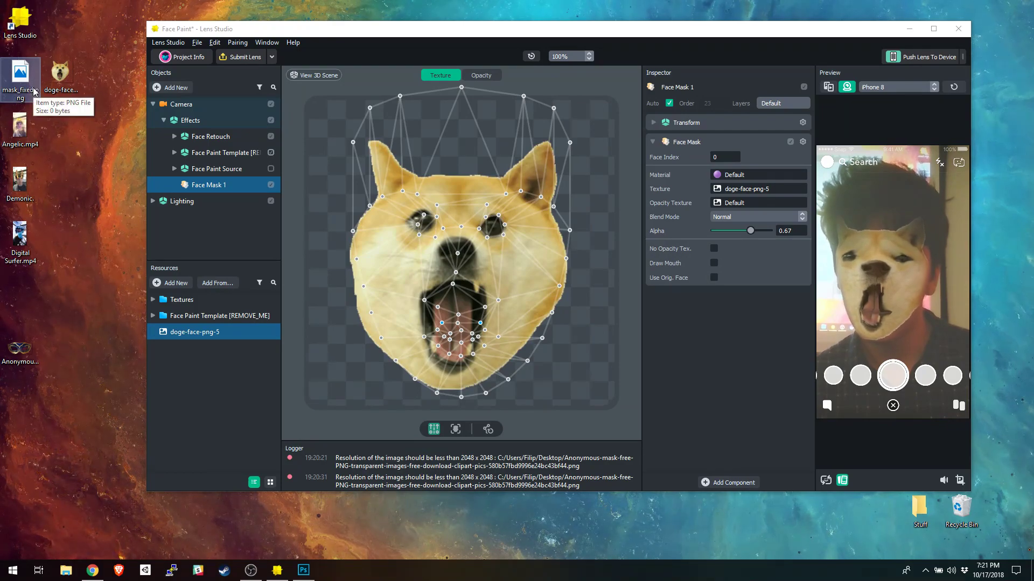
left_click(305, 572)
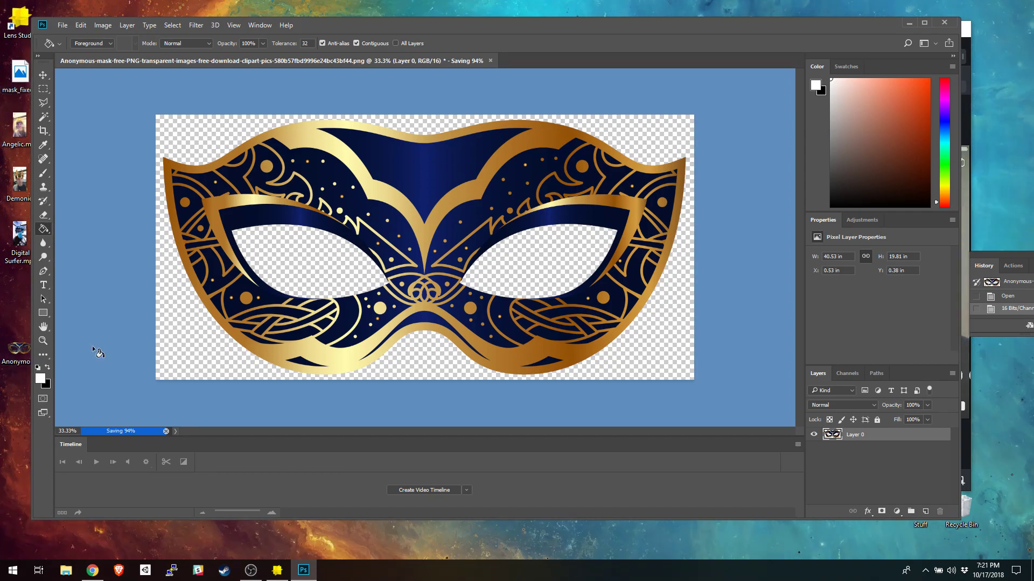
mouse_move(312, 571)
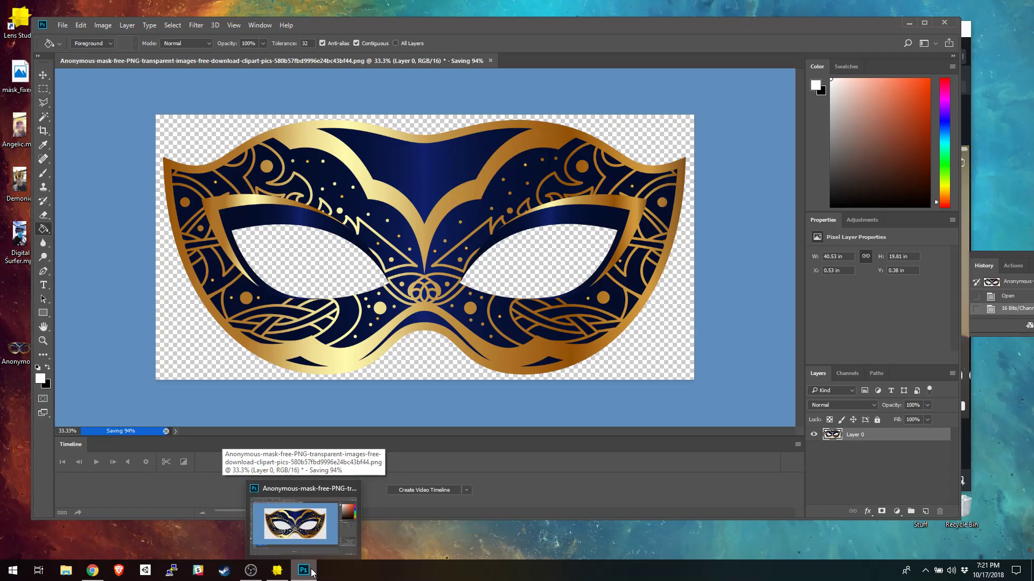
Step: Return to Lens Studio and try to add mask_fixed.png from the desktop to Resources
left_click(303, 570)
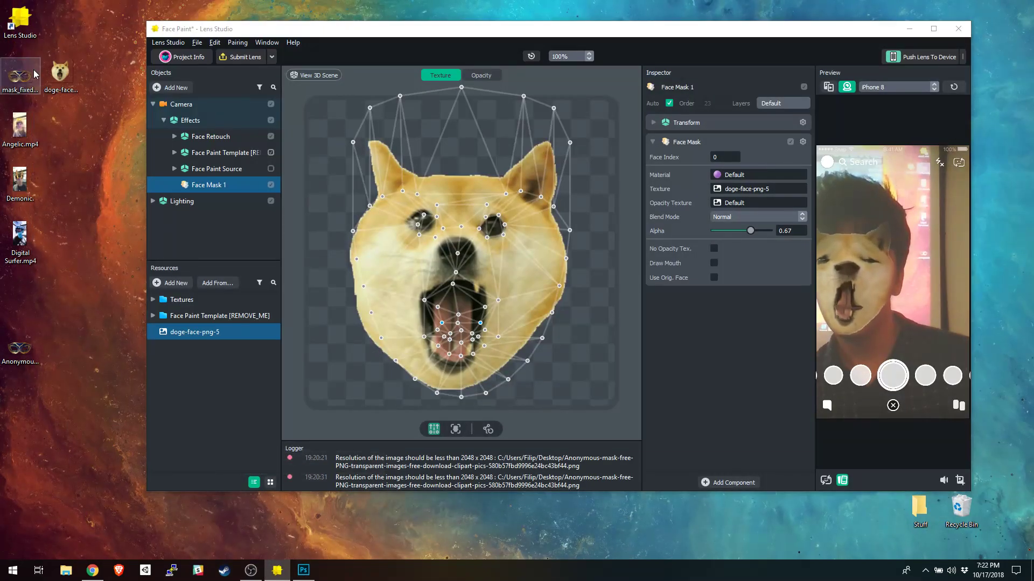
left_click_drag(15, 78, 248, 433)
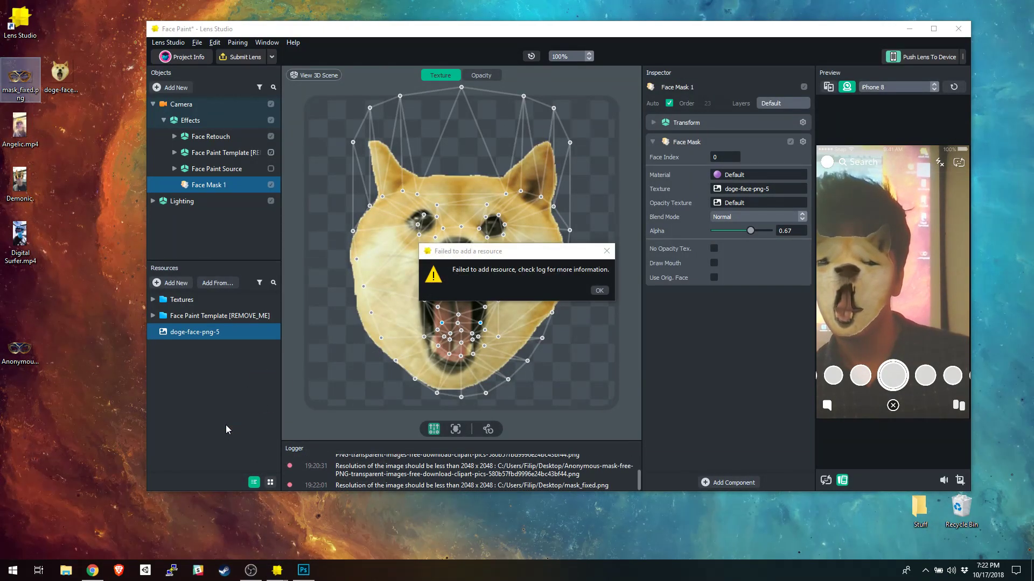
left_click(599, 293)
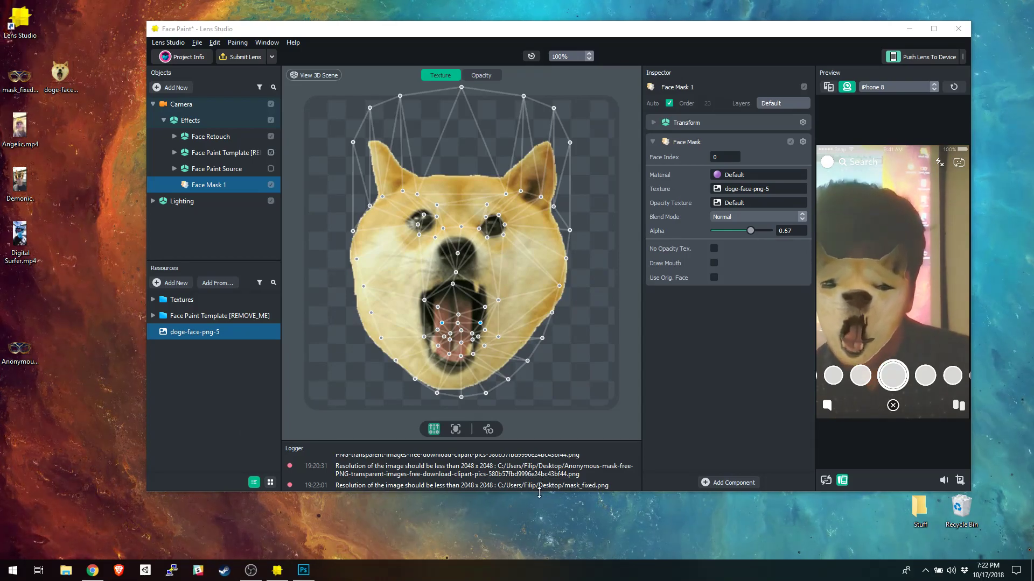
Step: Switch to Photoshop and resize the mask image to a width of 2048 pixels, keeping its proportions
left_click(303, 570)
left_click(103, 24)
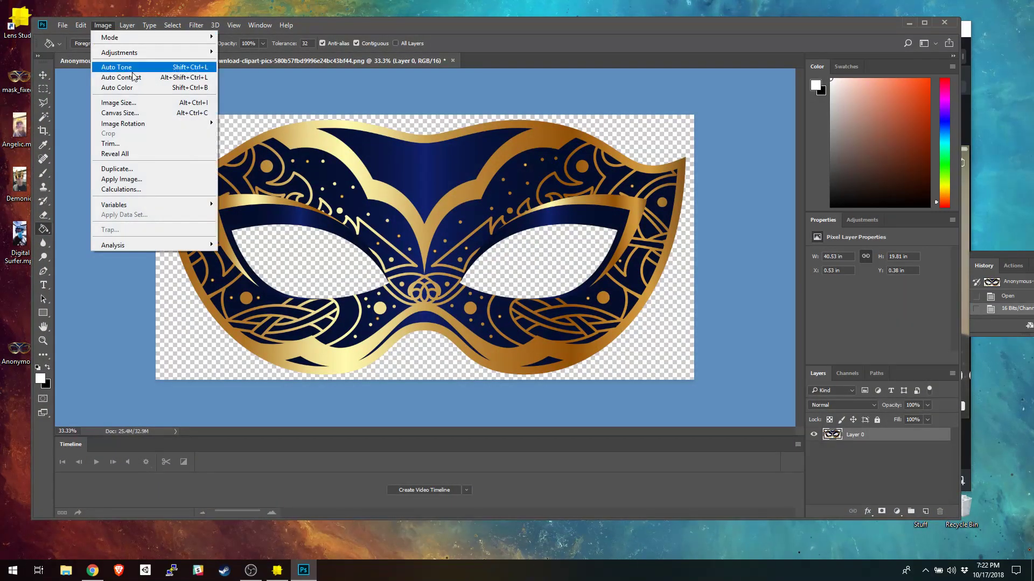
left_click(137, 105)
left_click(616, 201)
left_click(619, 215)
type("2048")
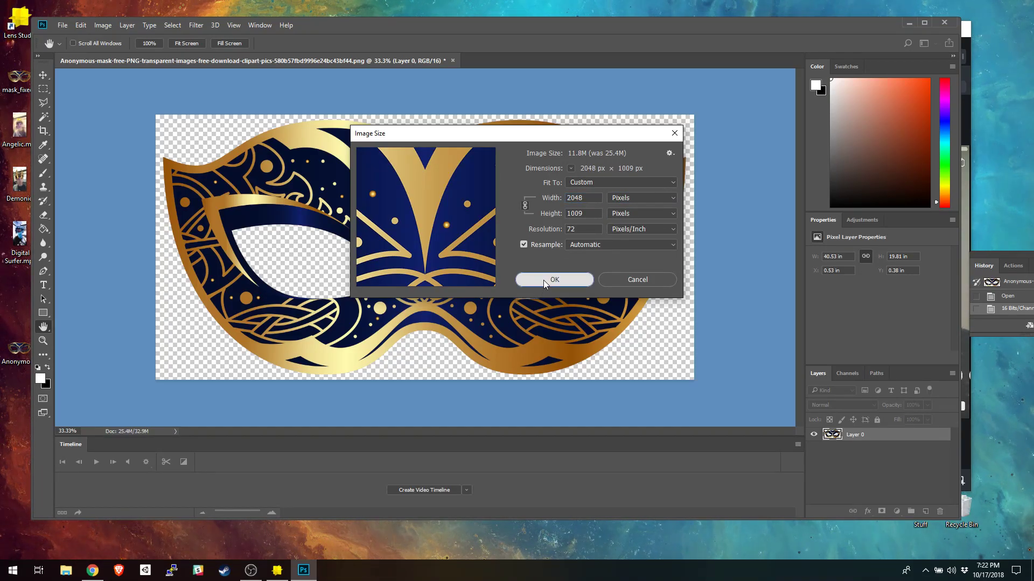
left_click(554, 280)
Step: Save the resized mask as a PNG copy over mask_fixed.png on the desktop
left_click(68, 31)
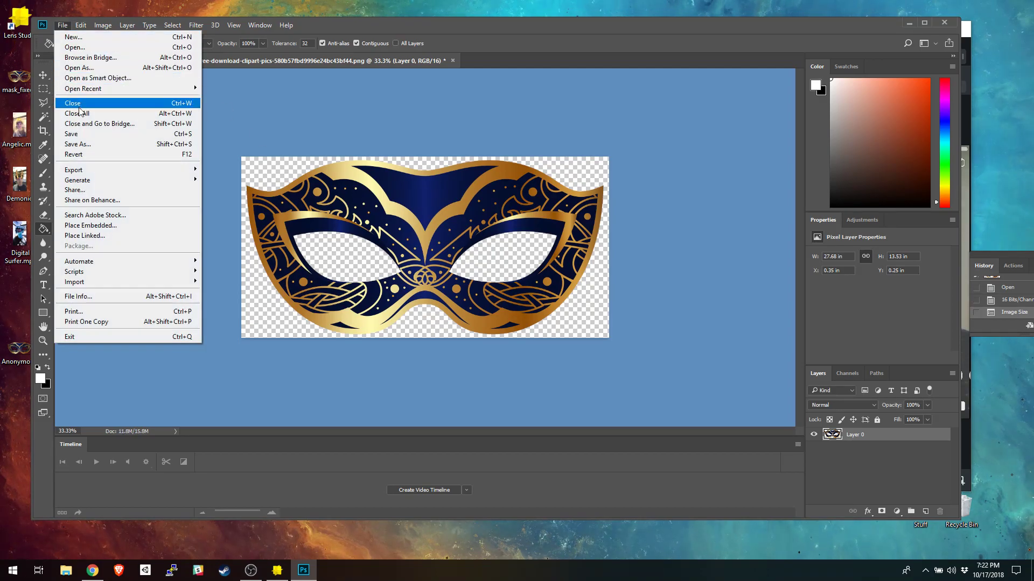
left_click(88, 141)
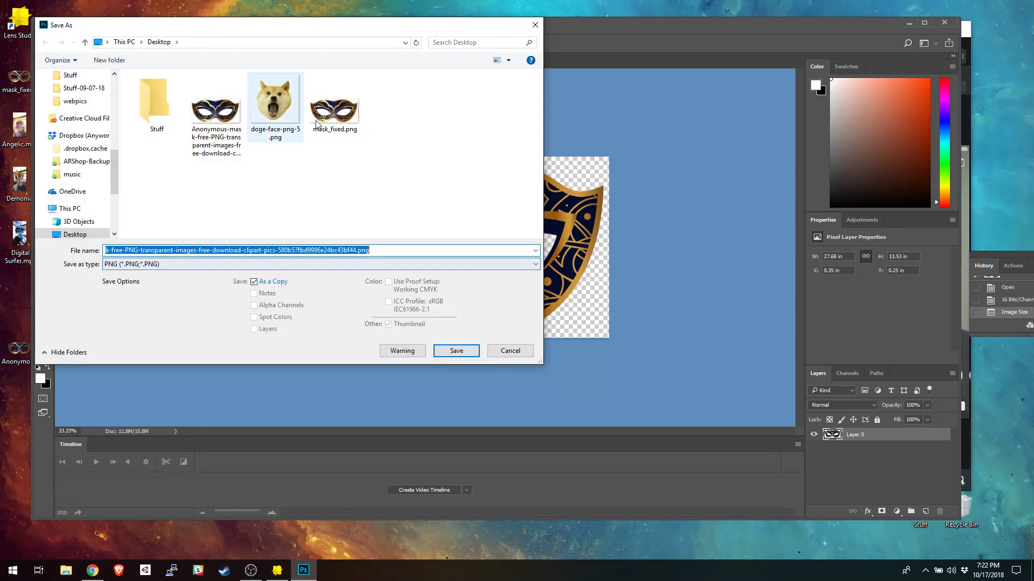
double_click(334, 108)
left_click(548, 287)
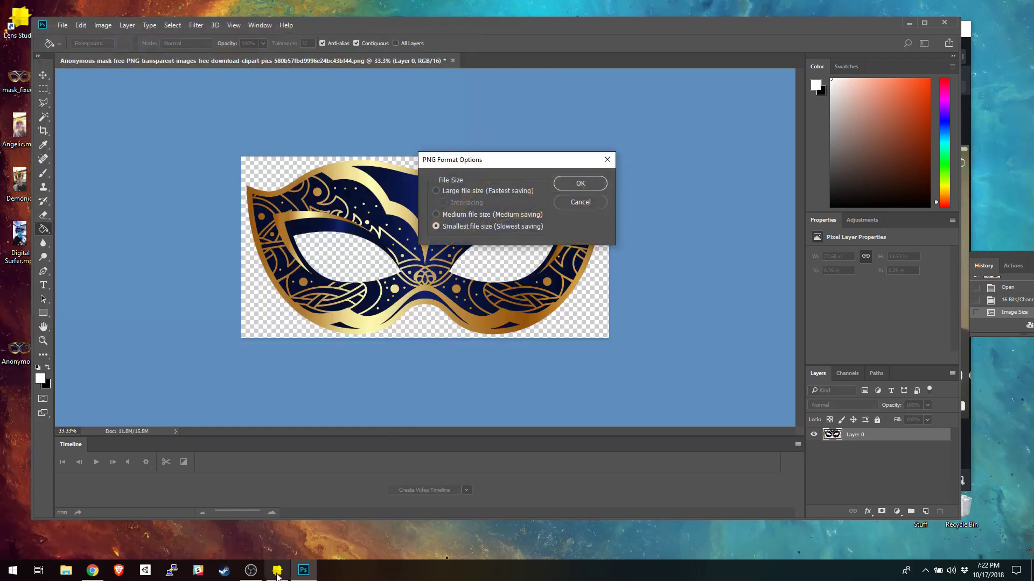
left_click(585, 187)
Step: Switch to Lens Studio and enlarge the Logger area to read the image import errors
left_click(277, 573)
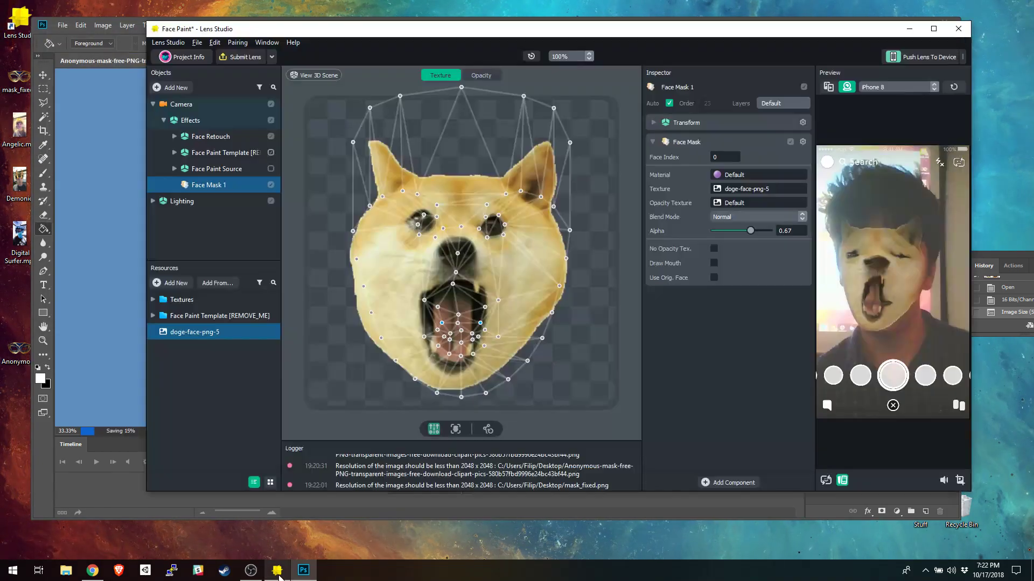
left_click(6, 345)
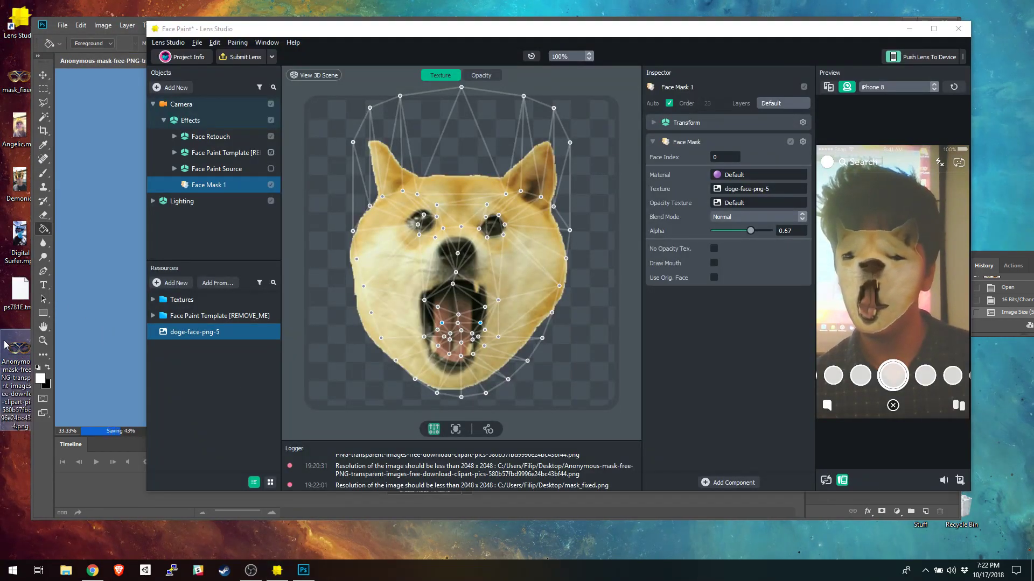
scroll(355, 387, "down", 2)
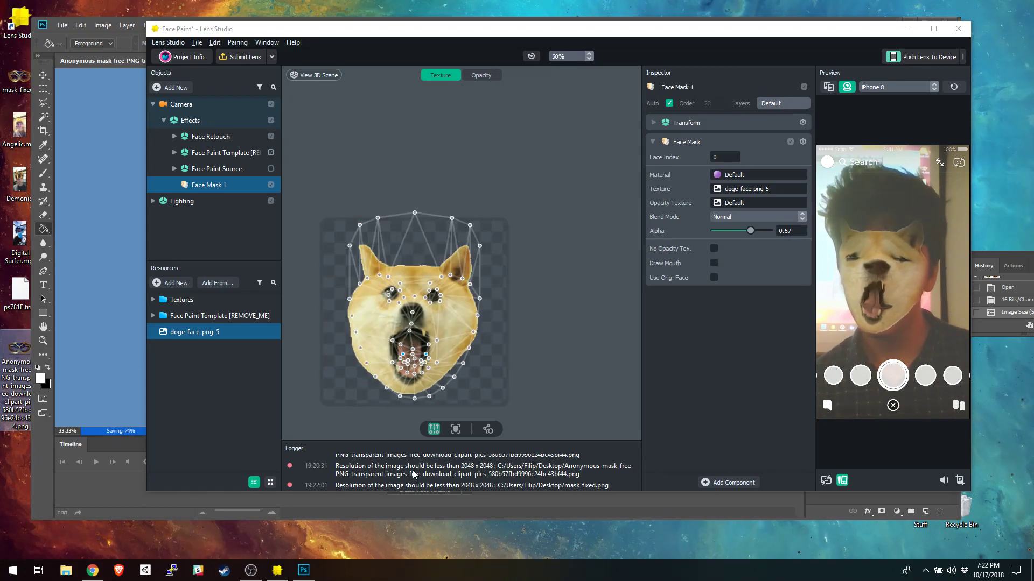
left_click_drag(401, 440, 412, 386)
left_click(18, 351)
left_click(10, 72)
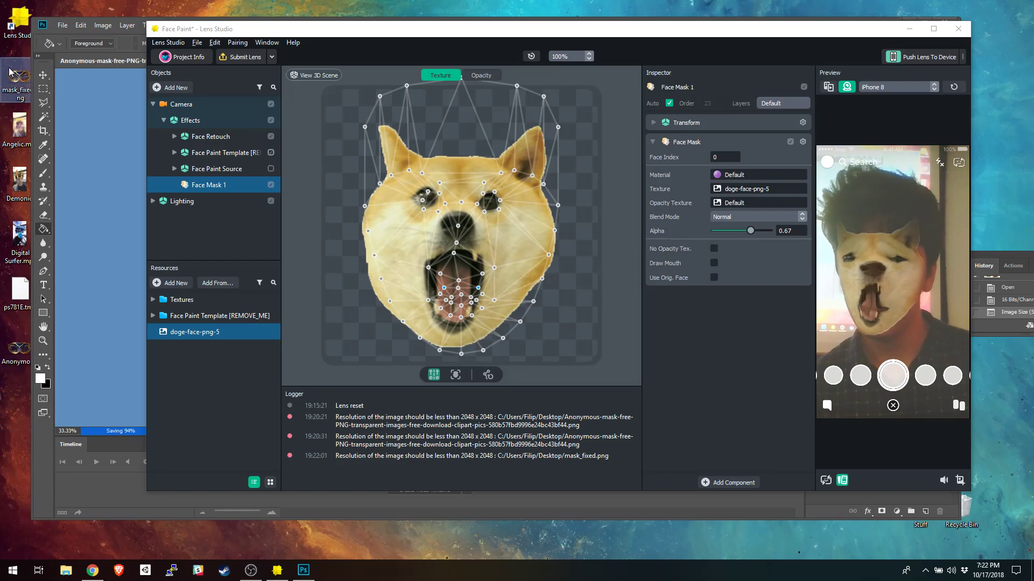
Step: Check in Photoshop whether the resized mask has finished saving
left_click(304, 571)
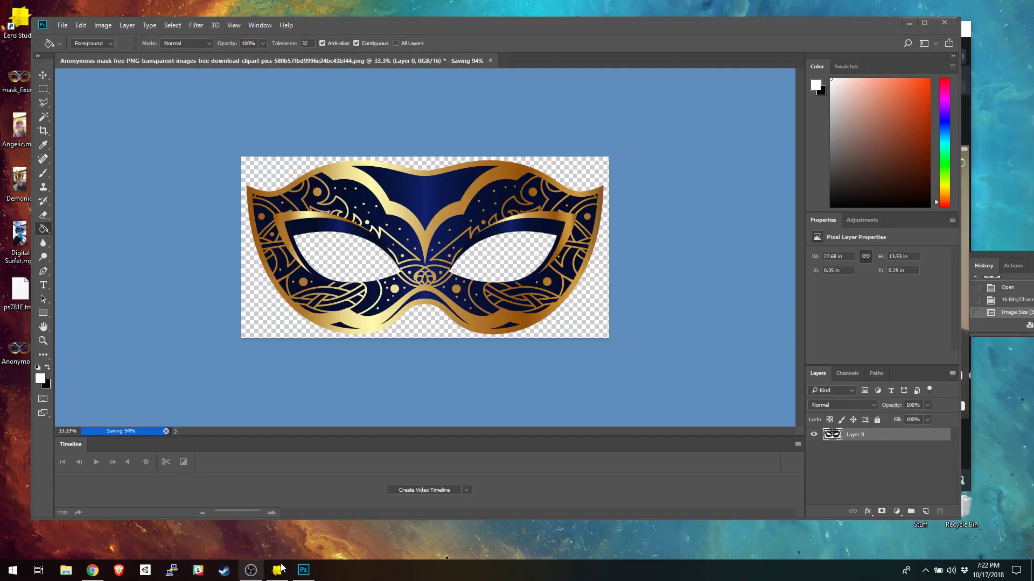
left_click(302, 571)
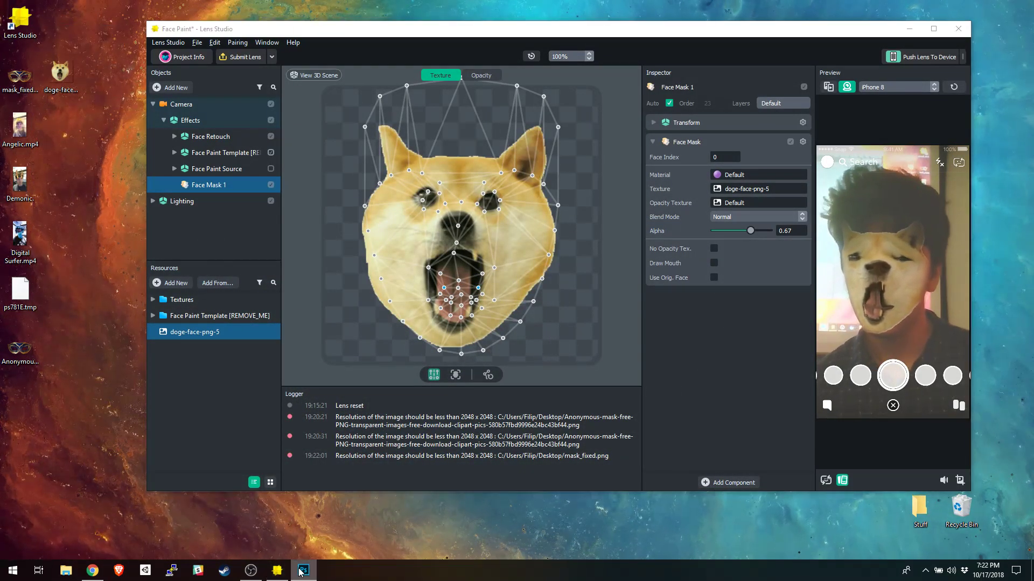
left_click(303, 570)
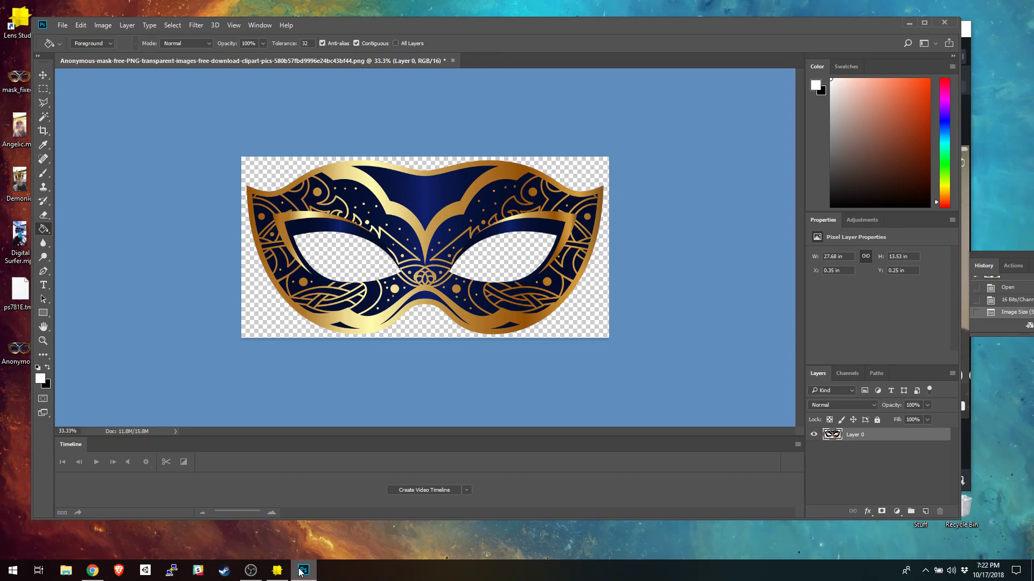
Step: Switch to Lens Studio, import mask_fixed.png from the desktop into the resources and assign it as the texture of Face Mask 1
left_click(911, 24)
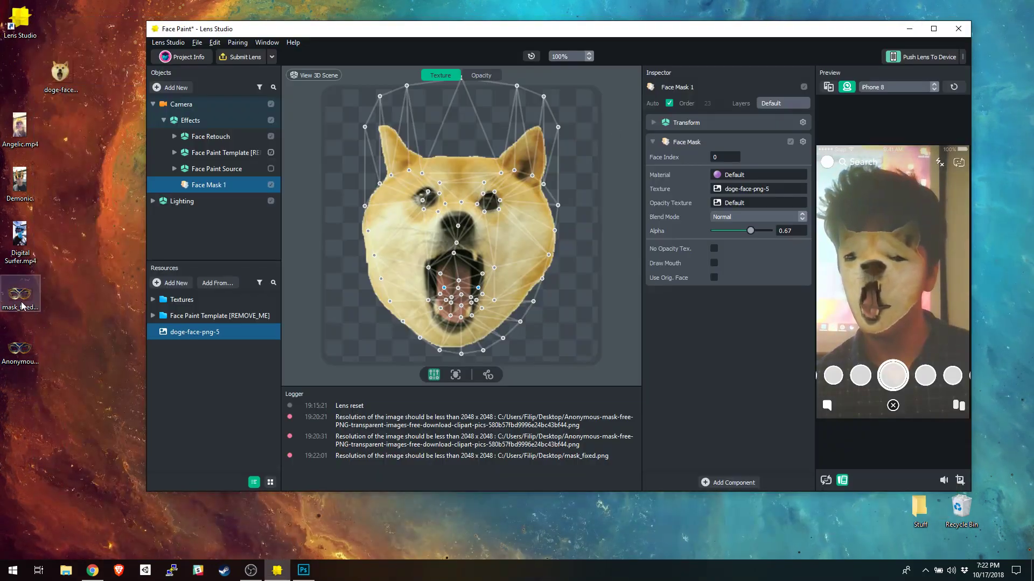
left_click(29, 281)
left_click_drag(43, 304, 224, 380)
left_click(216, 349)
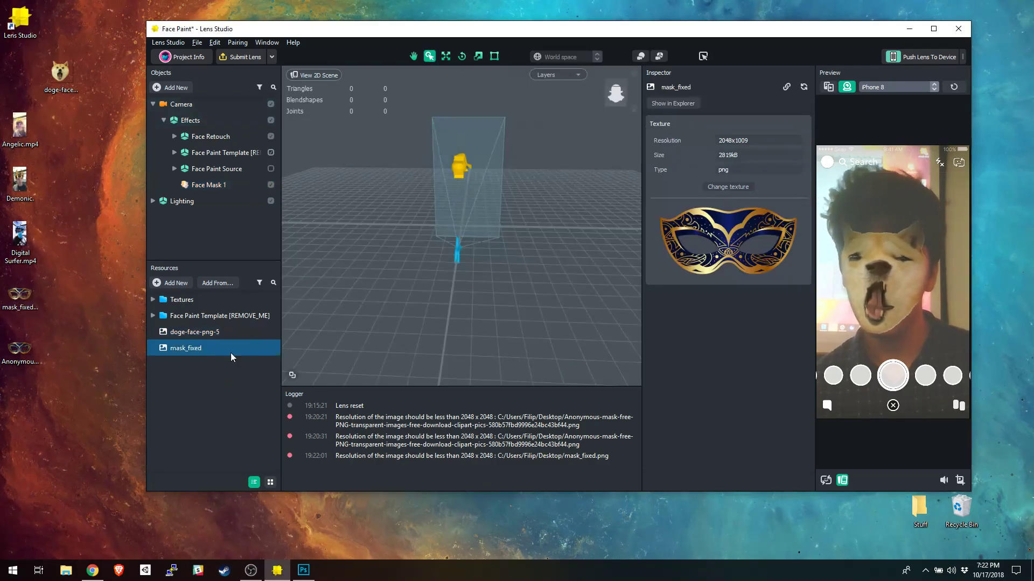
left_click(207, 186)
left_click_drag(179, 349, 752, 194)
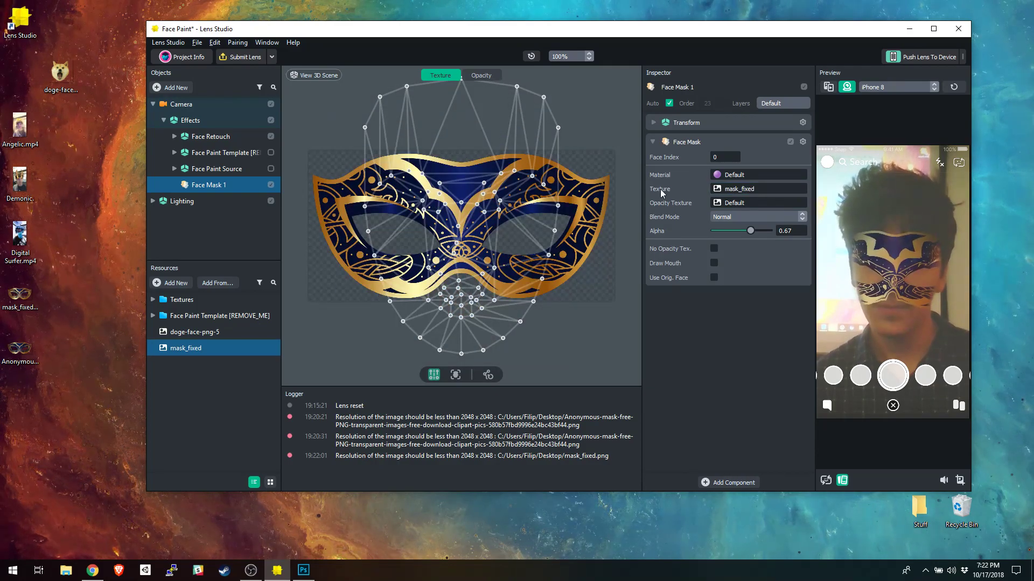
Step: Remove Face Mask 1 and add a new face mask that uses mask_fixed as its texture
right_click(205, 186)
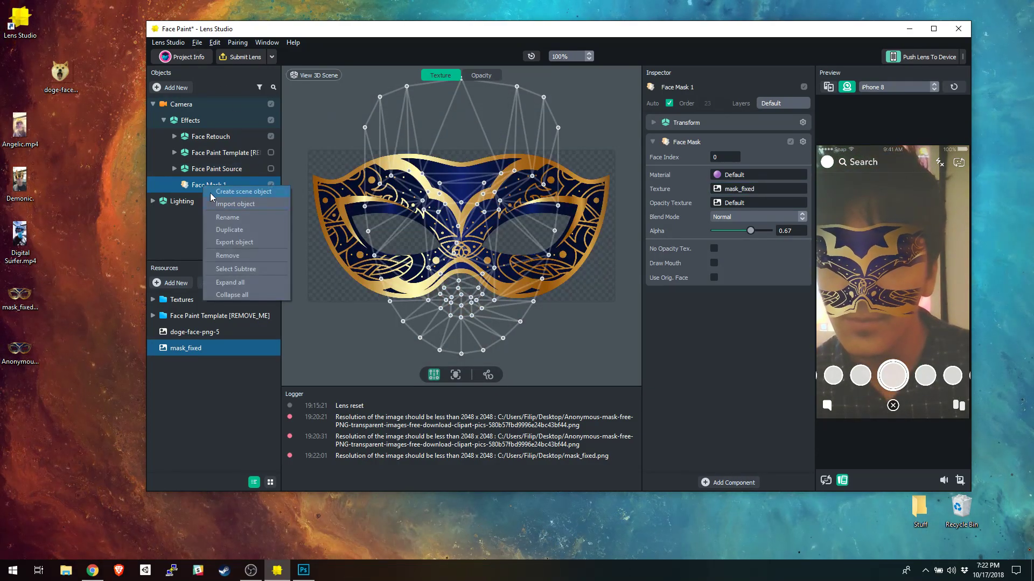
left_click(232, 256)
left_click(171, 87)
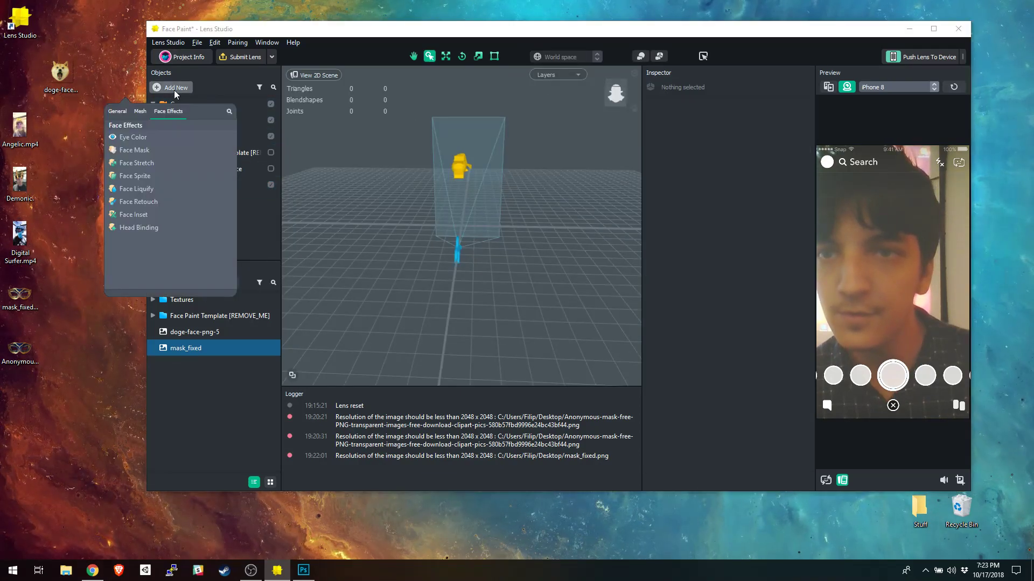
left_click(158, 150)
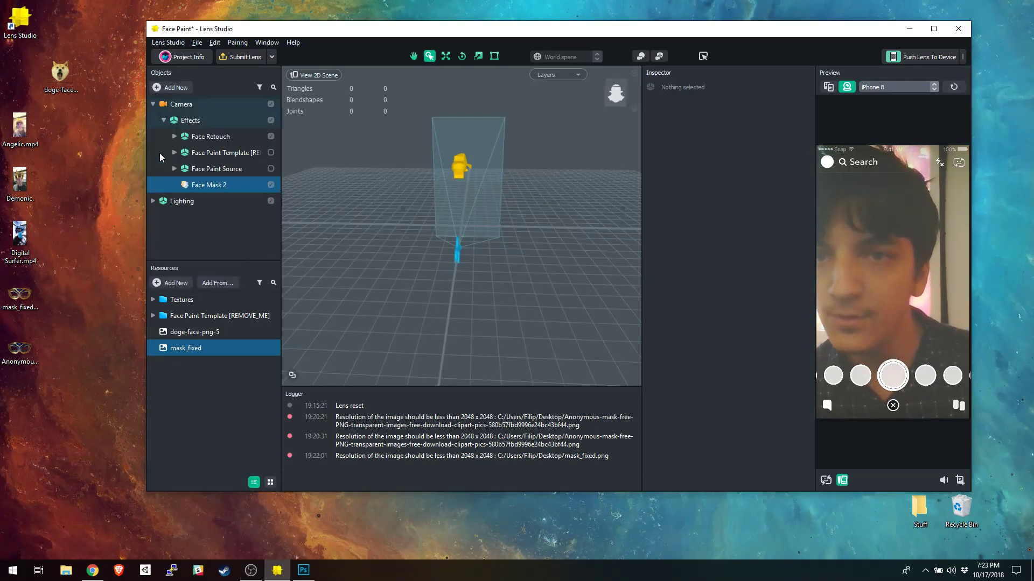
left_click(27, 332)
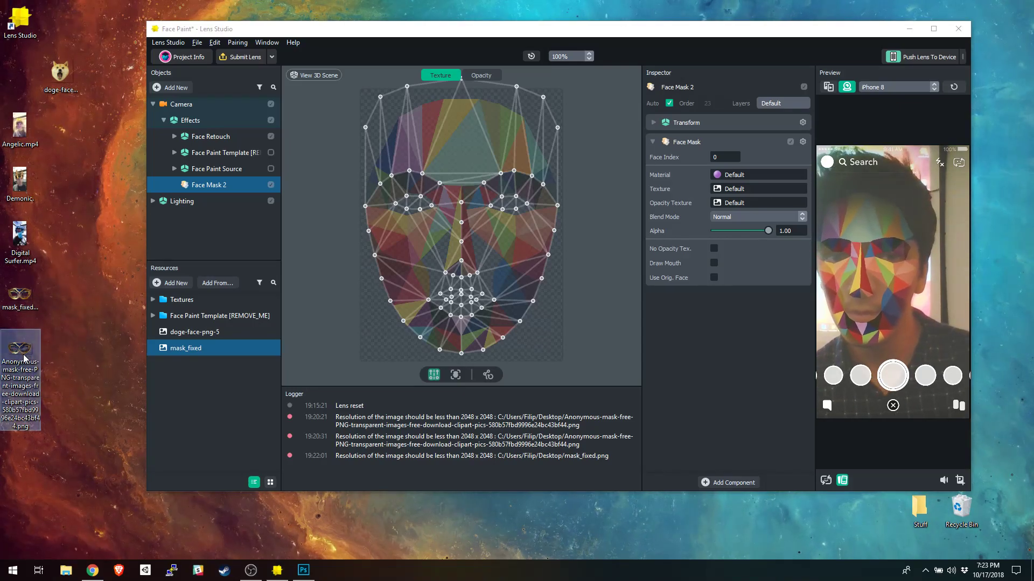
left_click_drag(178, 350, 739, 189)
Step: Examine how the carnival mask's eye holes and outline line up with the face mesh points
scroll(542, 247, "down", 2)
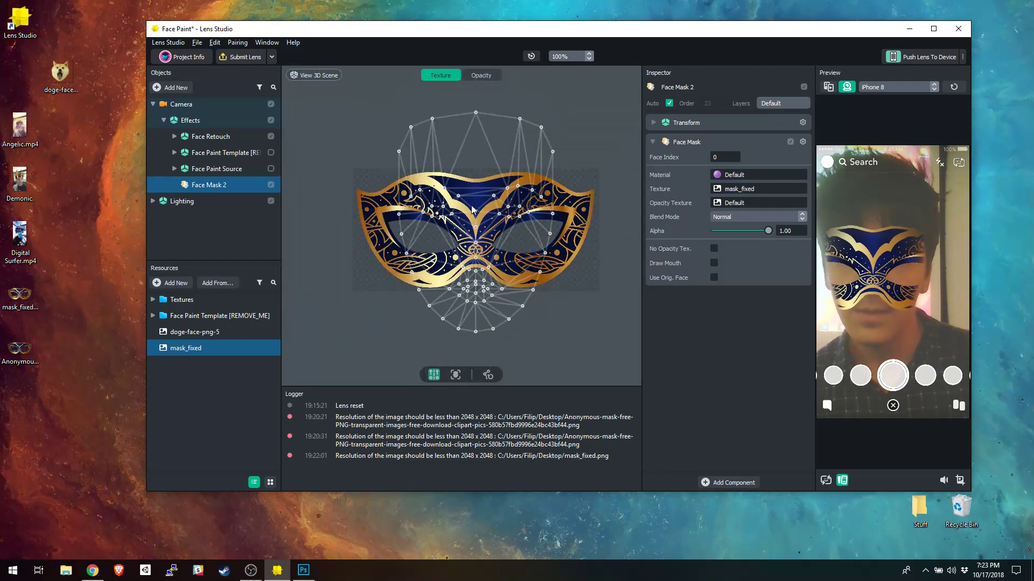
scroll(476, 211, "up", 3)
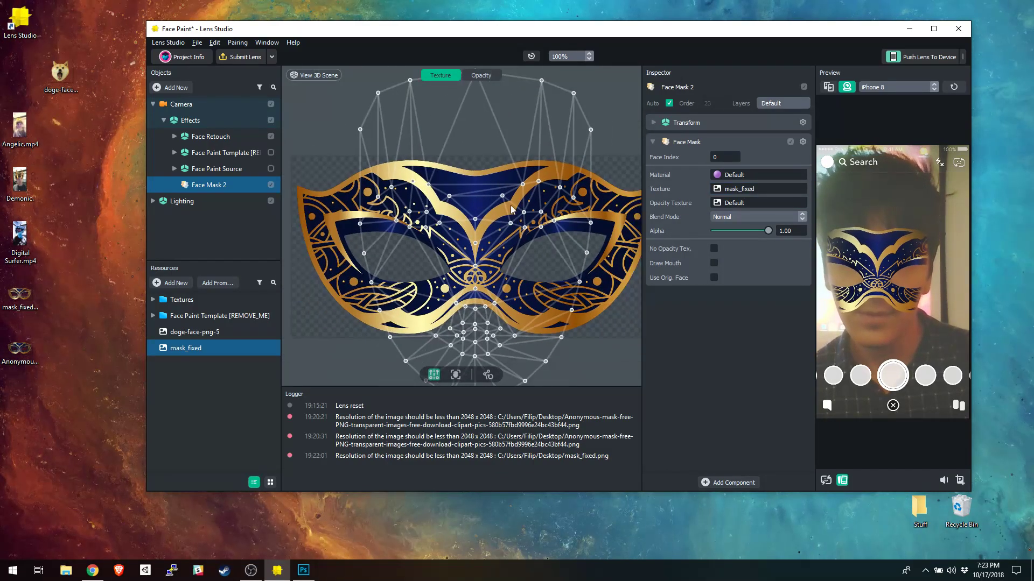
scroll(590, 238, "up", 3)
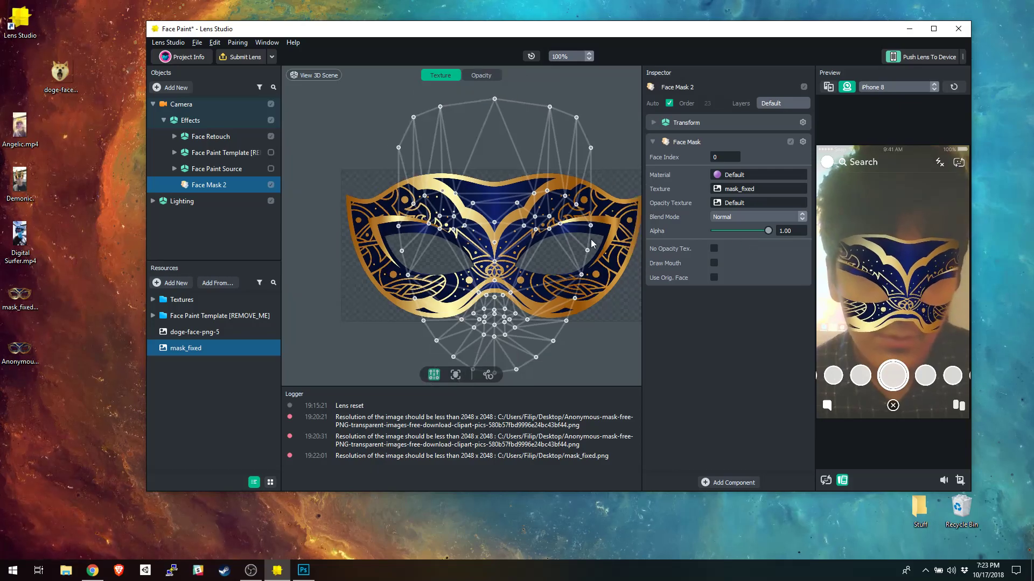
scroll(578, 238, "down", 1)
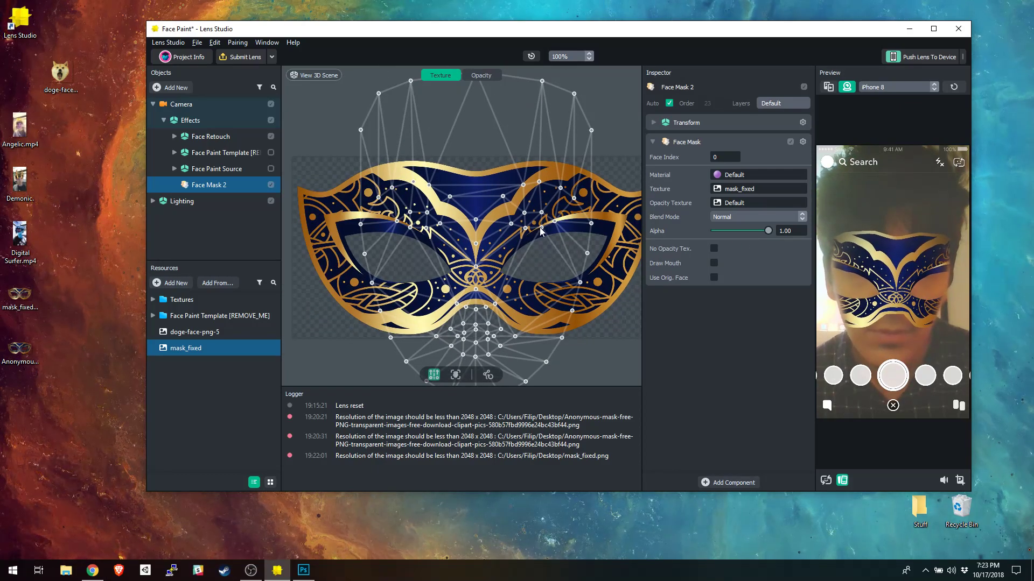
scroll(579, 290, "down", 1)
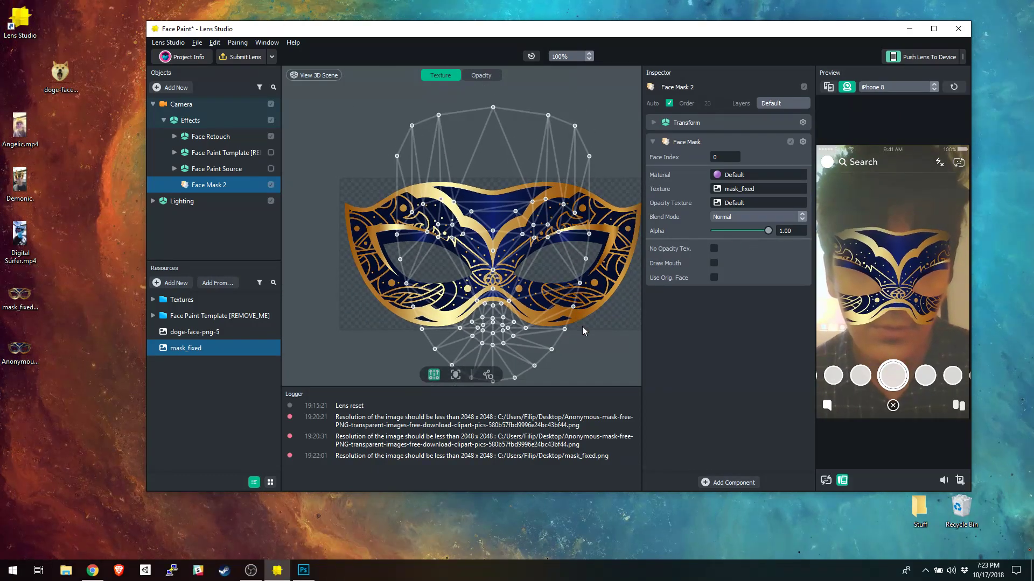
scroll(582, 326, "down", 1)
scroll(568, 301, "up", 2)
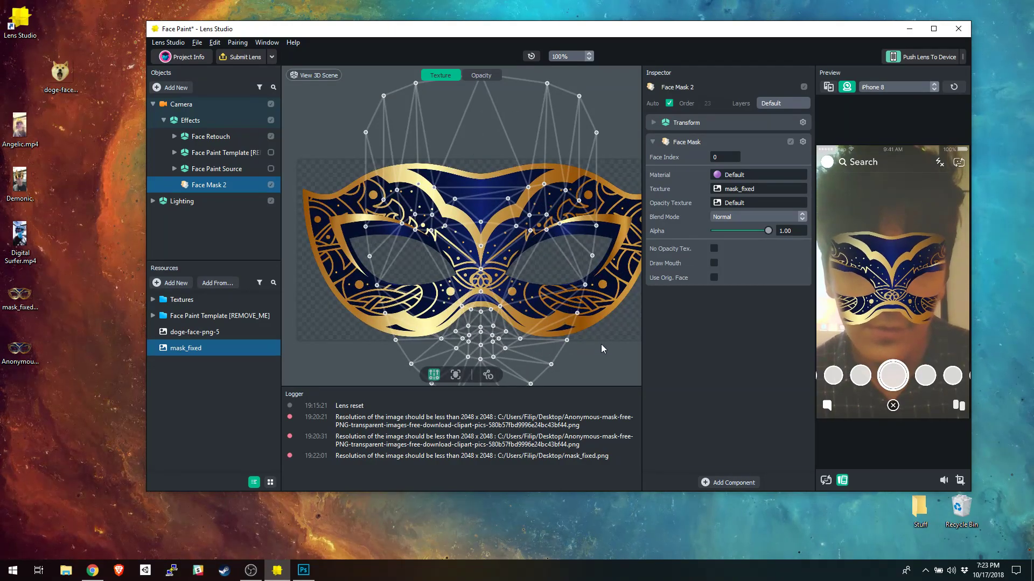
scroll(601, 344, "down", 1)
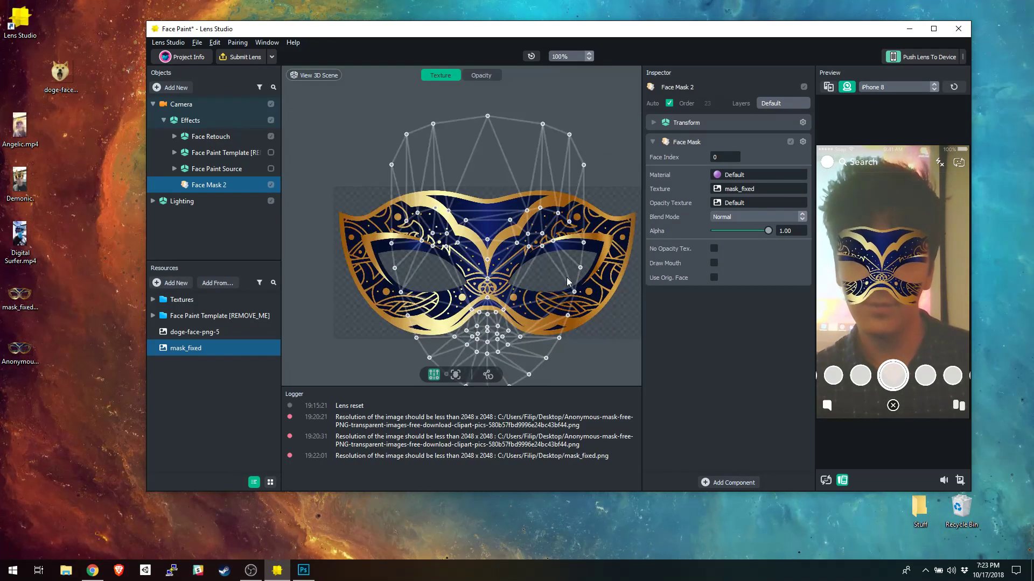
Step: Open Snipping Tool and capture the face mesh together with the mask texture as a rectangular snip
left_click_drag(730, 33, 710, 15)
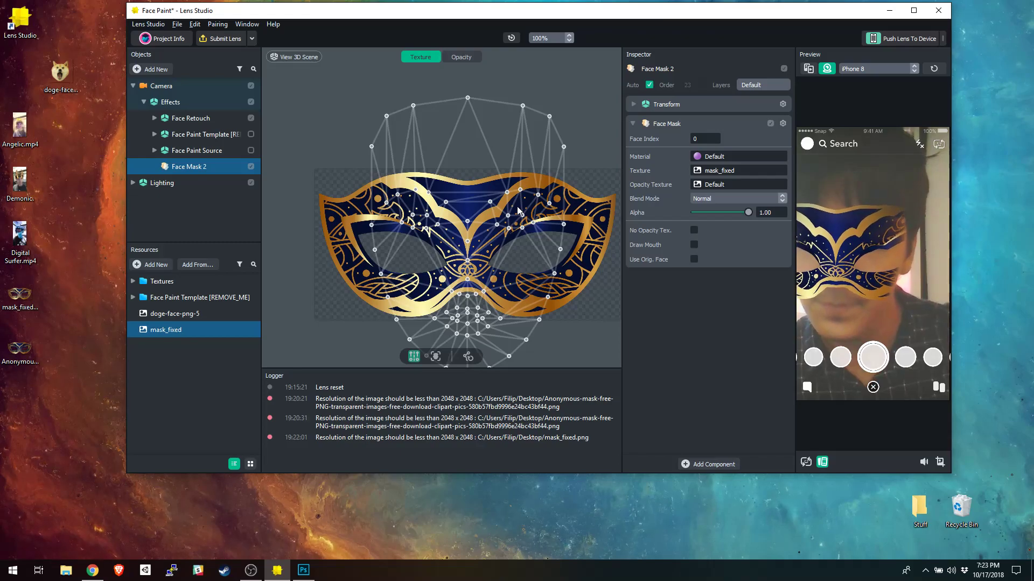
key("super")
type("scree")
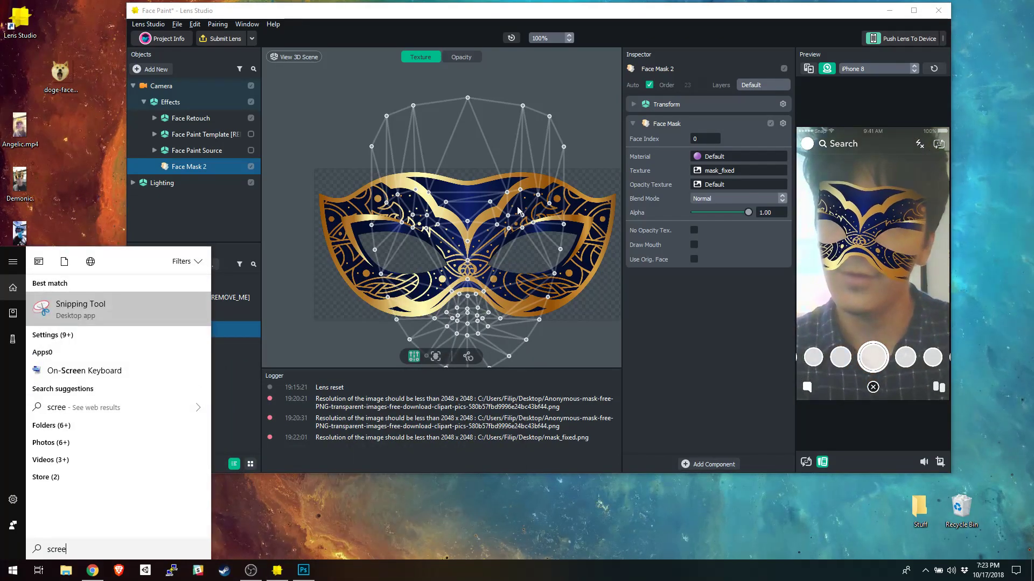
key("Return")
left_click(32, 233)
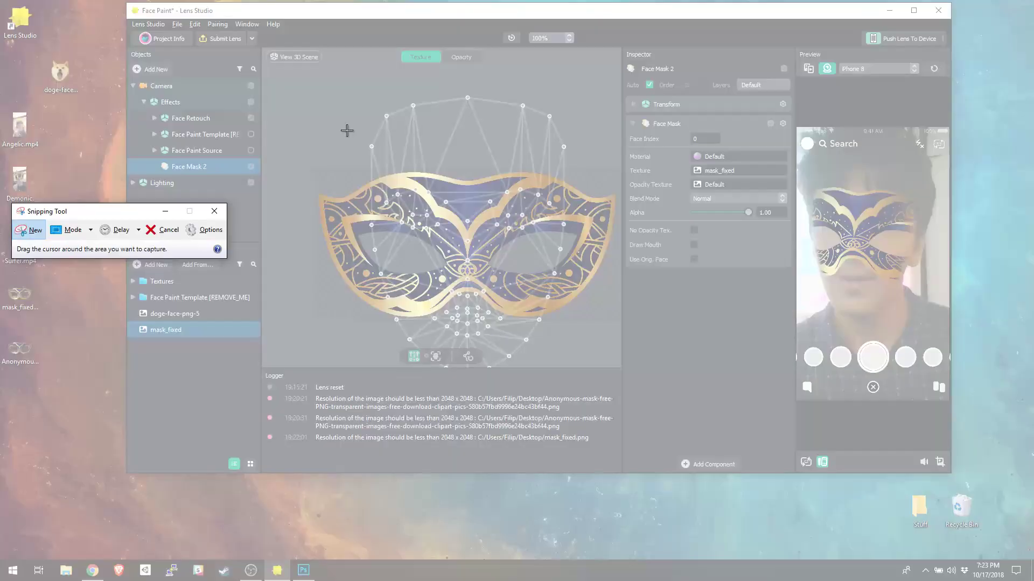
left_click_drag(330, 81, 591, 370)
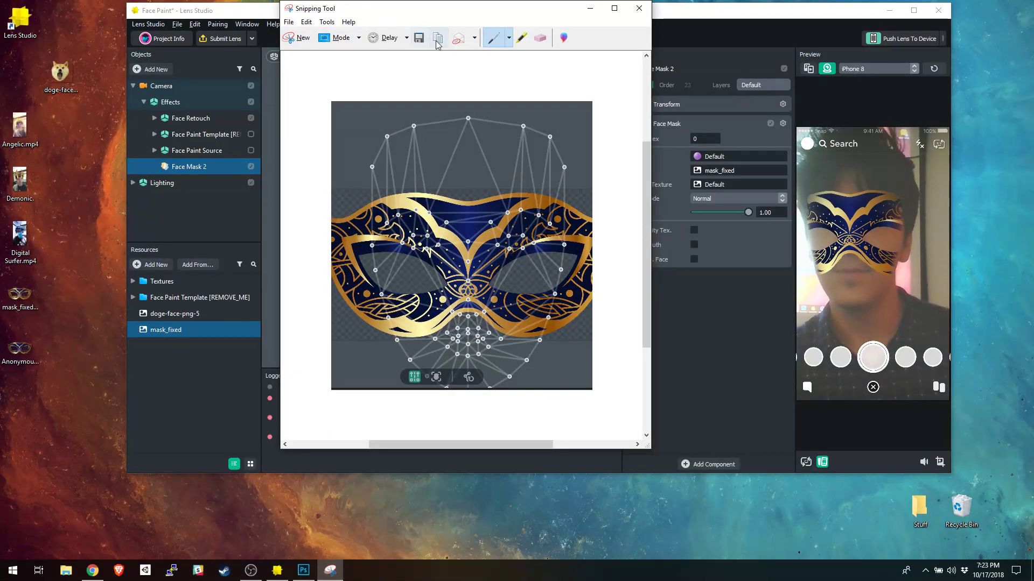
Step: Switch to Photoshop, create a 485 x 537 pixel document from the clipboard preset and paste the face mesh snip into it
left_click(306, 573)
left_click(63, 27)
left_click(73, 36)
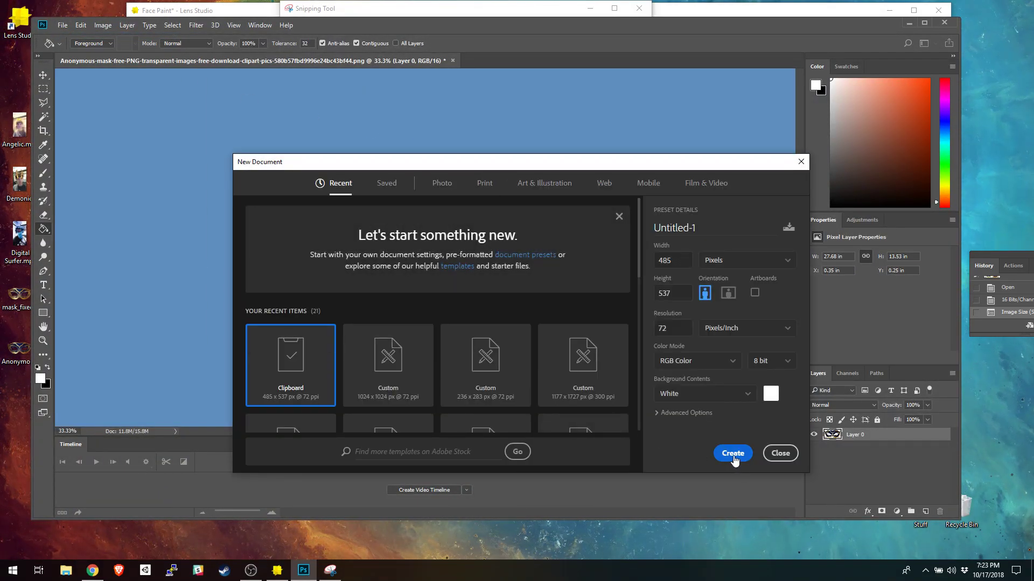
left_click(731, 452)
key("ctrl+v")
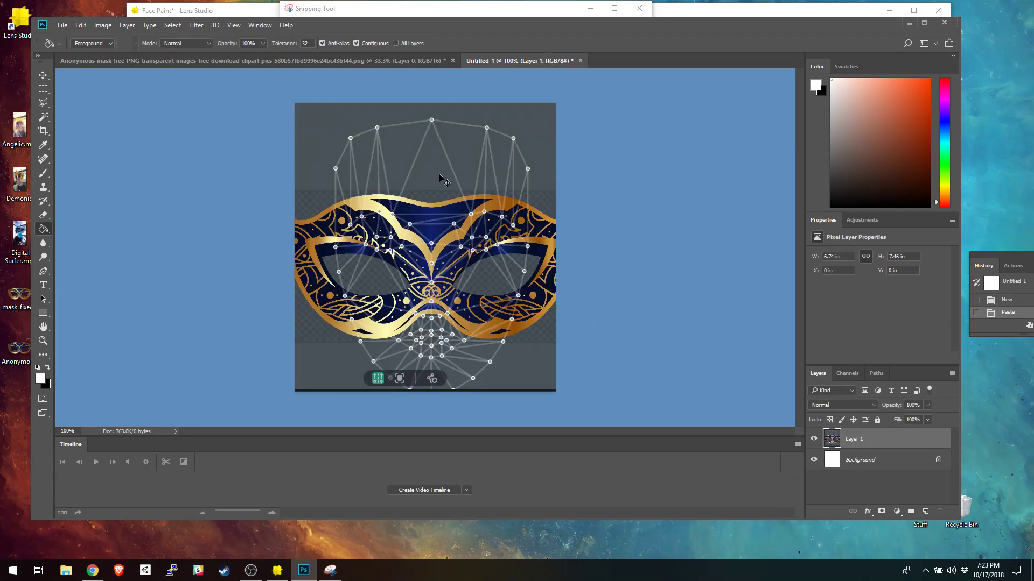
Step: Copy the entire mask image from its own document and paste it over the mesh snip in Untitled-1
left_click(328, 62)
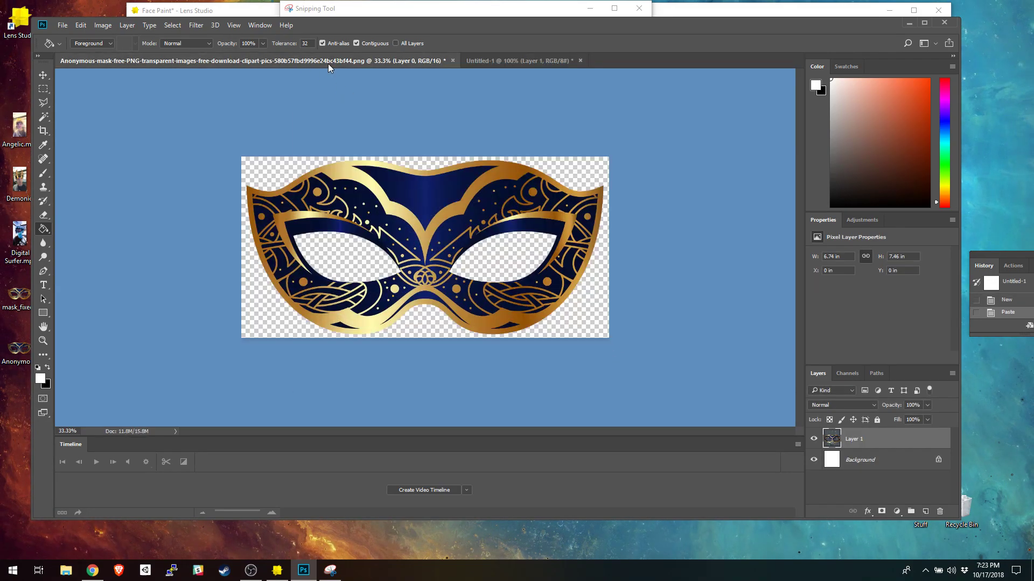
left_click(43, 88)
key("ctrl+a")
left_click(512, 63)
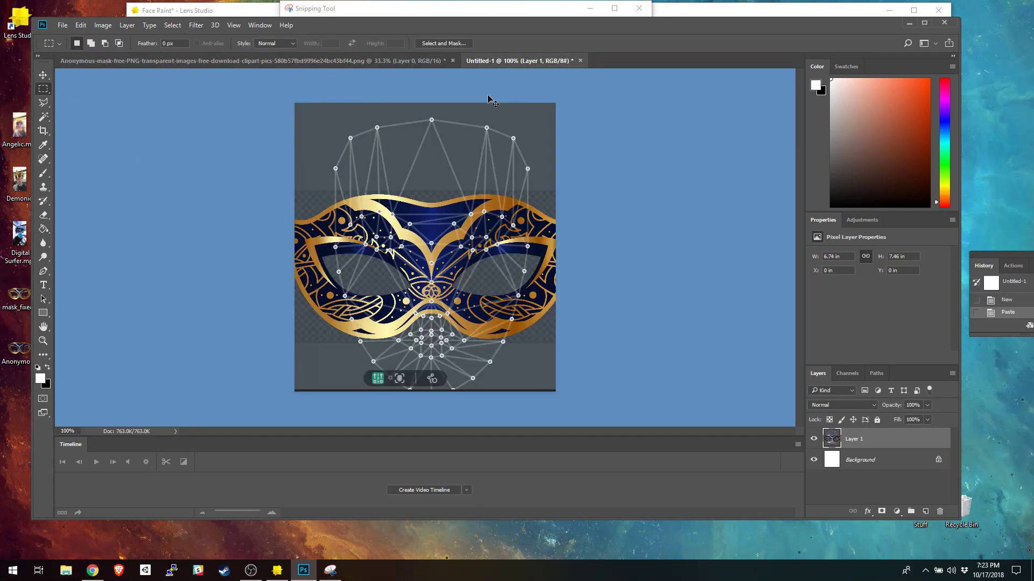
key("ctrl+v")
key("ctrl+t")
left_click_drag(295, 101, 684, 382, "shift")
left_click_drag(775, 367, 284, 171)
key("Escape")
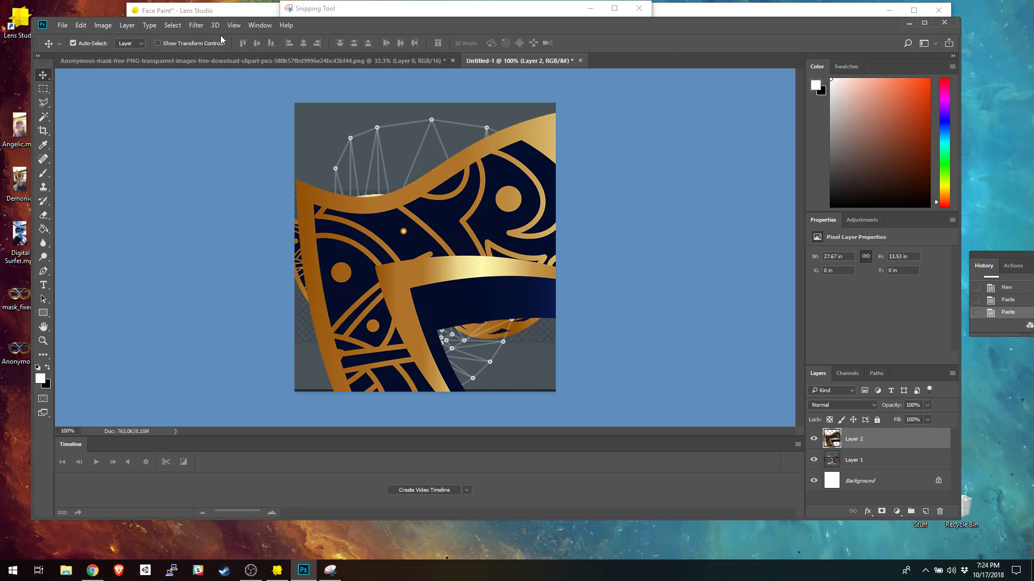
Step: Hide the oversized mask layer and resize the whole image to a width of 2048 pixels, keeping its proportions
left_click(814, 440)
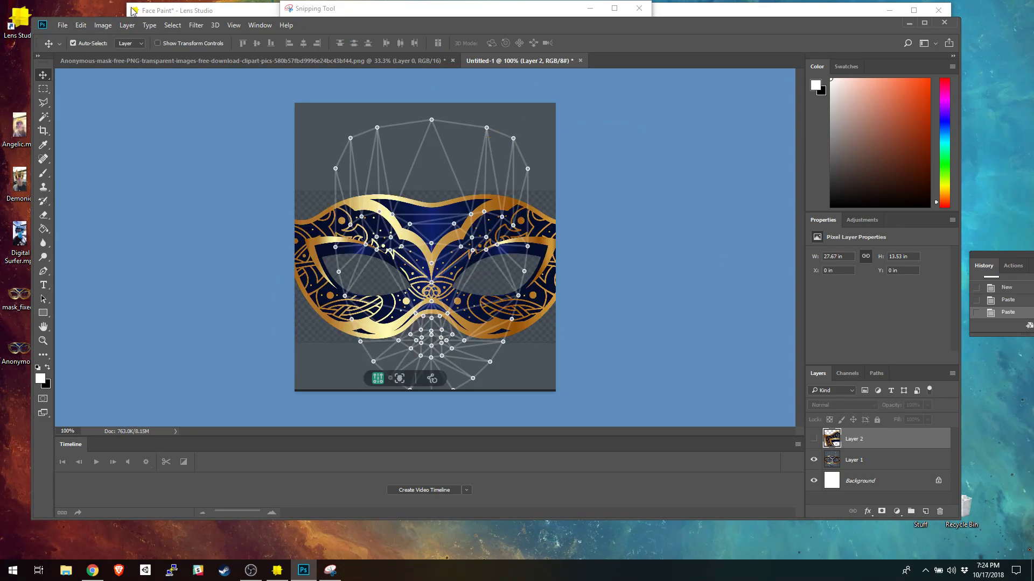
left_click(111, 27)
left_click(135, 103)
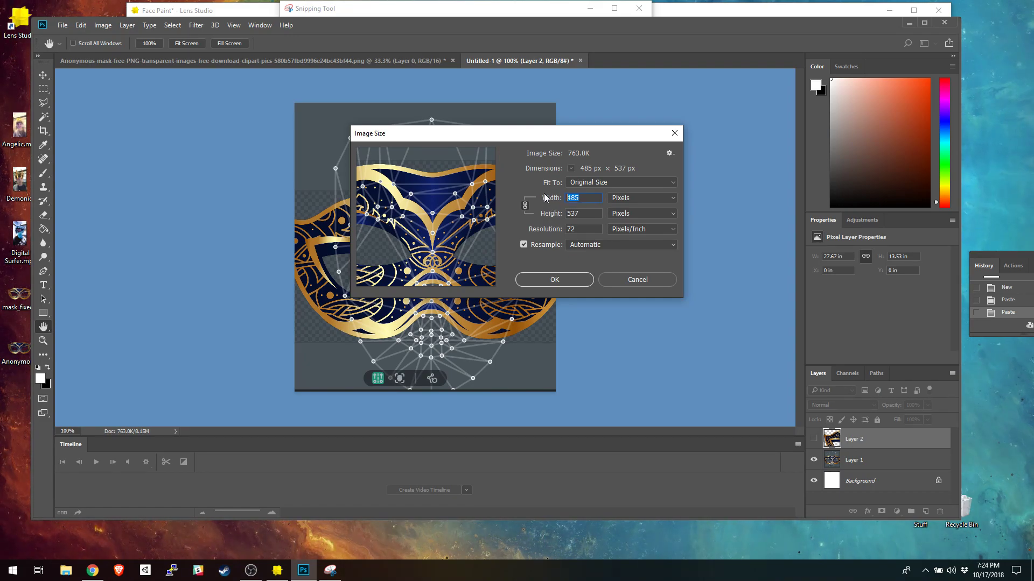
type("2048")
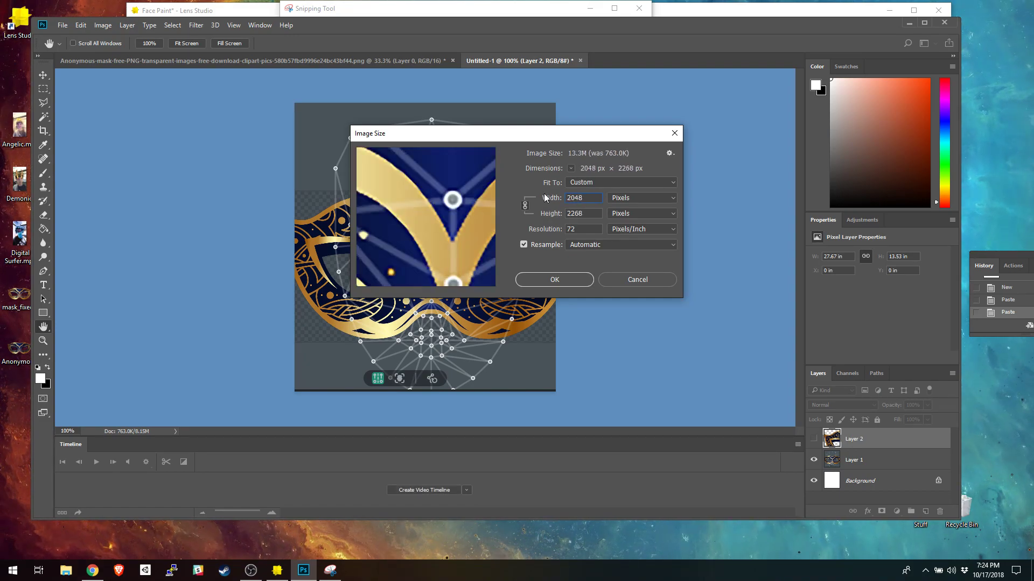
key("Return")
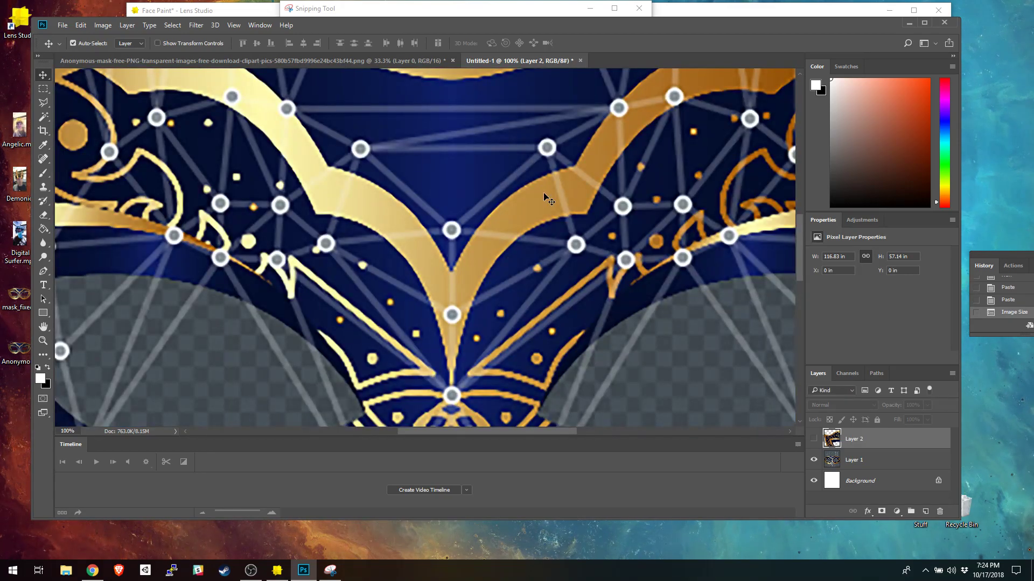
Step: Reduce the image to a width of 1024 pixels, keeping its proportions
left_click(103, 26)
left_click(130, 103)
type("102")
key("Return")
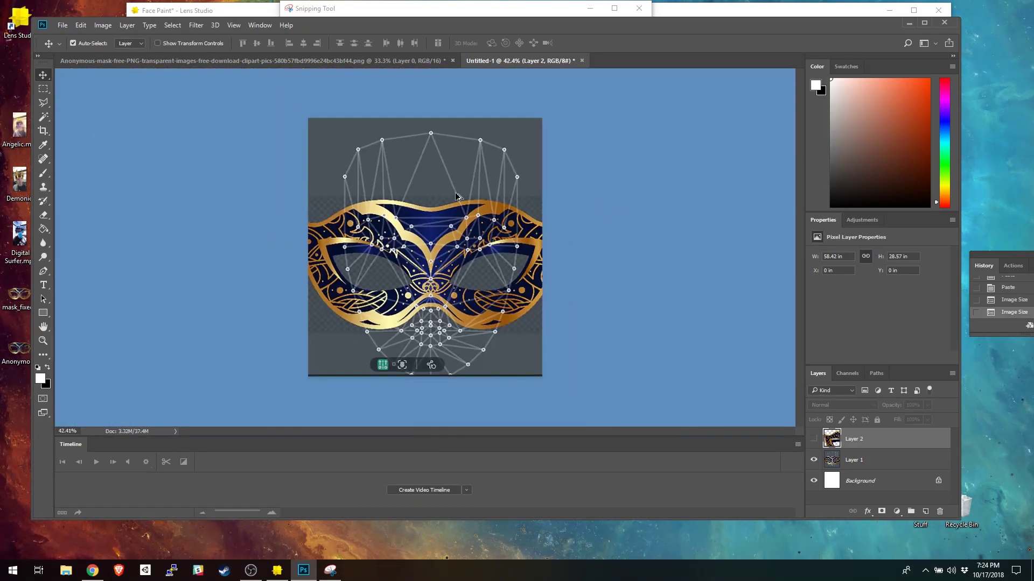
Step: Paste the mask as another layer, scale it to about 45% and place it over the eye area of the face mesh
key("ctrl+v")
key("ctrl+t")
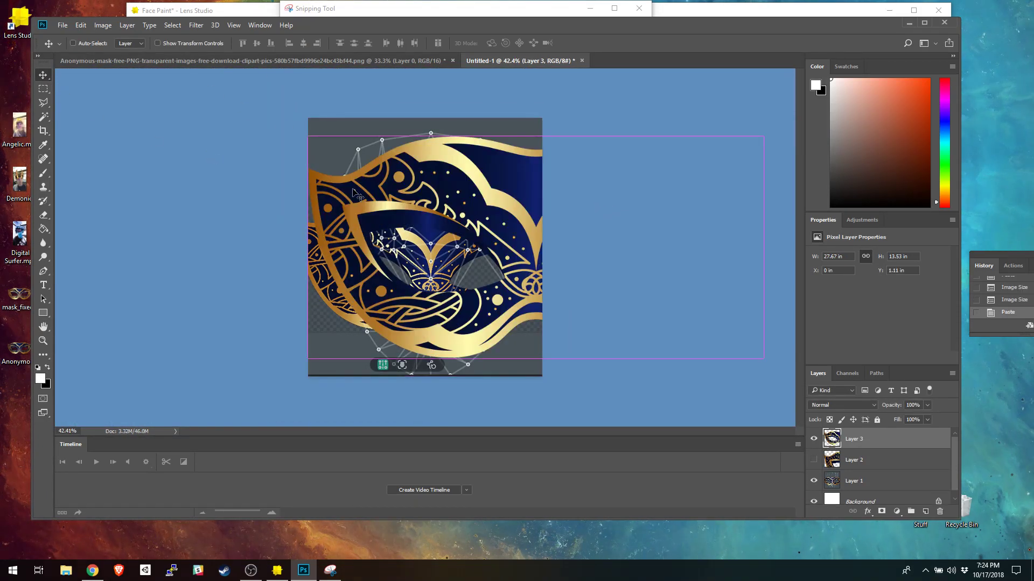
left_click_drag(315, 136, 533, 240)
left_click_drag(557, 282, 346, 230)
left_click_drag(302, 180, 335, 196)
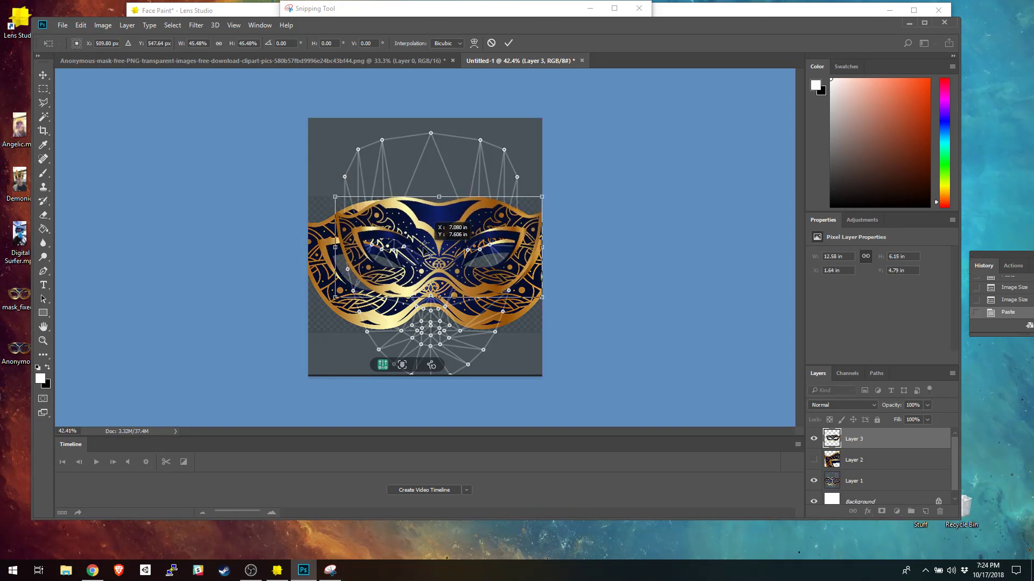
left_click_drag(419, 223, 408, 214)
key("Return")
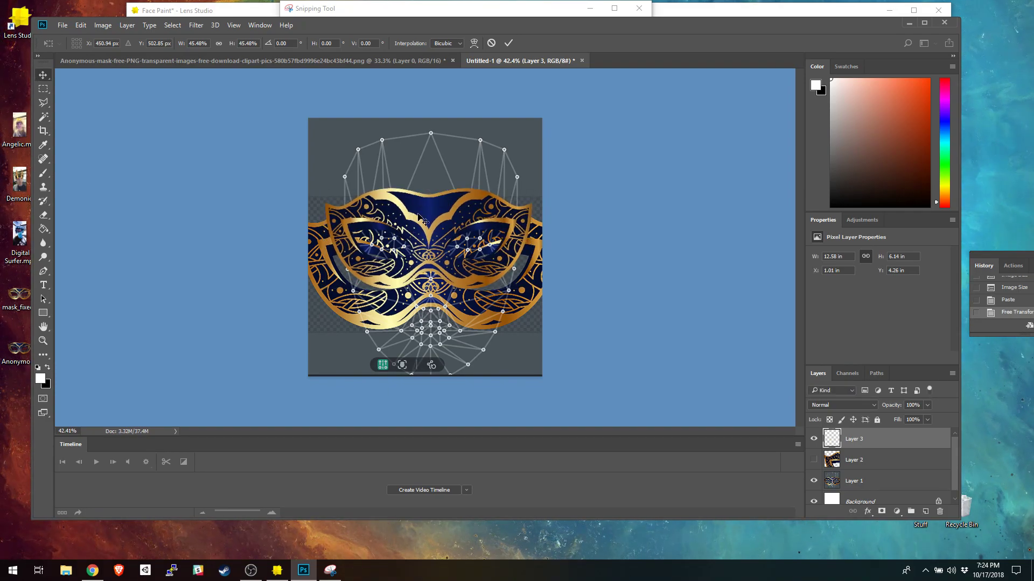
Step: Hide the mesh snip and background layers, and shift the mask slightly to centre it horizontally on the canvas
left_click(813, 480)
left_click(813, 501)
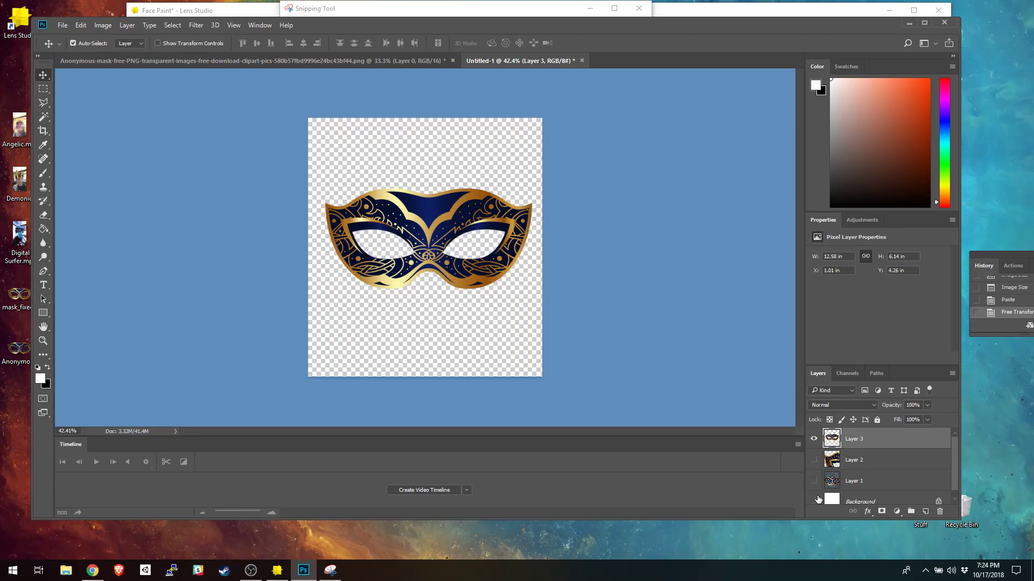
left_click_drag(432, 212, 454, 171)
Step: Save the image as a PNG over mask_fixed.png on the desktop, using the smallest file size option
left_click(62, 26)
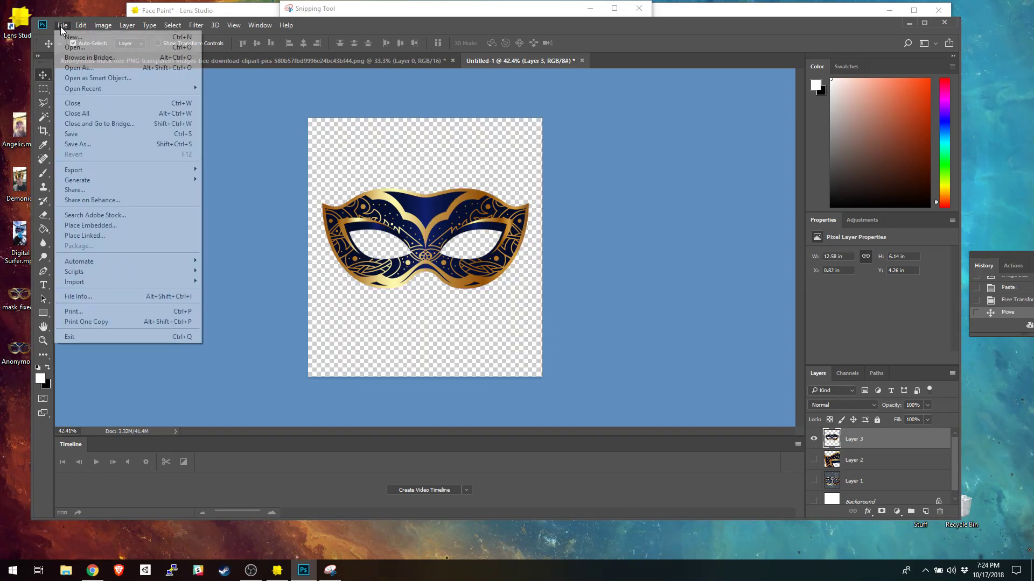
left_click(102, 144)
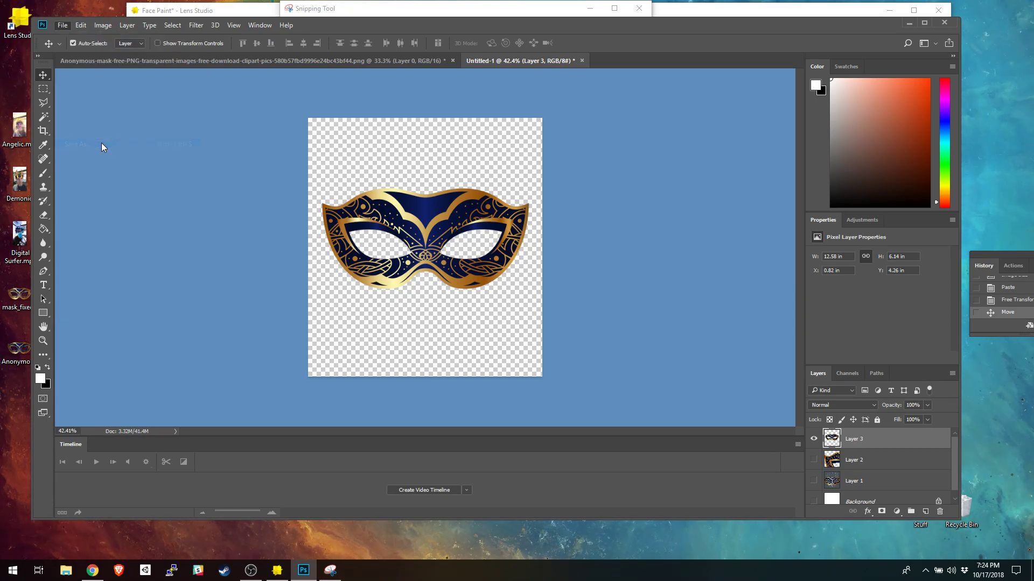
left_click(121, 264)
left_click(132, 411)
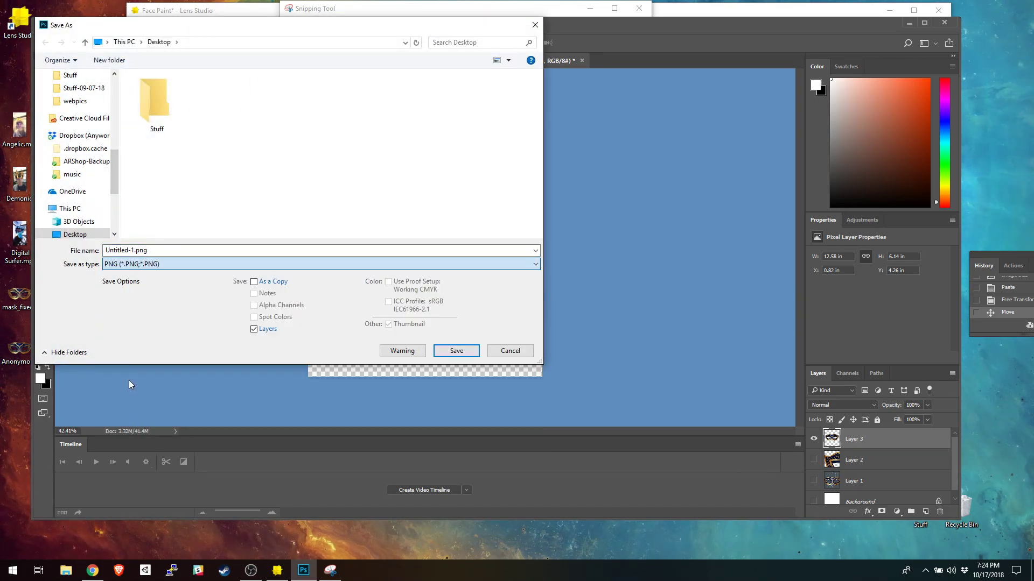
left_click(334, 103)
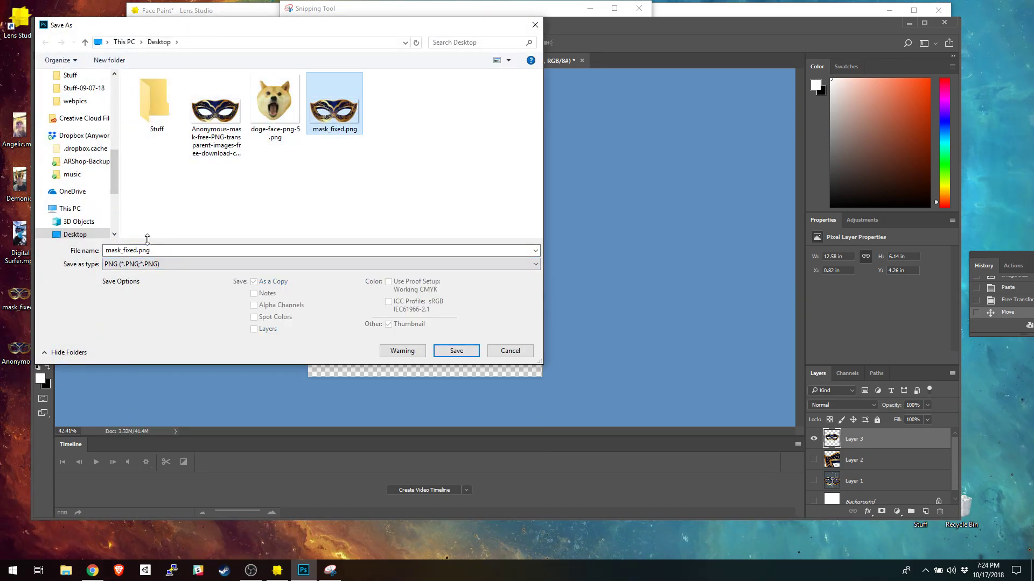
left_click(456, 351)
left_click(542, 285)
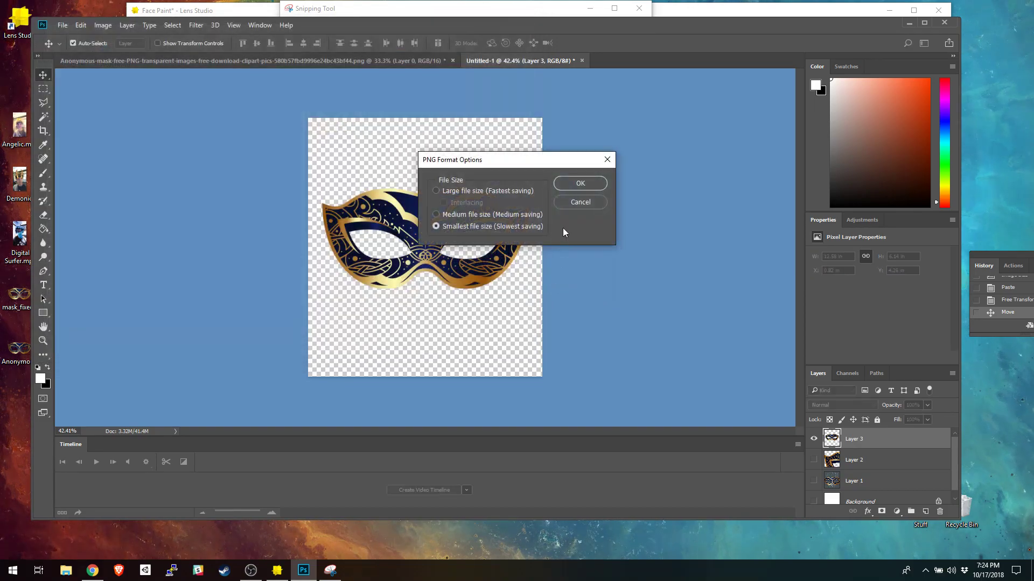
left_click(578, 183)
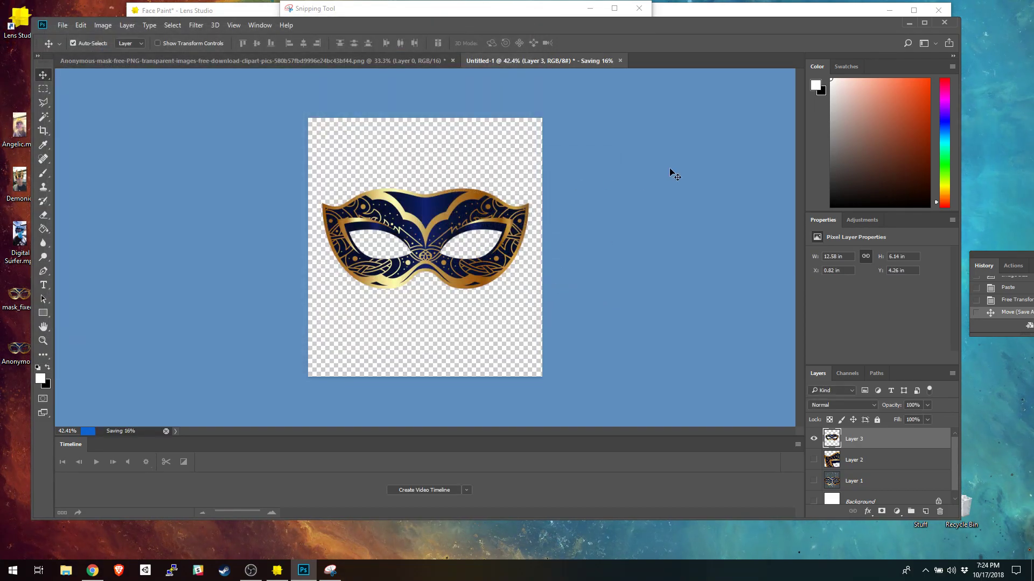
Step: Return to Lens Studio, close the mesh snip without saving, and assign mask_fixed_2 as the texture of Face Mask 2
left_click(908, 24)
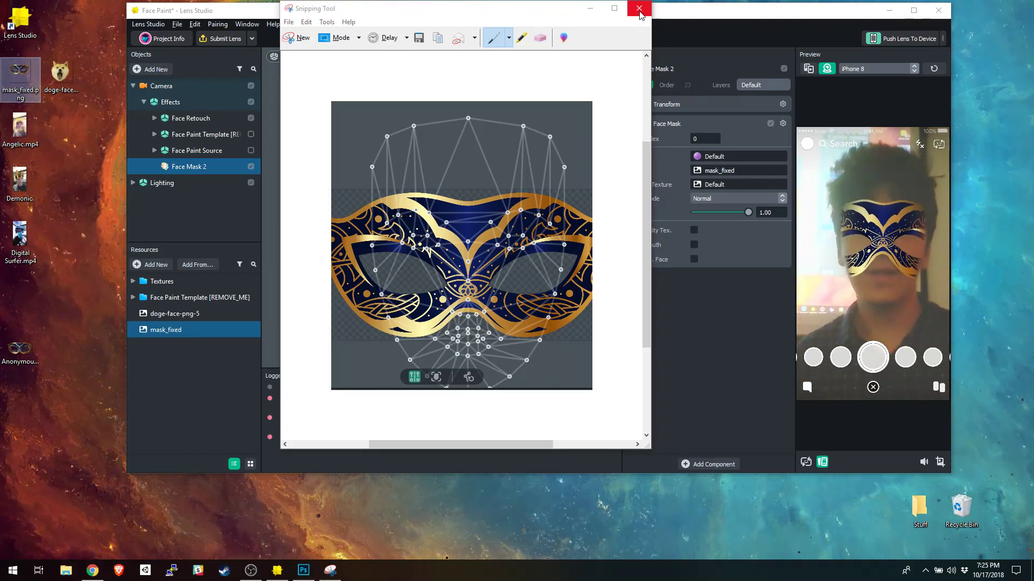
left_click(640, 13)
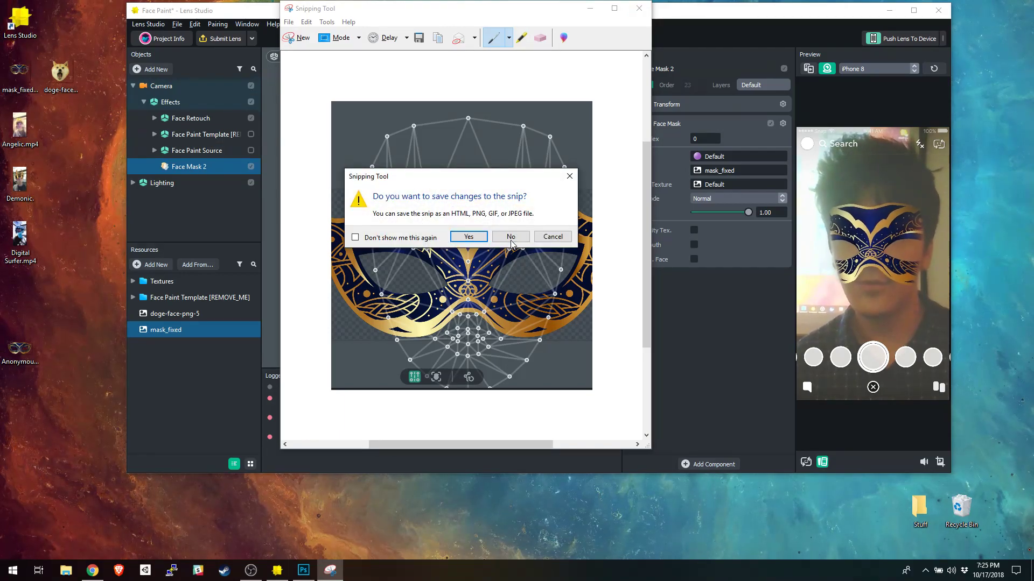
left_click(510, 240)
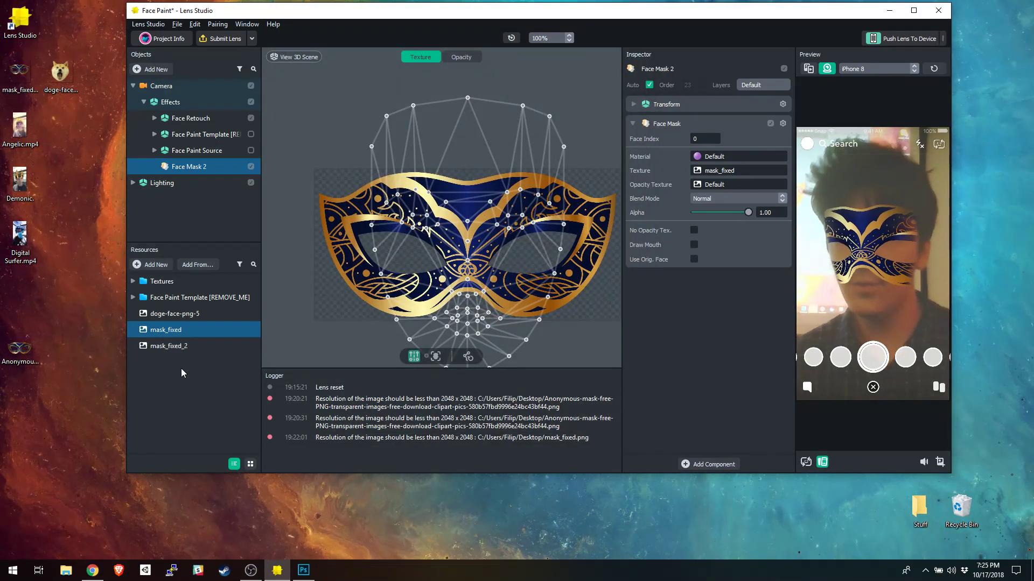
left_click_drag(180, 349, 717, 174)
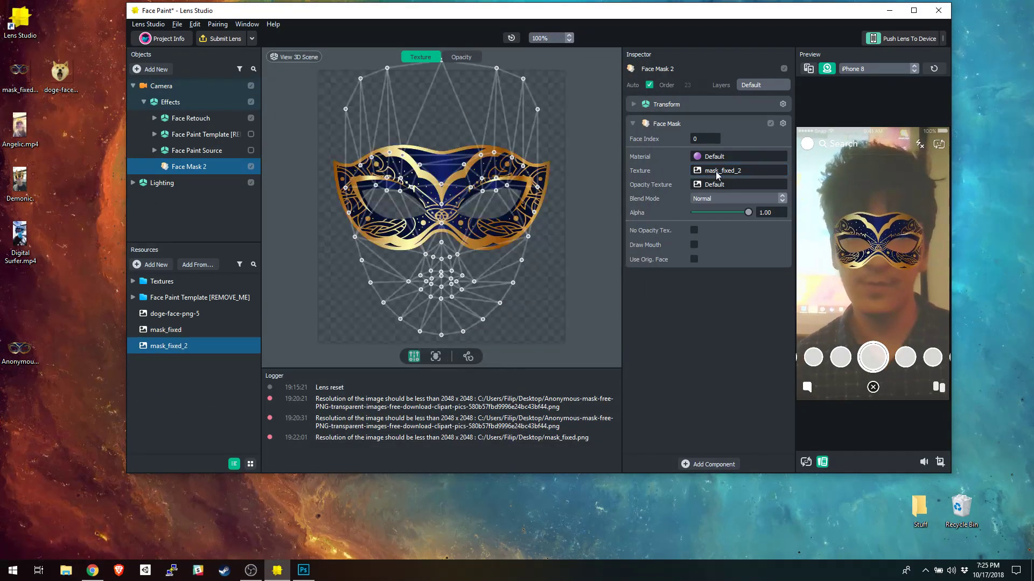
Step: Adjust the face mesh points around the eyes and outer edge, and raise the nose points to fit the carnival mask
scroll(526, 230, "up", 3)
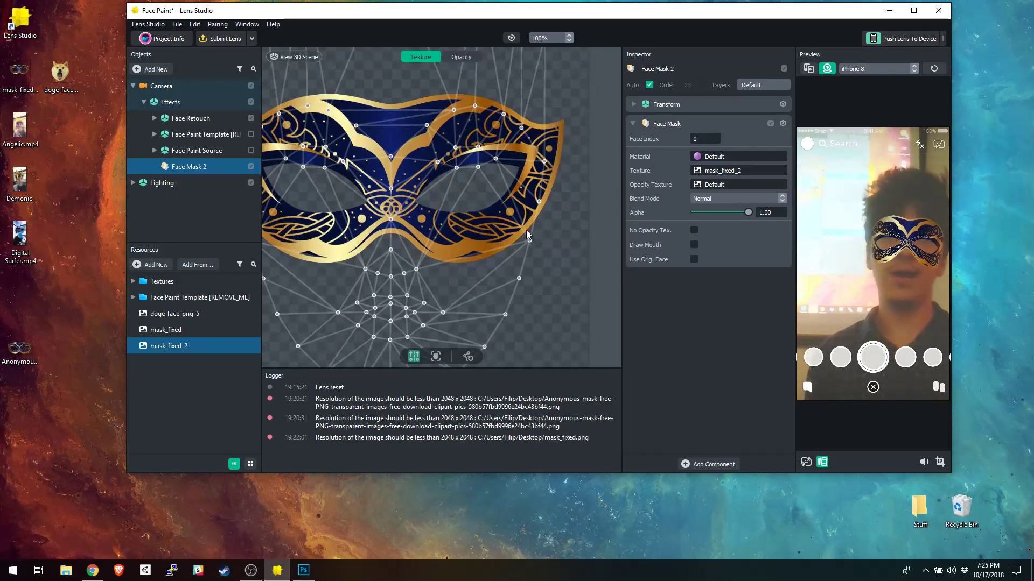
scroll(464, 219, "down", 2)
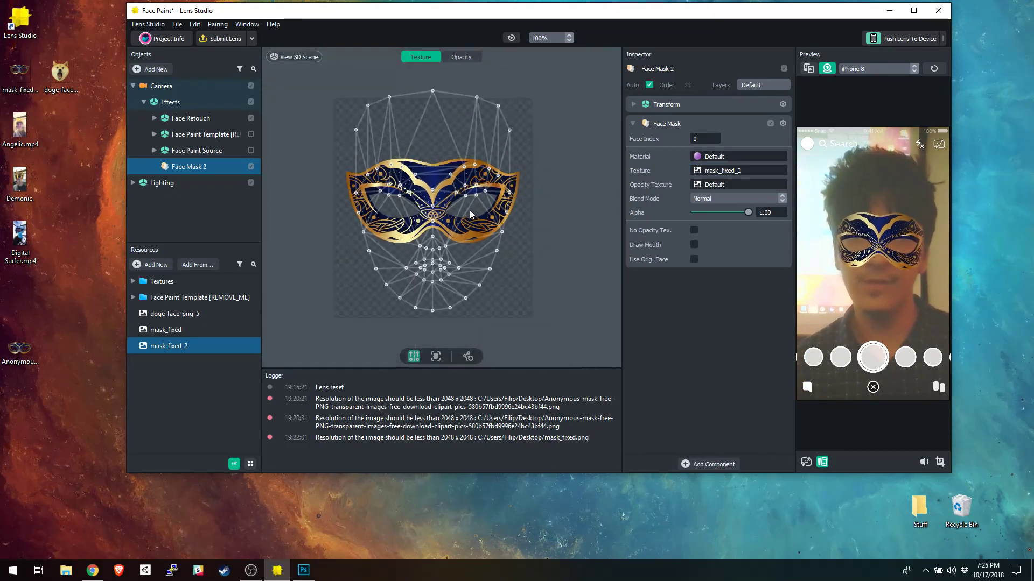
scroll(469, 210, "up", 2)
left_click_drag(505, 196, 480, 194)
left_click_drag(574, 112, 433, 162)
mouse_move(486, 136)
left_mouse_down()
mouse_move(487, 120)
mouse_move(488, 153)
left_mouse_up()
left_click_drag(564, 170, 523, 190)
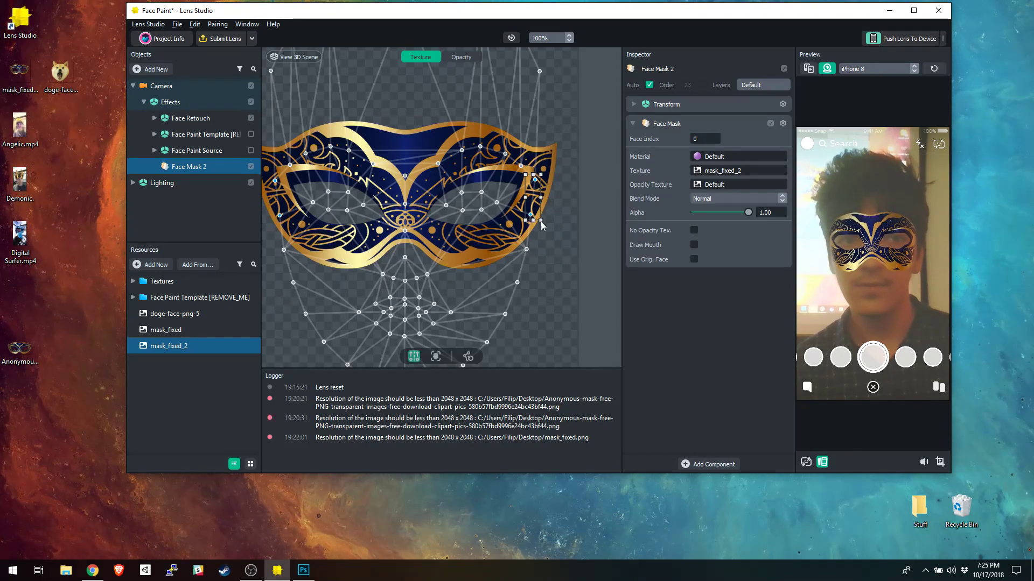
left_click(545, 285)
left_click_drag(444, 285, 405, 222)
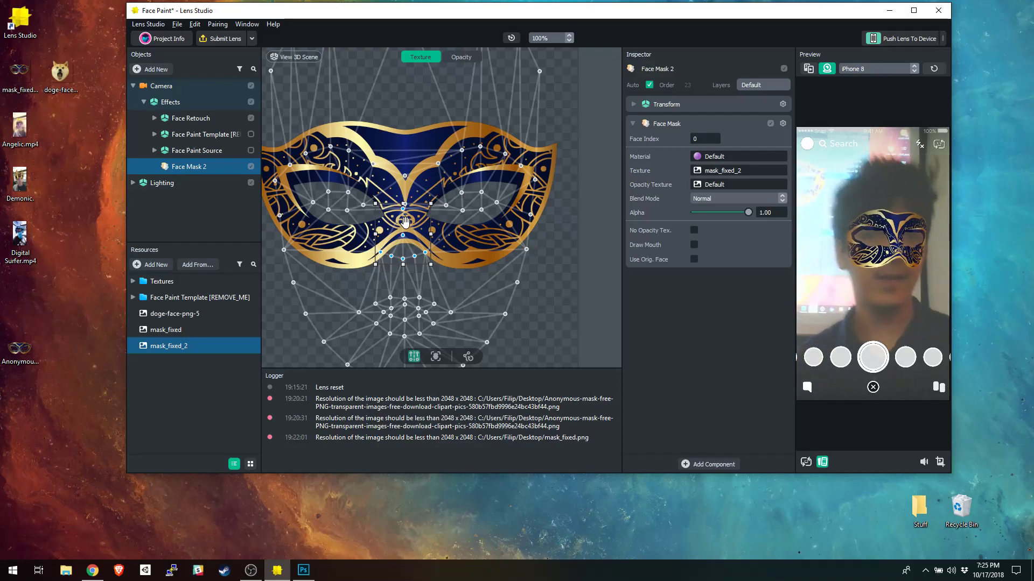
Step: Try the Multiply blend mode on Face Mask 2, and return it to Normal
left_click(710, 199)
left_click(718, 198)
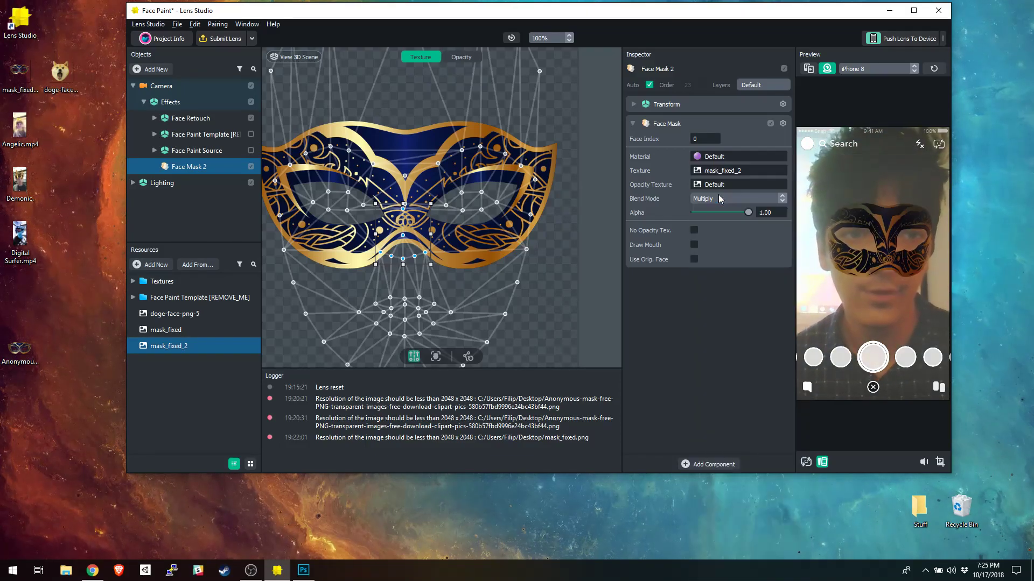
left_click(724, 202)
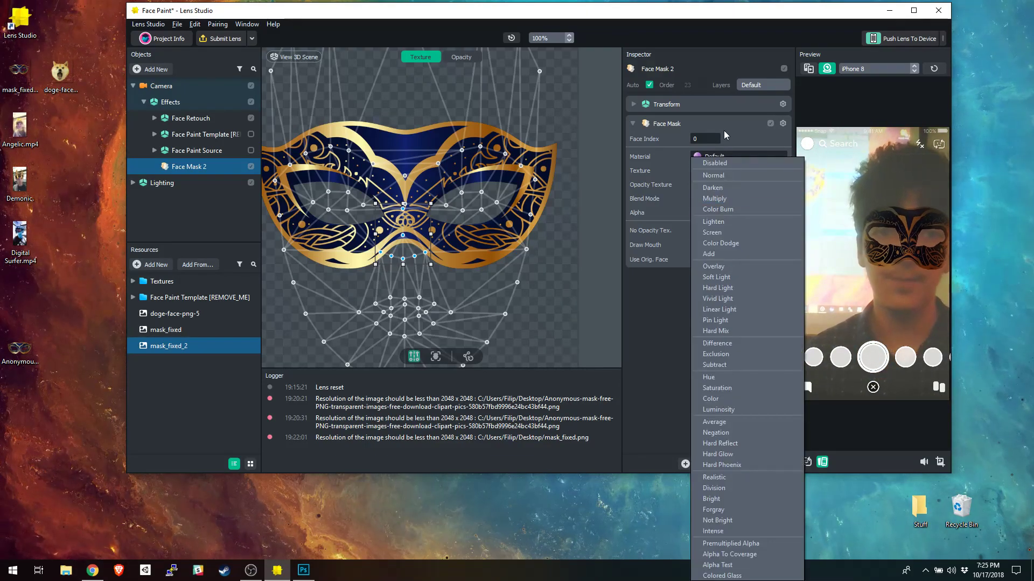
left_click(716, 174)
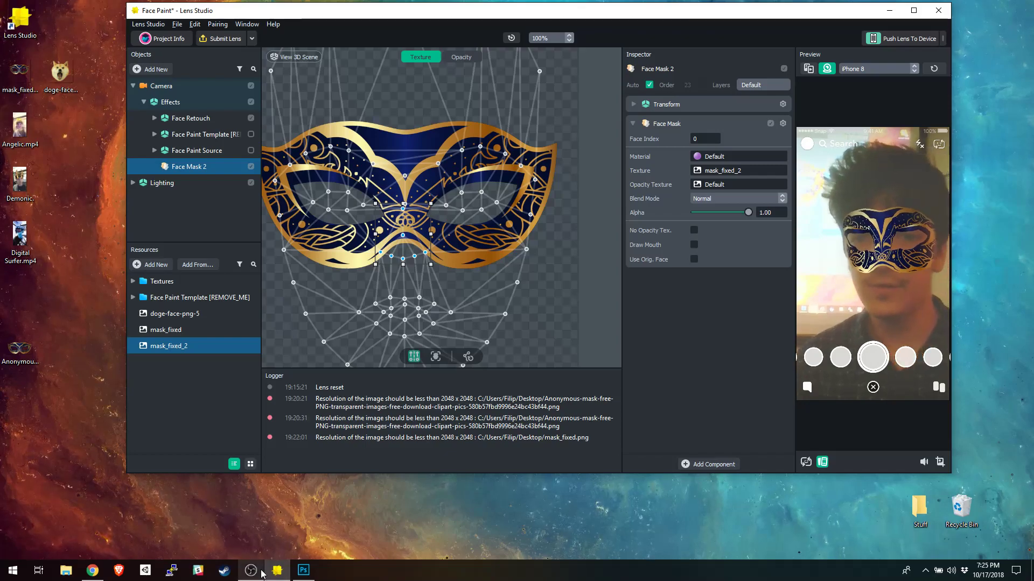
Step: Switch to Photoshop and set the foreground colour to pure red (ff0000) for painting with the Brush tool
left_click(304, 570)
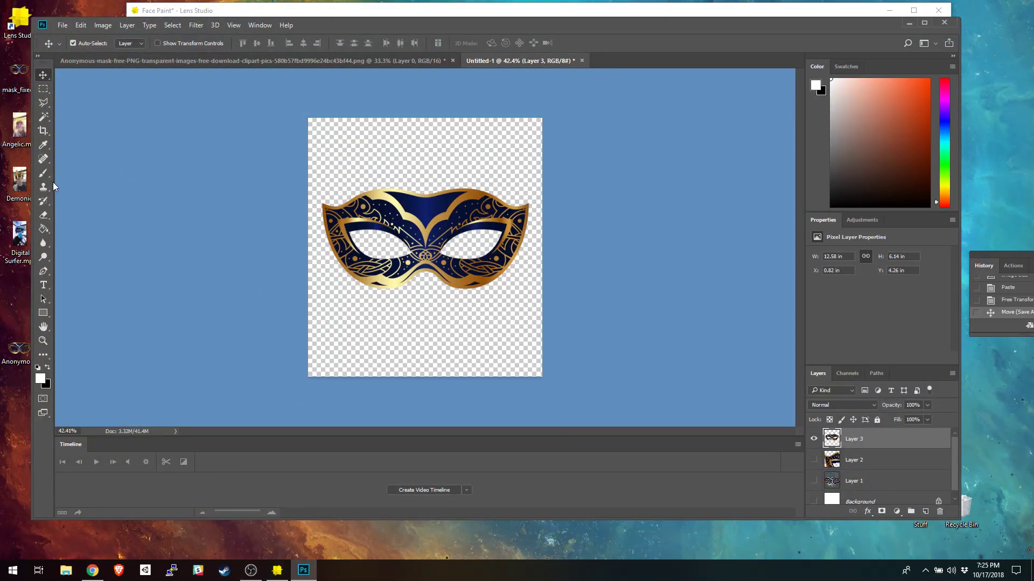
left_click(40, 378)
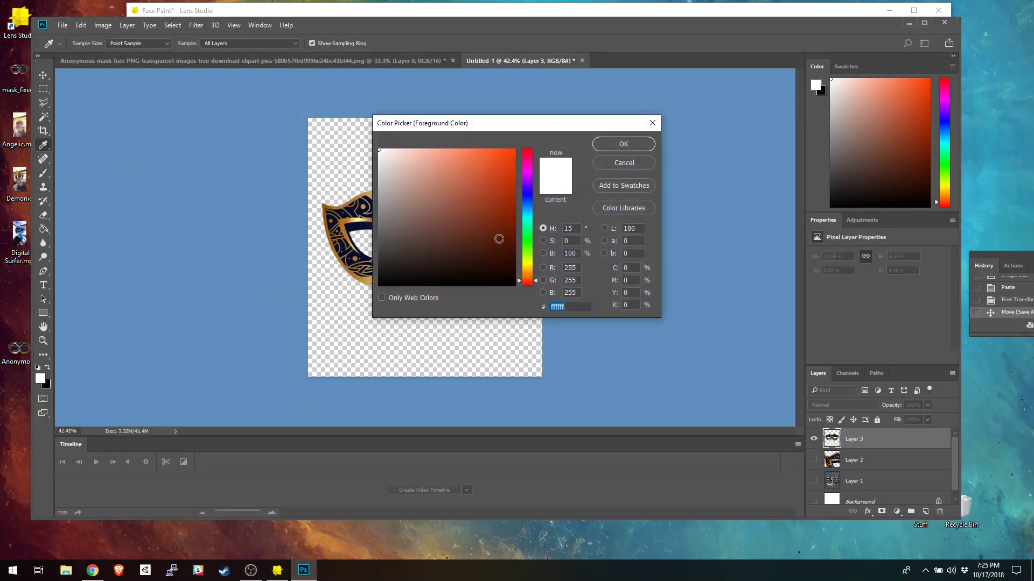
left_click(528, 151)
left_click(514, 150)
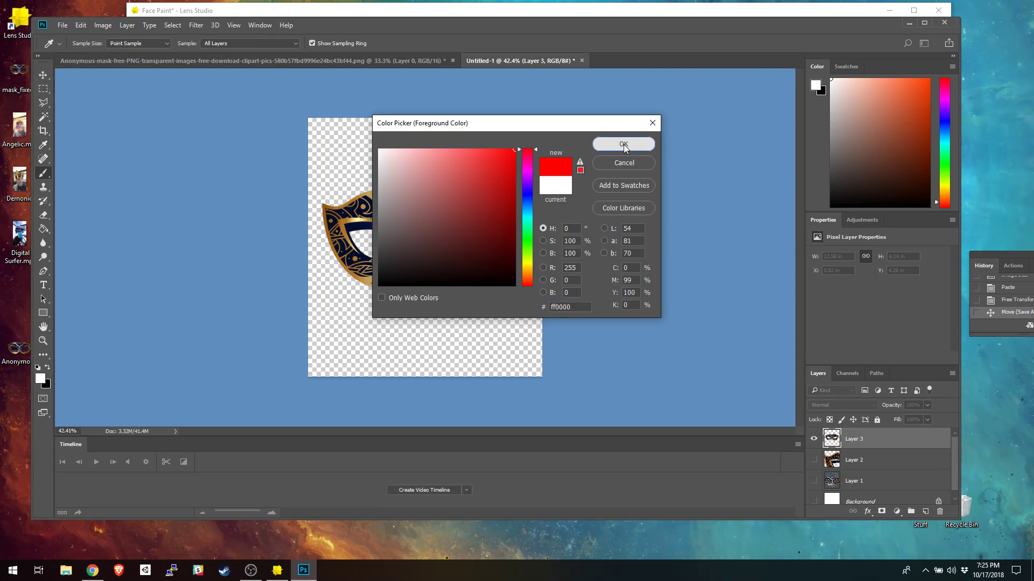
left_click(623, 143)
right_click(422, 323)
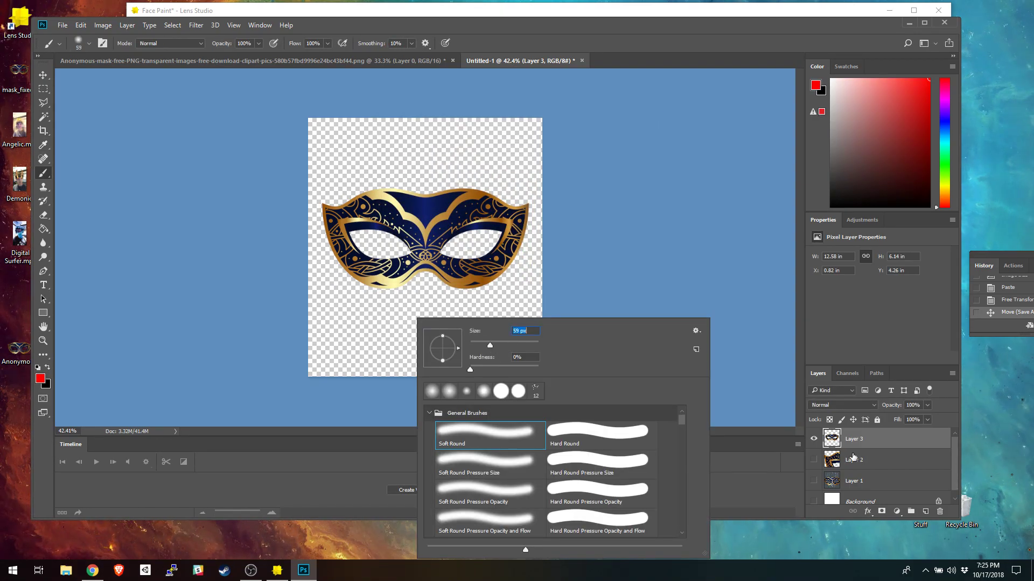
Step: Hide the mask layer and paint a soft red oval about 4.75 by 3.18 in over the mouth area on a new layer
left_click(814, 440)
left_click(397, 313)
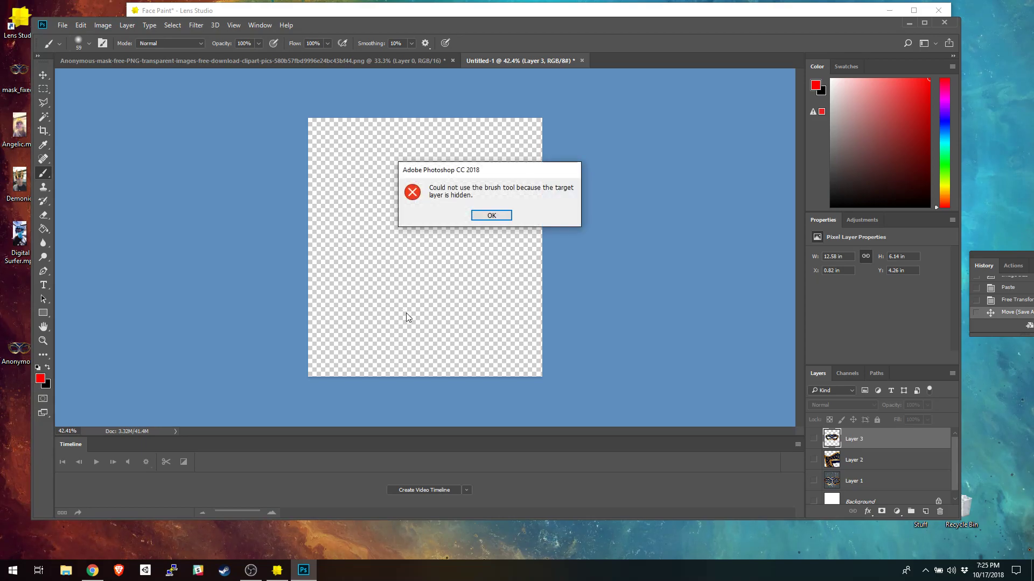
left_click(492, 213)
left_click(127, 26)
mouse_move(134, 38)
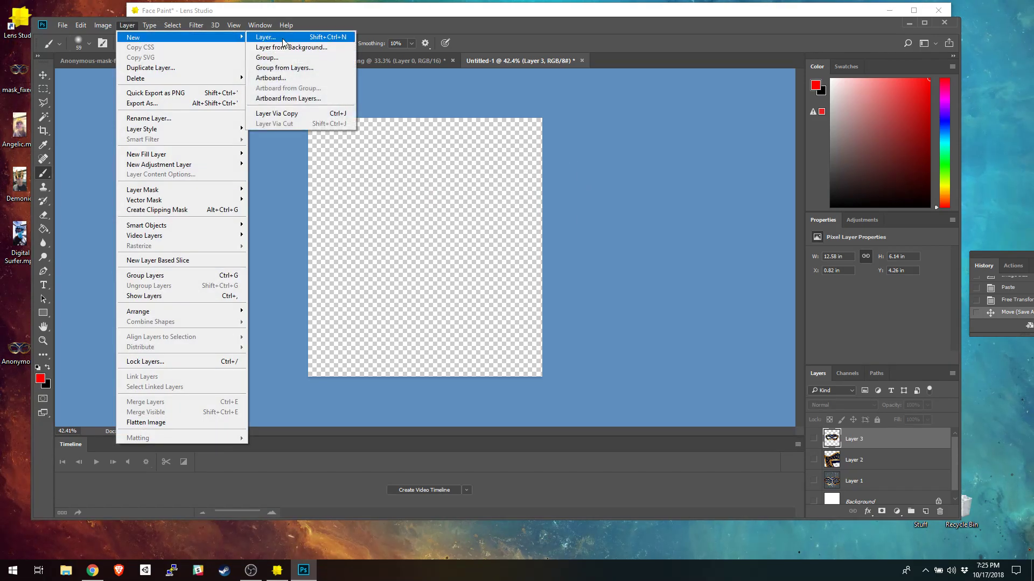
left_click(263, 38)
left_click(609, 183)
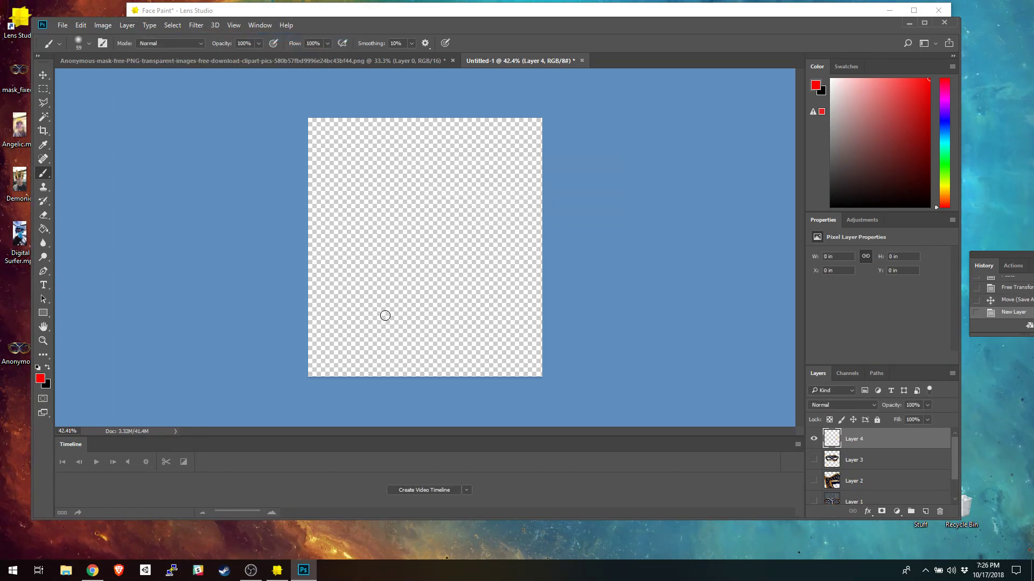
mouse_move(400, 314)
left_mouse_down()
mouse_move(428, 296)
mouse_move(406, 315)
left_mouse_up()
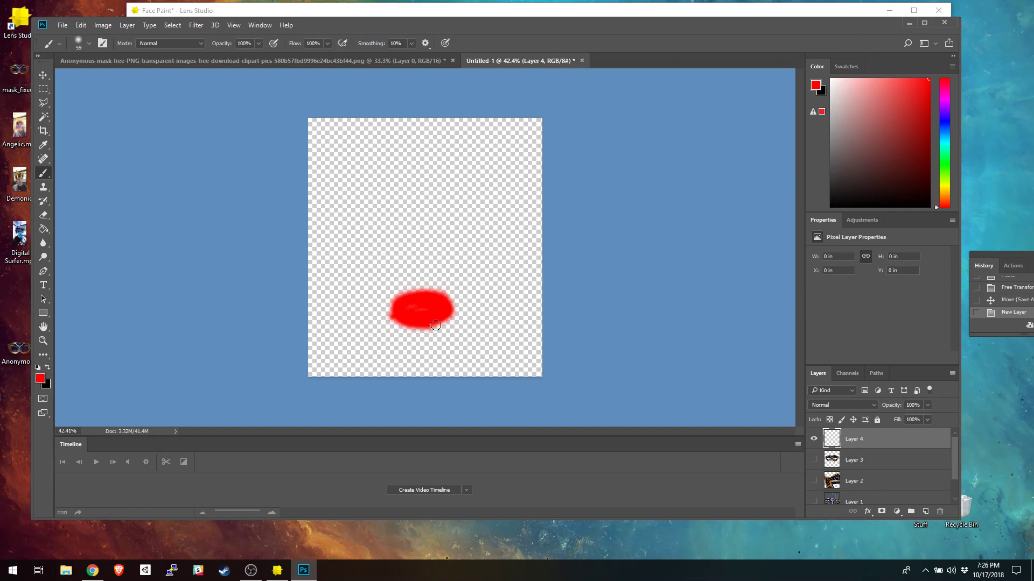
left_click_drag(447, 315, 447, 315)
Step: Save the red oval to the desktop as lips.png in PNG format with the smallest file size option
left_click(63, 26)
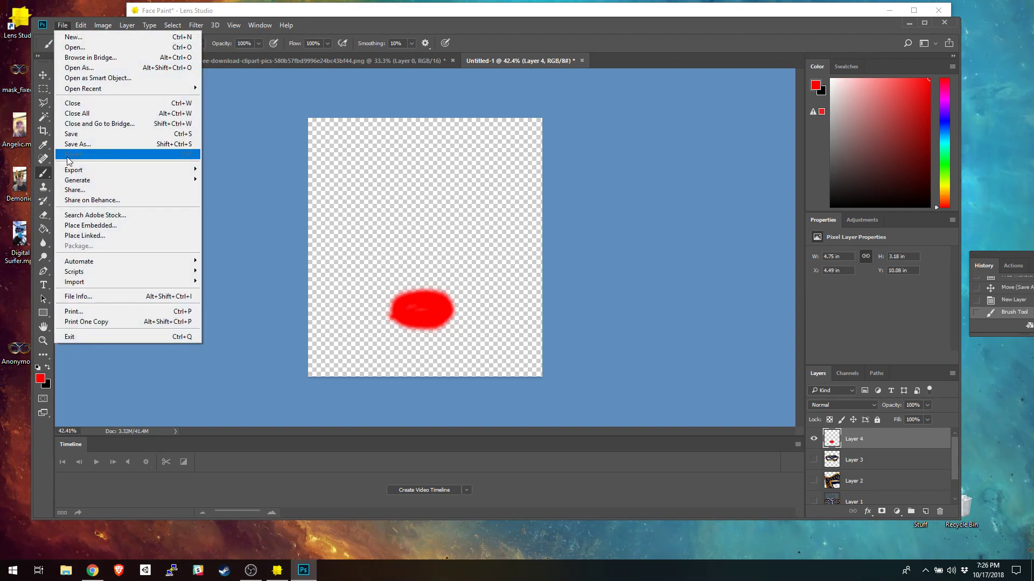
left_click(134, 144)
left_click(143, 263)
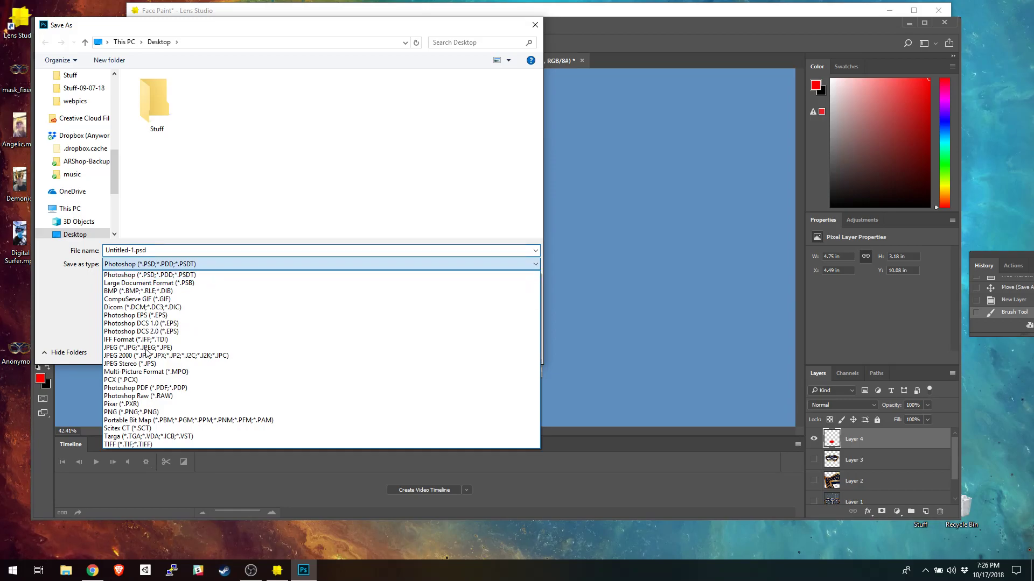
left_click(151, 416)
type("test")
key("Return")
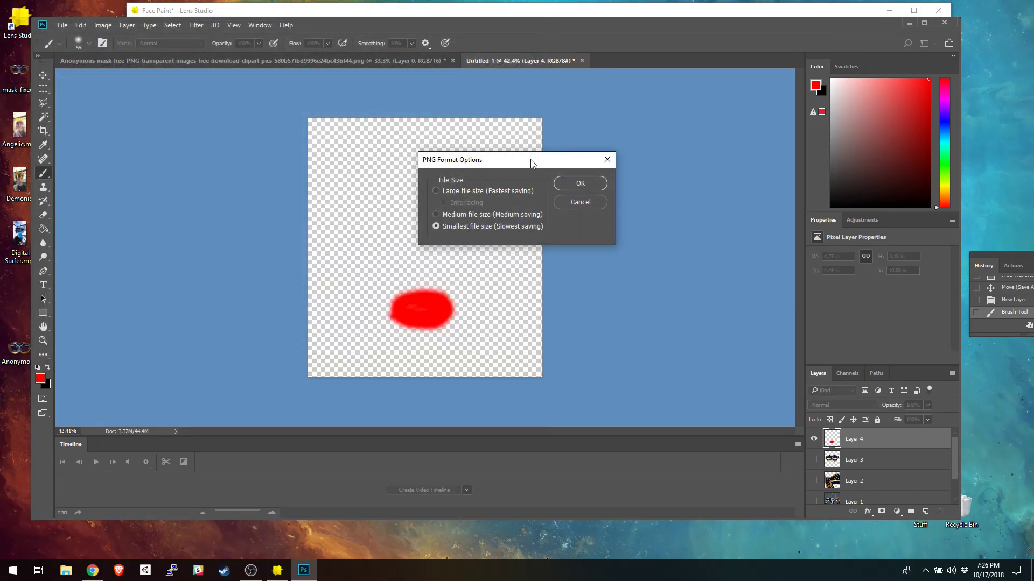
left_click(582, 182)
Step: Import lips.png into the Lens Studio resources and add another face mask that uses it as its texture
left_click(909, 24)
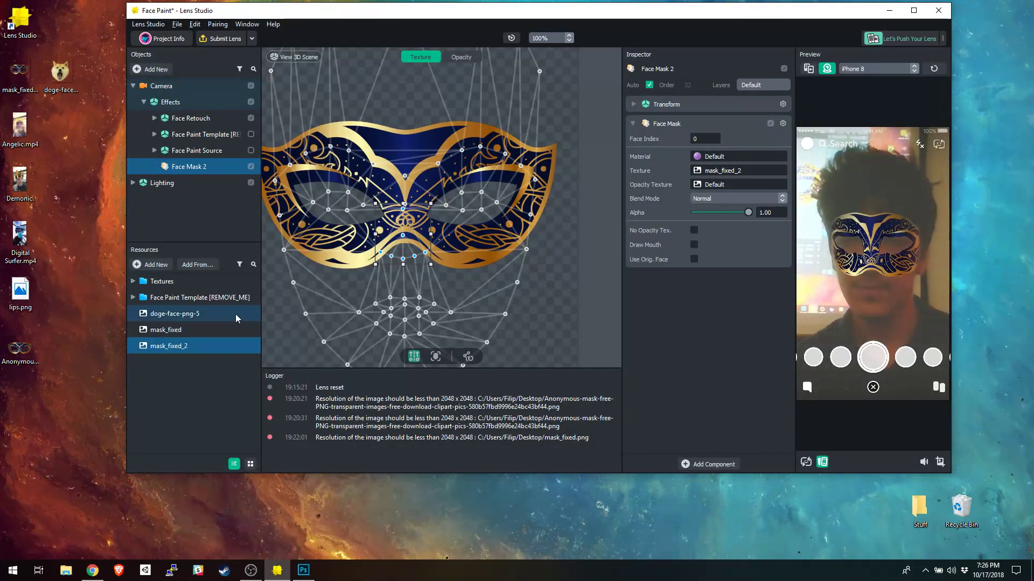
left_click_drag(21, 291, 166, 402)
left_click(152, 69)
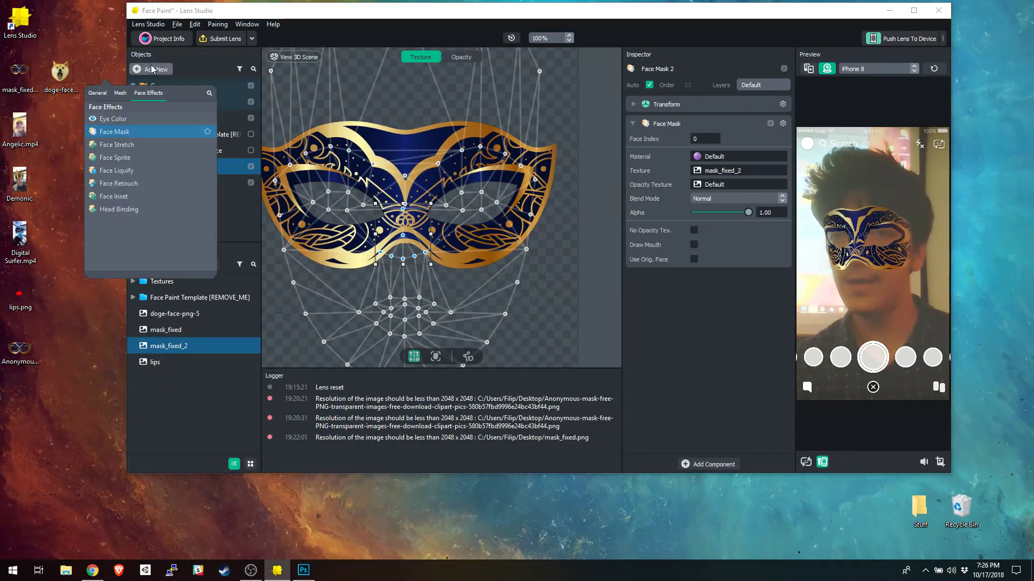
left_click(134, 138)
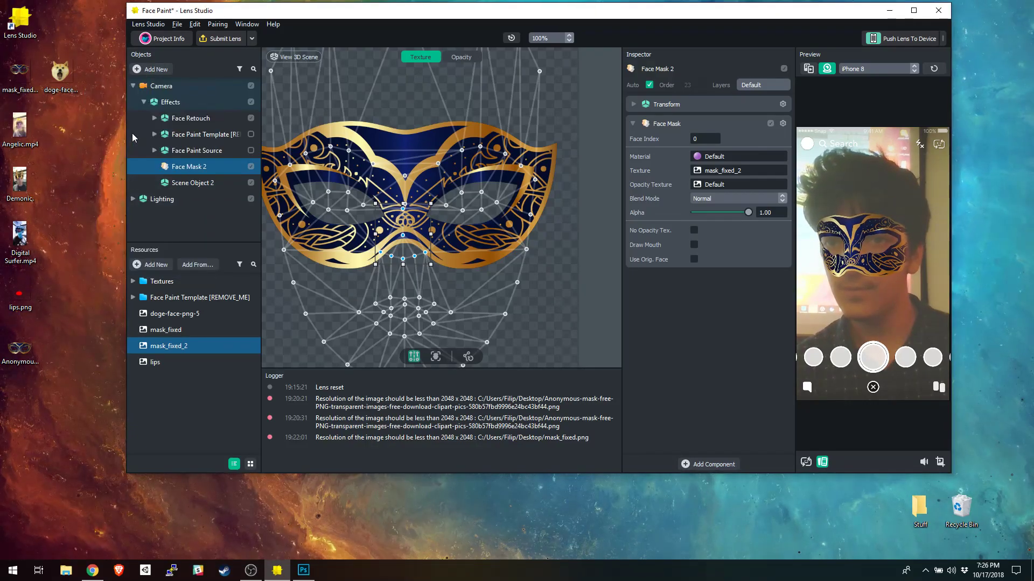
left_click_drag(165, 361, 717, 179)
Step: Set the blend mode of the lips face mask to Multiply
scroll(595, 280, "up", 3)
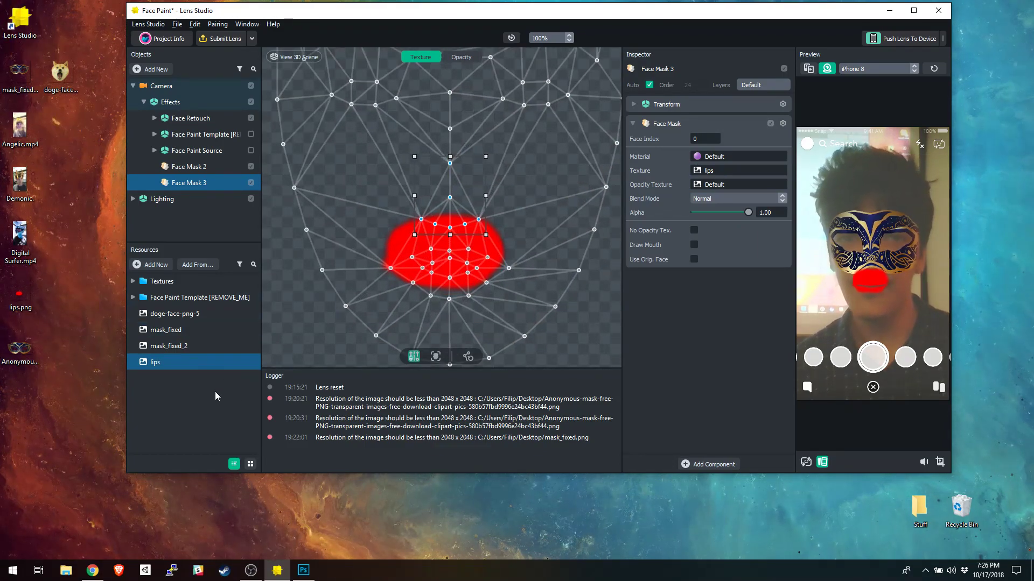
left_click(748, 198)
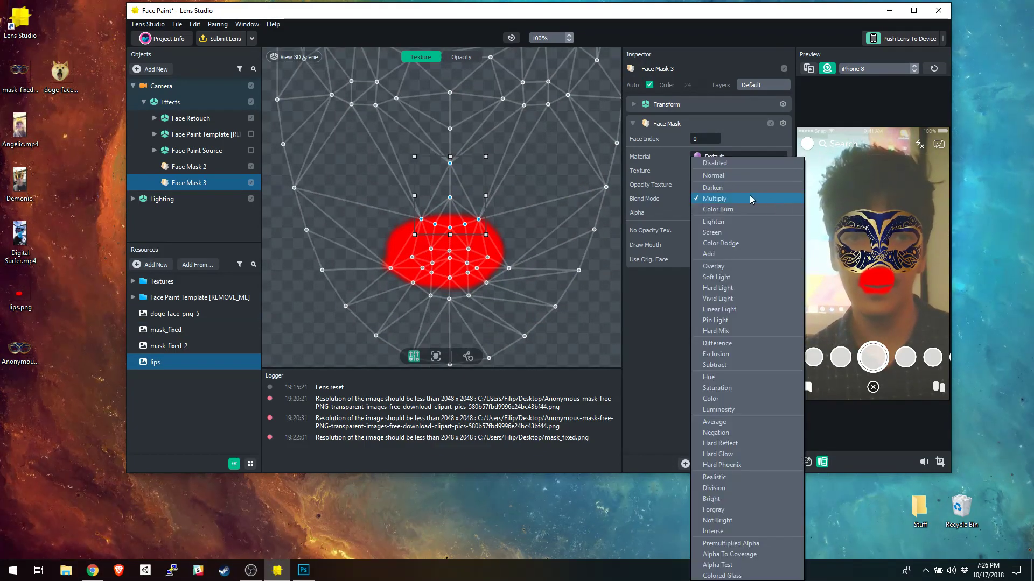
left_click(752, 200)
Step: Reshape the mouth mesh points so the lips fit inside the red oval texture
scroll(489, 296, "up", 2)
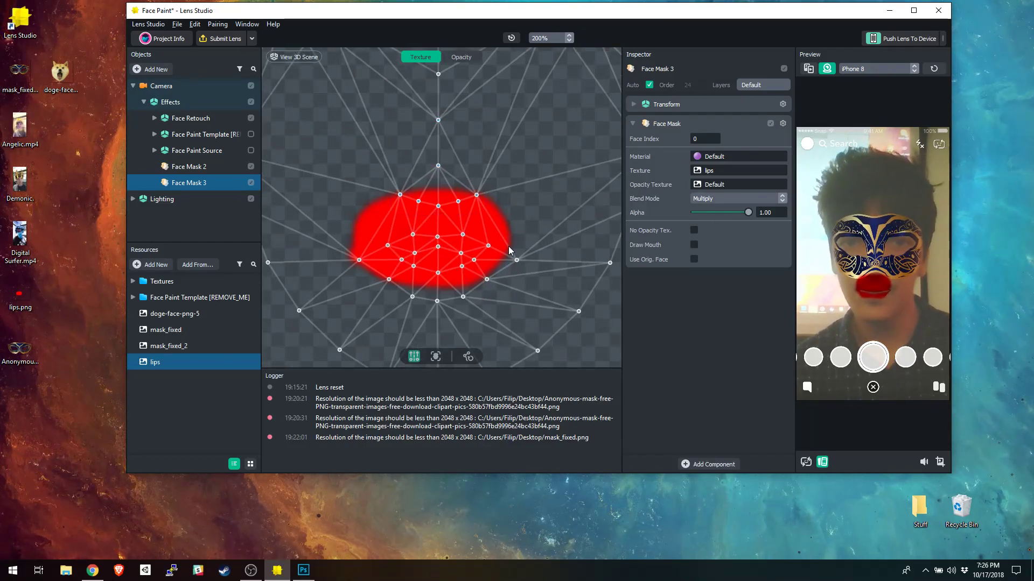
left_click_drag(490, 274, 378, 213)
left_click_drag(531, 314, 270, 137)
left_click_drag(410, 200, 434, 213)
left_click_drag(560, 331, 587, 324)
left_click_drag(506, 215, 507, 224)
scroll(506, 296, "down", 3)
scroll(503, 216, "up", 3)
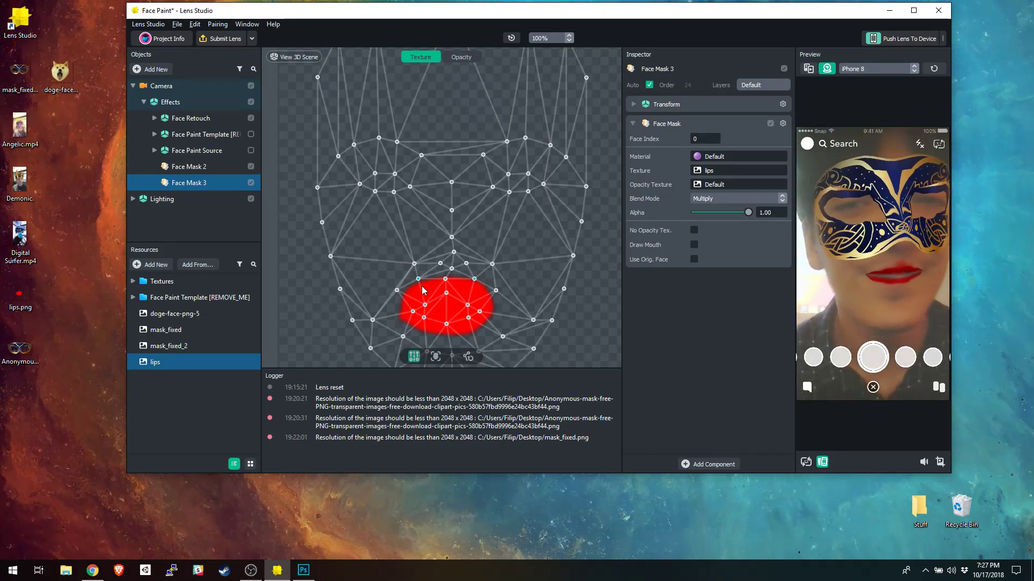
Step: Raise the upper-lip mesh points of the lips face mask so they sit just above the red oval
left_click_drag(447, 280, 449, 274)
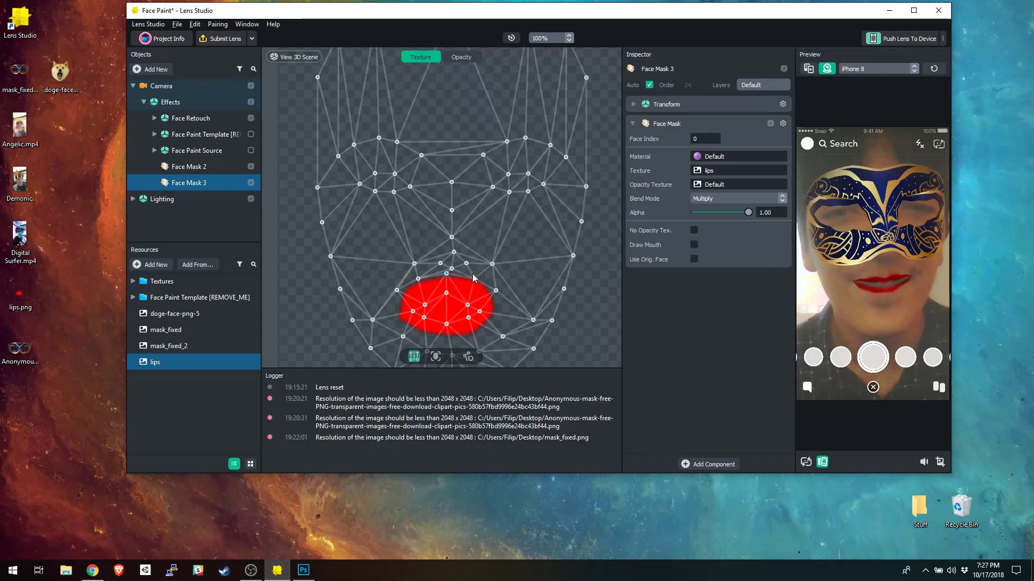
left_click_drag(475, 278, 474, 272)
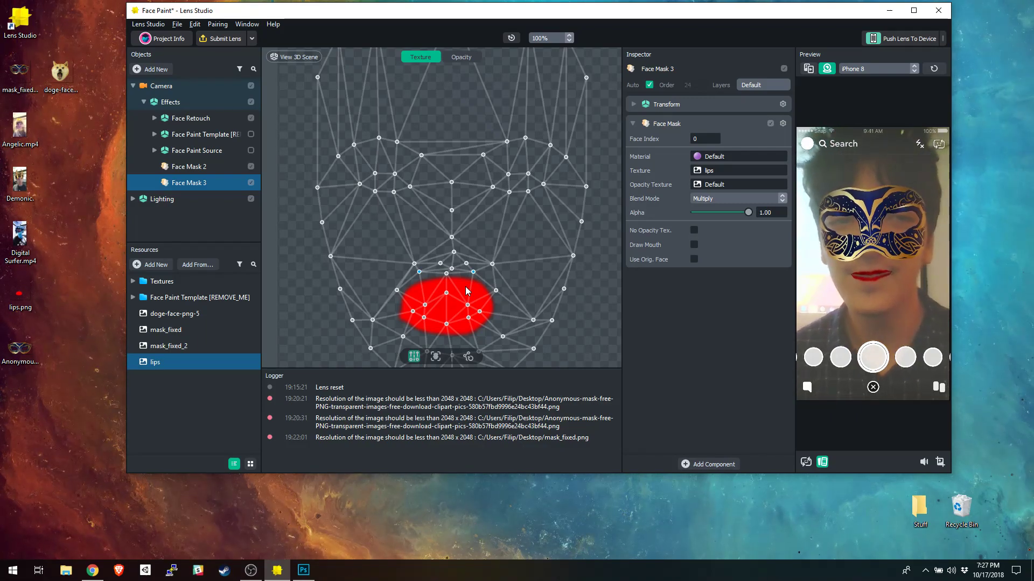
Step: Hide the carnival mask and the lips mask to compare with the bare face, and show both again
left_click(251, 166)
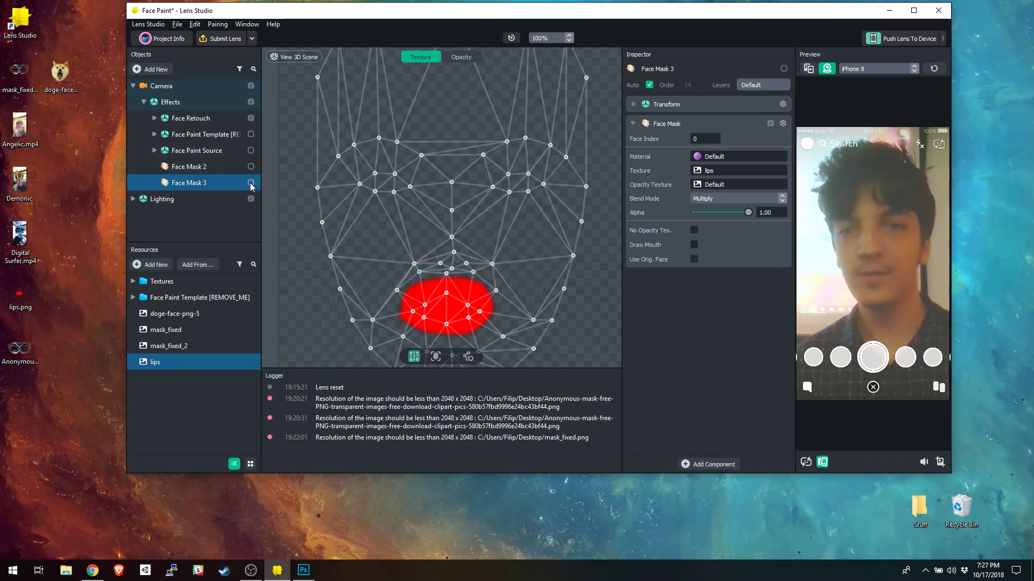
left_click(251, 182)
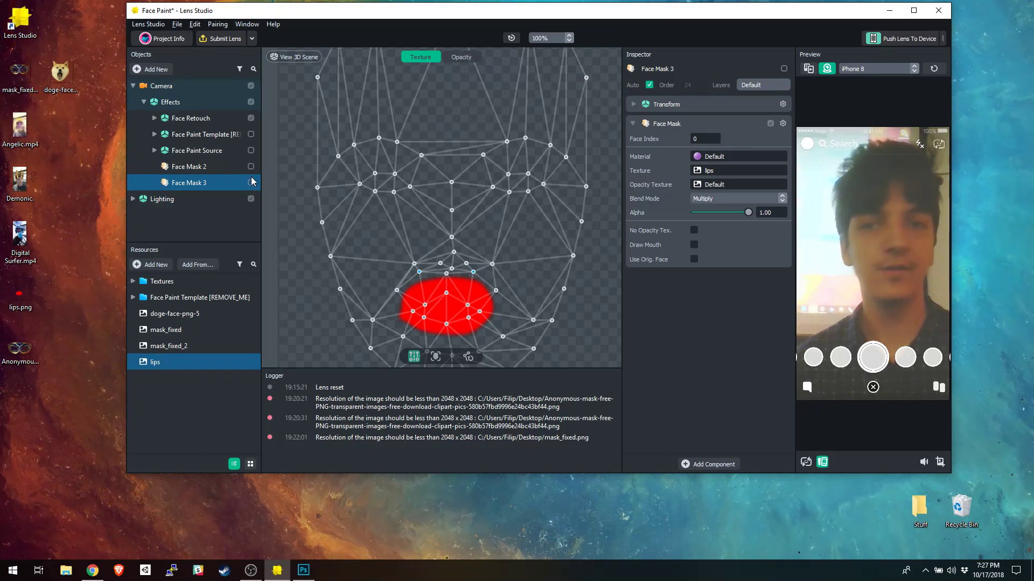
left_click(251, 166)
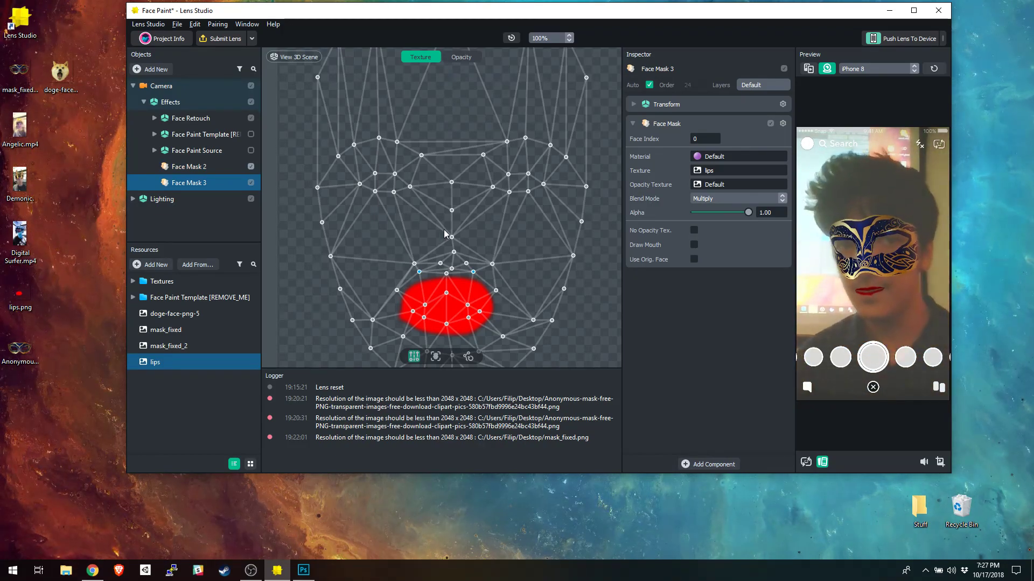
Step: Switch to Chrome and search Google Images for "glasses png"
left_click(92, 572)
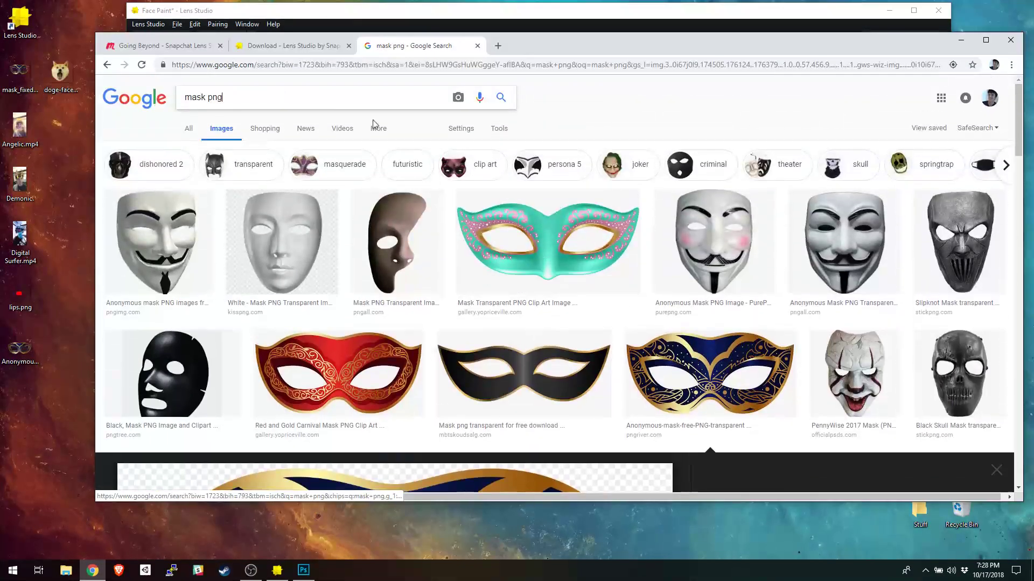
key("ctrl+a")
type("glasses p")
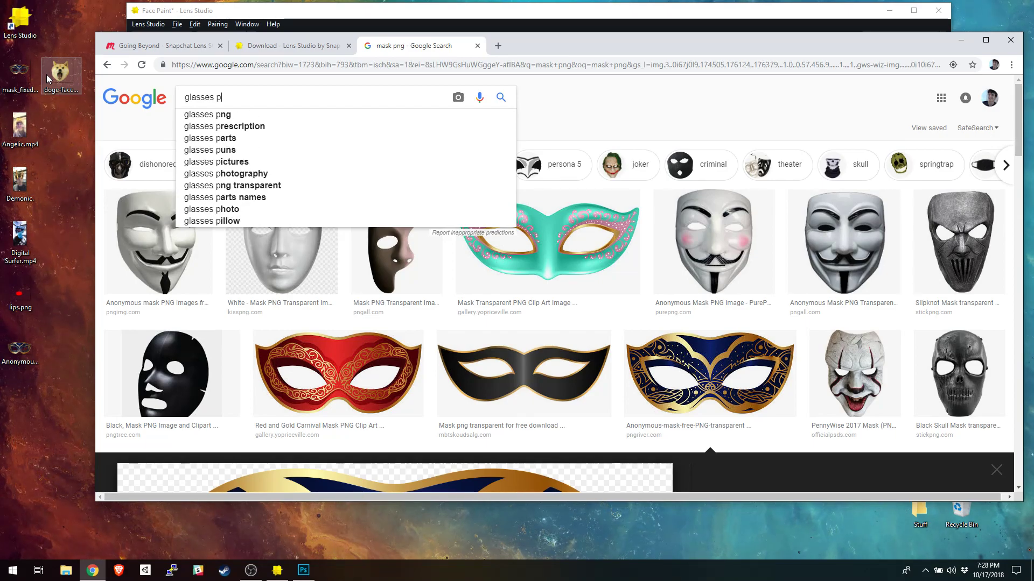
type("ng")
key("Return")
Step: Pick the red aviator sunglasses from the image results, save the picture to the desktop, and minimize the browser
scroll(379, 263, "down", 1)
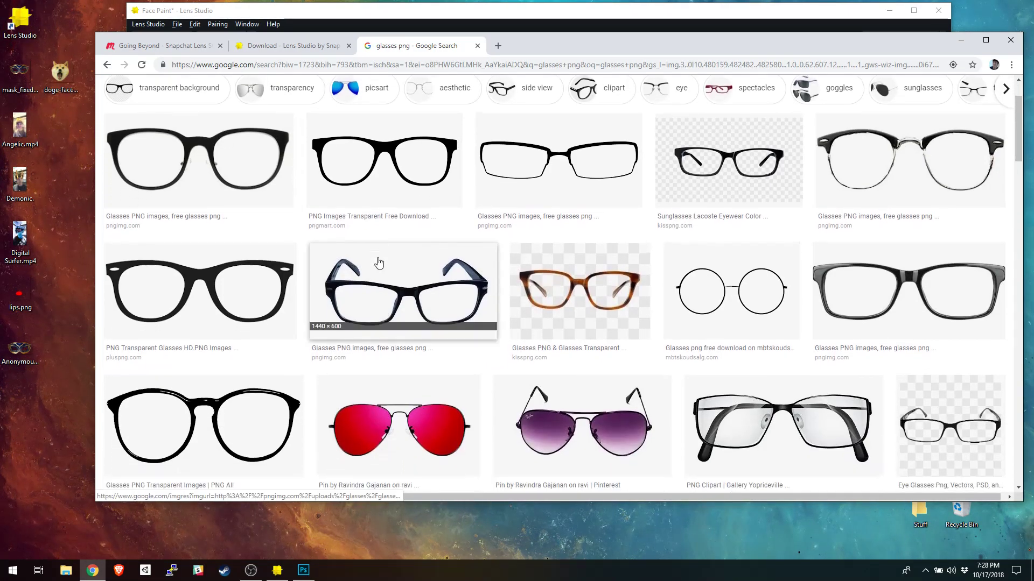
scroll(379, 263, "down", 3)
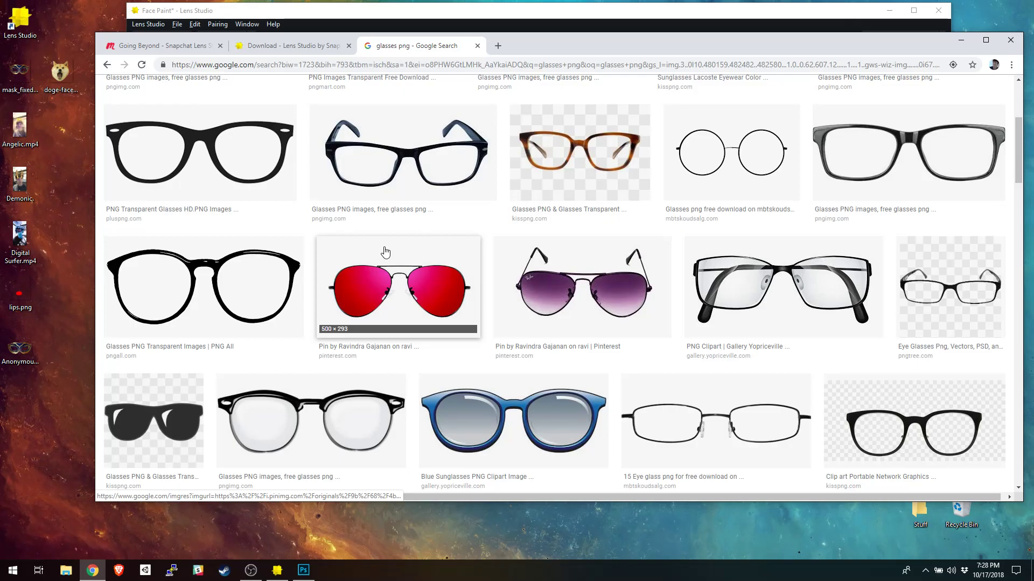
scroll(384, 252, "up", 4)
scroll(413, 240, "down", 6)
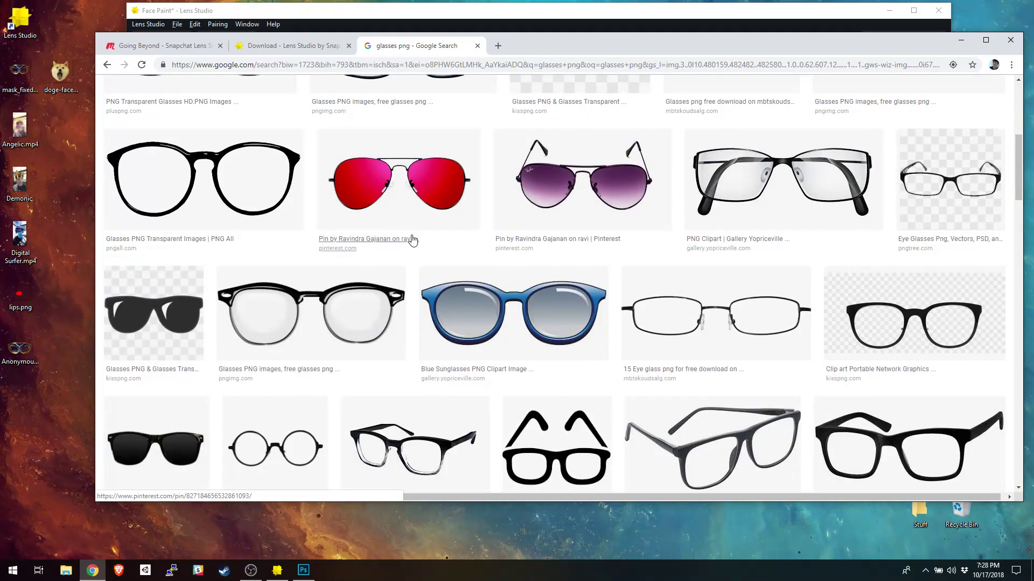
scroll(412, 240, "up", 1)
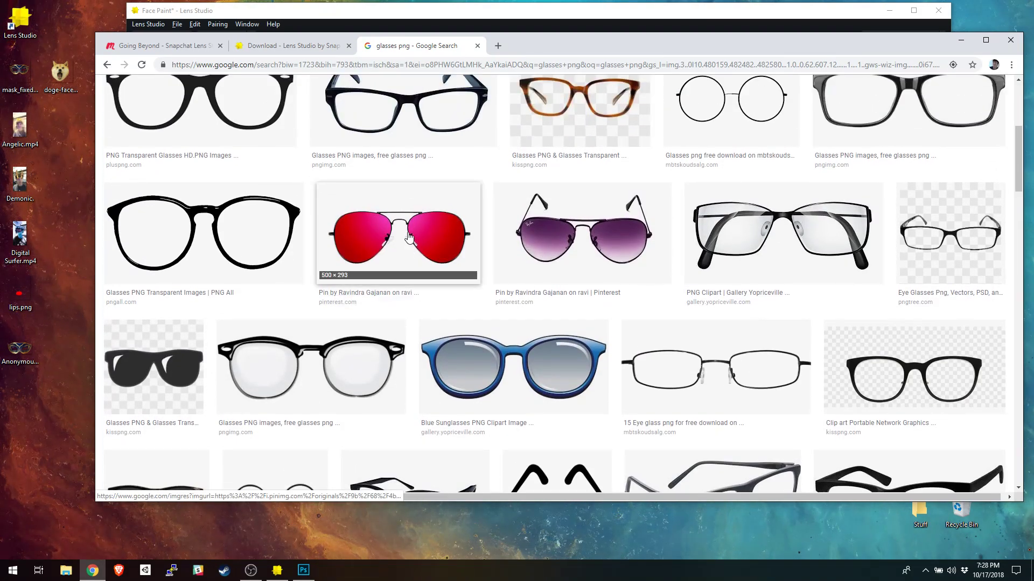
left_click(409, 238)
left_click_drag(397, 293, 79, 235)
left_click(960, 40)
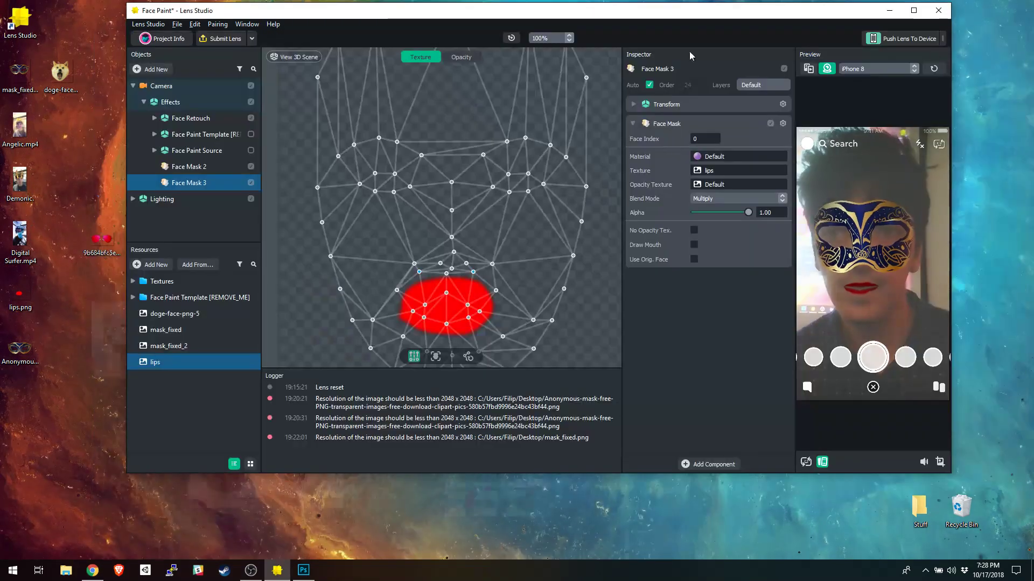
Step: Import the red sunglasses image from the desktop into the Lens Studio resources and maximize the window
left_click_drag(412, 14, 515, 38)
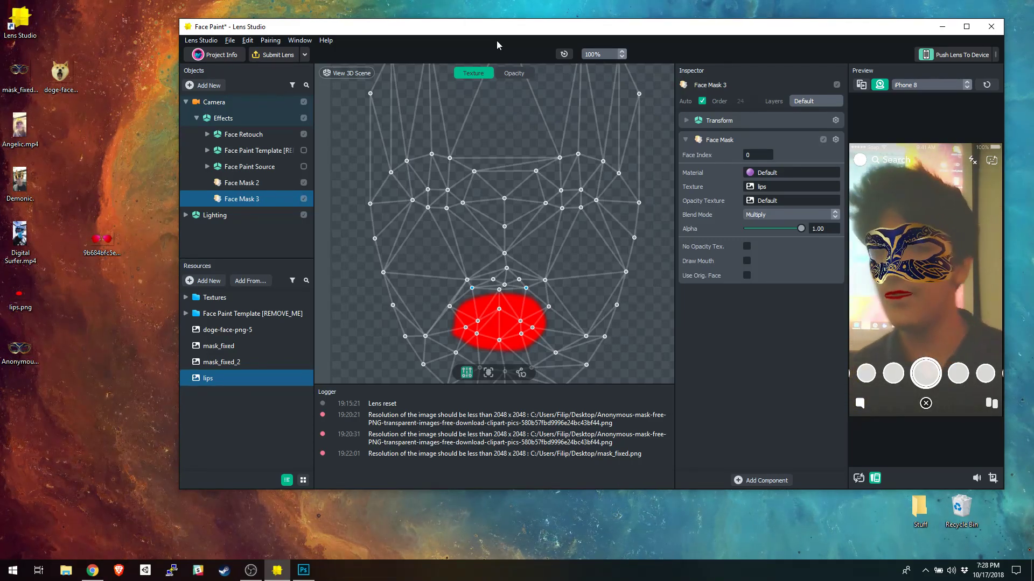
left_click_drag(101, 240, 230, 418)
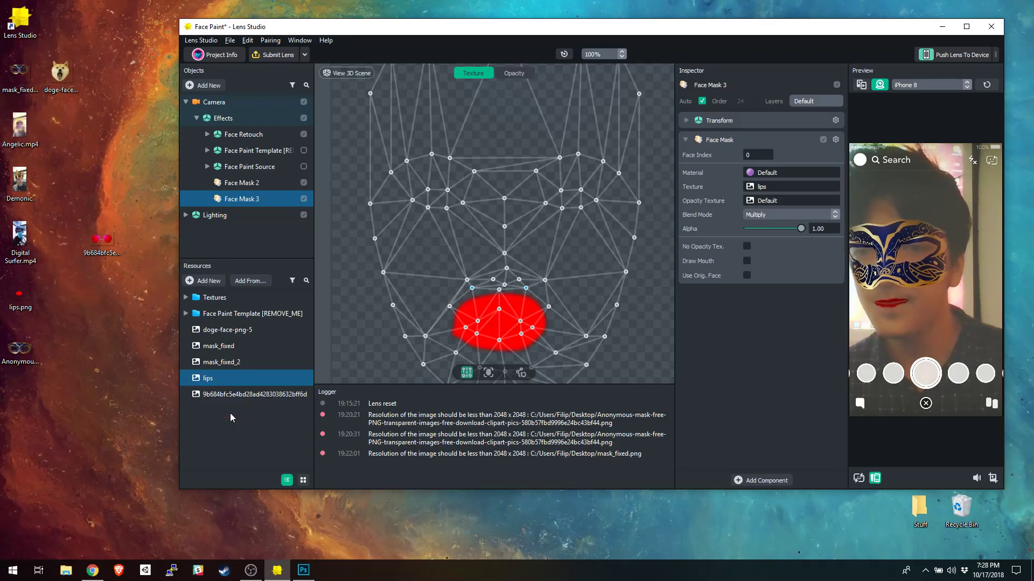
double_click(421, 29)
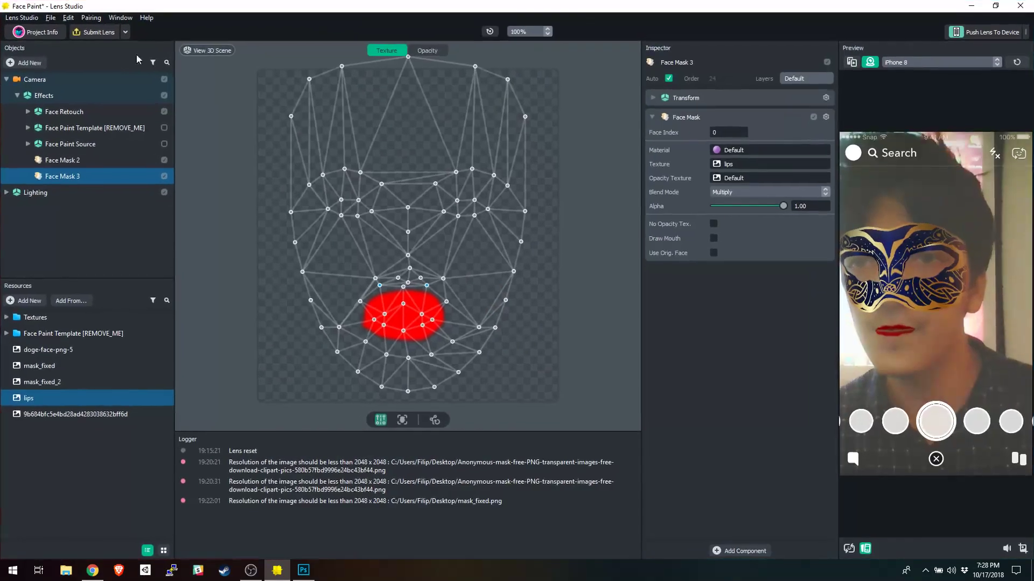
Step: Add a Face Sprite and assign the sunglasses image as its texture
left_click(27, 63)
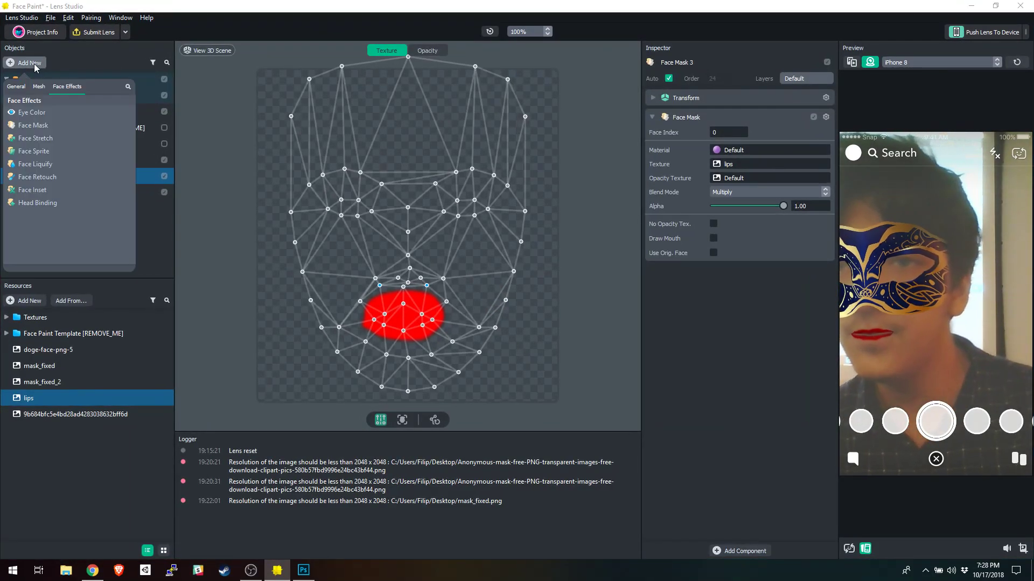
left_click(78, 151)
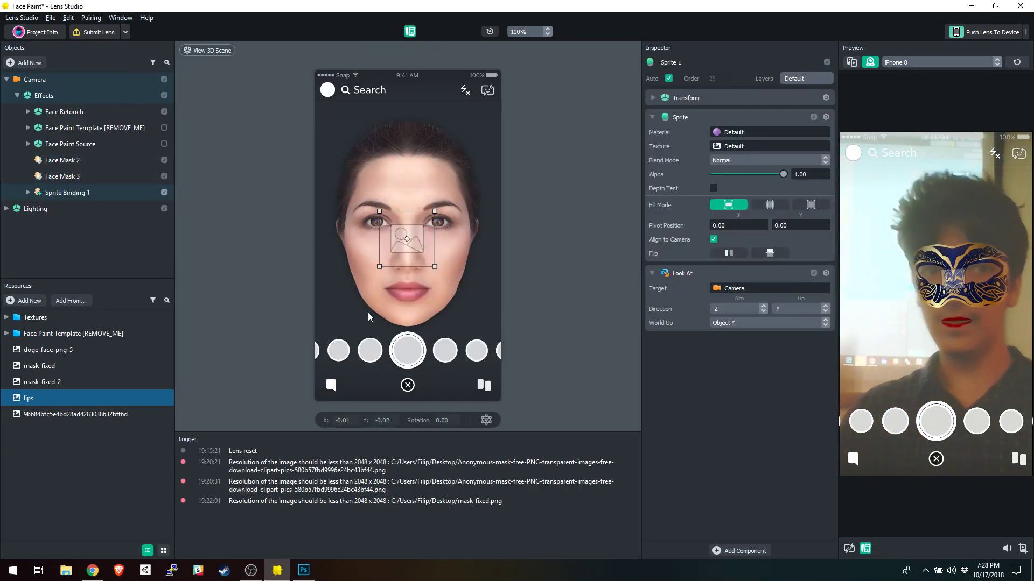
left_click_drag(111, 417, 749, 149)
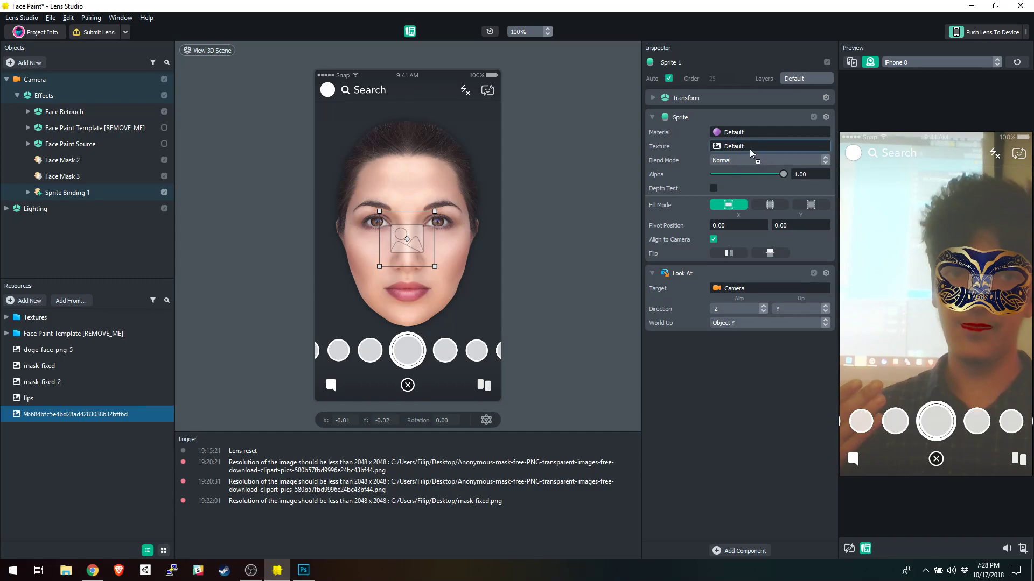
Step: Enlarge the sunglasses sprite and centre it over the eyes at about X -0.01, Y 0.07, with the carnival mask hidden
scroll(456, 251, "up", 2)
left_click_drag(372, 215, 369, 202)
left_click_drag(406, 151, 424, 185)
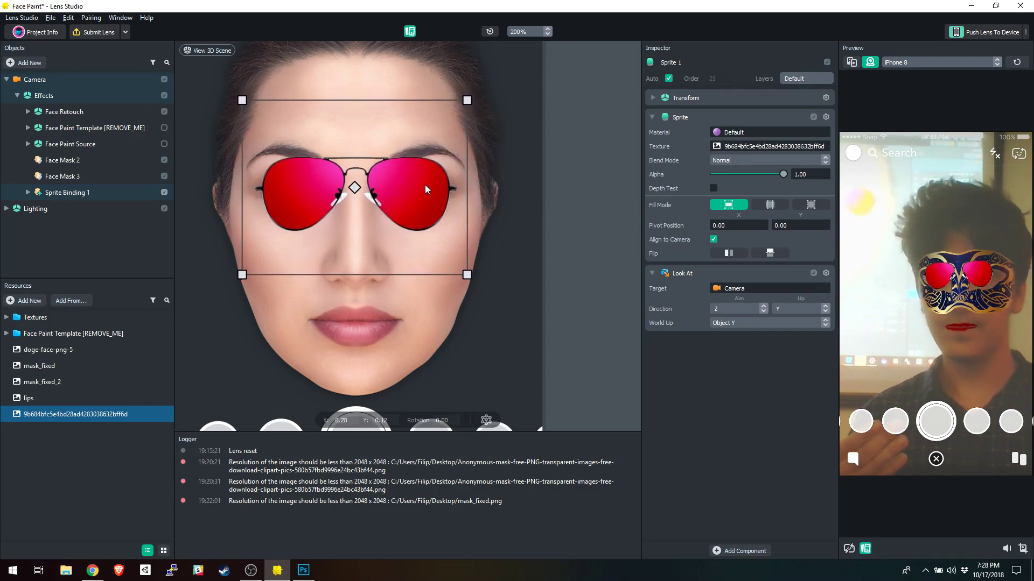
left_click_drag(468, 101, 581, 63)
left_click_drag(510, 154, 452, 175)
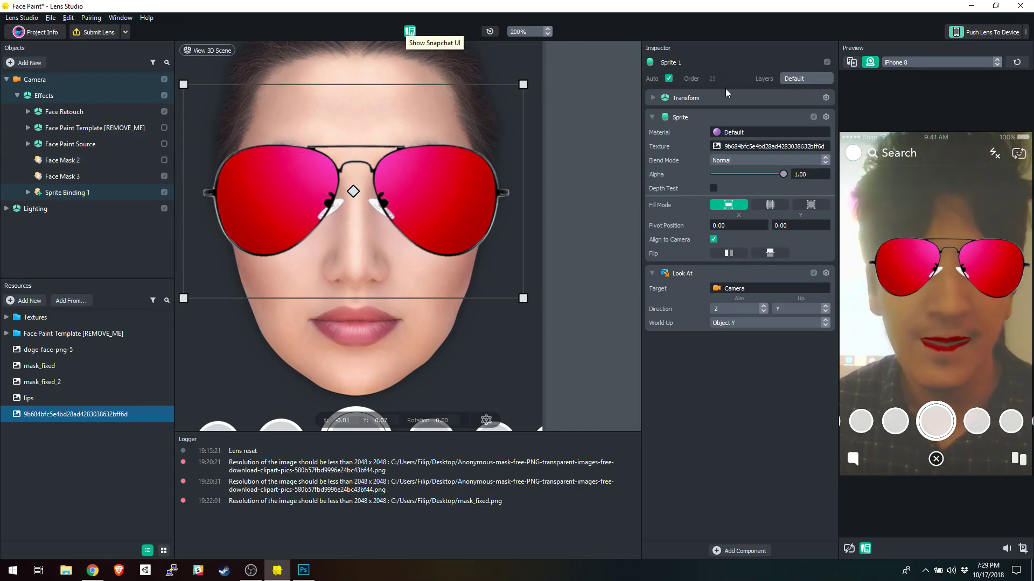
Step: Set the blend mode of the sunglasses sprite to Multiply
left_click(748, 159)
left_click(746, 184)
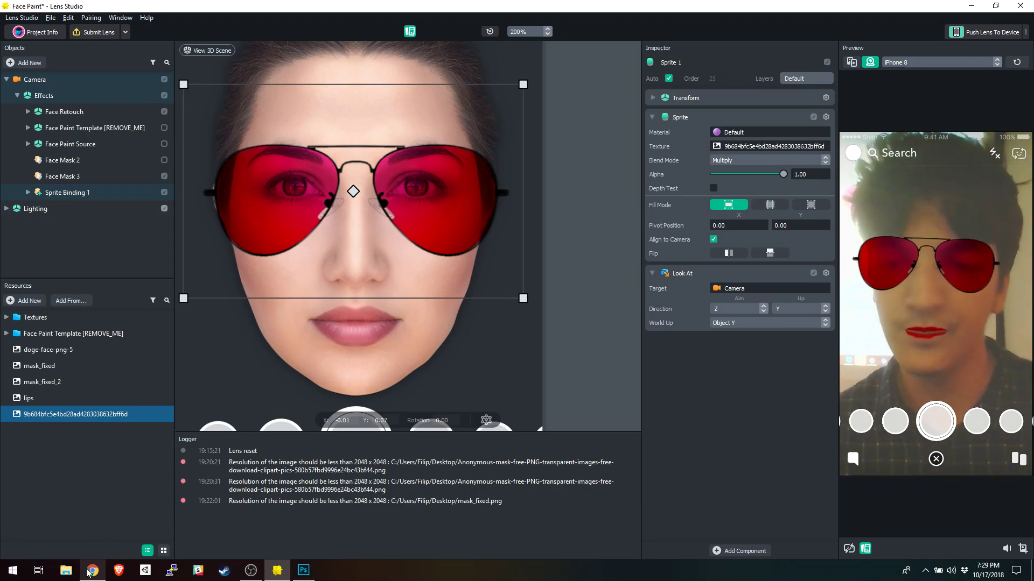
Step: Switch to Chrome and search Google Images for "hat png"
left_click(88, 525)
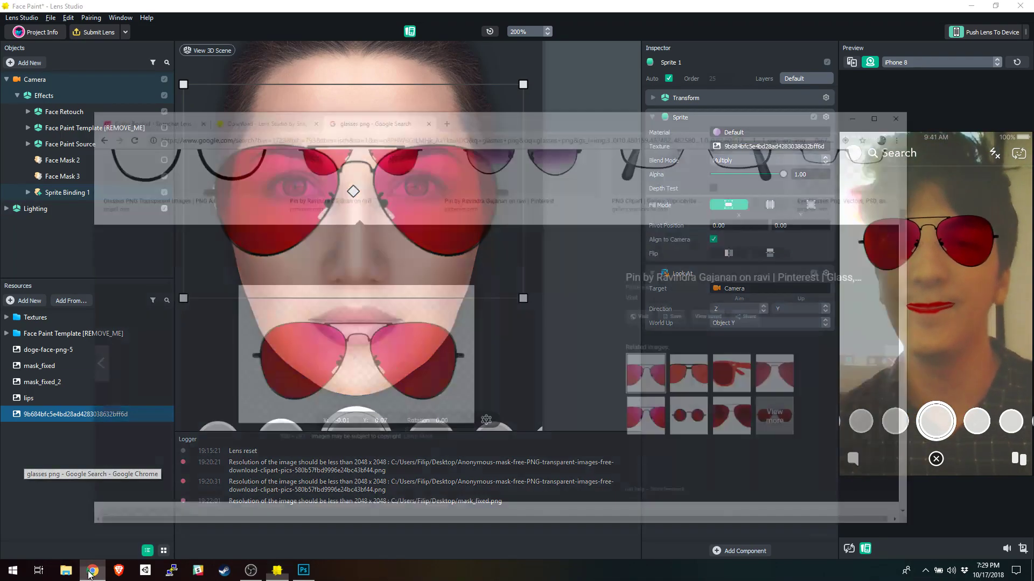
scroll(426, 90, "up", 8)
left_click_drag(291, 101, 162, 83)
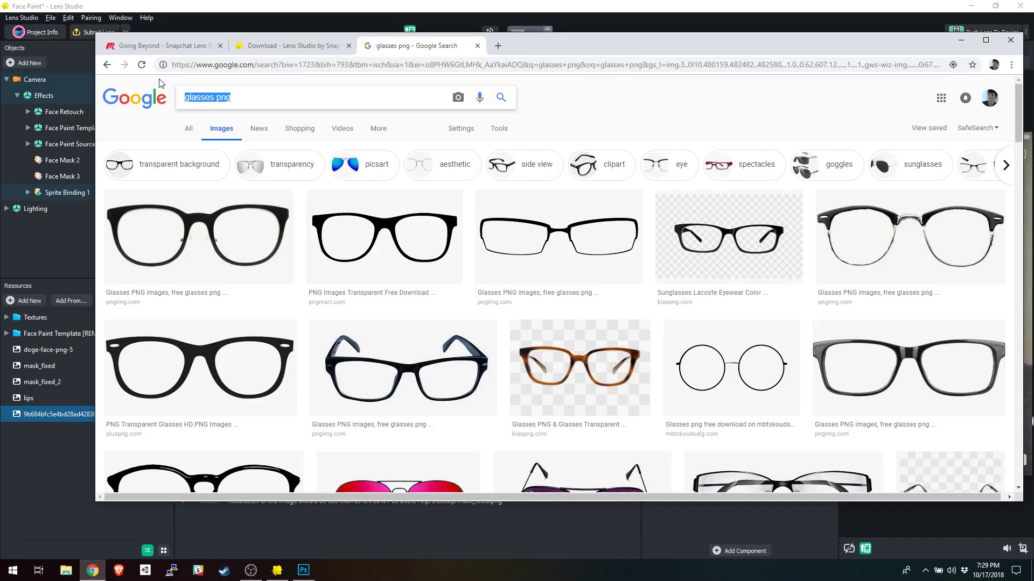
type("hat png")
key("Return")
Step: Pick the straw hat with the black ribbon from the image results and save the picture to the desktop
scroll(340, 217, "down", 2)
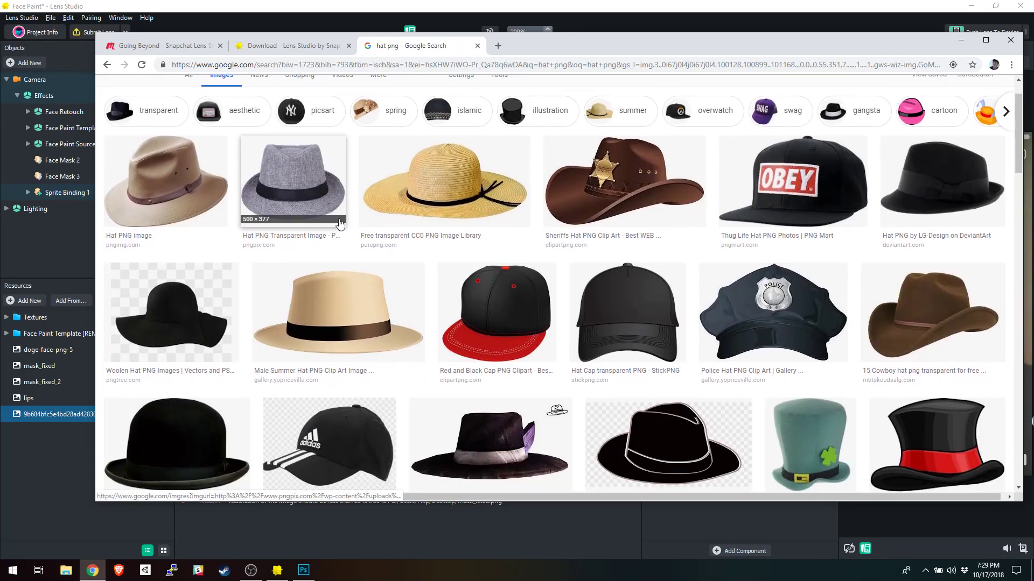
scroll(340, 217, "down", 1)
scroll(341, 215, "up", 2)
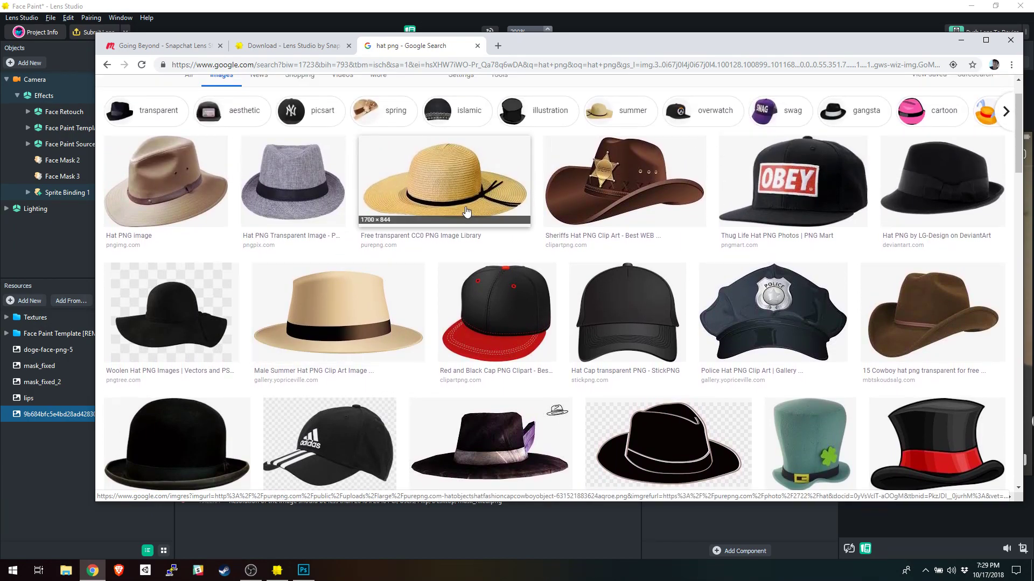
left_click(466, 212)
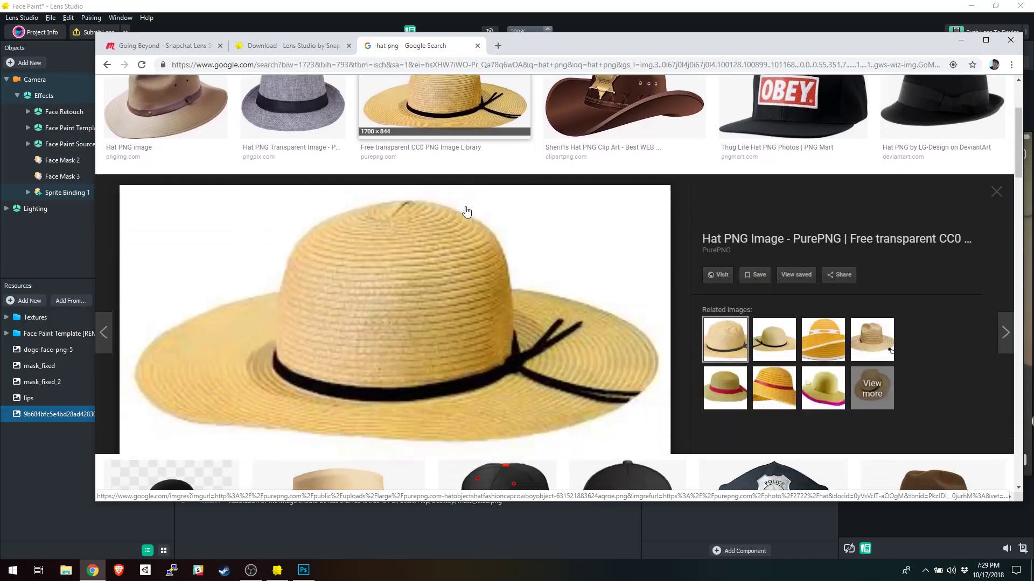
left_click(967, 8)
left_click_drag(452, 269, 69, 312)
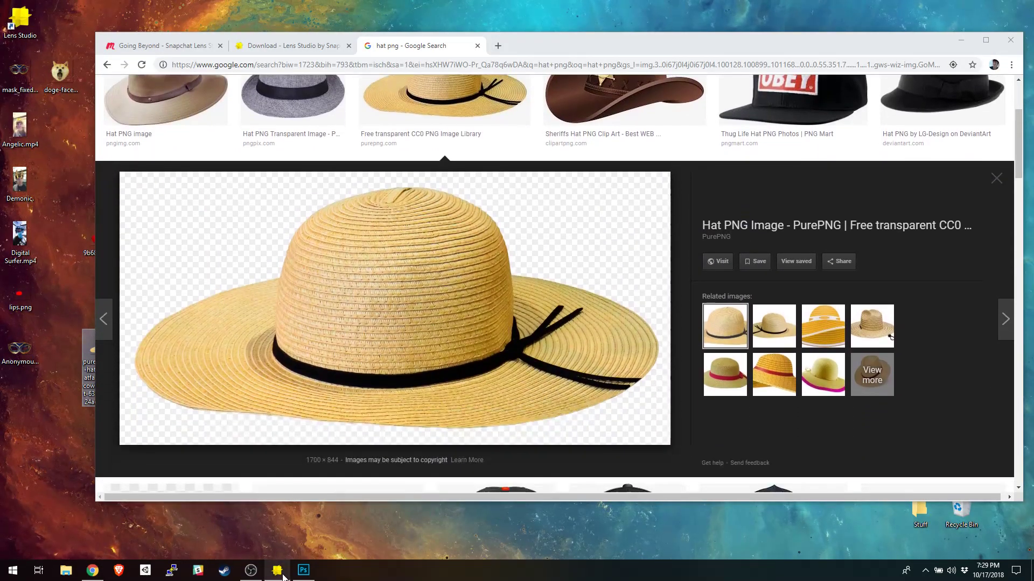
Step: Switch back to Lens Studio, restore its window to a smaller size, and import the straw hat image into the resources
left_click(276, 570)
left_click_drag(642, 7, 672, 32)
left_click_drag(89, 356, 307, 439)
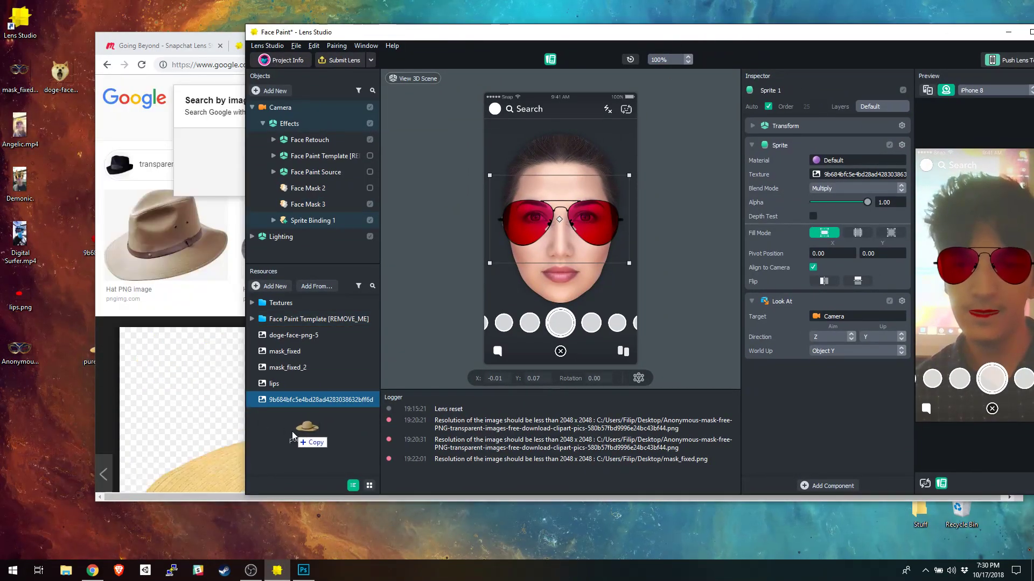
Step: Open the list of face effects for adding a new object
left_click(275, 90)
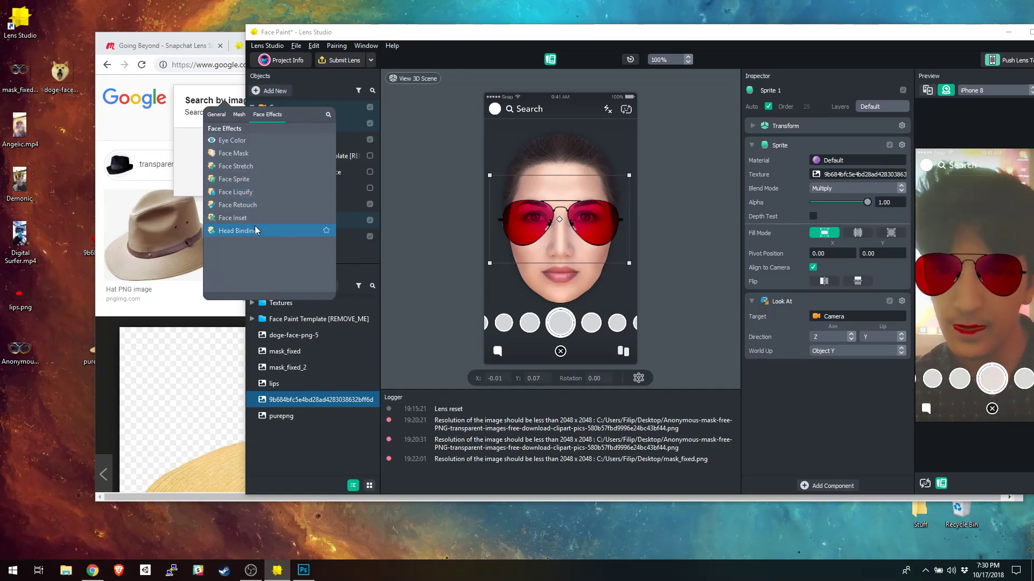
Step: Add a Face Sprite effect and assign the purepng hat image as its texture
left_click(257, 182)
left_click(302, 236)
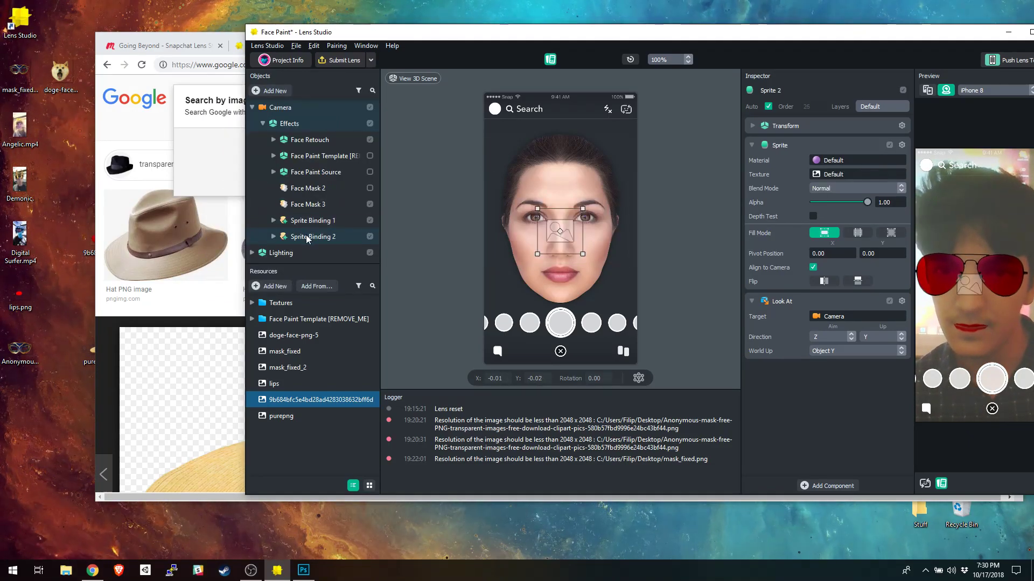
left_click_drag(293, 416, 838, 178)
Step: Maximize the window, then enlarge the hat sprite and place it on top of the head at about X -0.12, Y 0.74
left_click_drag(749, 29, 700, 0)
left_click_drag(390, 229, 364, 165)
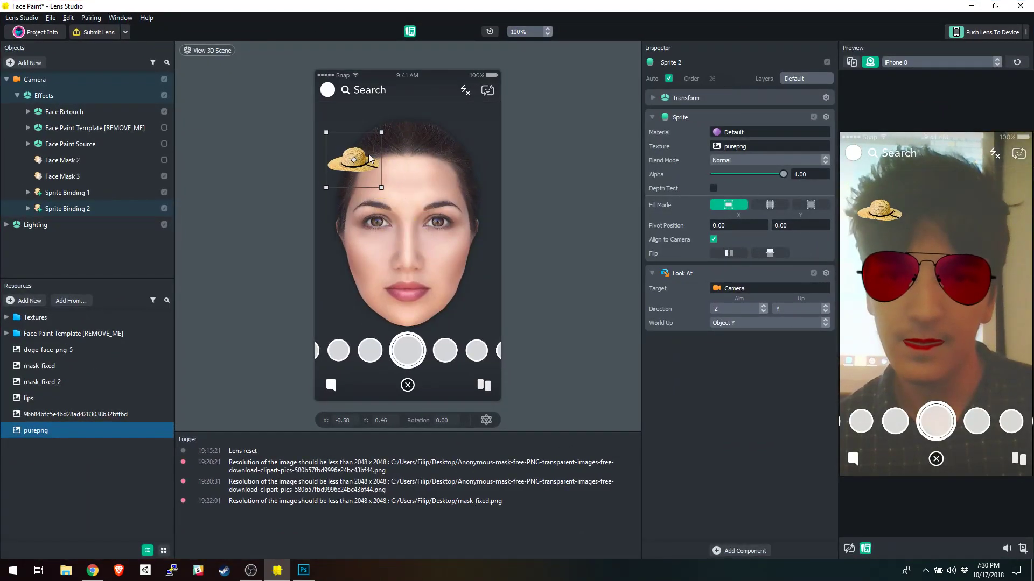
left_click_drag(383, 132, 592, 30)
left_click_drag(489, 135, 434, 159)
left_click_drag(531, 58, 570, 44)
left_click_drag(465, 146, 417, 146)
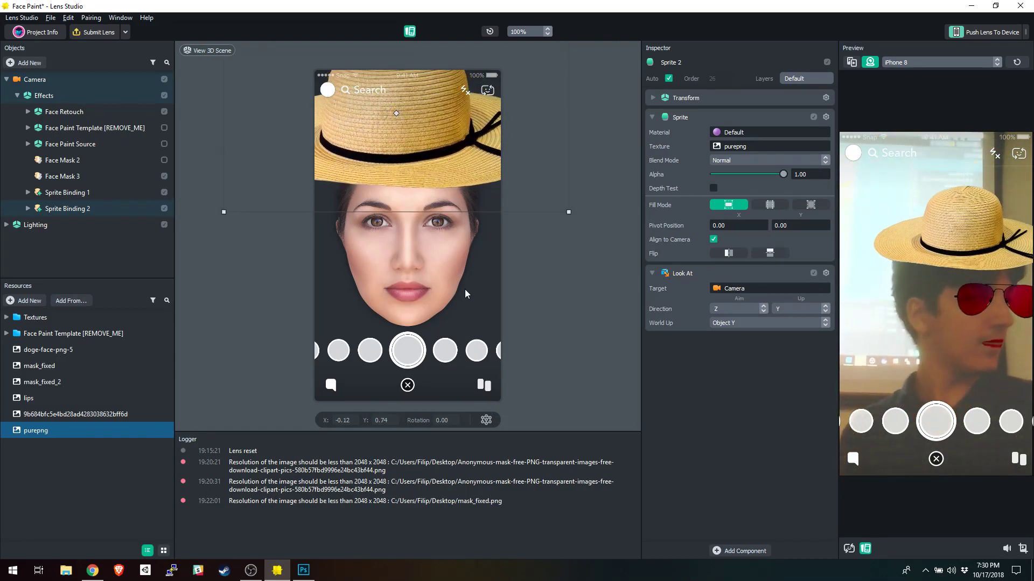
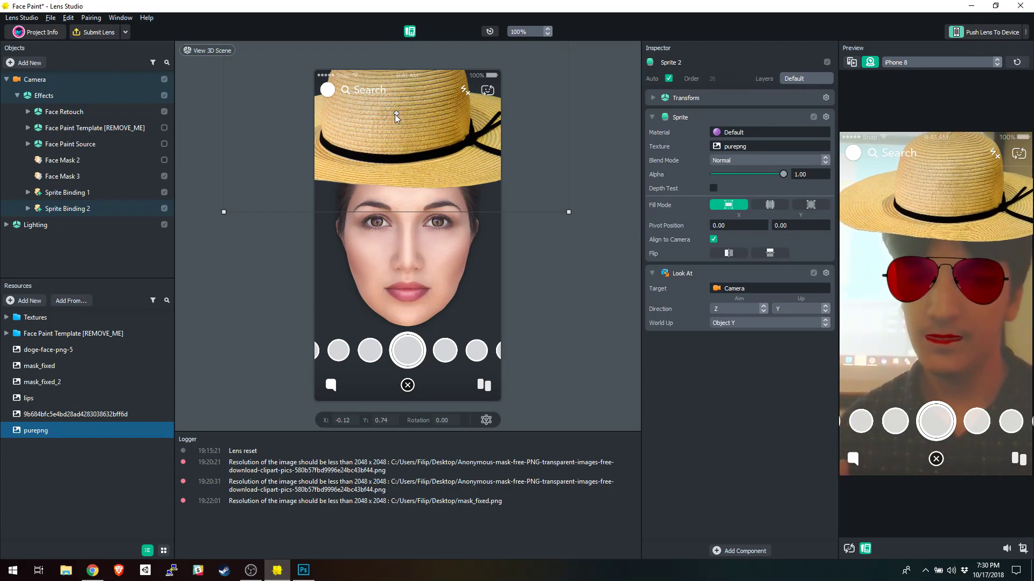
Step: Switch to Chrome and open blendswap.com
left_click(94, 570)
scroll(431, 269, "down", 3)
left_click(489, 66)
type("blendswap.com")
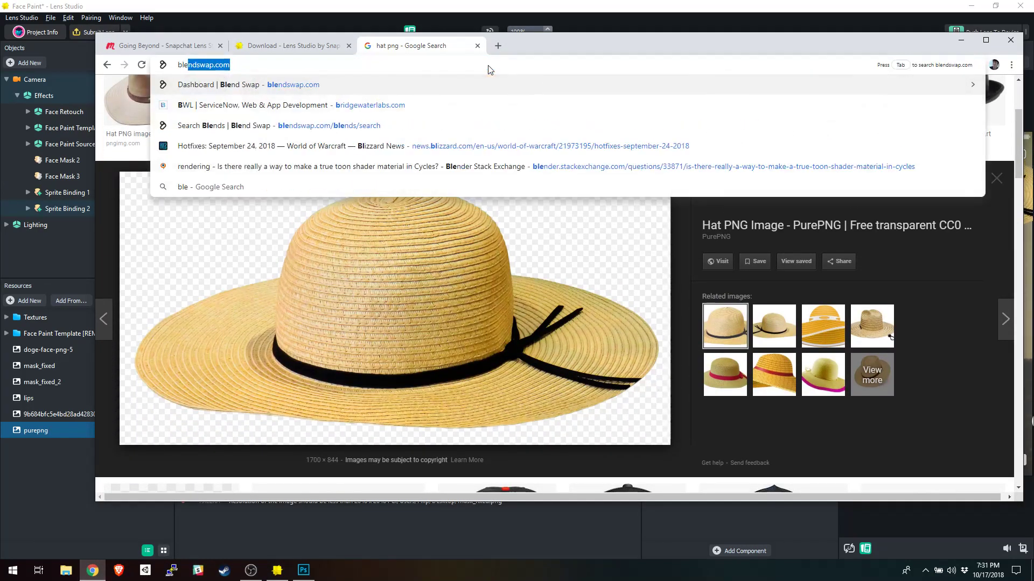
key("Return")
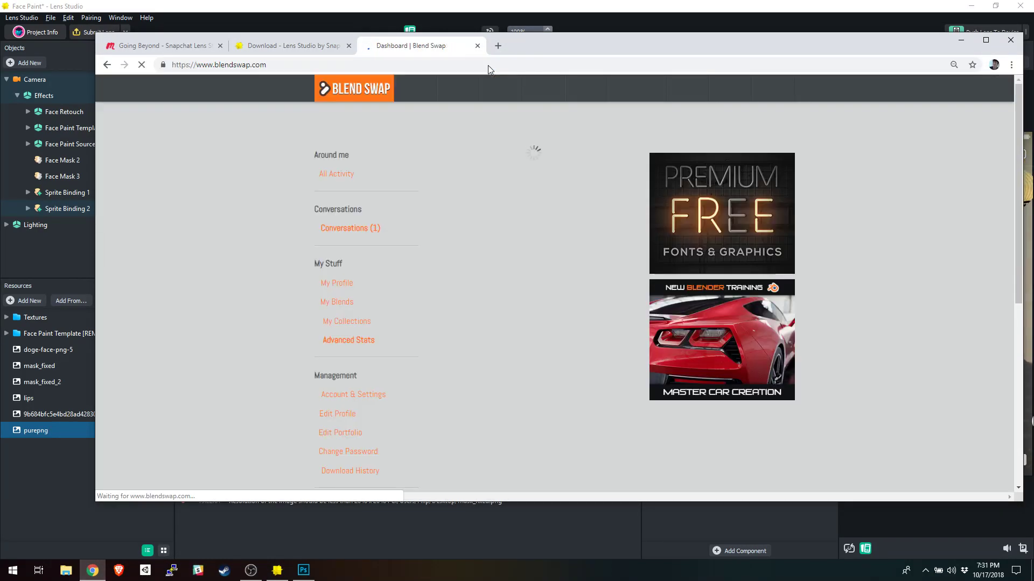
Step: Open the blend search page on Blend Swap and search for "hat"
mouse_move(473, 99)
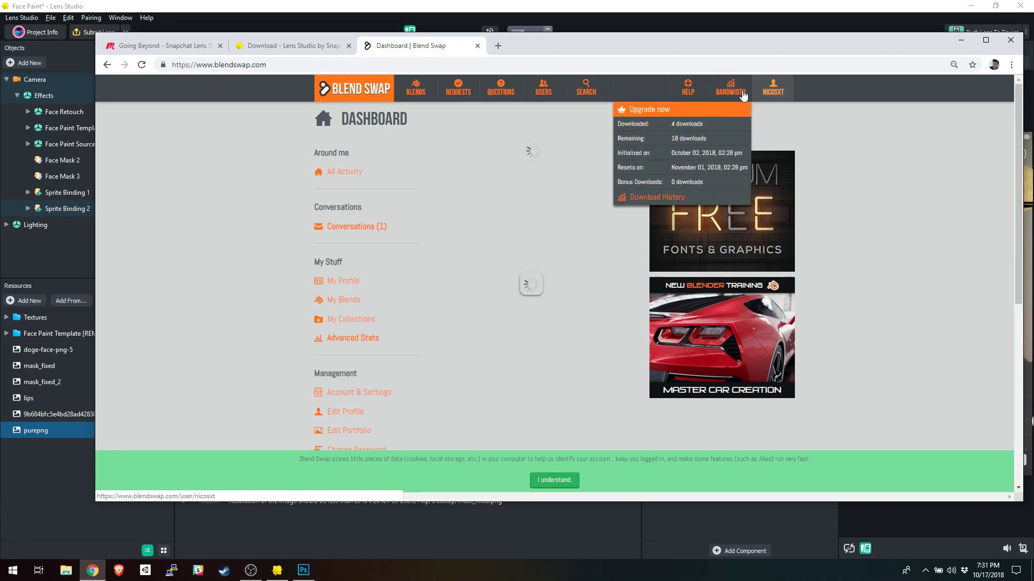
mouse_move(595, 91)
left_click(598, 108)
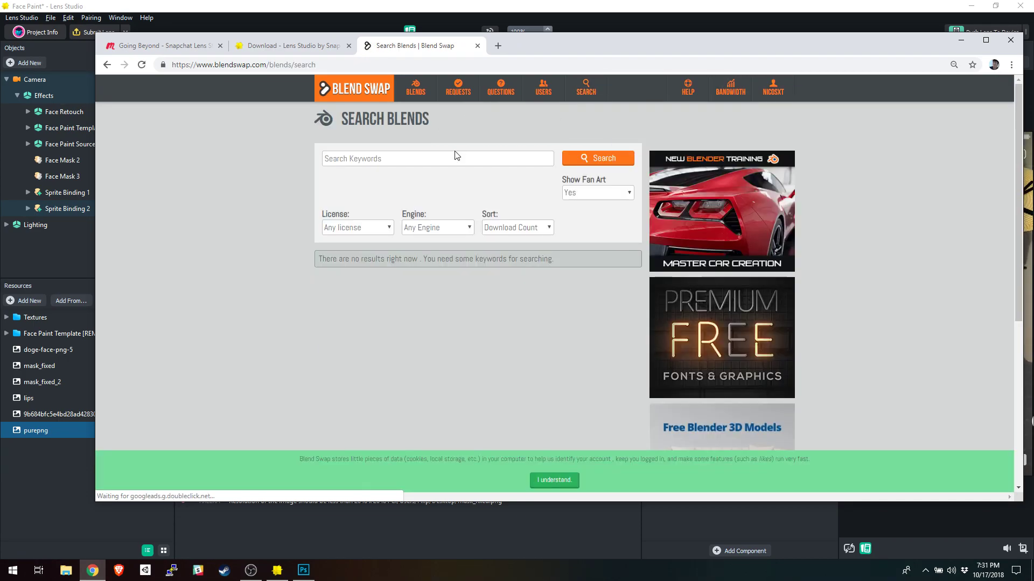
left_click(455, 155)
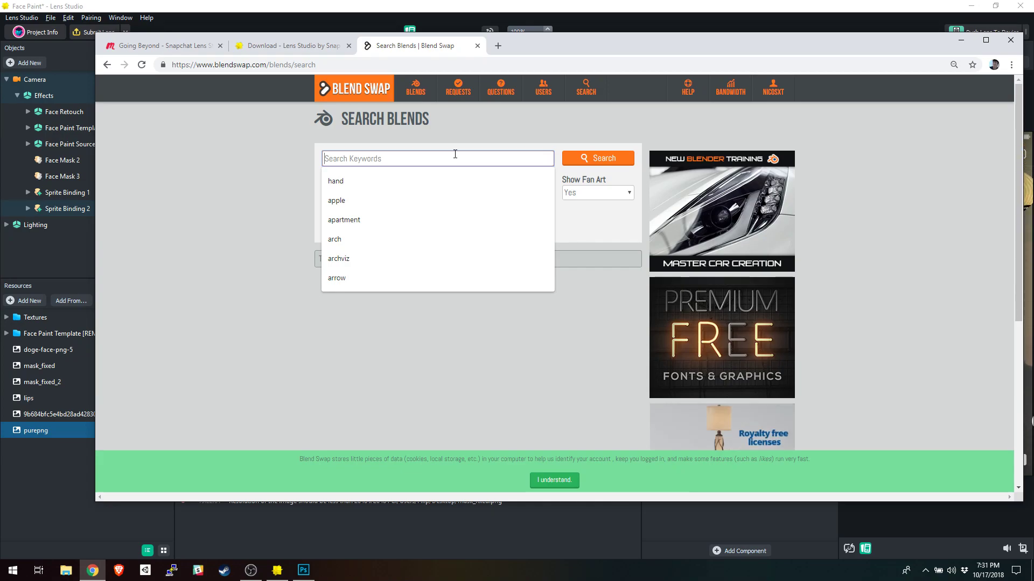
type("hats")
key("BackSpace")
key("Return")
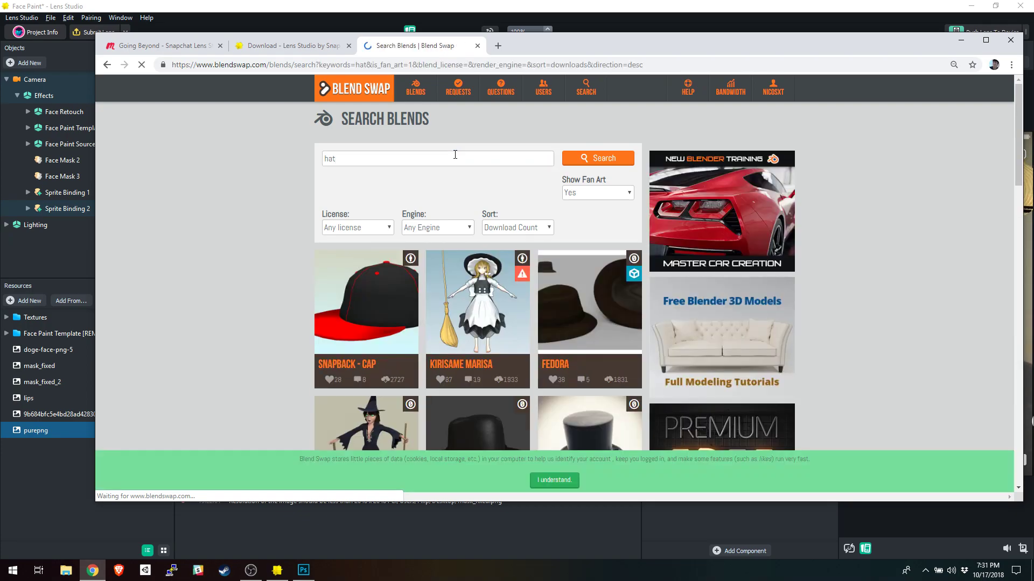
Step: Browse the hat search results and open the page of a Fedora model
scroll(350, 195, "down", 5)
scroll(337, 192, "down", 5)
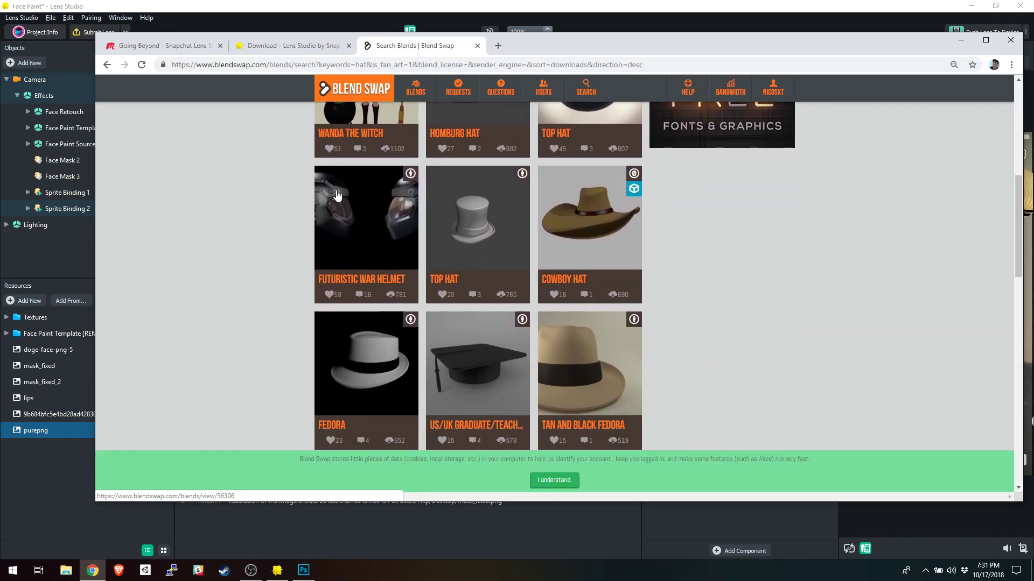
scroll(336, 195, "down", 10)
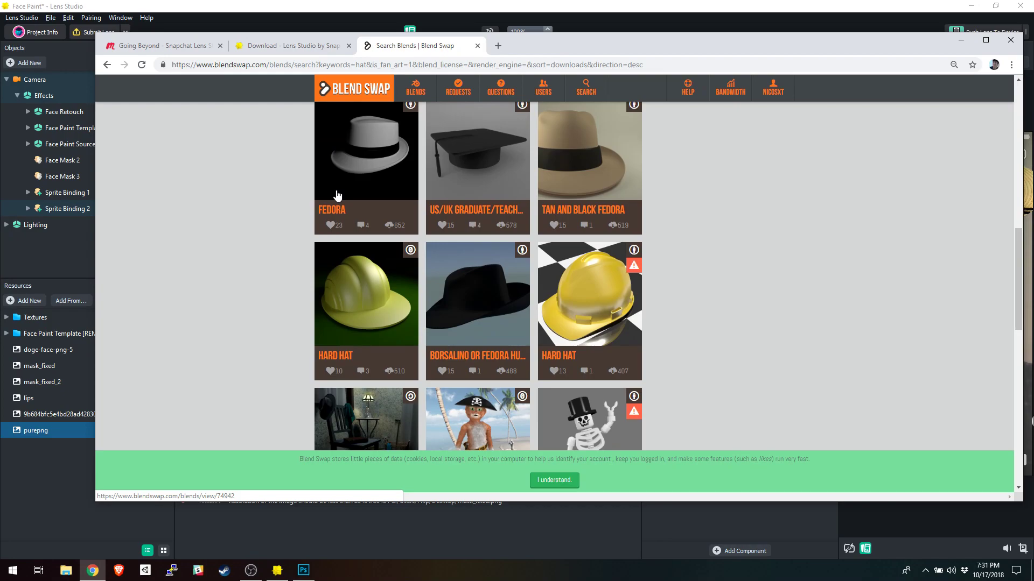
scroll(345, 204, "down", 3)
scroll(420, 226, "up", 2)
left_click(439, 235)
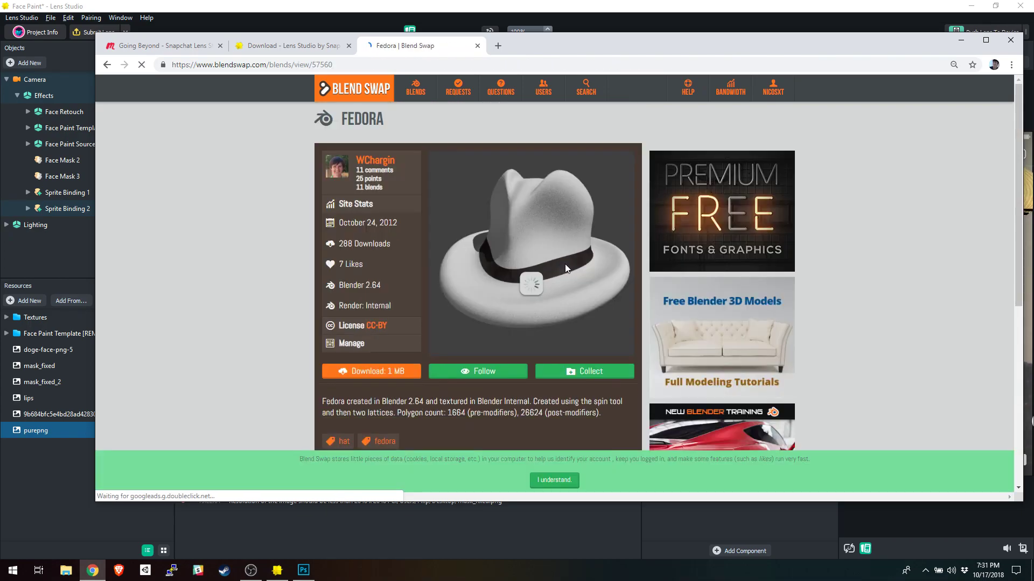
Step: Download the Fedora blend, accepting its CC-BY license terms
scroll(561, 260, "down", 4)
scroll(415, 222, "up", 1)
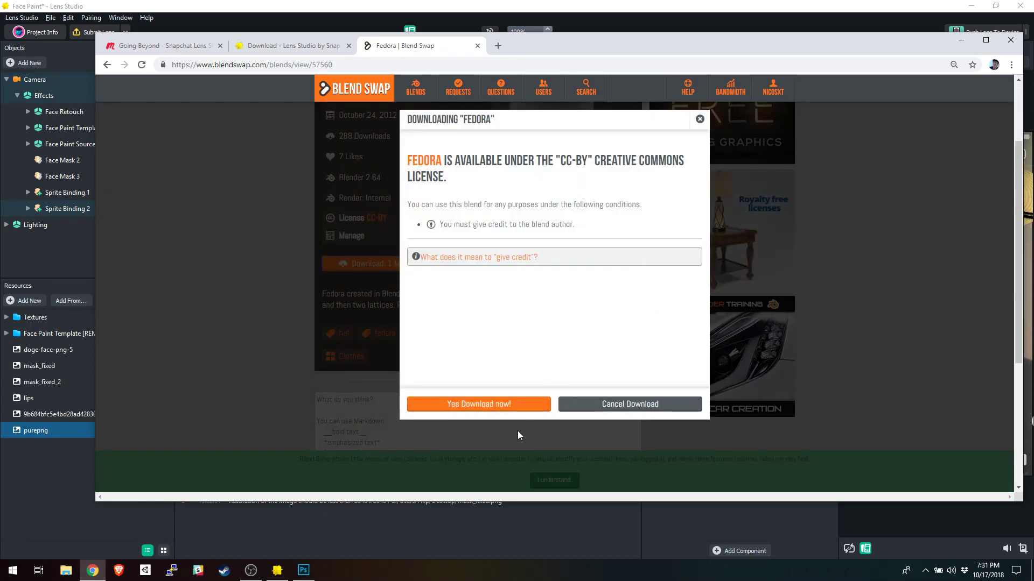
left_click(489, 408)
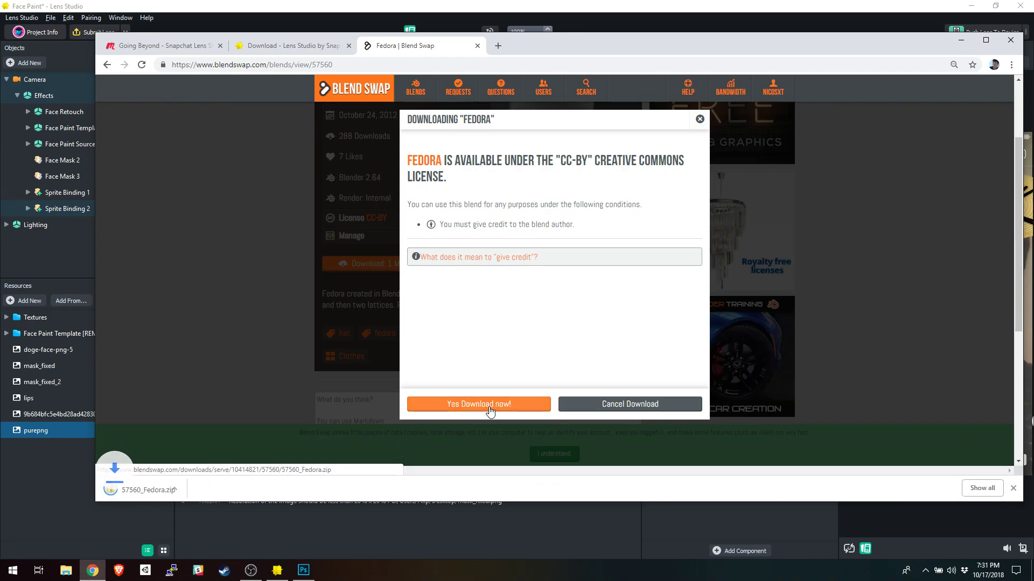
scroll(295, 267, "up", 2)
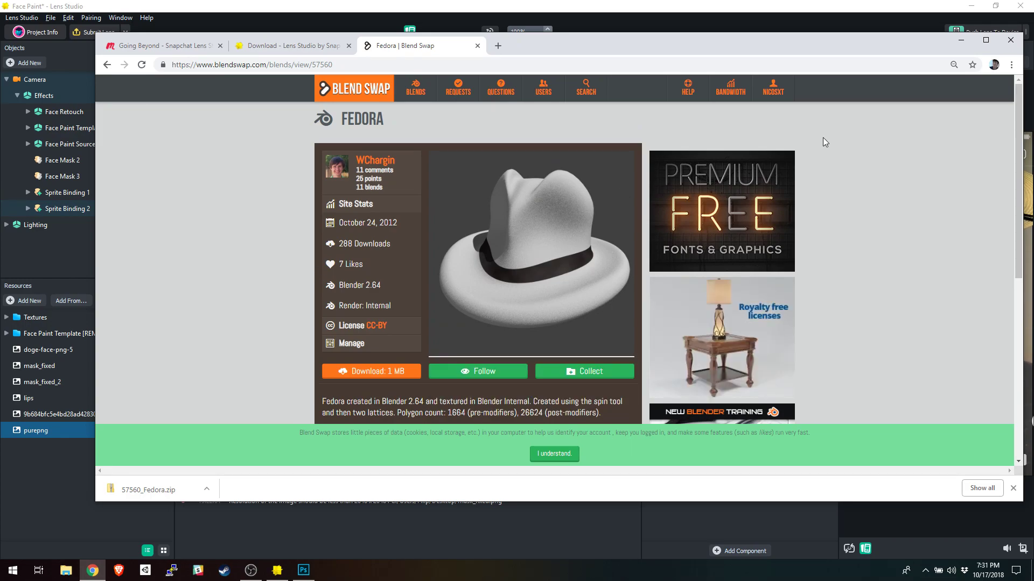
Step: Place the downloaded 57560_Fedora.zip on the desktop and extract it there
left_click(971, 5)
left_click_drag(148, 489, 20, 413)
right_click(21, 413)
mouse_move(102, 184)
left_click(208, 232)
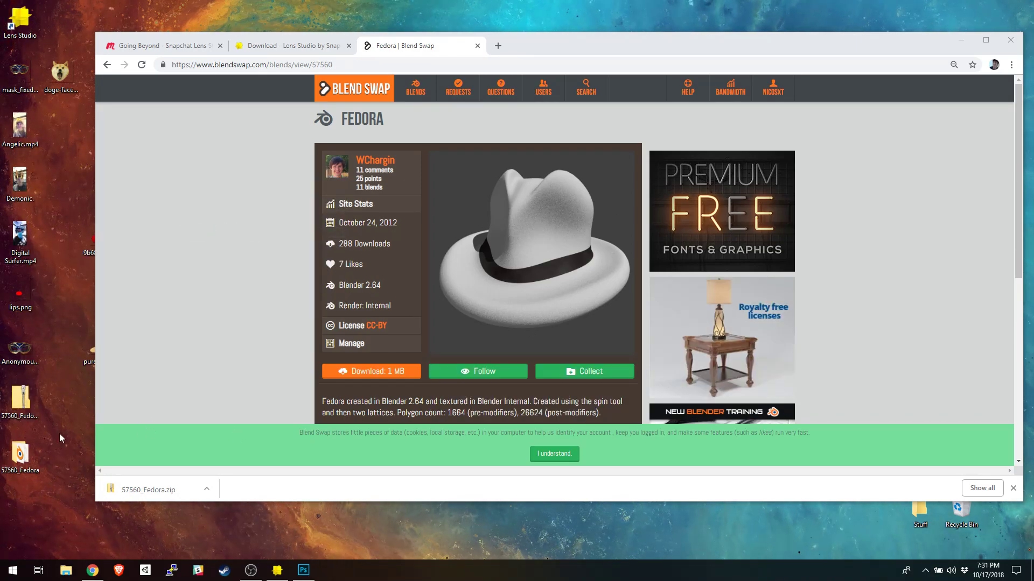
Step: Move the extracted 57560_Fedora folder to the upper desktop, open it, and open Fedora.blend in Blender
left_click_drag(21, 452, 58, 15)
double_click(58, 15)
left_click(952, 37)
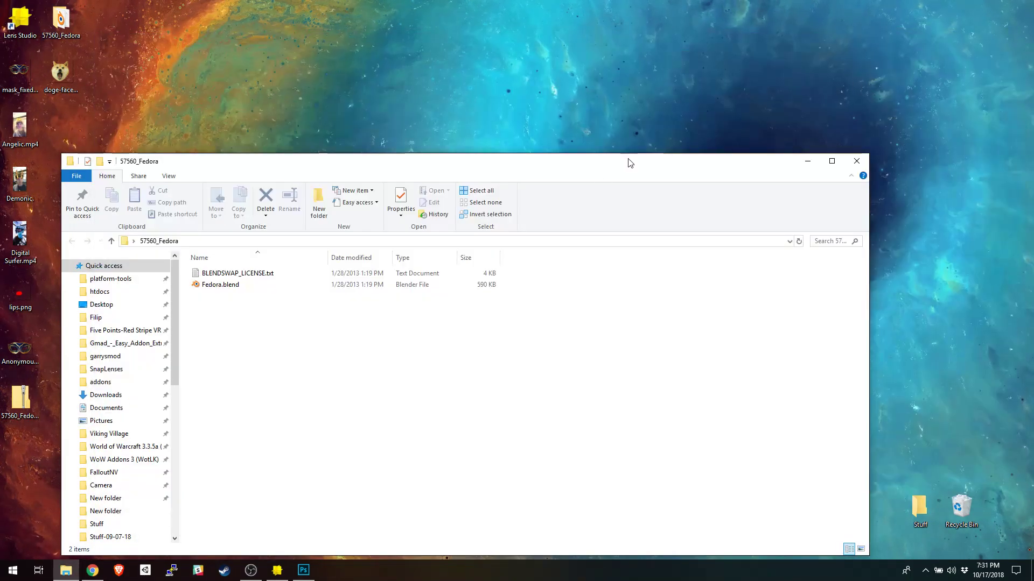
left_click_drag(614, 163, 700, 70)
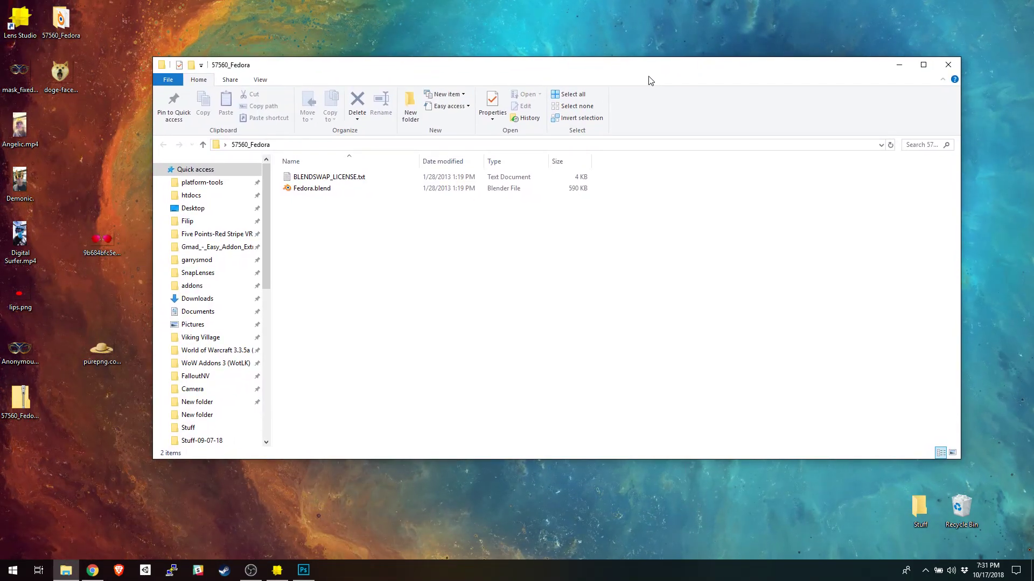
double_click(323, 191)
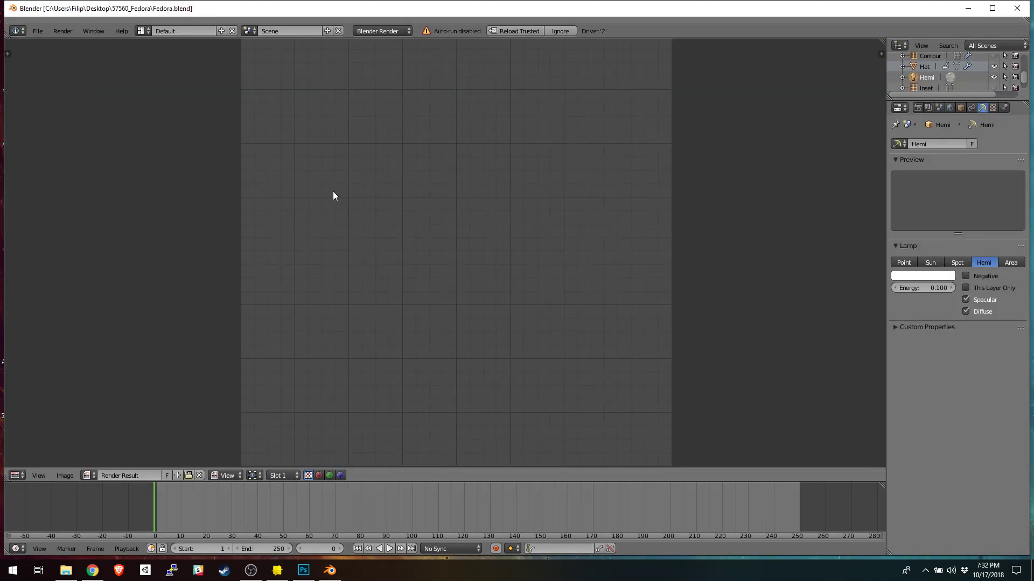
Step: Change the main image editor area to a 3D View to display the hat model
key("F12")
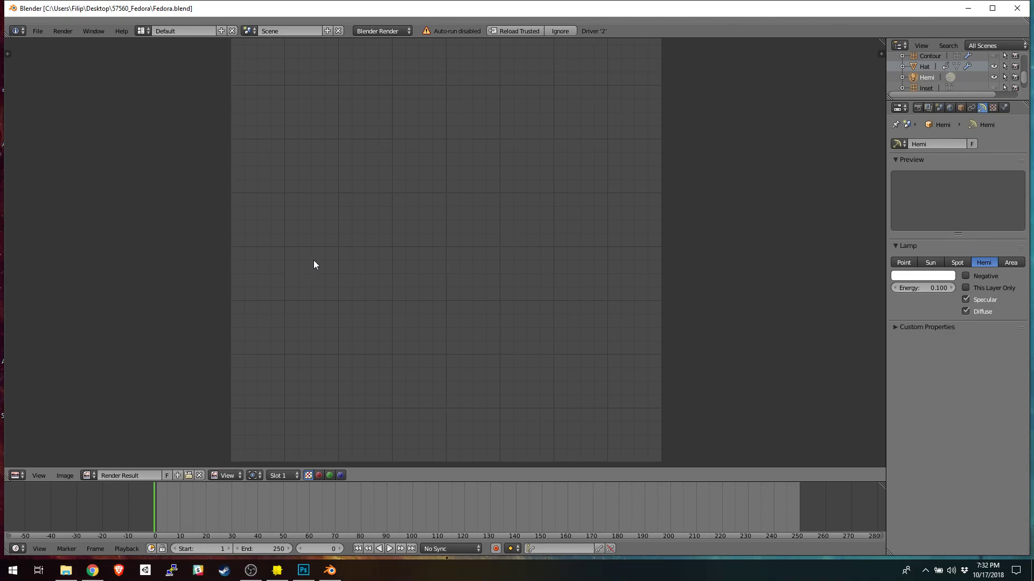
left_click(16, 476)
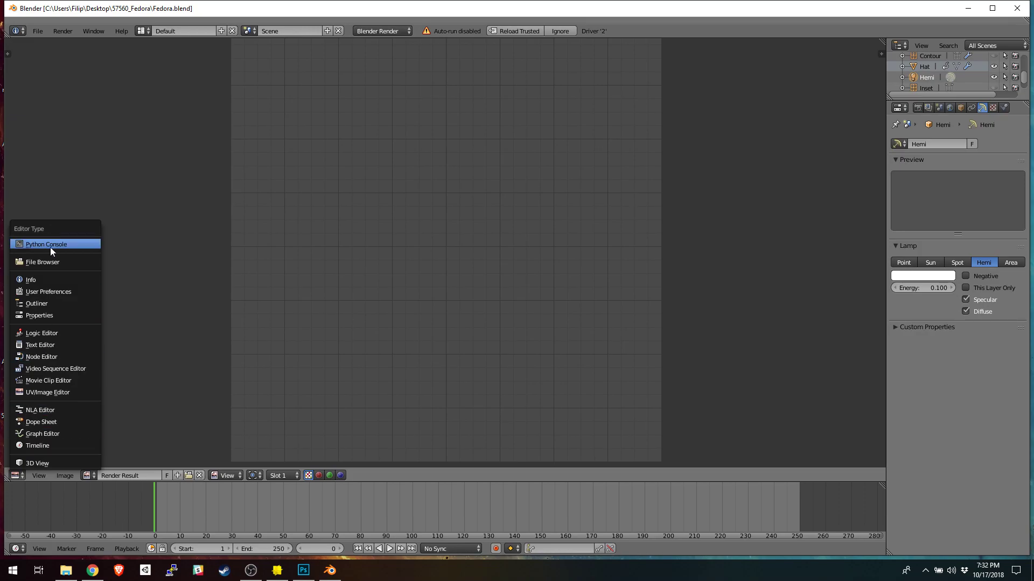
left_click(43, 463)
mouse_move(409, 279)
middle_mouse_down()
mouse_move(460, 266)
mouse_move(415, 290)
middle_mouse_up()
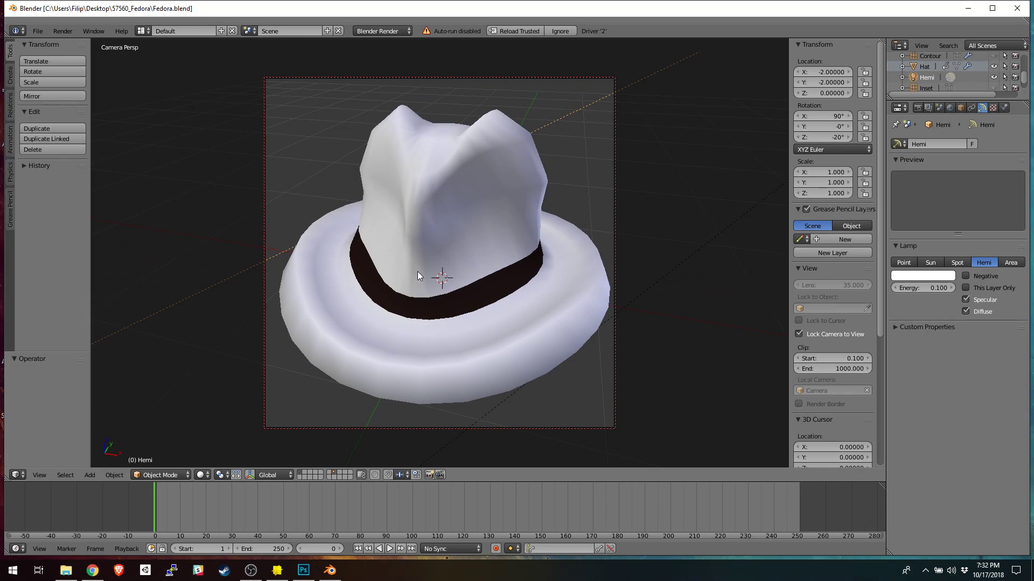
Step: Export the hat scene as Fedora.fbx to the Desktop folder
left_click(42, 34)
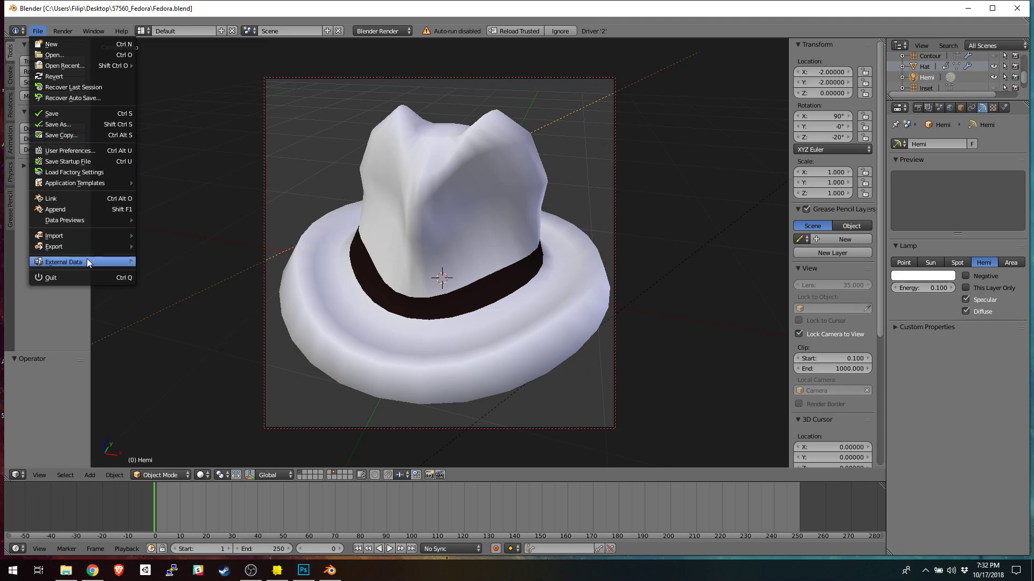
mouse_move(85, 249)
left_click(161, 279)
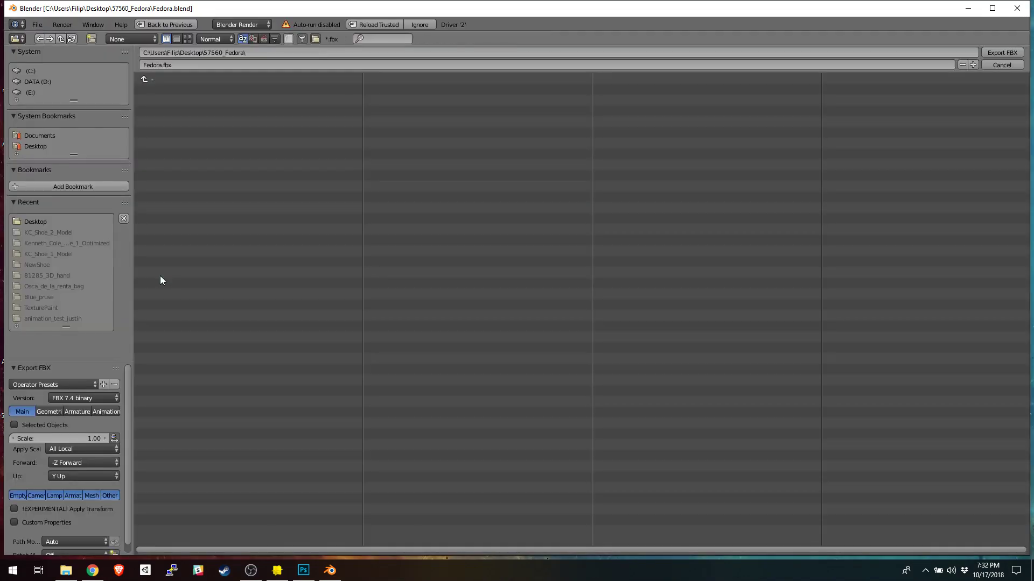
left_click(39, 145)
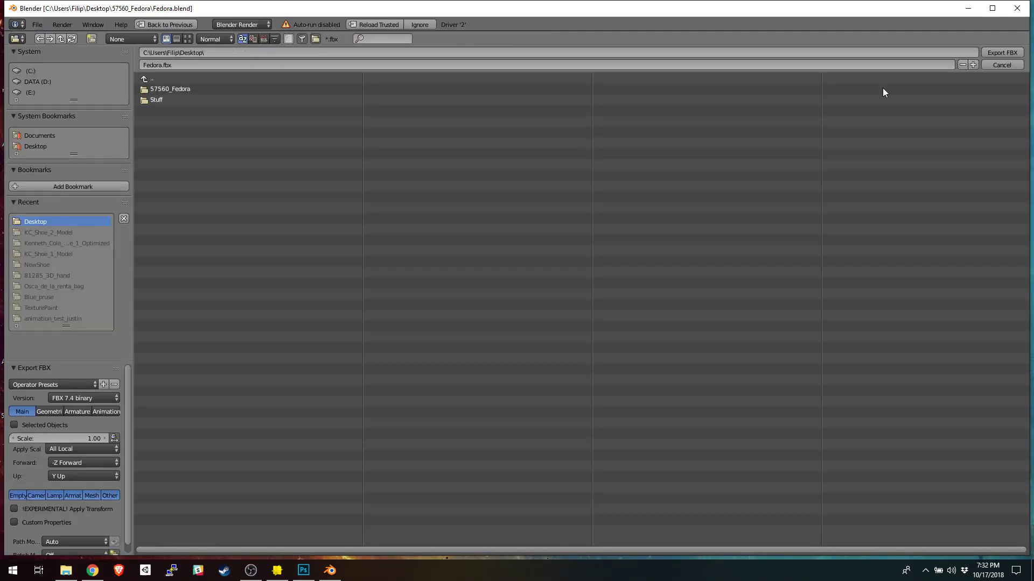
left_click(999, 49)
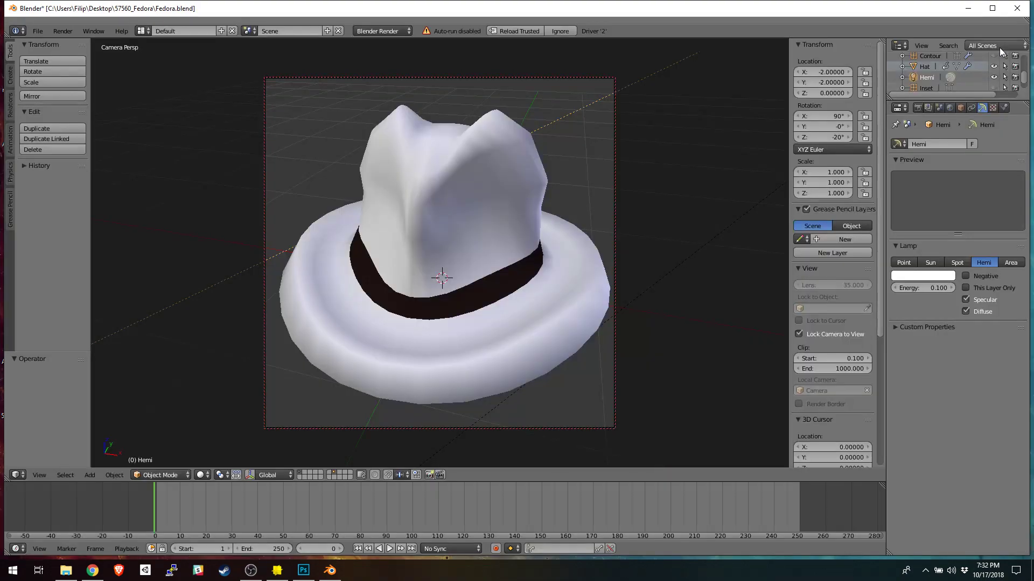
Step: Switch back to Lens Studio and import Fedora.fbx from the desktop into the project's resources
left_click(968, 9)
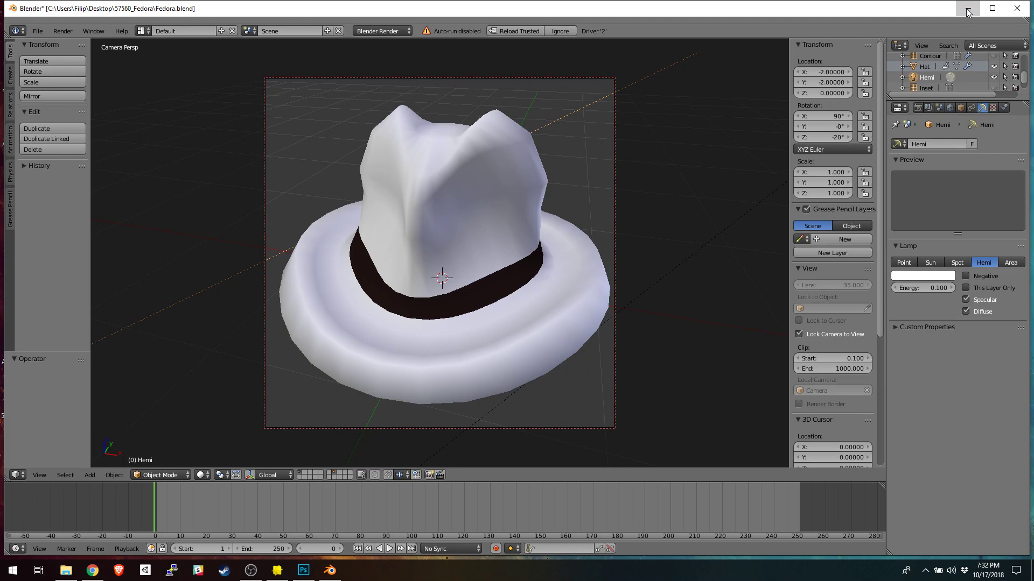
left_click(24, 446)
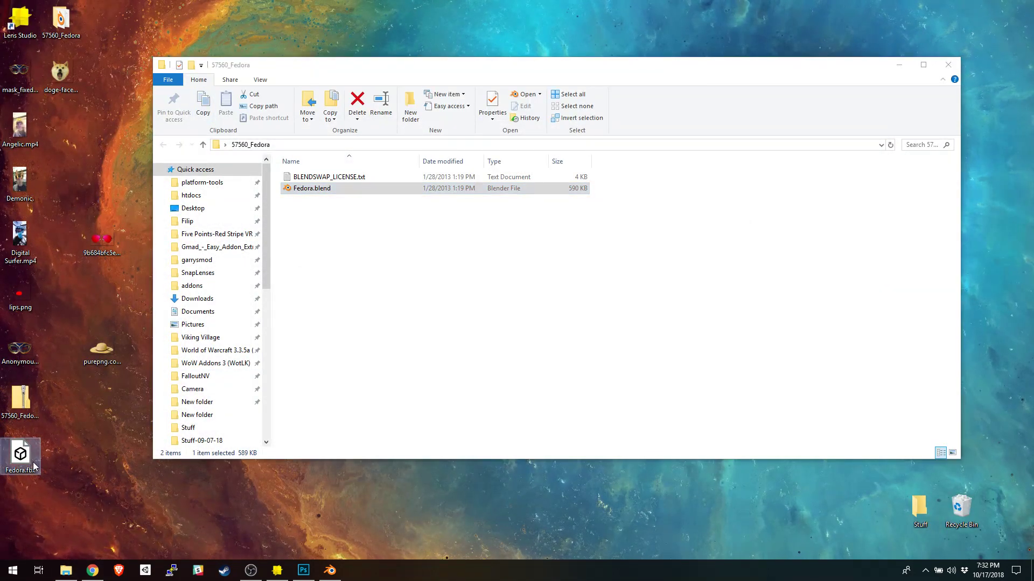
left_click(277, 571)
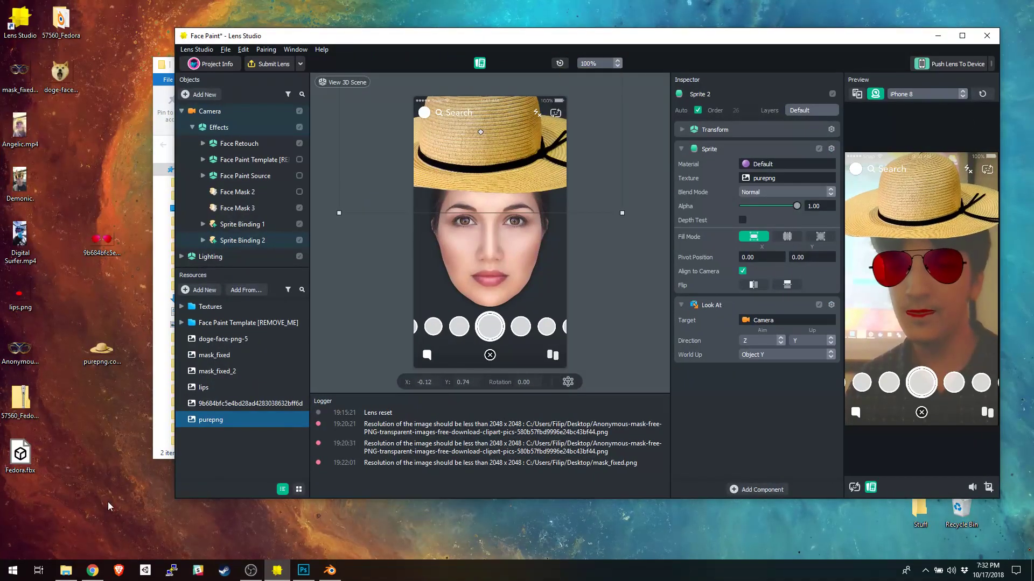
left_click(32, 465)
left_click_drag(31, 464, 271, 462)
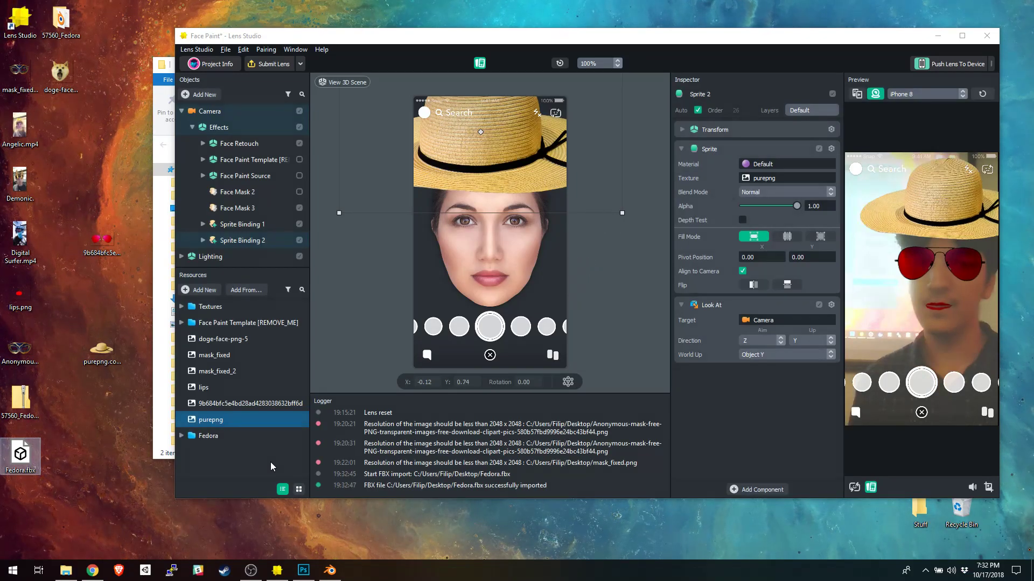
Step: Switch to the 3D scene view to inspect the imported fedora, clear the selection, and maximize the window
left_click(353, 83)
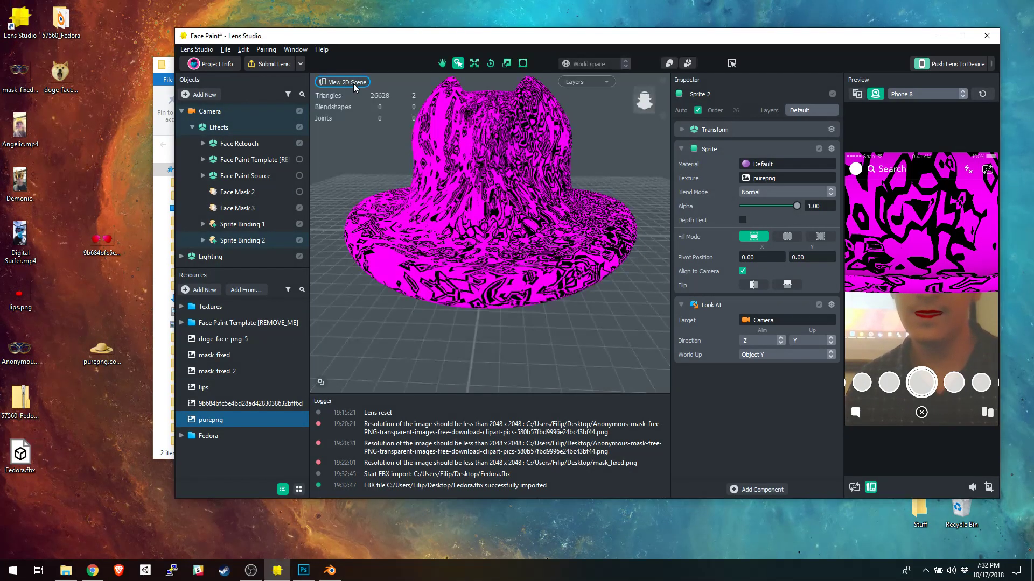
right_click_drag(466, 209, 494, 266)
left_click(548, 328)
right_click_drag(548, 327, 570, 322)
left_click_drag(565, 34, 509, 10)
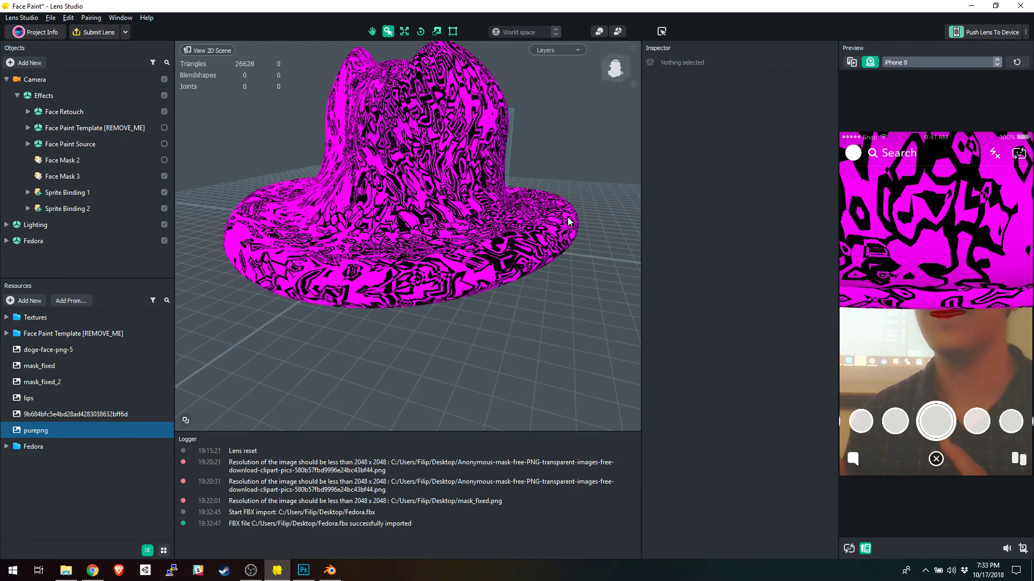
Step: Turn off the base texture on the imported fedora's Hat and Band materials
left_click(6, 447)
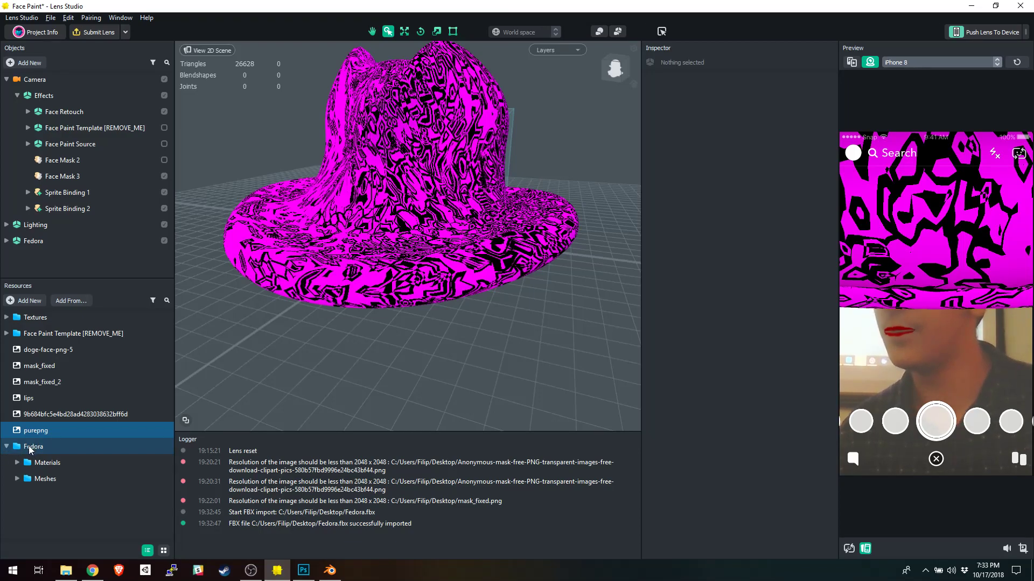
left_click(30, 450)
left_click(18, 465)
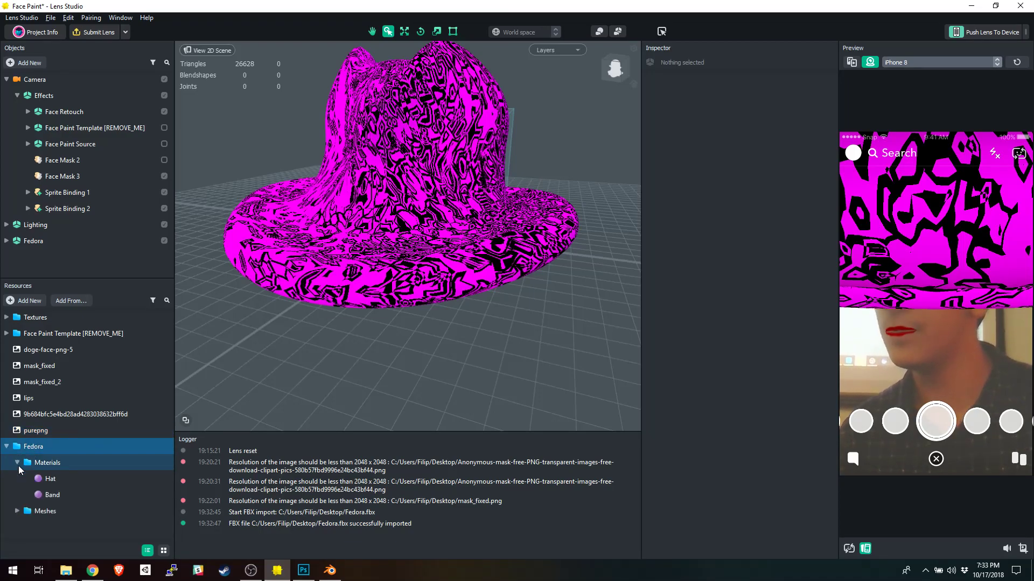
left_click(59, 482)
left_click(56, 490)
left_click(54, 481)
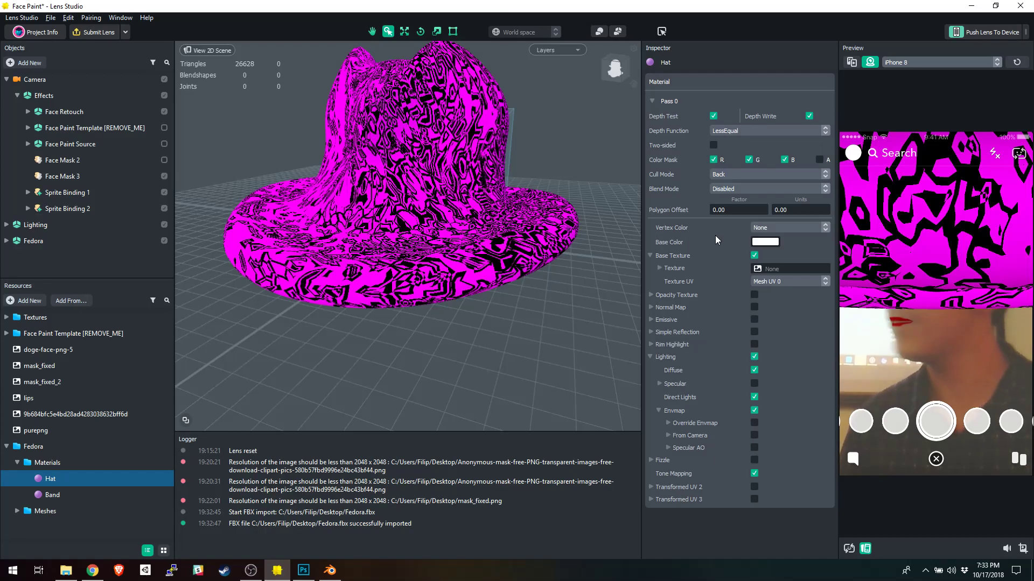
left_click(754, 256)
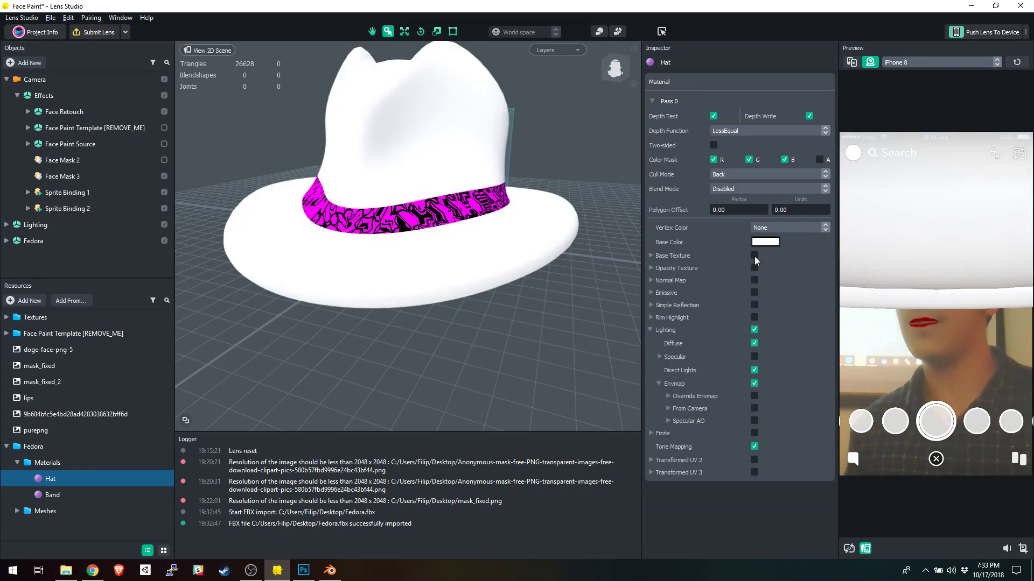
left_click(60, 491)
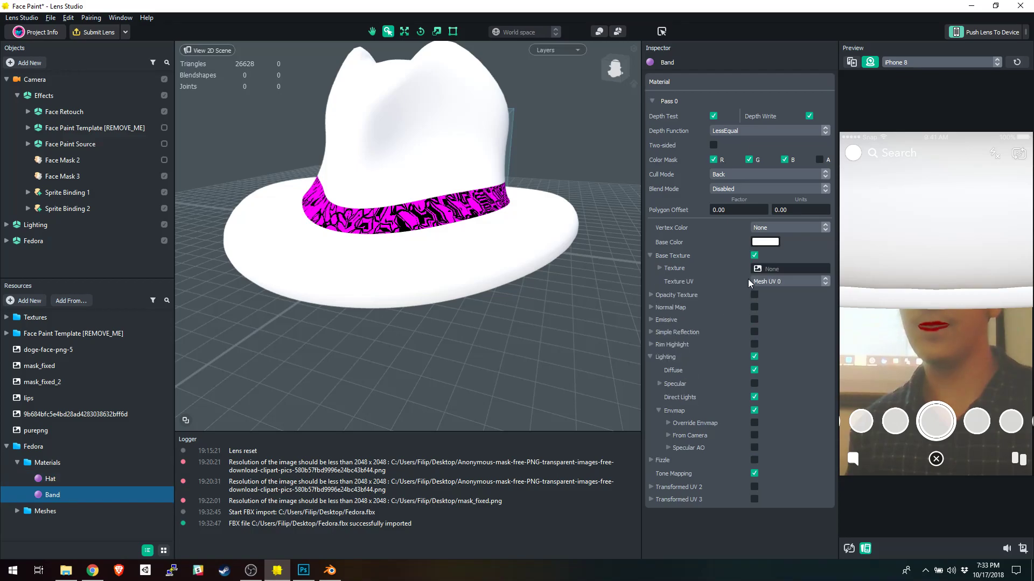
left_click(755, 256)
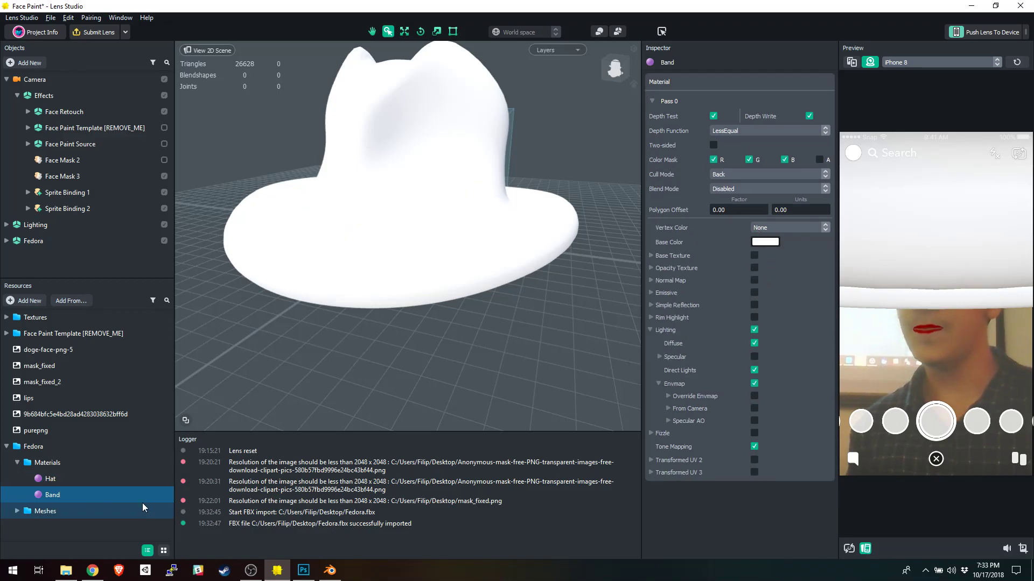
Step: Change the Hat material's base color to a medium brown
left_click(48, 480)
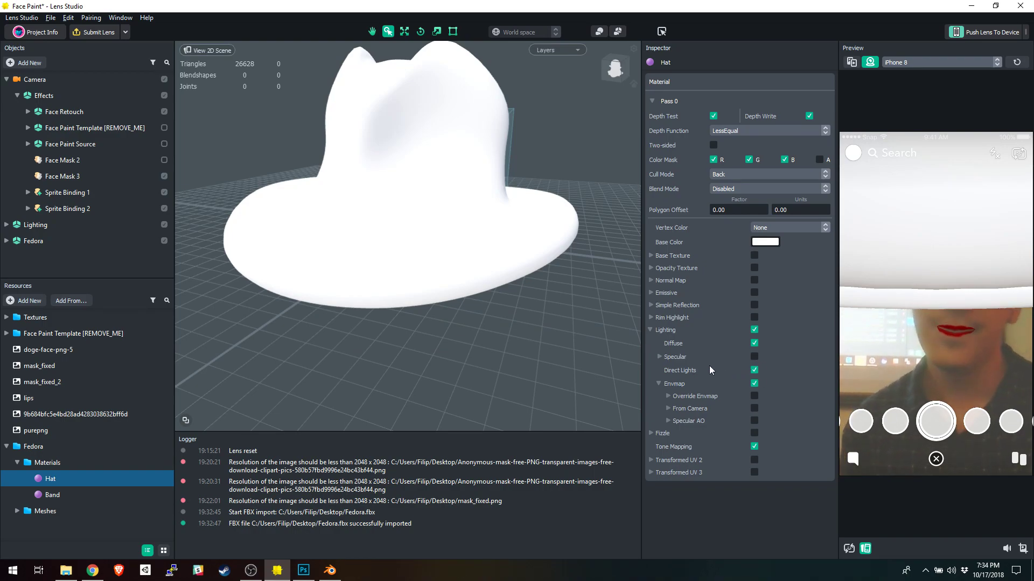
left_click(765, 242)
mouse_move(587, 220)
left_mouse_down()
mouse_move(562, 267)
mouse_move(532, 280)
mouse_move(596, 266)
mouse_move(514, 187)
left_mouse_up()
left_click_drag(641, 184, 640, 280)
left_click_drag(513, 191, 513, 187)
left_click_drag(645, 276, 644, 246)
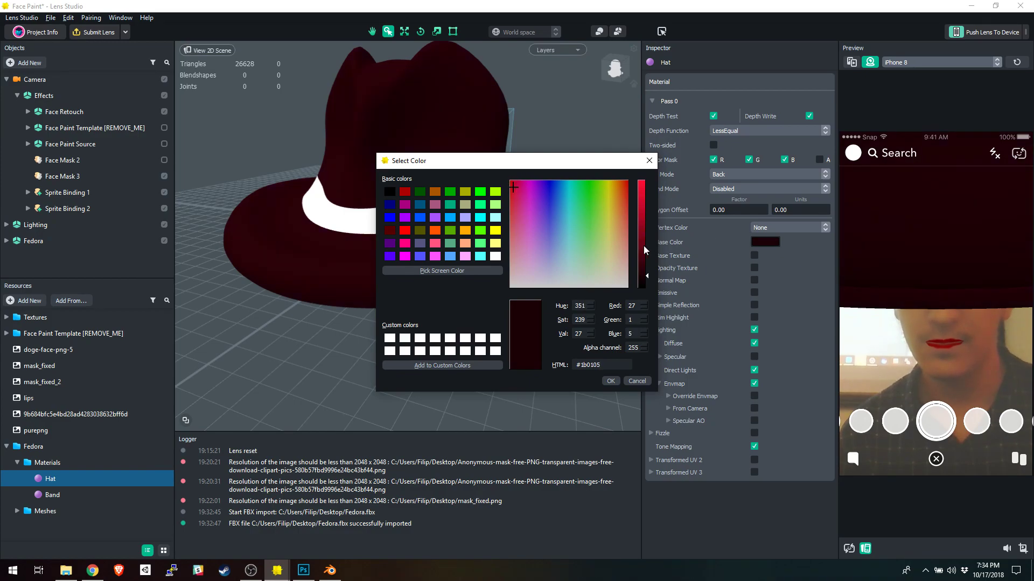
mouse_move(517, 193)
left_mouse_down()
mouse_move(612, 187)
mouse_move(614, 211)
mouse_move(628, 212)
mouse_move(618, 215)
left_mouse_up()
left_click(610, 382)
Step: Change the Band material's base color to dark gray
left_click(53, 496)
left_click(770, 246)
mouse_move(641, 258)
left_mouse_down()
mouse_move(642, 279)
mouse_move(641, 269)
left_mouse_up()
left_click(610, 382)
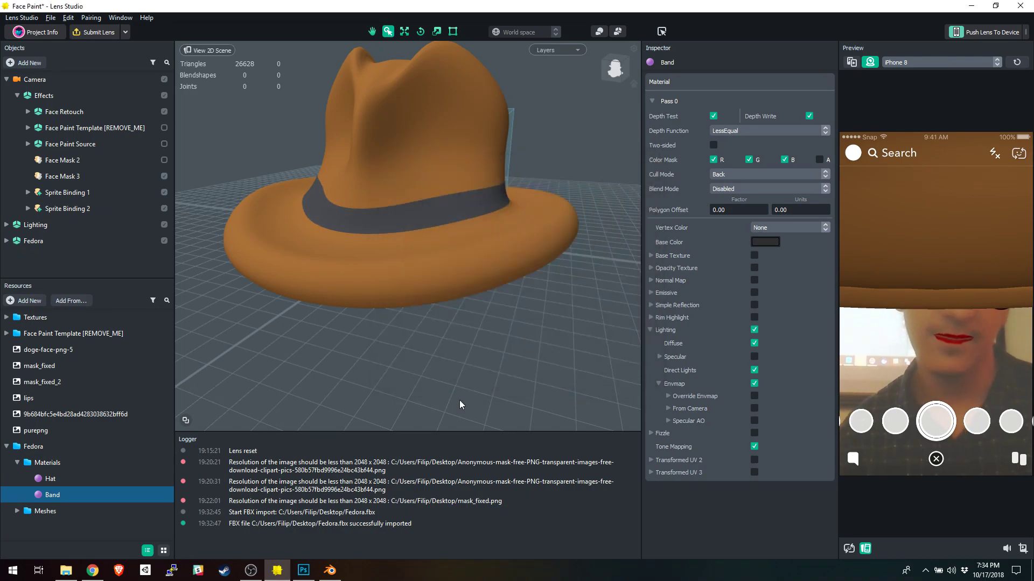
Step: Enable a white Rim Highlight on the Hat material with intensity about 0.563 and exponent about 4.366
left_click(112, 480)
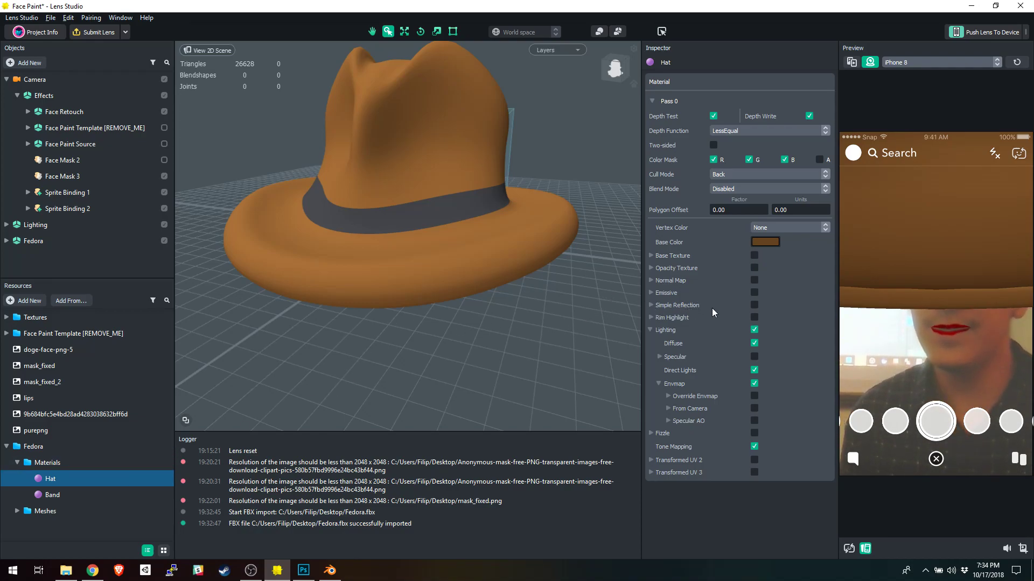
left_click(754, 318)
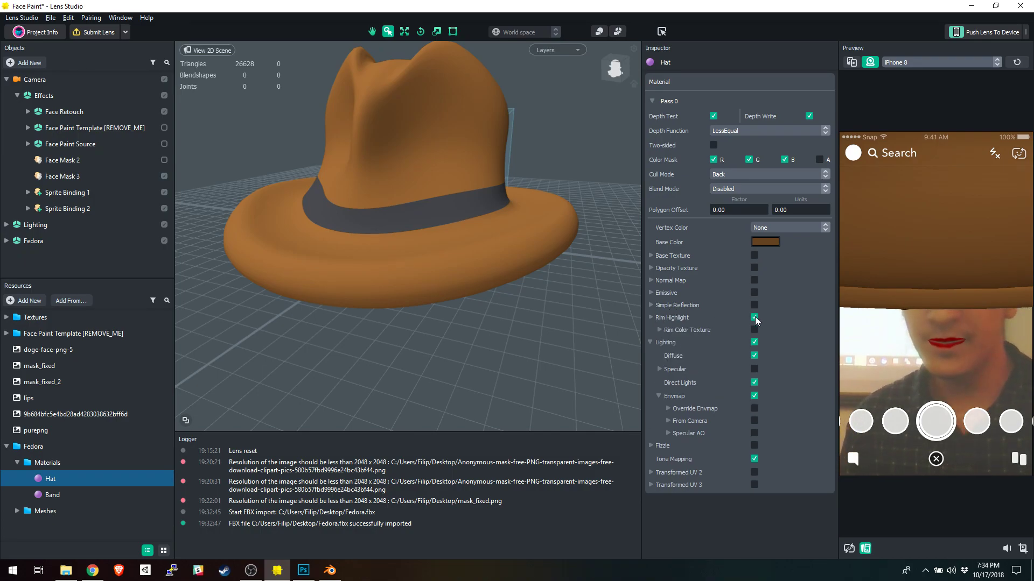
mouse_move(755, 347)
left_mouse_down()
mouse_move(784, 359)
mouse_move(757, 346)
left_mouse_up()
left_click(758, 359)
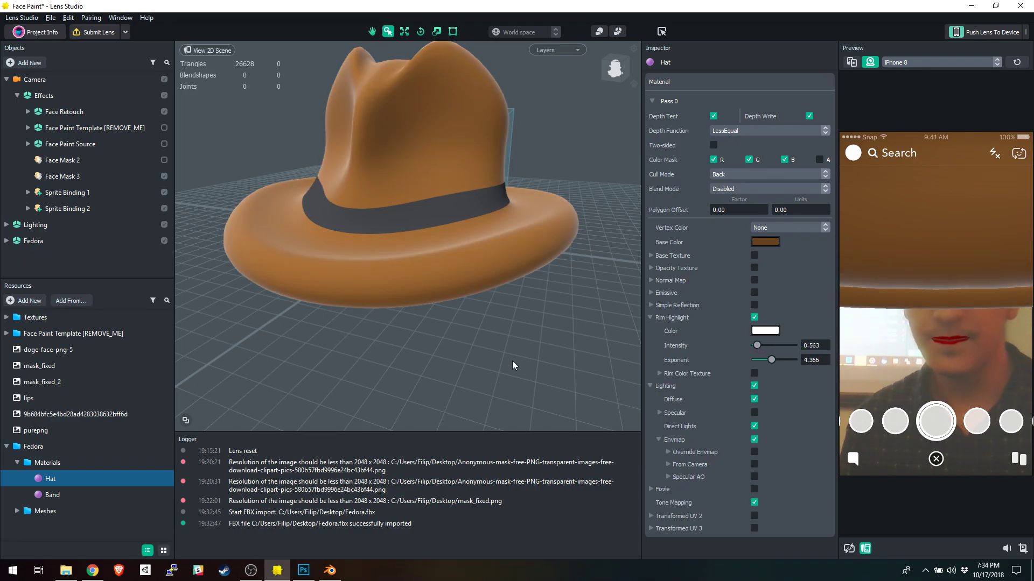
left_click(538, 355)
mouse_move(547, 276)
left_mouse_down("alt")
mouse_move(506, 245)
mouse_move(554, 277)
left_mouse_up("alt")
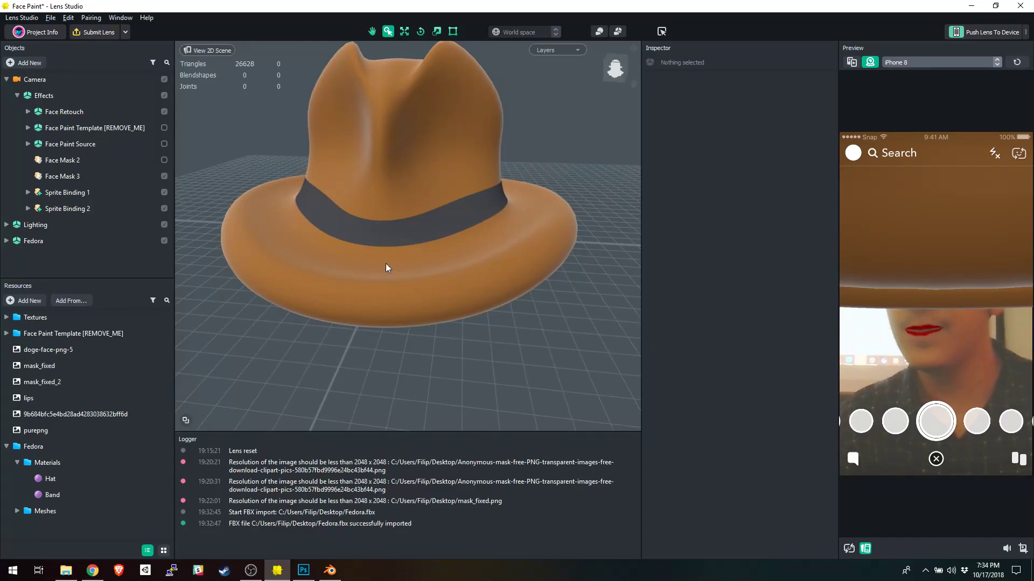
Step: Scale the Fedora object down uniformly to about 0.1546
left_click(30, 242)
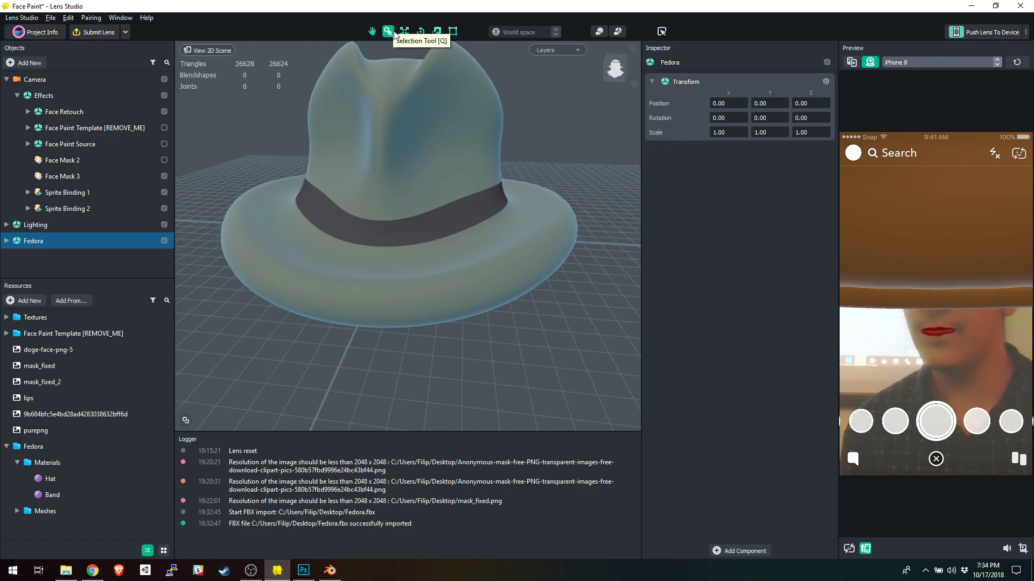
left_click(409, 31)
left_click(421, 33)
left_click(437, 34)
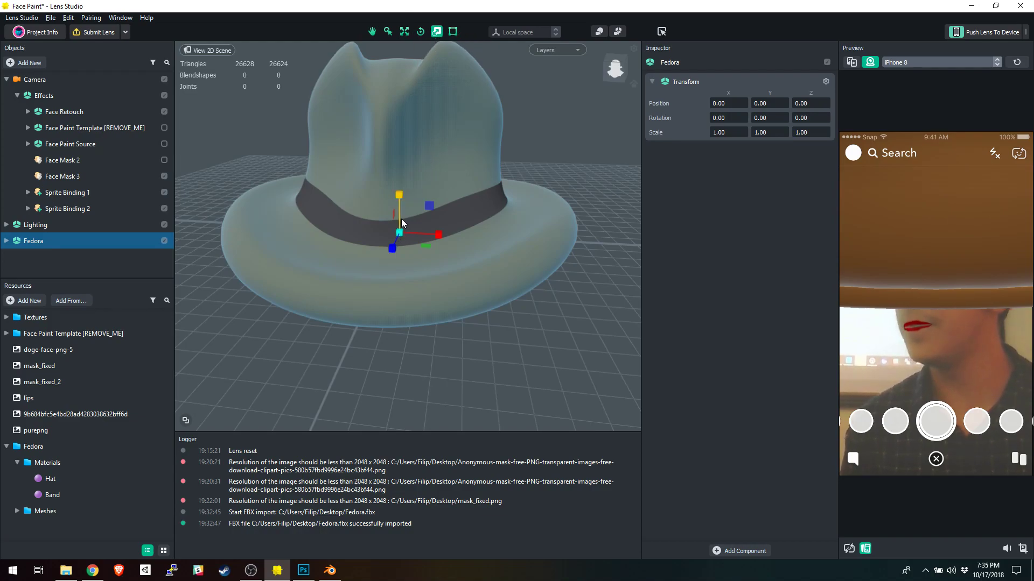
left_click_drag(400, 193, 490, 231)
key("ctrl+z")
key("ctrl+z")
left_click_drag(391, 250, 349, 249)
key("ctrl+z")
Step: Move the fedora's Hat mesh up to a Y position of about 71.57 so it sits on top of the head
scroll(432, 245, "up", 5)
scroll(431, 243, "up", 8)
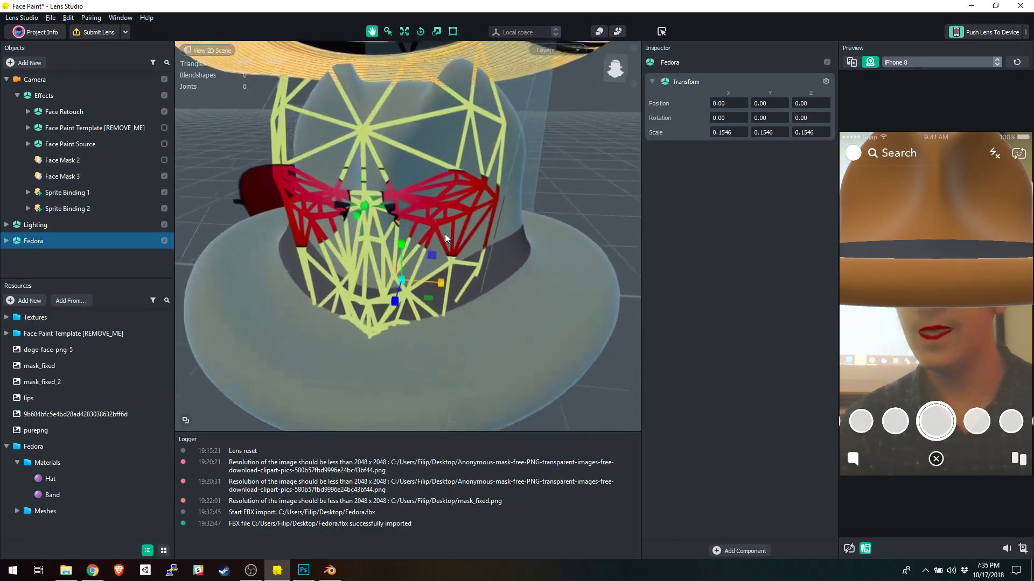
scroll(464, 225, "down", 6)
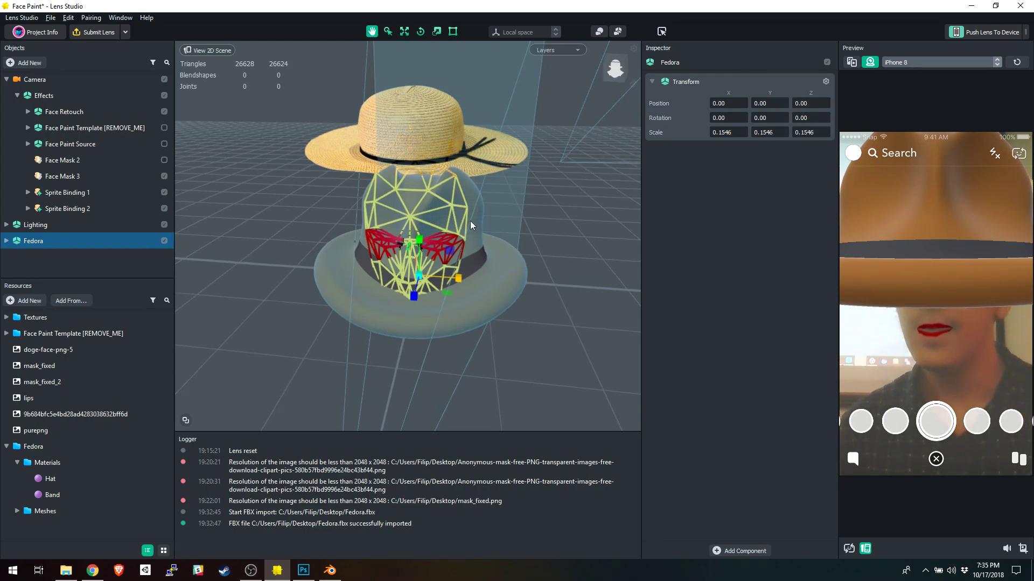
middle_click_drag(470, 232, 431, 224)
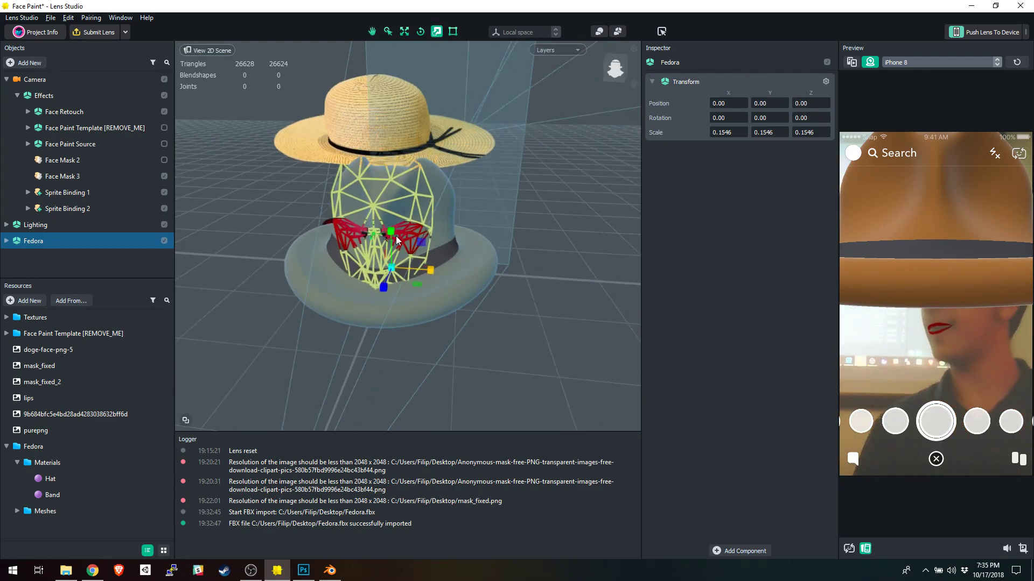
right_click_drag(346, 228, 503, 279, "alt")
scroll(504, 280, "up", 1)
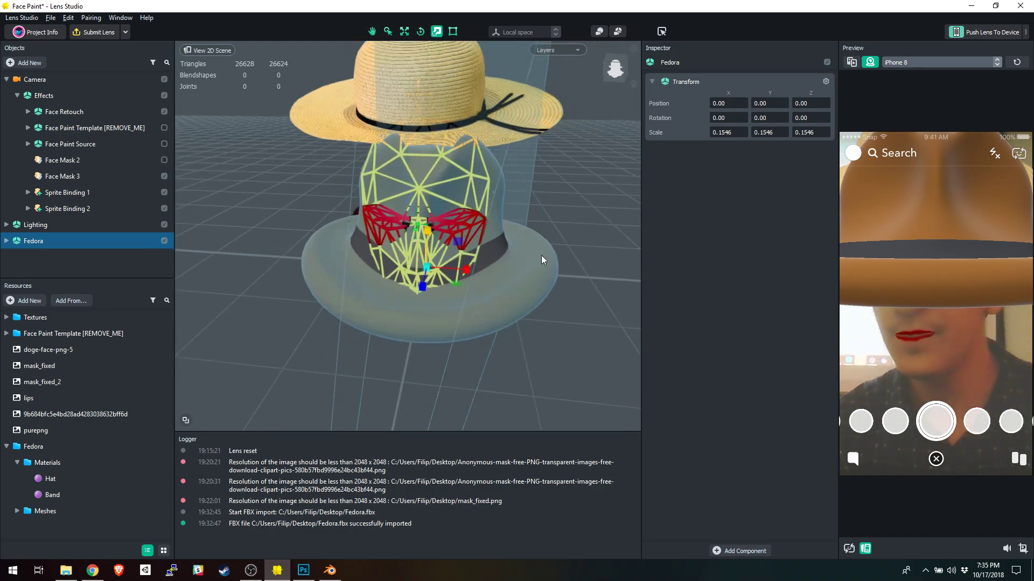
left_click(572, 221)
left_click(552, 250)
middle_click_drag(517, 217, 495, 211)
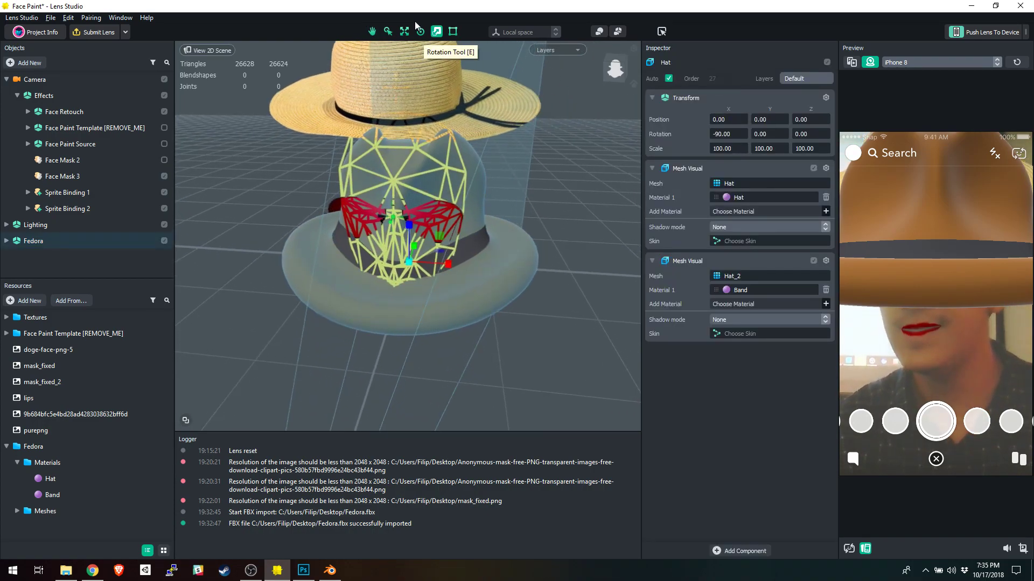
left_click(404, 32)
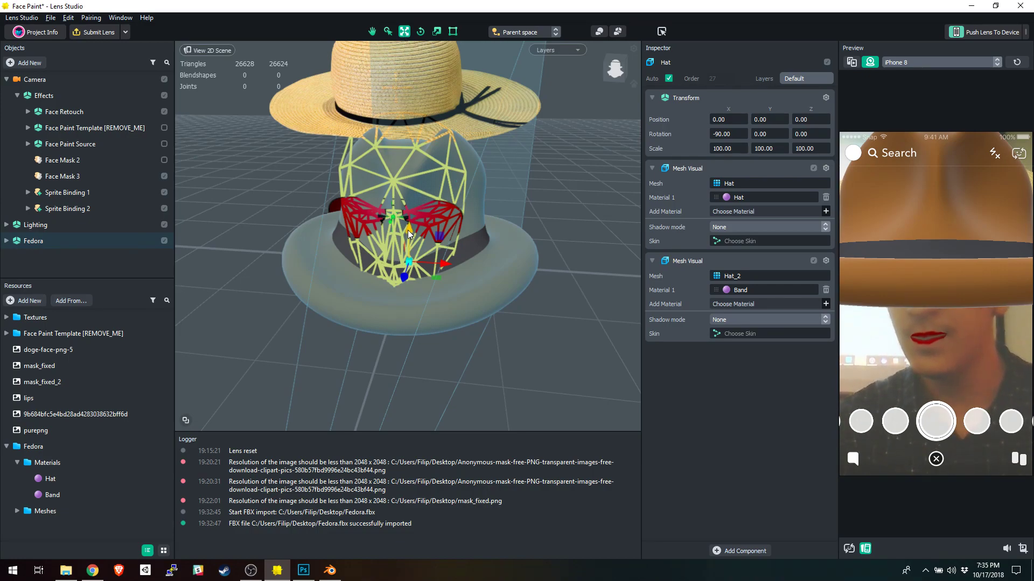
left_click_drag(409, 224, 393, 140)
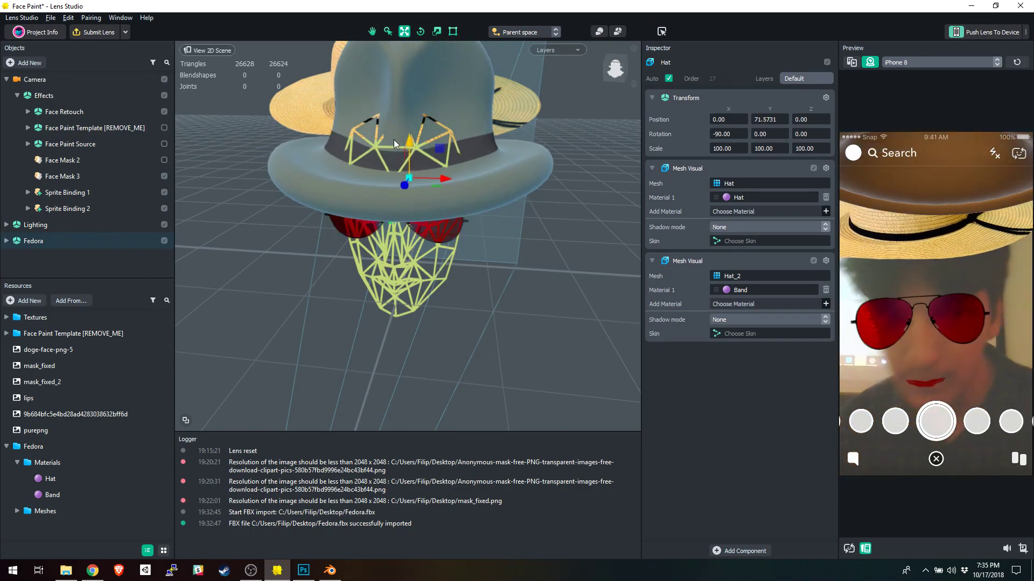
Step: Disable Sprite Binding 2 to hide the straw hat sprite and view the fedora from the side
left_click(165, 208)
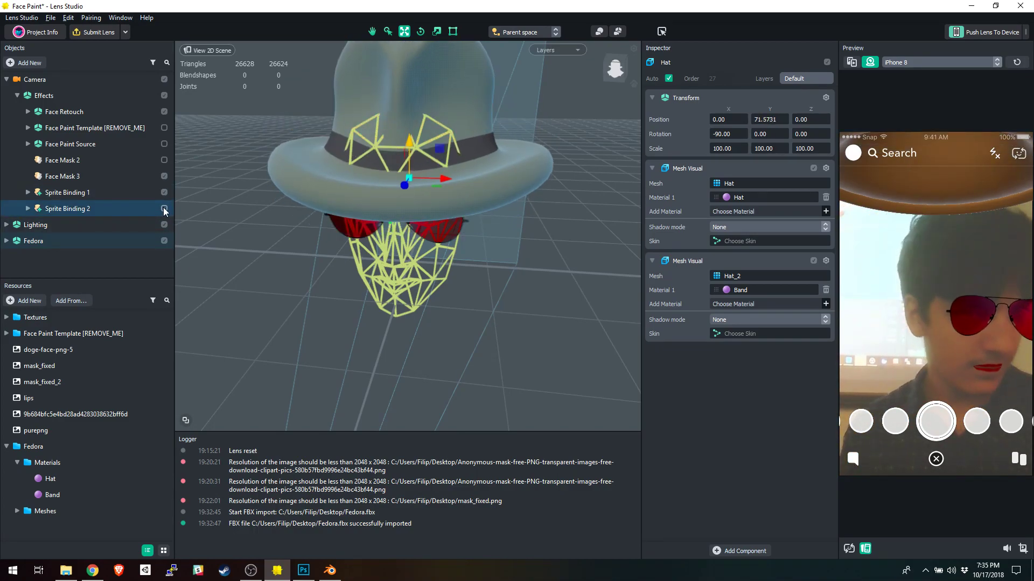
left_click(516, 282)
left_click_drag(515, 282, 474, 291, "alt")
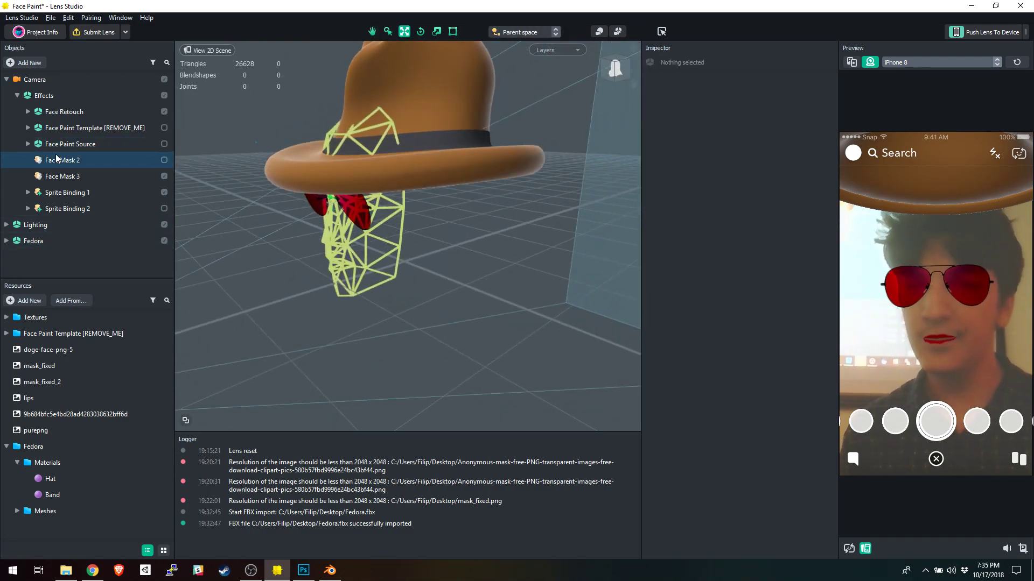
Step: Add a Head Binding face effect and place it directly under the Camera
left_click(39, 241)
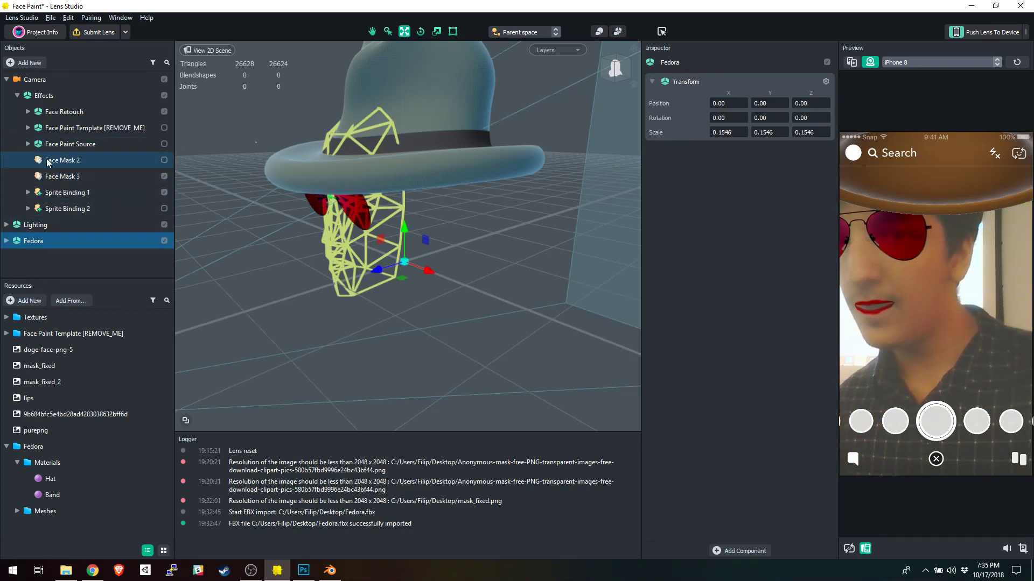
left_click(24, 63)
left_click(24, 86)
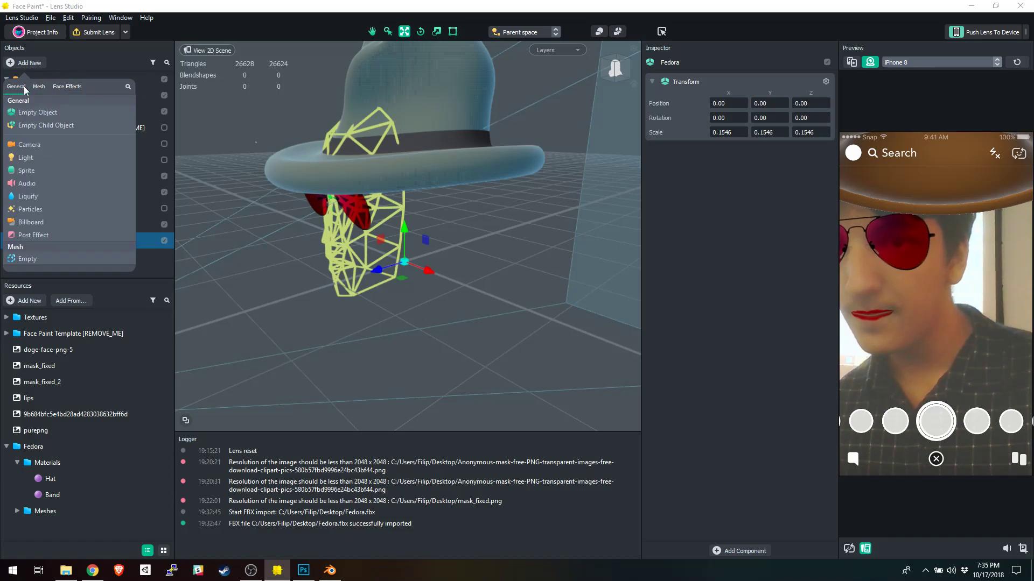
scroll(56, 126, "up", 4)
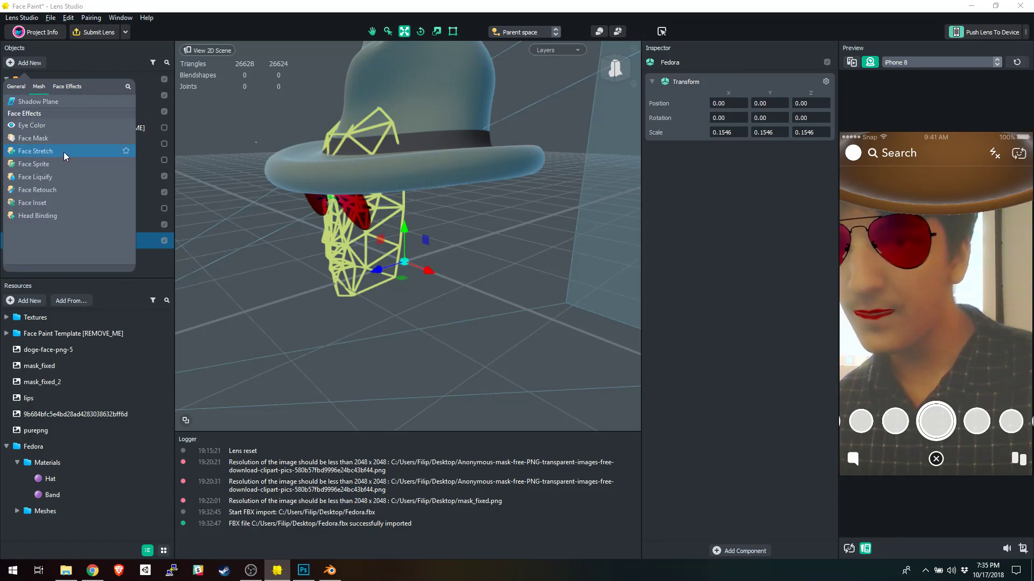
left_click(22, 64)
left_click(23, 64)
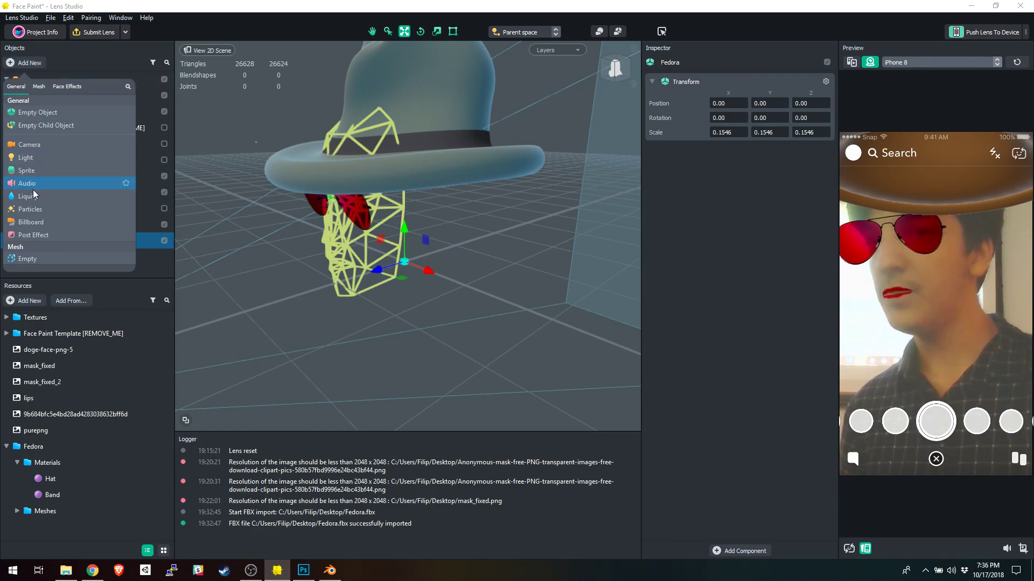
scroll(33, 193, "down", 5)
left_click(37, 215)
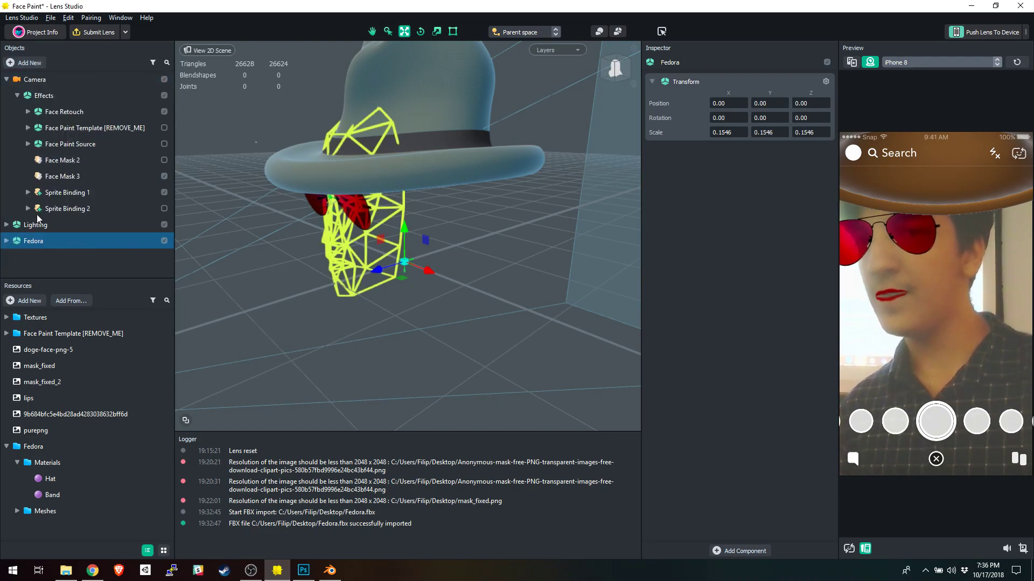
left_click_drag(61, 227, 48, 97)
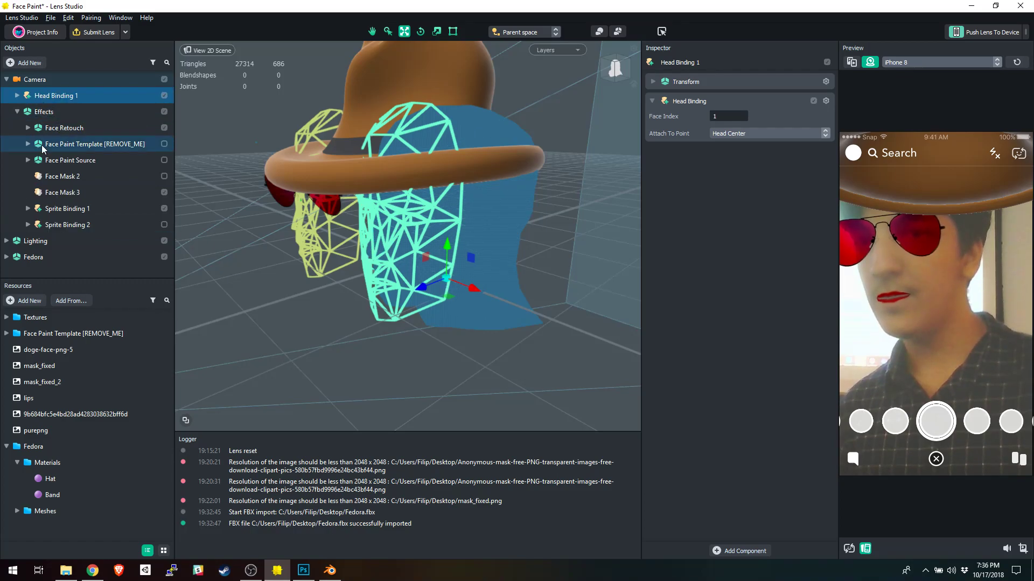
Step: Try nesting the Fedora object under Head Binding 1, and move it back to the top level
left_click(17, 110)
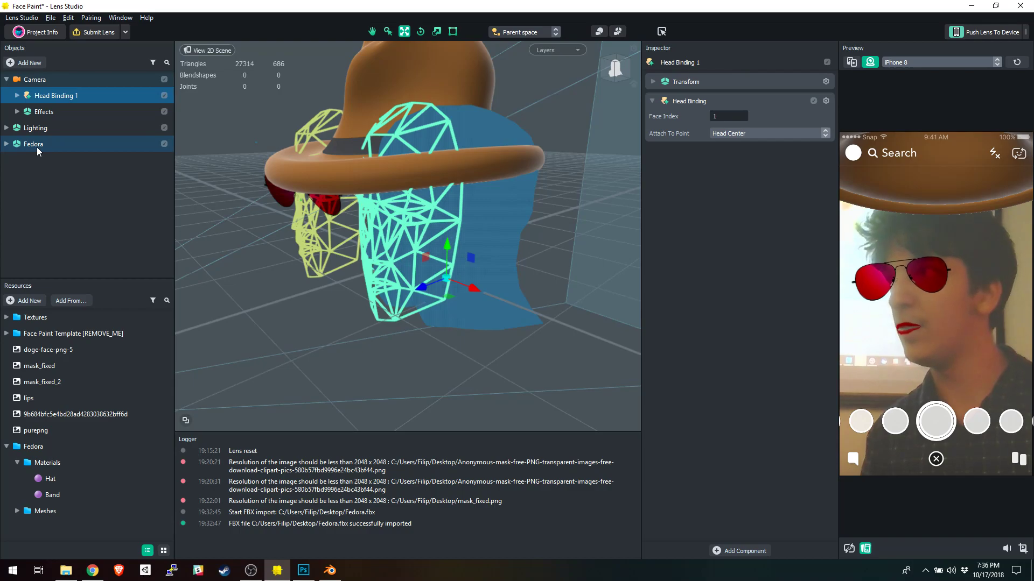
left_click_drag(36, 147, 48, 96)
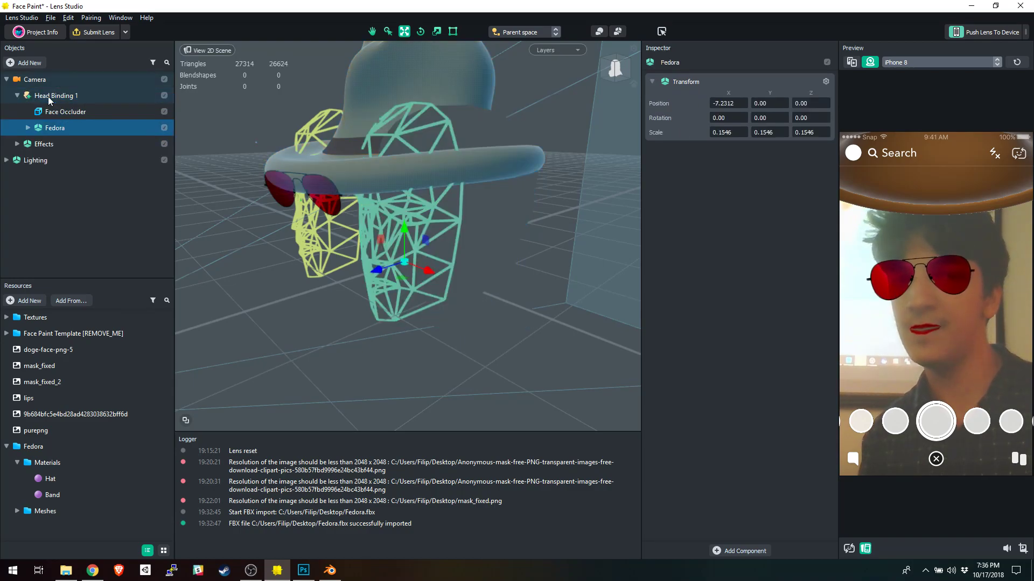
right_click_drag(255, 266, 292, 282)
left_click(59, 92)
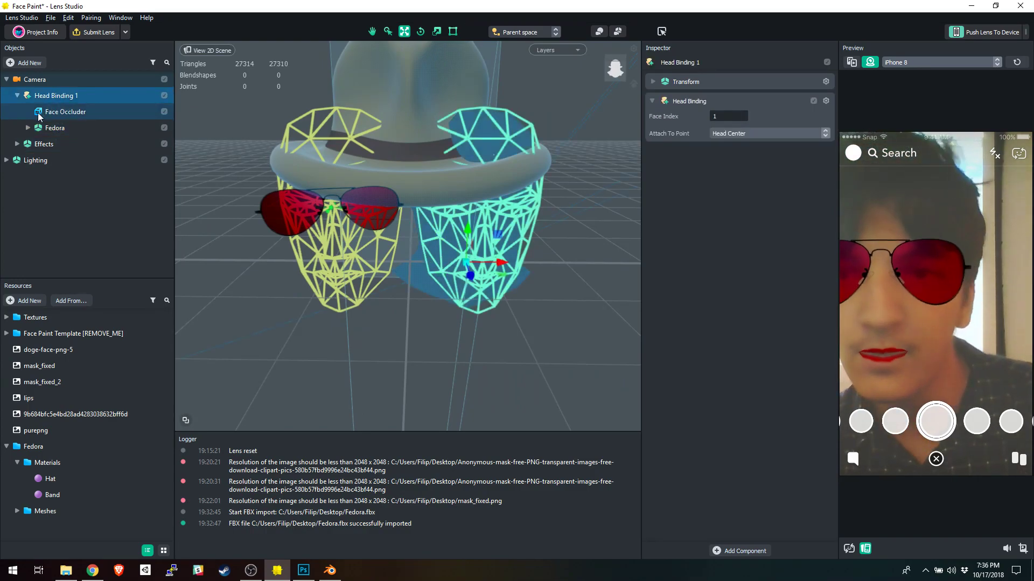
left_click_drag(42, 128, 38, 169)
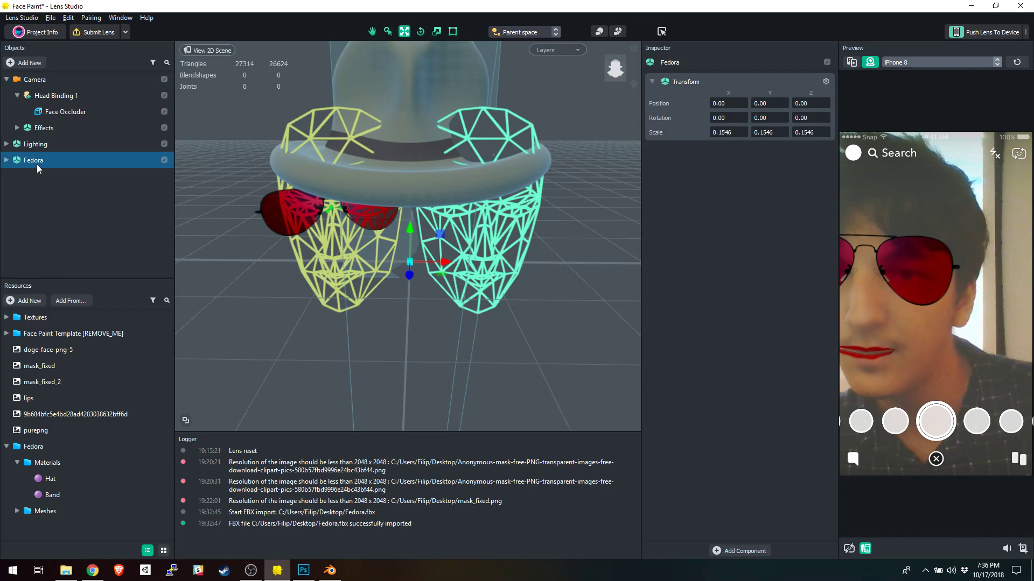
Step: Examine the objects inside the Effects and Lighting groups, including Sprite Binding 1 and Sprite Binding 2
left_click(17, 128)
left_click(27, 225)
left_click(27, 225)
left_click(24, 175)
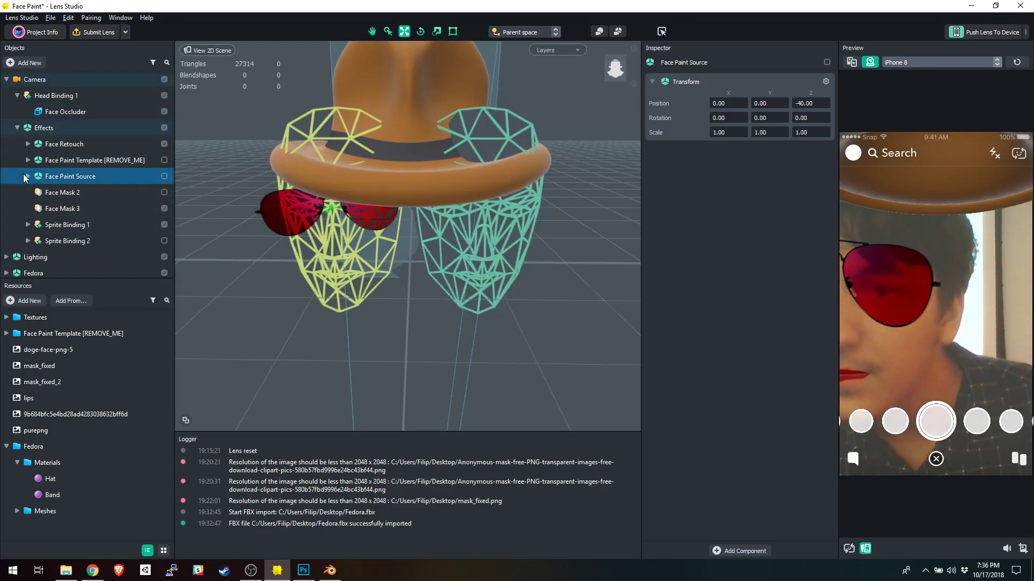
left_click(25, 173)
left_click(27, 161)
left_click(26, 161)
left_click(28, 144)
left_click(28, 144)
left_click(27, 177)
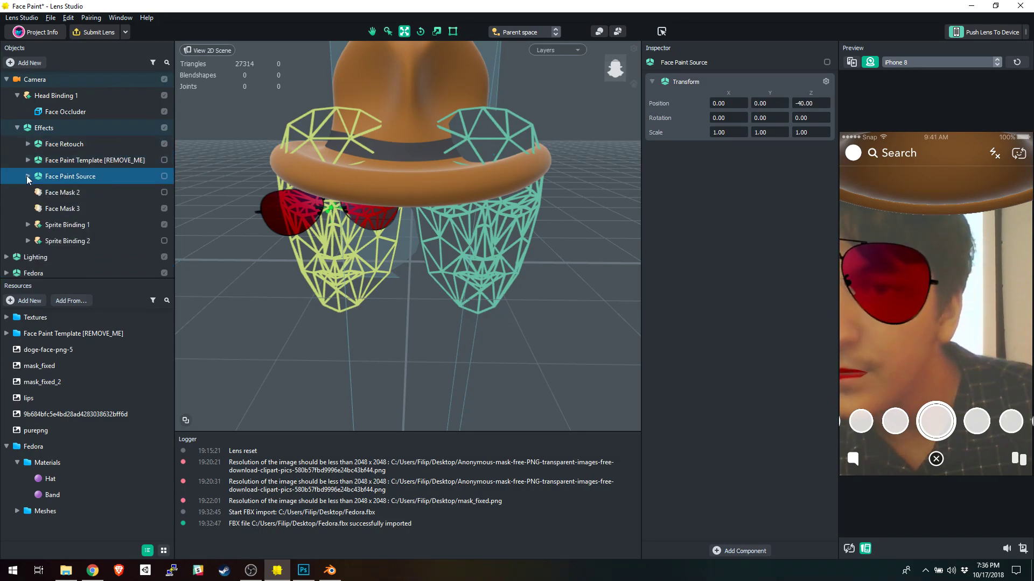
left_click(48, 127)
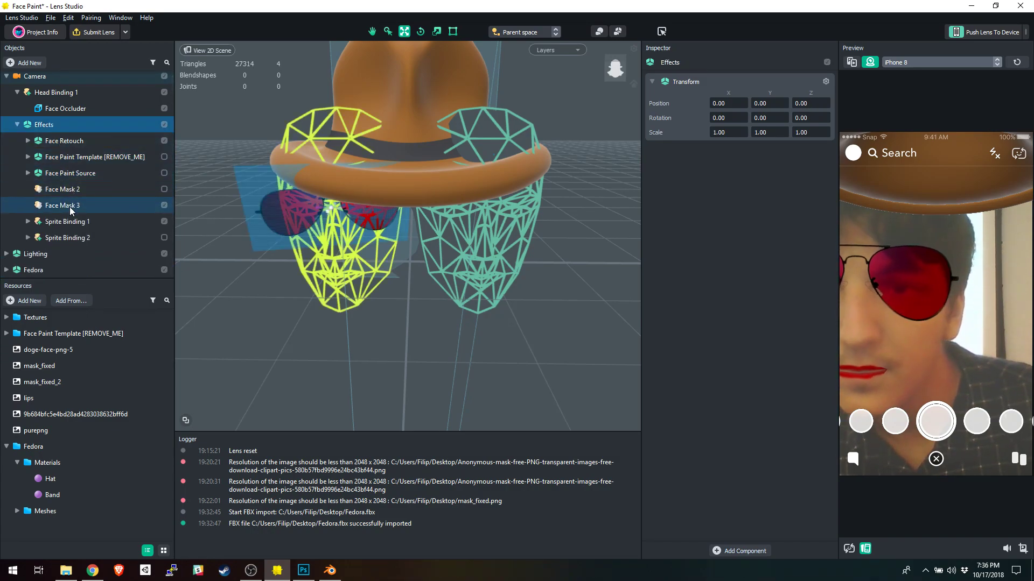
left_click(68, 223)
left_click(69, 237)
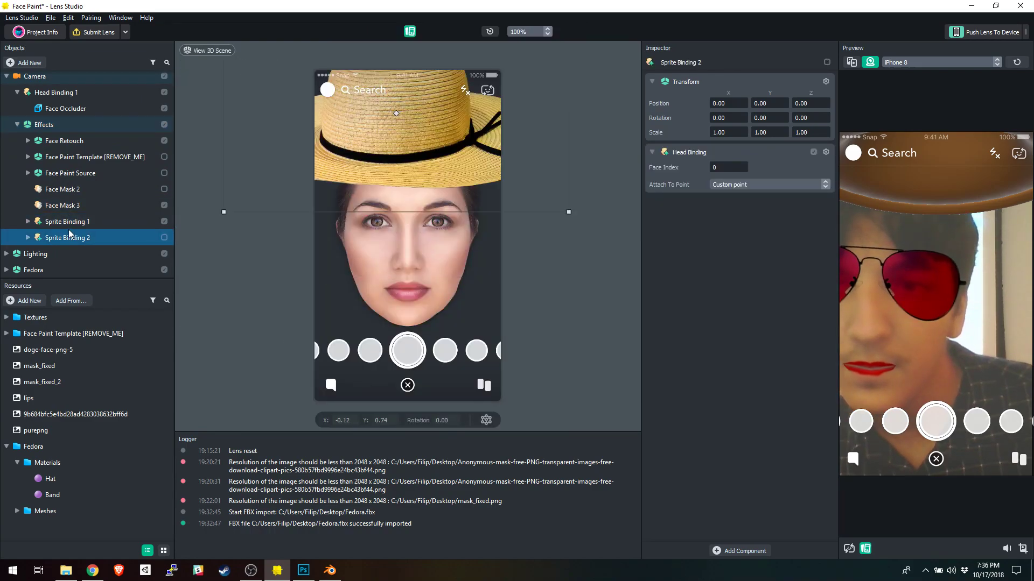
scroll(8, 254, "down", 2)
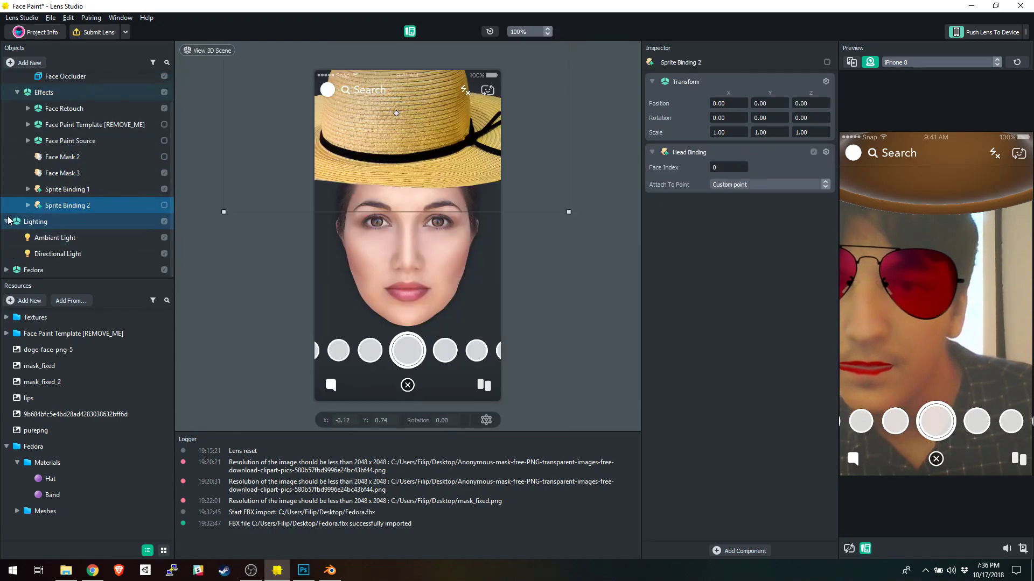
left_click(8, 221)
left_click(16, 127)
Step: Set the face index of Head Binding 1 to 0 so it follows the first face
left_click(57, 96)
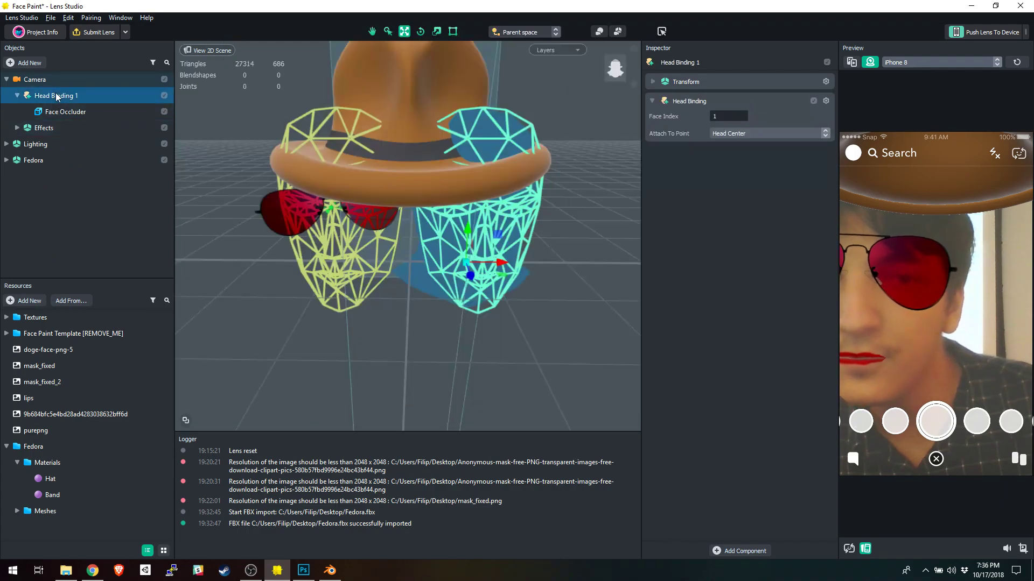
left_click_drag(721, 115, 709, 118)
type("0")
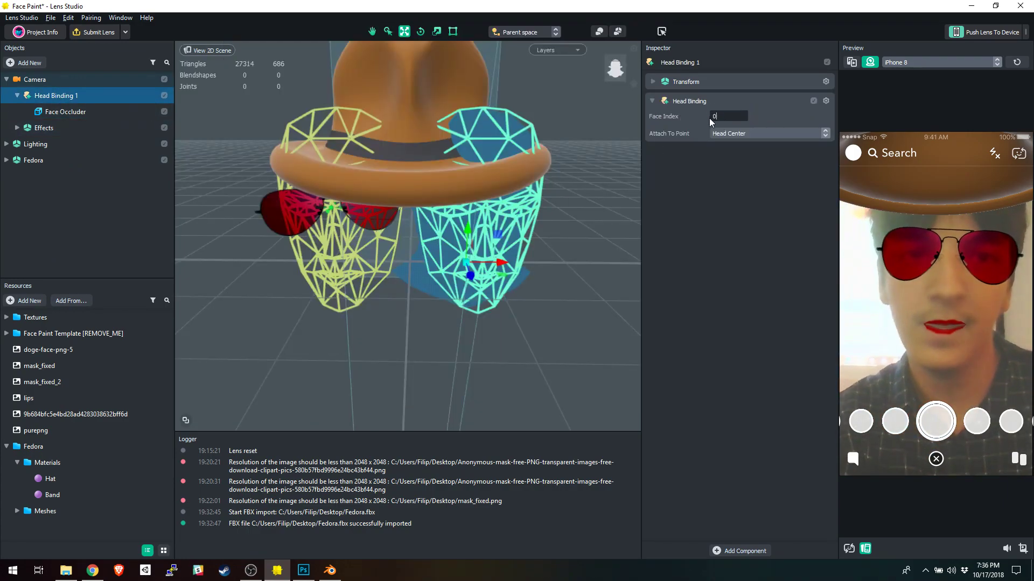
key("Return")
right_click_drag(499, 169, 473, 196)
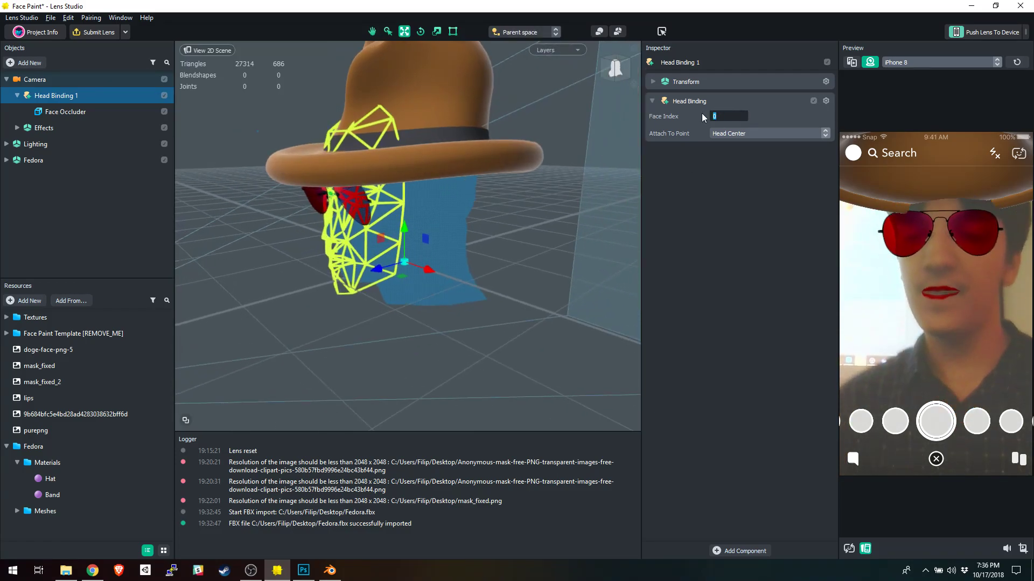
Step: Nest the Fedora object under Head Binding 1, below the Face Occluder
left_click(81, 242)
left_click(52, 98)
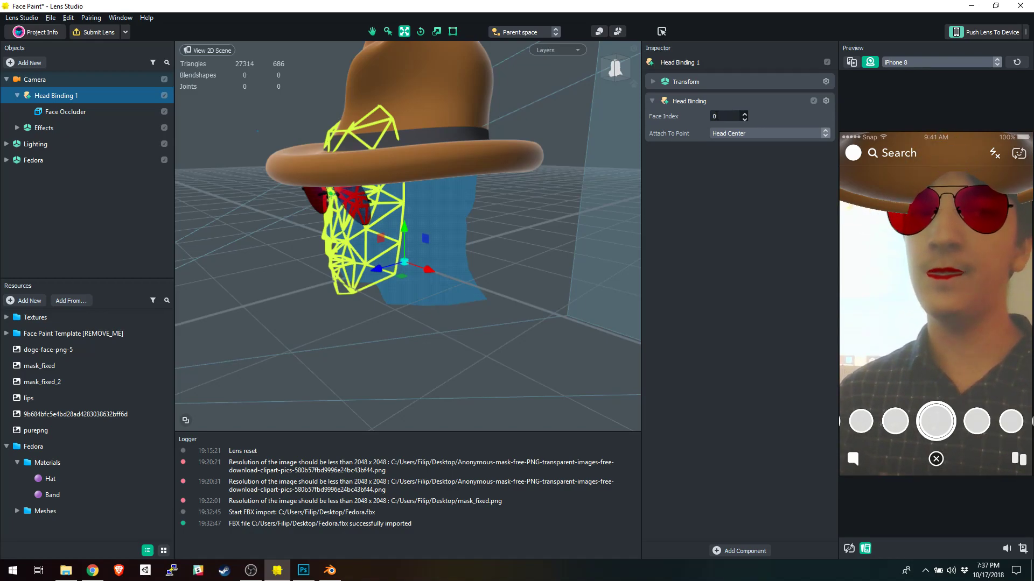
left_click(49, 186)
left_click(37, 160)
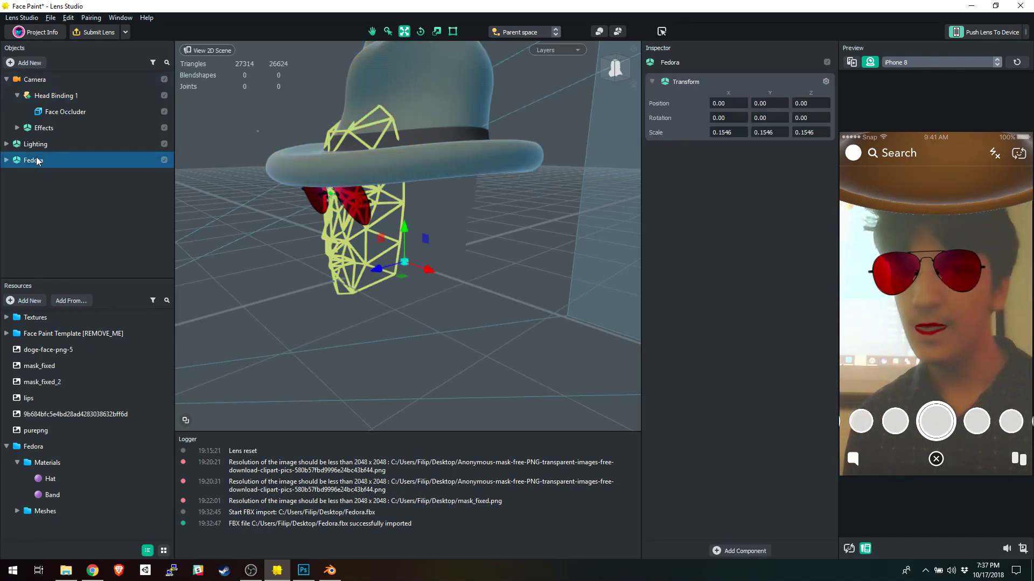
left_click_drag(40, 161, 62, 96)
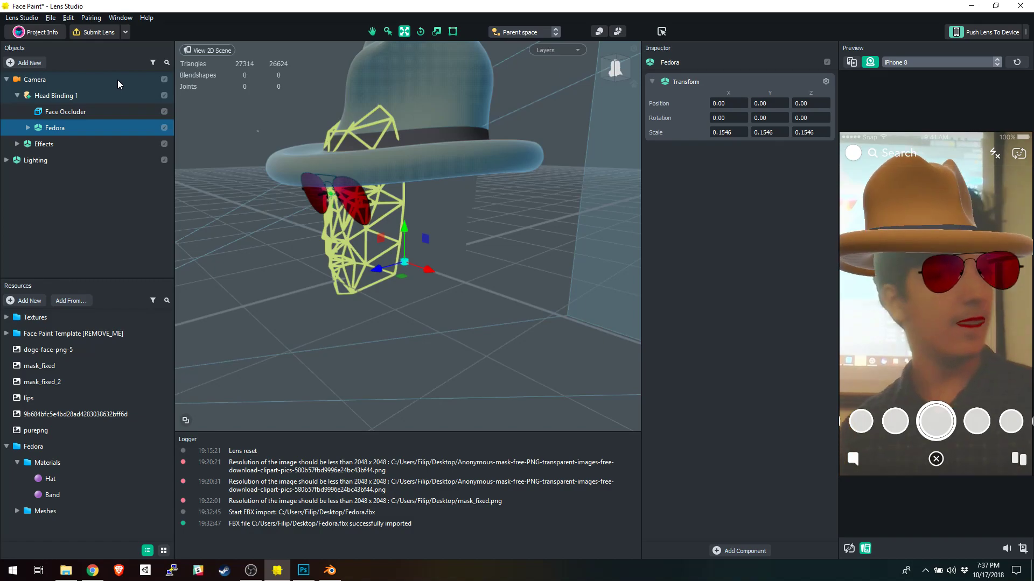
Step: Reposition the Fedora on the head at about Y 0.65 and Z 2.29
left_click(512, 264)
right_click_drag(513, 263, 451, 258)
middle_click_drag(411, 224, 468, 253)
left_click(60, 134)
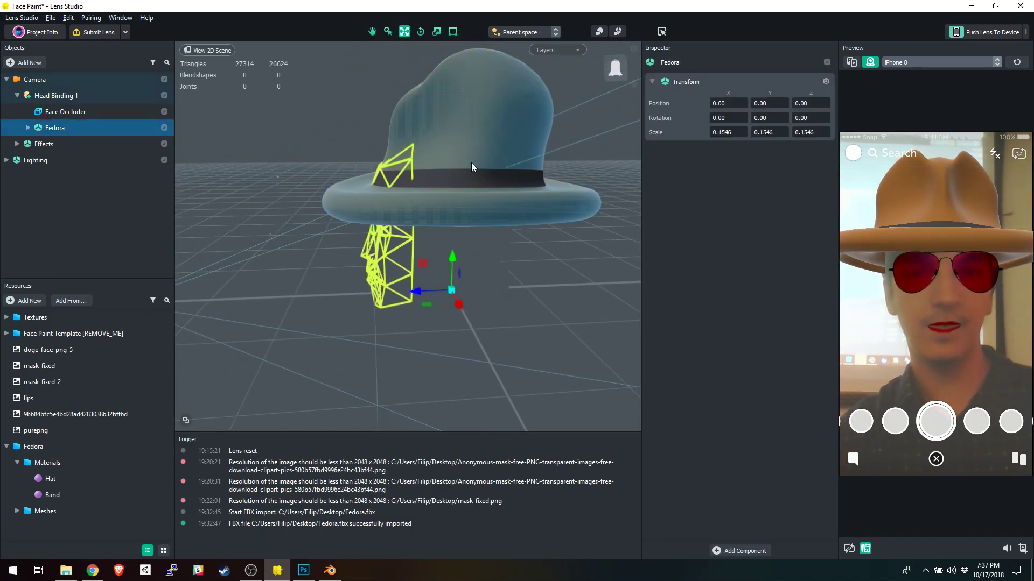
mouse_move(455, 259)
left_mouse_down()
mouse_move(450, 231)
mouse_move(447, 249)
left_mouse_up()
left_click_drag(416, 282, 400, 281)
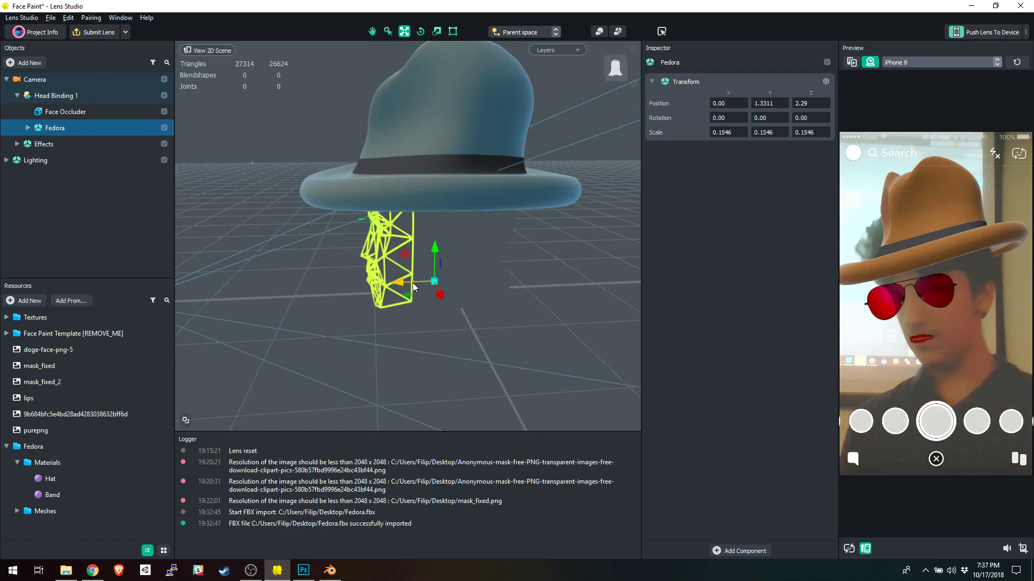
left_click_drag(412, 217, 563, 283, "alt")
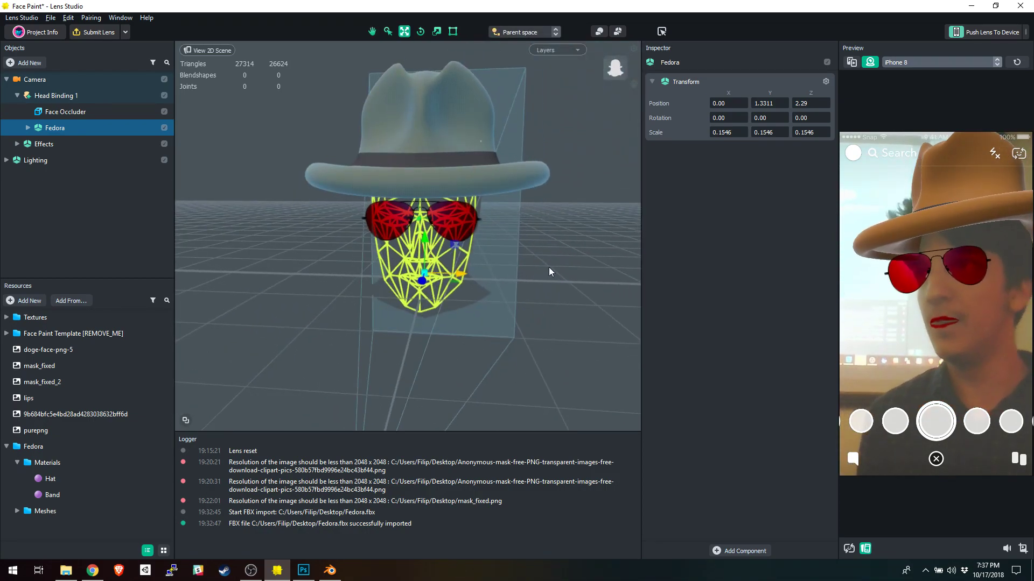
left_click_drag(425, 240, 422, 248)
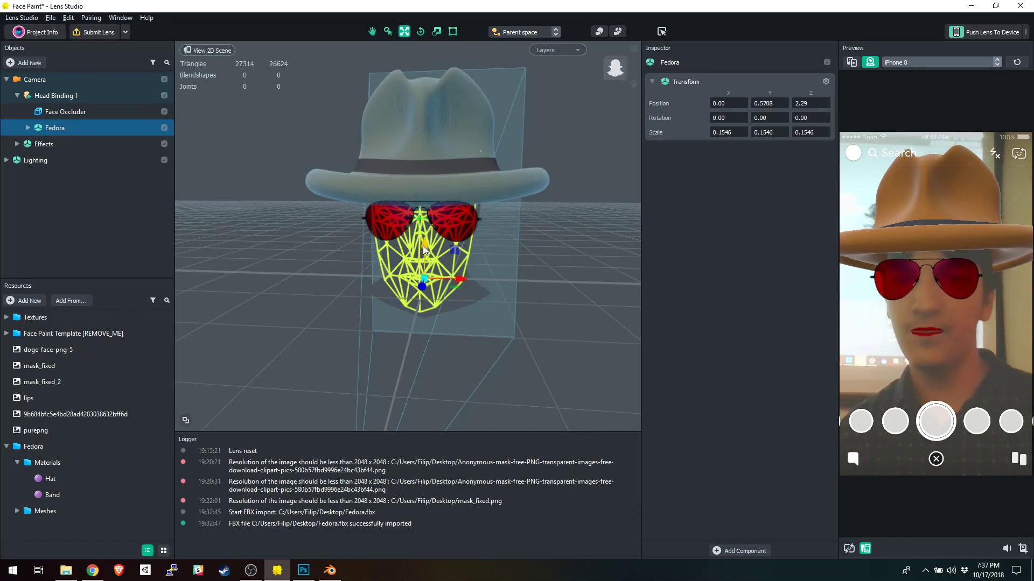
Step: Try enlarging the Face Occluder uniformly to a scale of about 1.15, and undo the scaling
left_click(564, 253)
left_click_drag(564, 253, 448, 211, "alt")
left_click(426, 221)
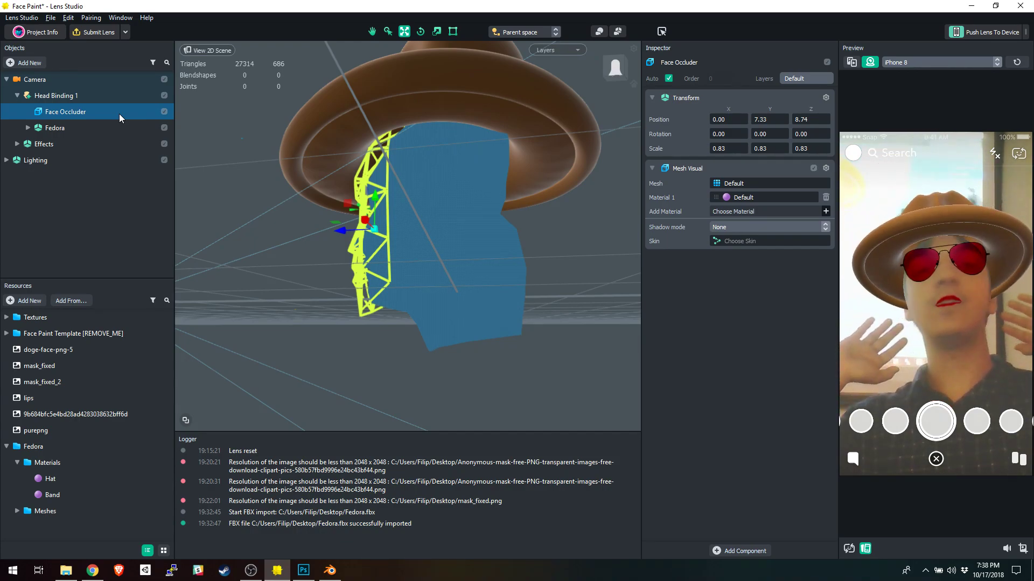
middle_click_drag(298, 263, 522, 233)
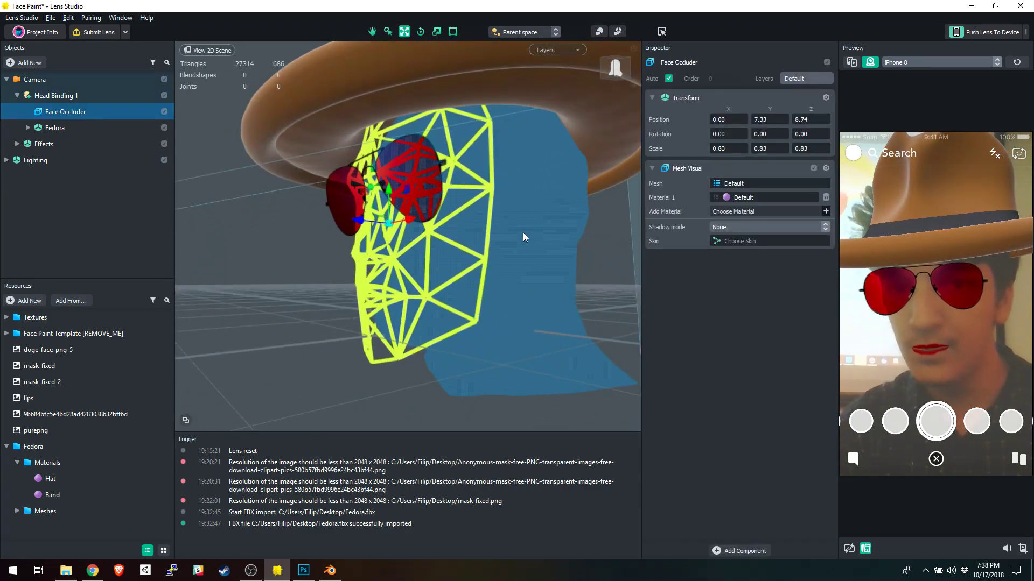
scroll(522, 232, "up", 2)
left_click(436, 31)
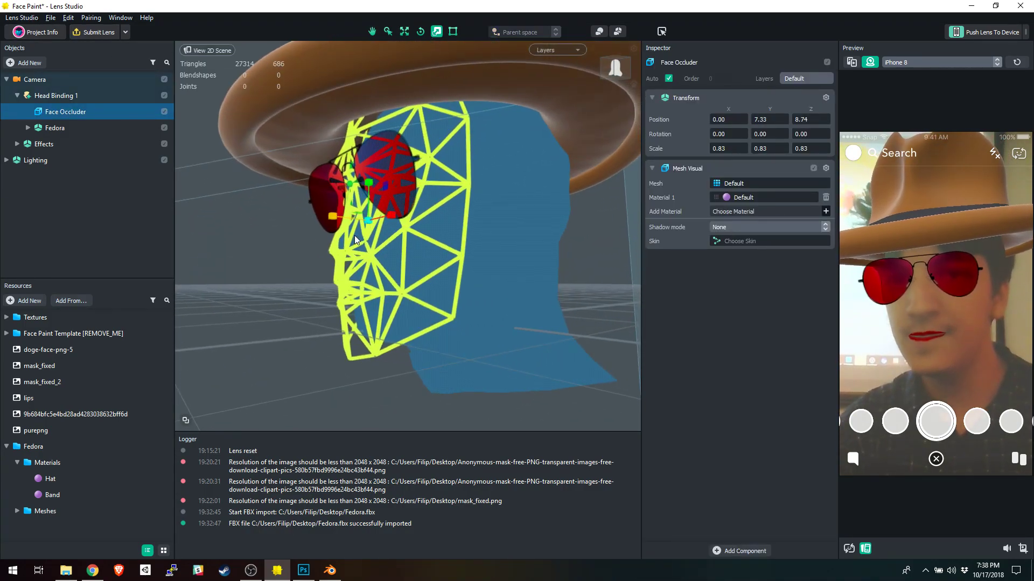
mouse_move(369, 217)
left_mouse_down()
mouse_move(464, 202)
mouse_move(374, 223)
mouse_move(384, 220)
left_mouse_up()
key("ctrl+z")
right_click_drag(415, 209, 475, 212)
scroll(475, 212, "down", 2)
mouse_move(404, 238)
left_mouse_down()
mouse_move(464, 231)
mouse_move(419, 232)
left_mouse_up()
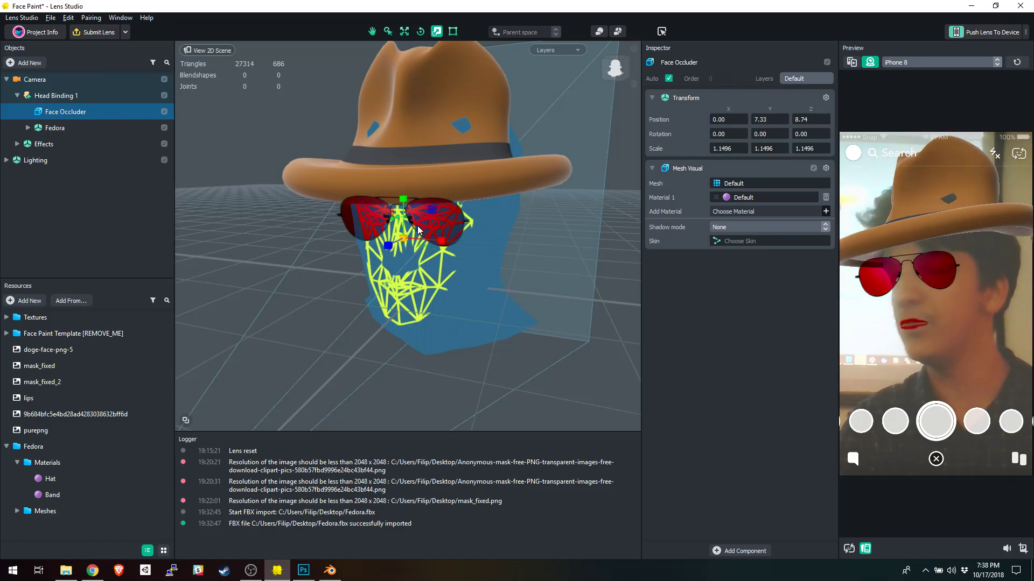
key("ctrl+z")
Step: Try moving the Face Occluder slightly upward, undo the move, and view the head from the side and front
right_click_drag(434, 221, 355, 217)
key("w")
mouse_move(370, 195)
left_mouse_down()
mouse_move(370, 156)
mouse_move(366, 187)
left_mouse_up()
key("ctrl+z")
right_click_drag(366, 188, 435, 199)
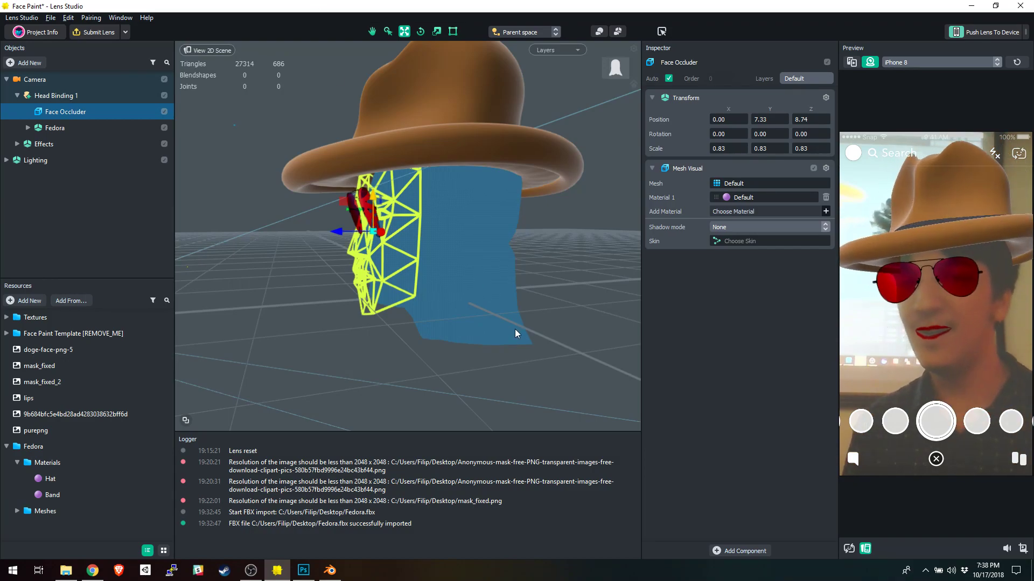
left_click(402, 332)
right_click_drag(402, 332, 403, 305)
left_click(488, 270)
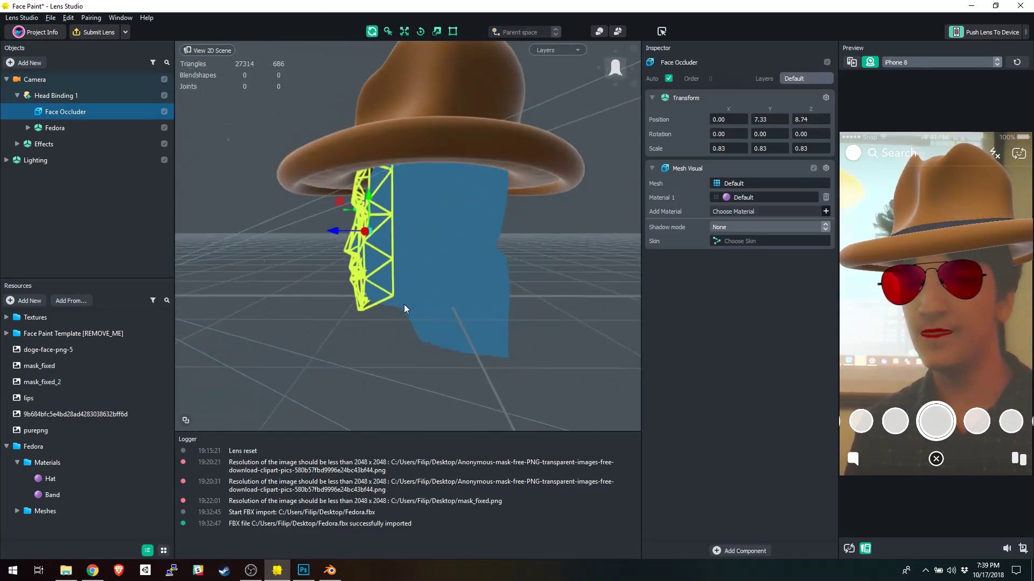
right_click_drag(505, 196, 627, 195)
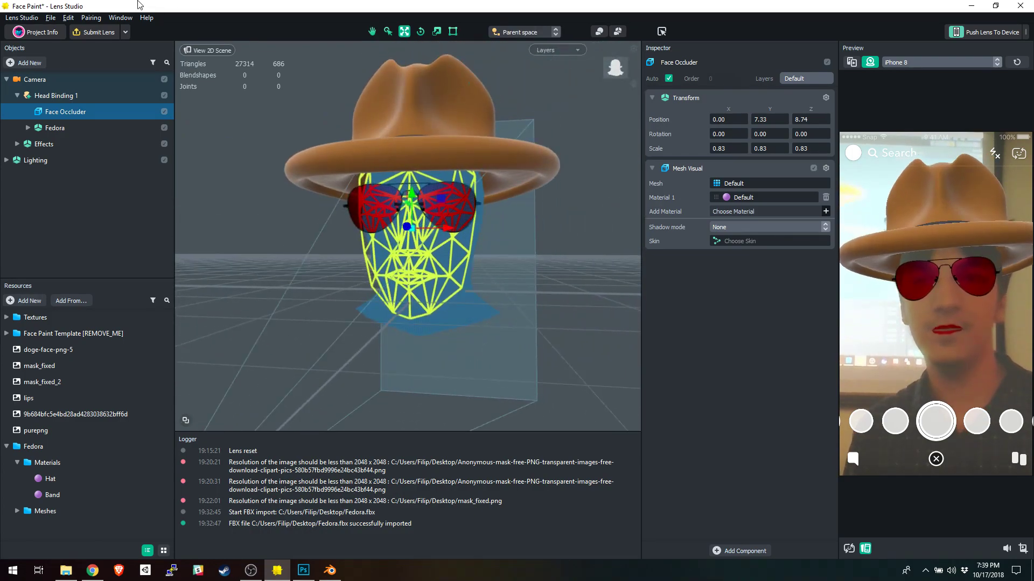
Step: Scale the Face Occluder along the X axis only, to about 0.90
left_click(437, 32)
left_click(452, 230)
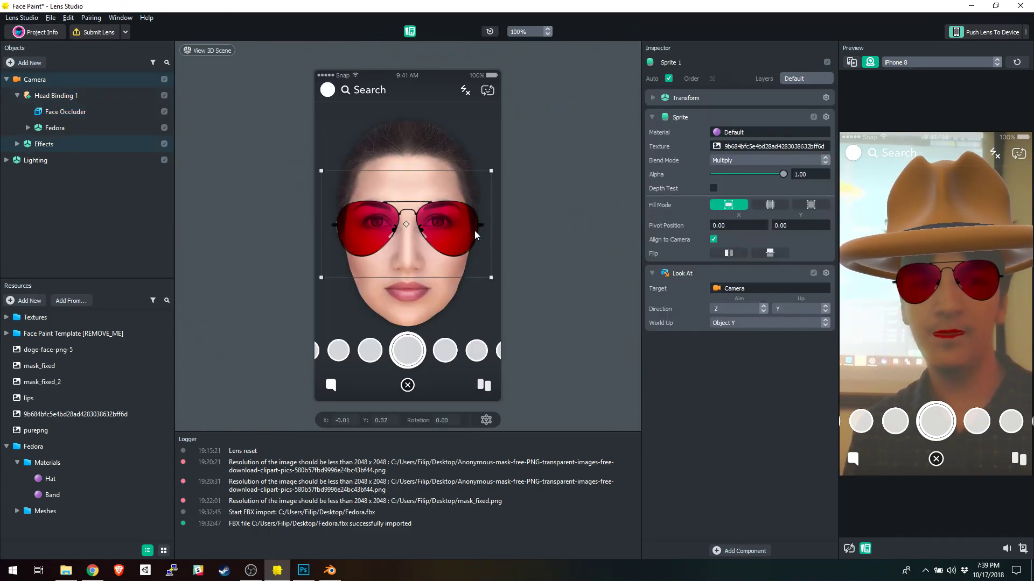
left_click(69, 130)
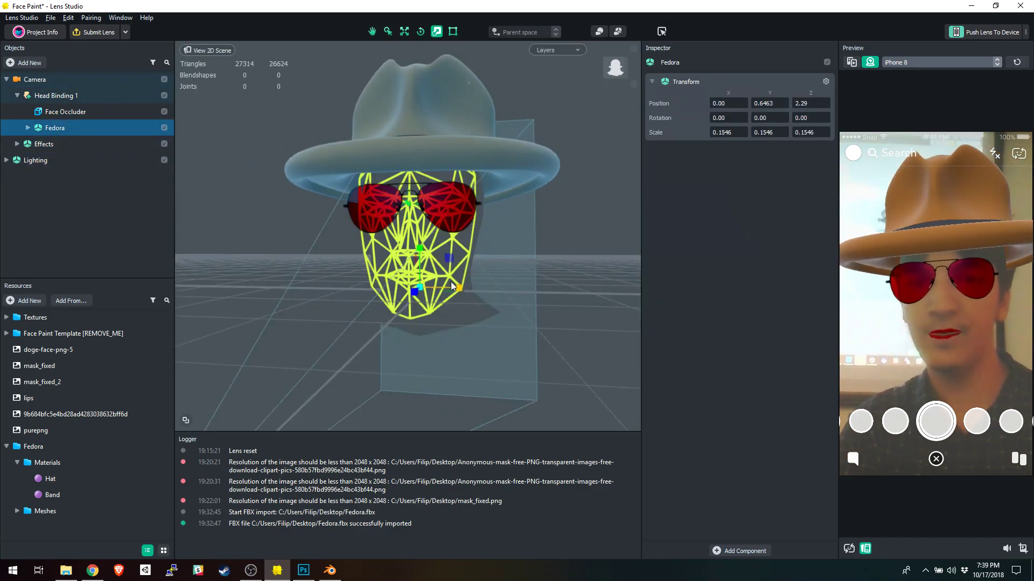
left_click(91, 111)
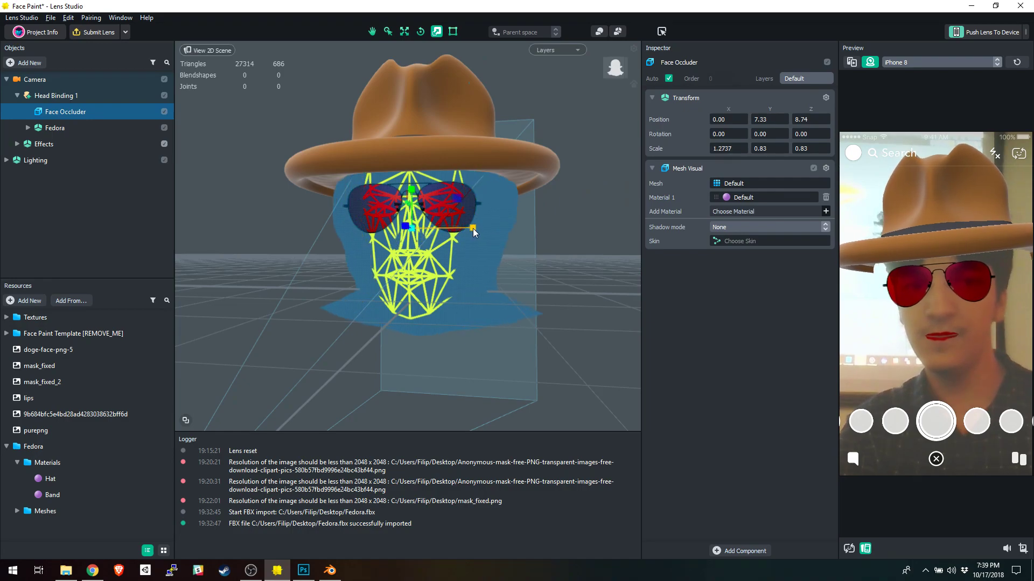
left_click_drag(468, 232, 414, 250)
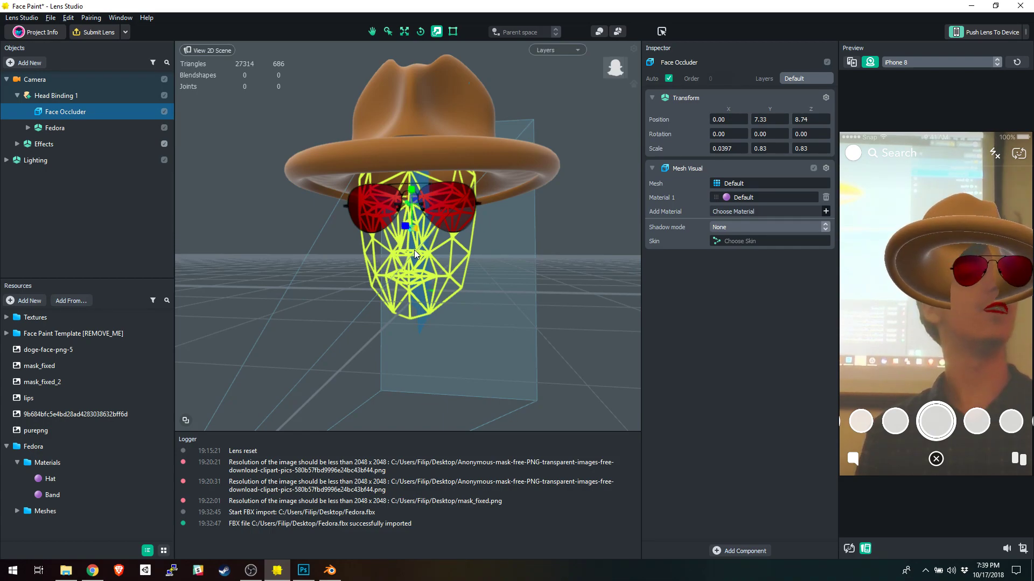
left_click_drag(415, 250, 454, 257)
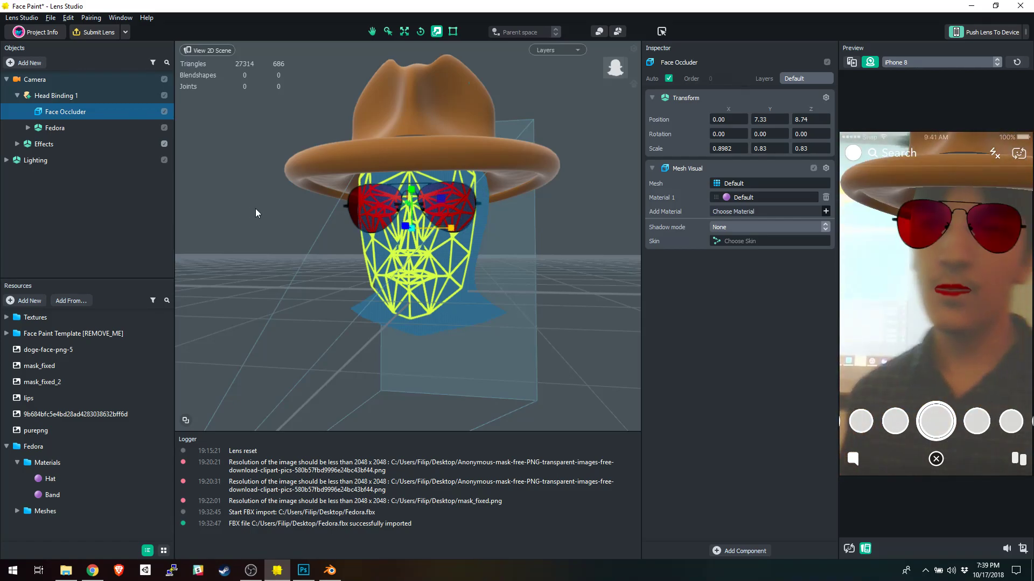
Step: Save the project on the Desktop under the name lipstic_red_hat
left_click(51, 18)
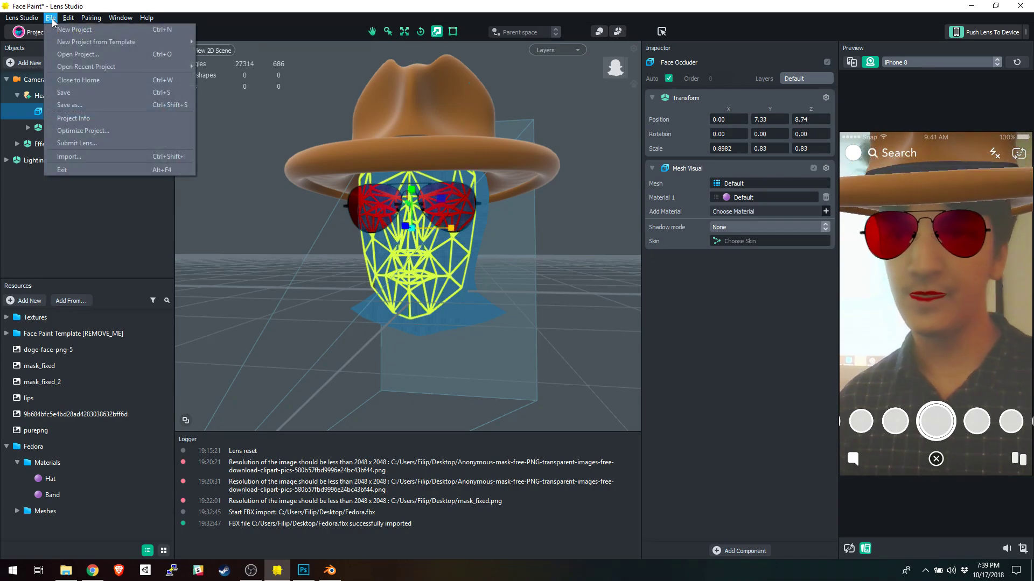
left_click(68, 105)
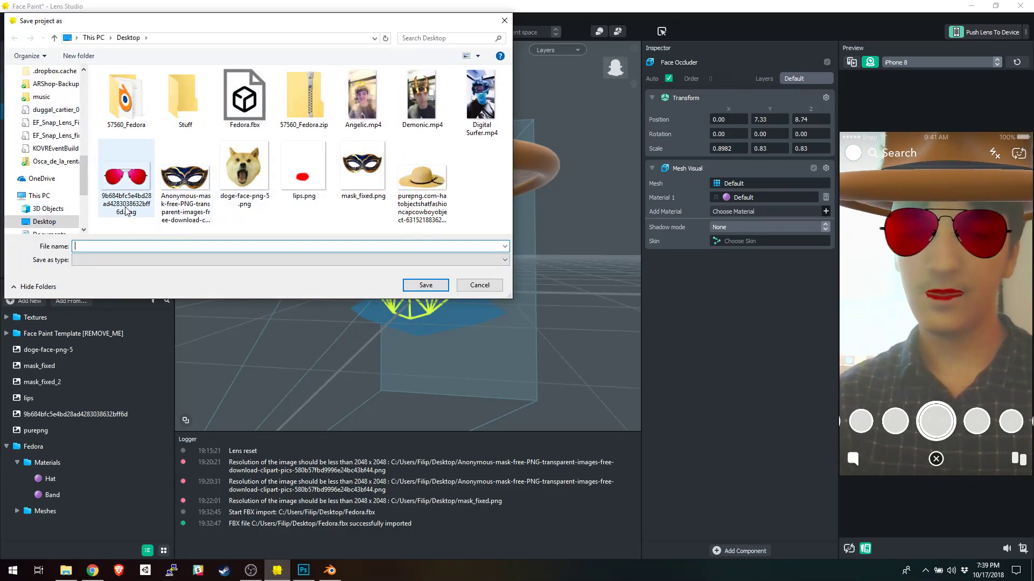
type("lipstic_red_hat")
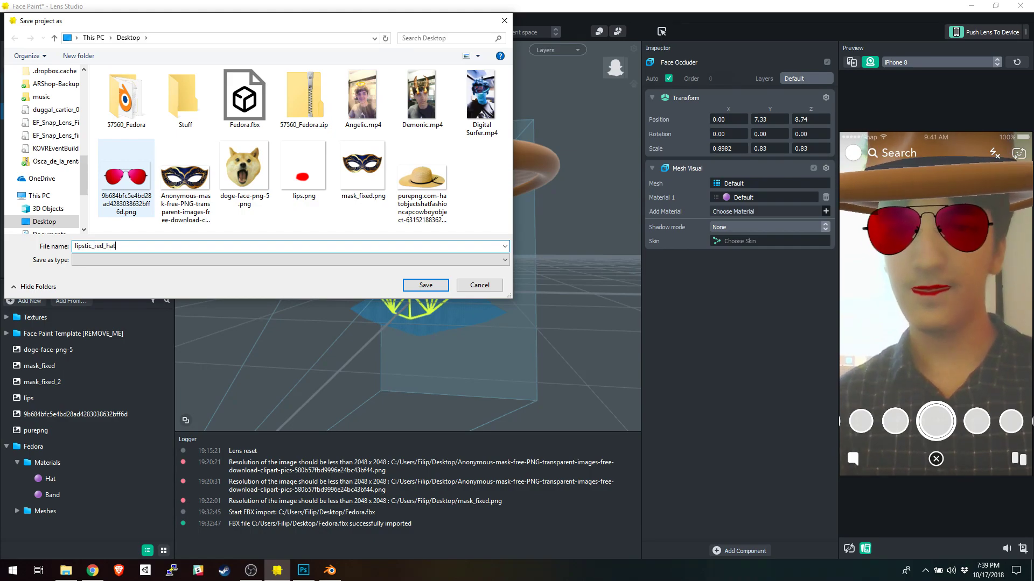
key("Return")
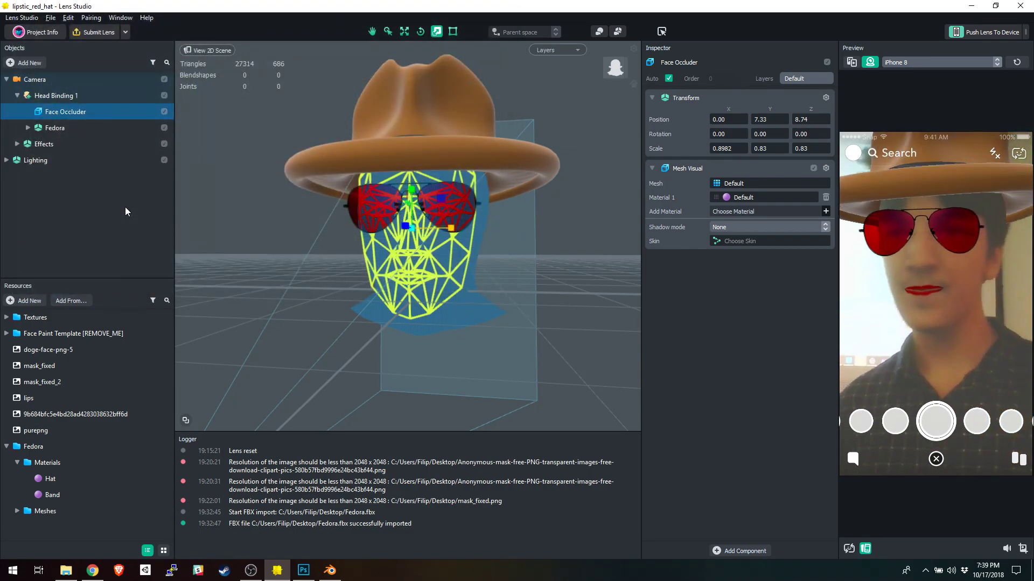
Step: Close the project to return to the home screen and browse the face and world templates
left_click(32, 20)
mouse_move(49, 22)
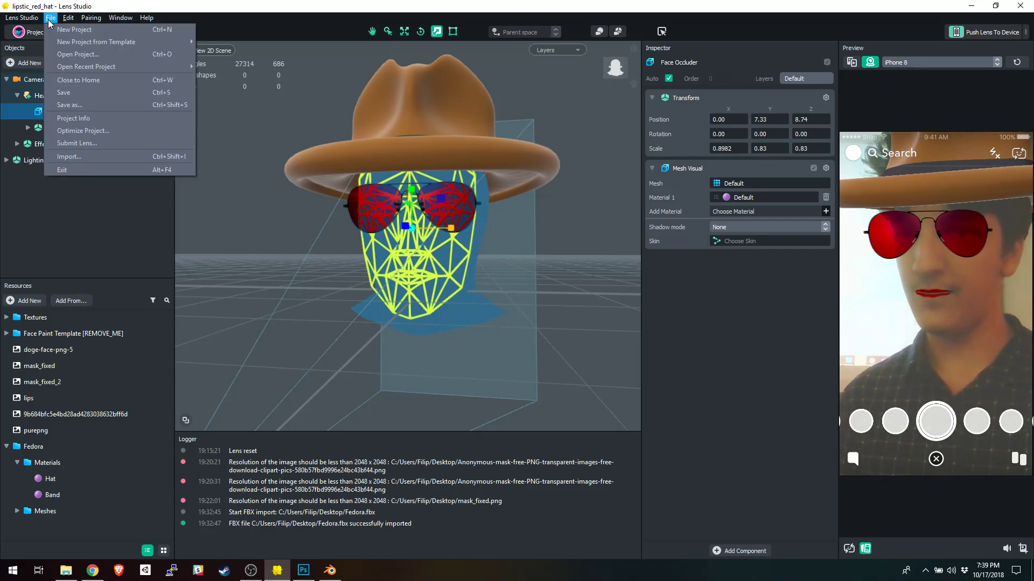
left_click(81, 80)
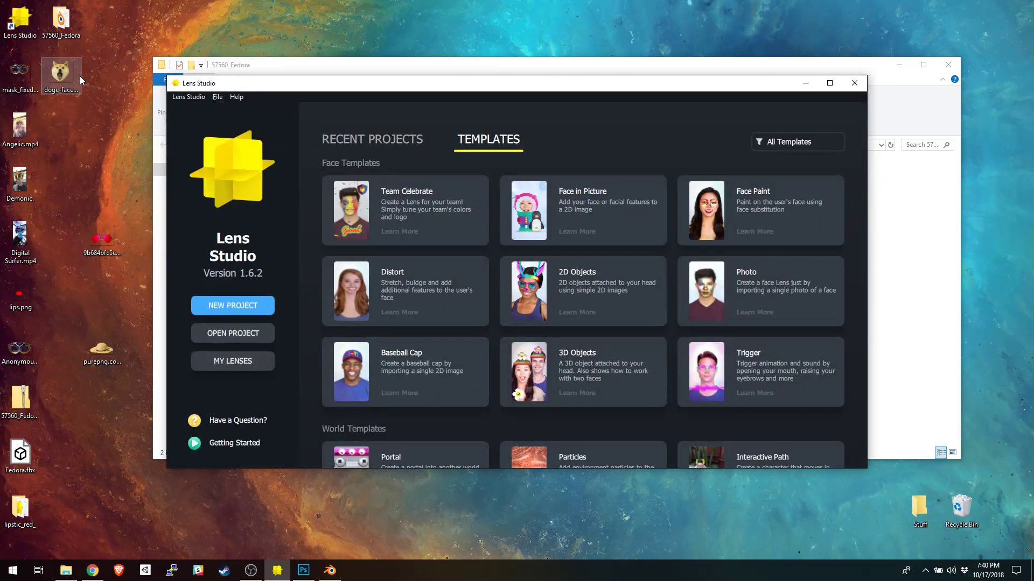
scroll(604, 270, "down", 5)
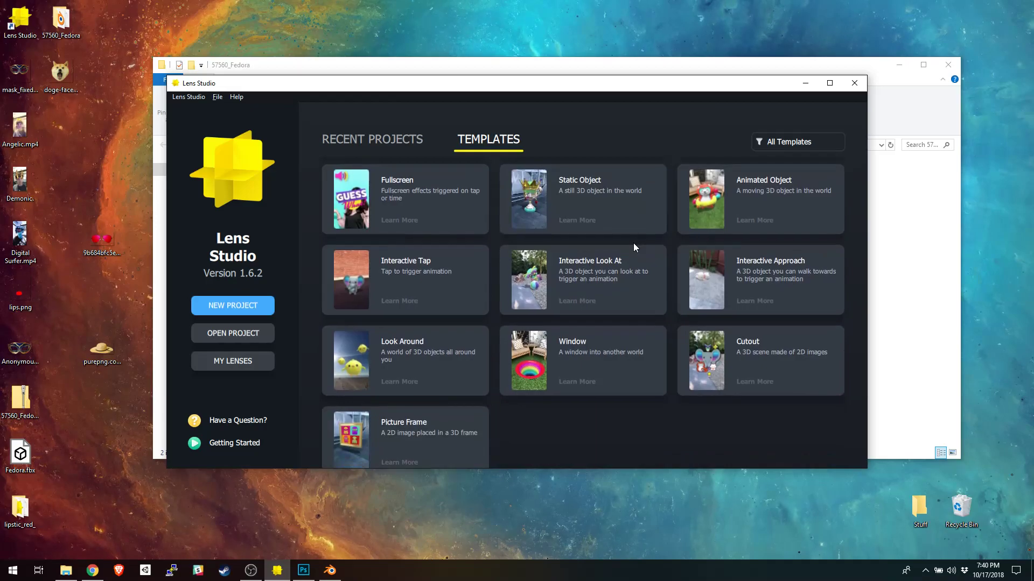
scroll(633, 243, "up", 2)
scroll(627, 250, "down", 2)
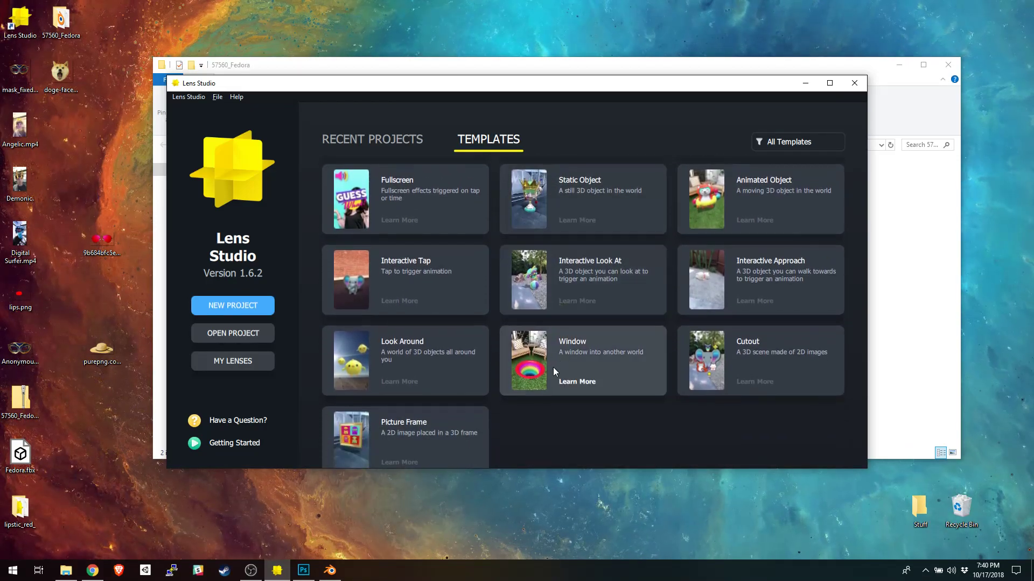
Step: Create a project from the Window template and view its rainbow hole from above
scroll(556, 345, "up", 3)
scroll(554, 315, "down", 4)
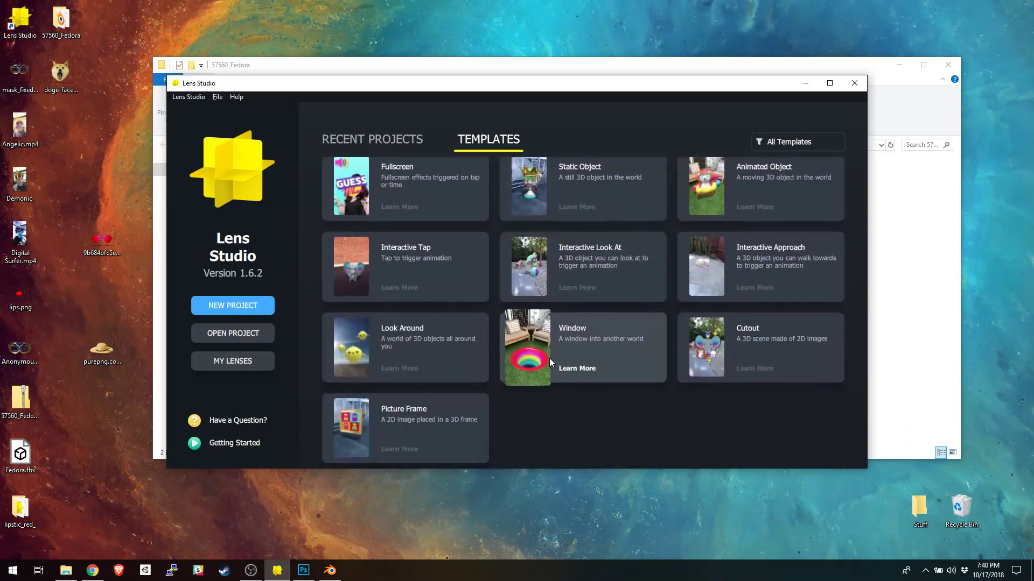
left_click(539, 349)
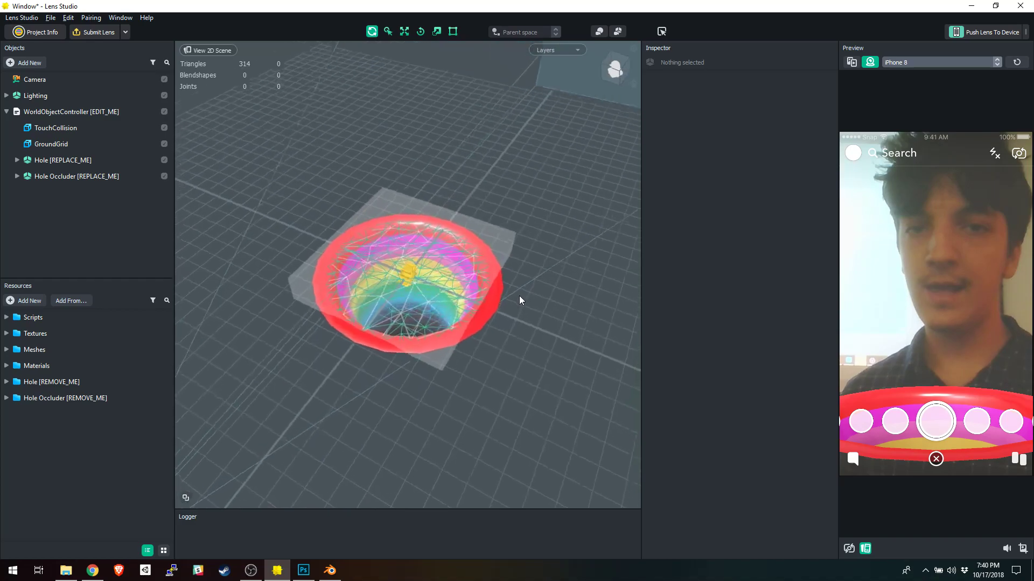
right_click_drag(520, 294, 542, 202)
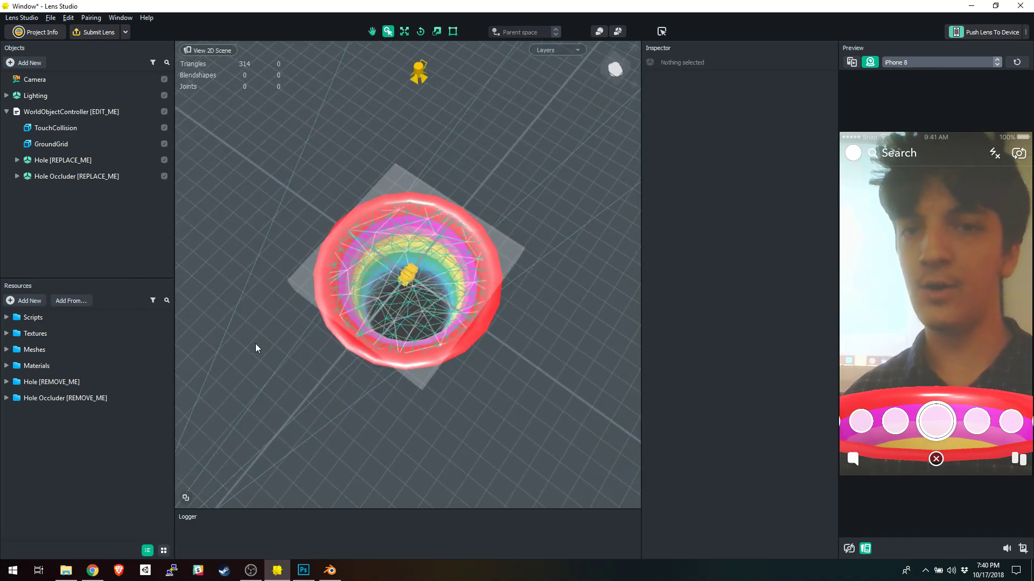
Step: Disable the TouchCollision and GroundGrid objects under WorldObjectController
left_click(99, 177)
left_click(93, 159)
left_click(268, 151)
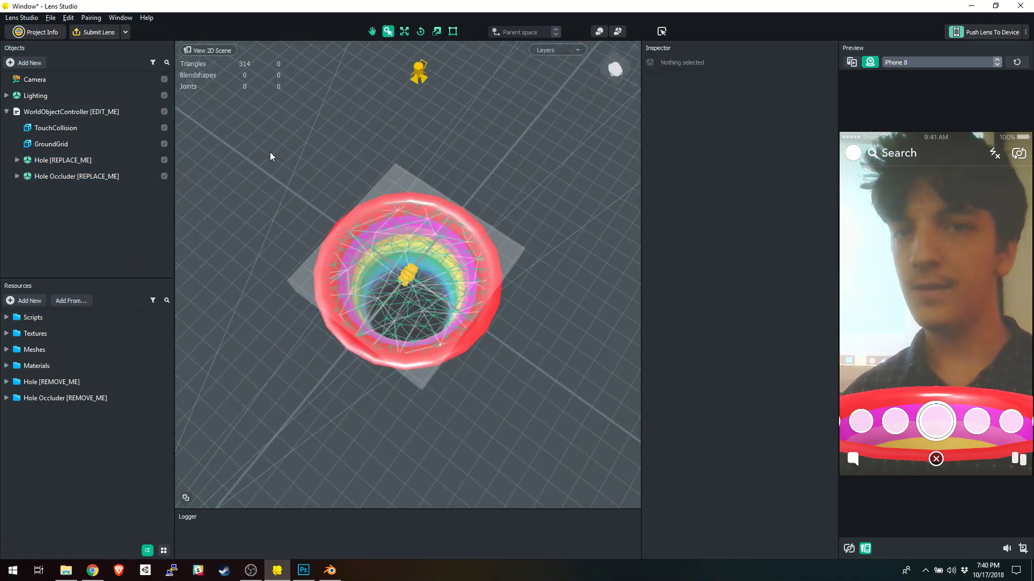
right_click_drag(268, 156, 314, 95)
left_click(164, 128)
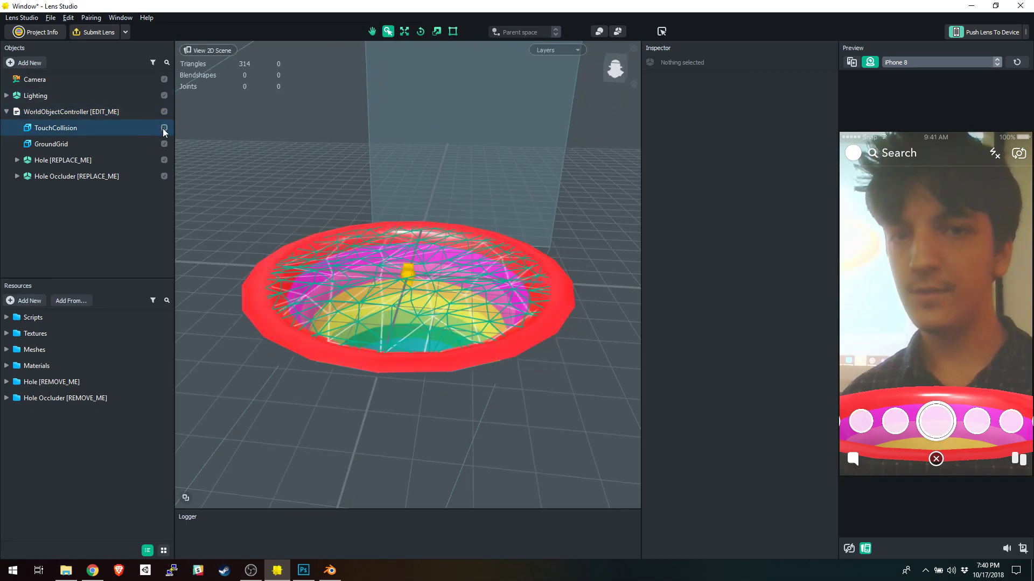
left_click(164, 144)
Step: View the hole from above and from ground level, and switch the preview from the webcam to the Patio.jpg image
right_click_drag(292, 163, 328, 236)
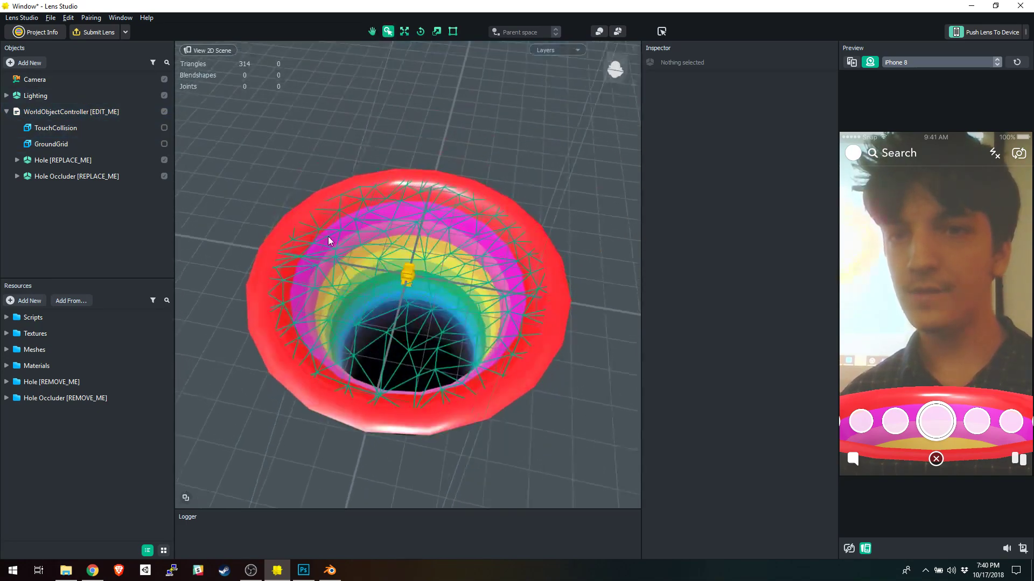
right_click_drag(277, 140, 266, 176)
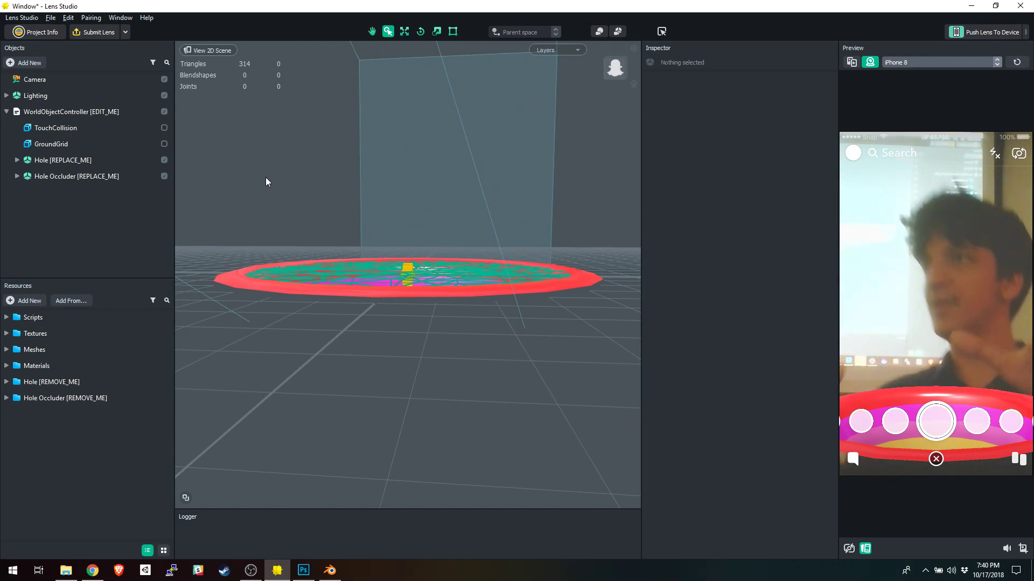
right_click_drag(269, 166, 233, 117)
left_click_drag(234, 111, 235, 111, "alt")
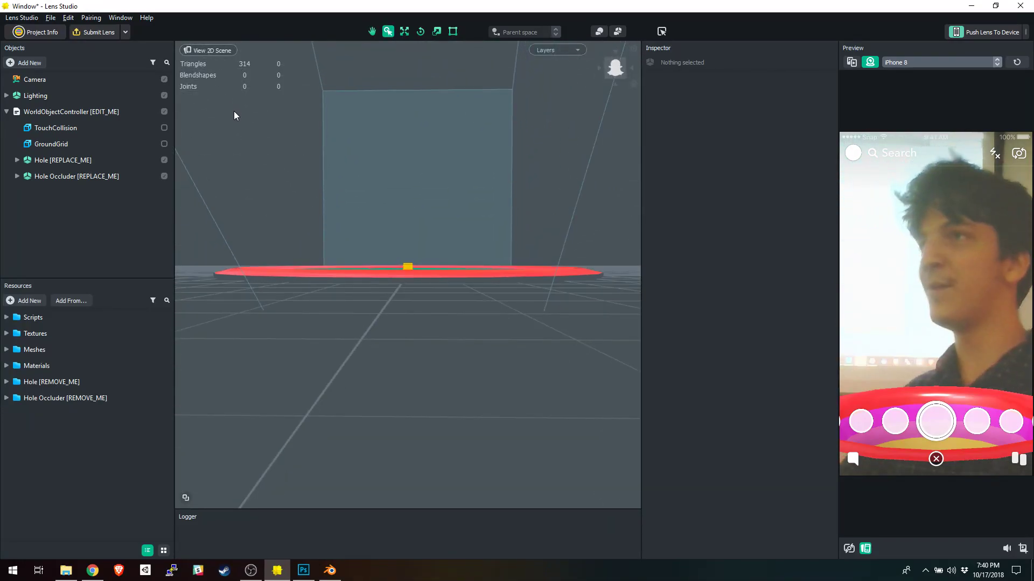
left_click(856, 63)
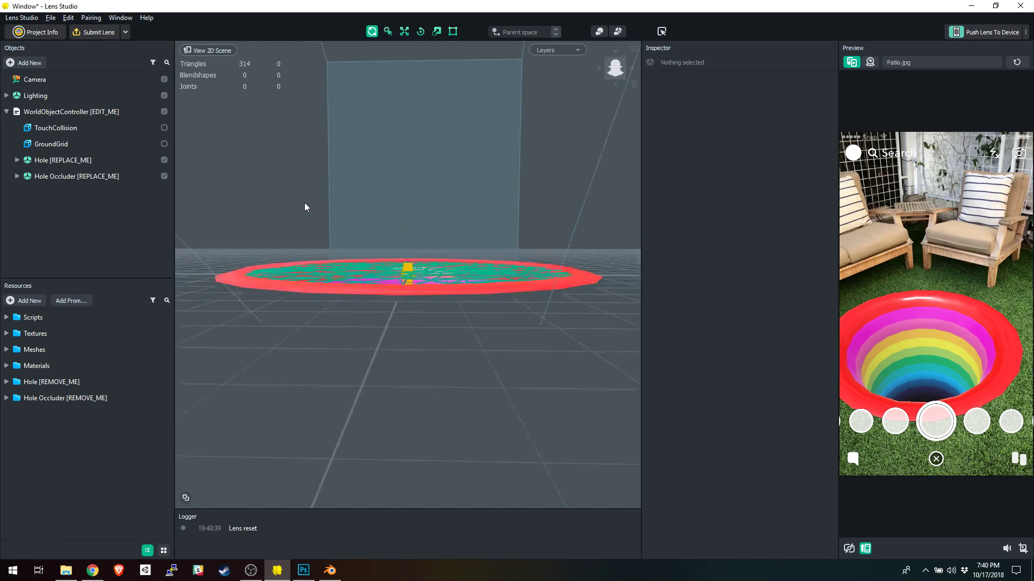
Step: Expand the Hole and Hole Occluder groups and select Hole_Occluder to examine the occluding mesh around the hole
left_click(16, 160)
left_click(17, 192)
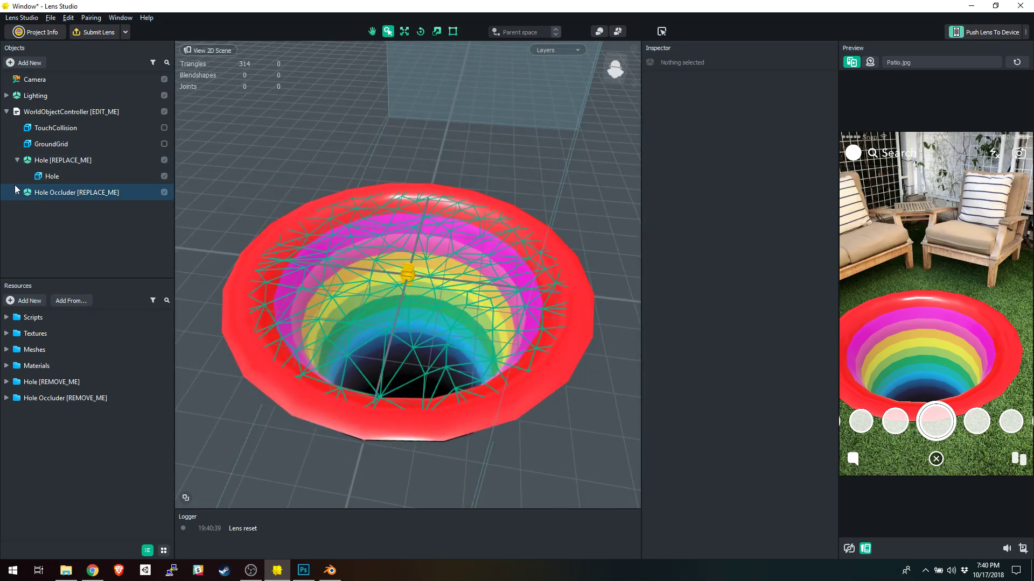
left_click(58, 209)
scroll(319, 232, "down", 4)
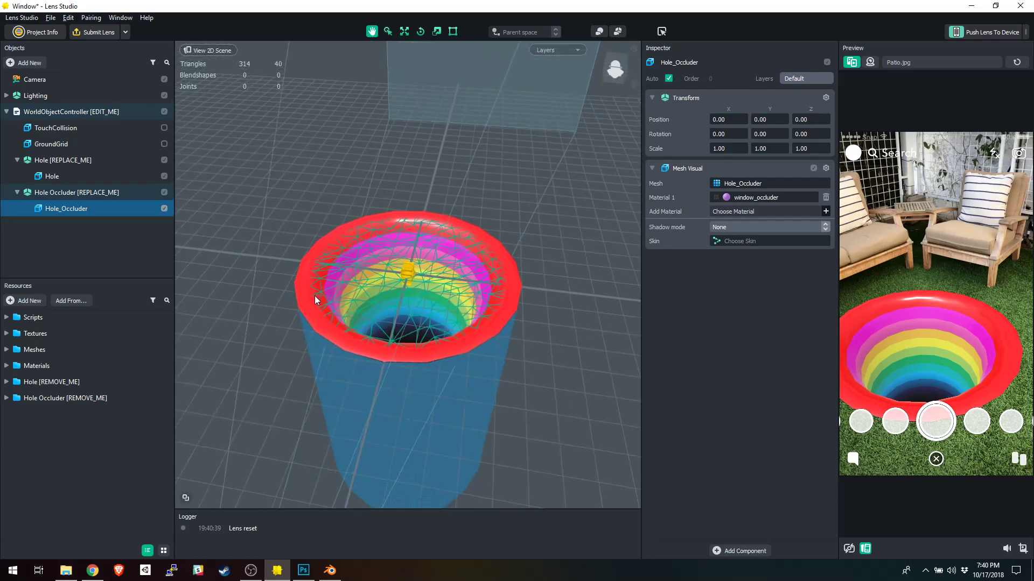
middle_click_drag(316, 299, 305, 127)
scroll(307, 145, "up", 2)
middle_click_drag(375, 198, 375, 283)
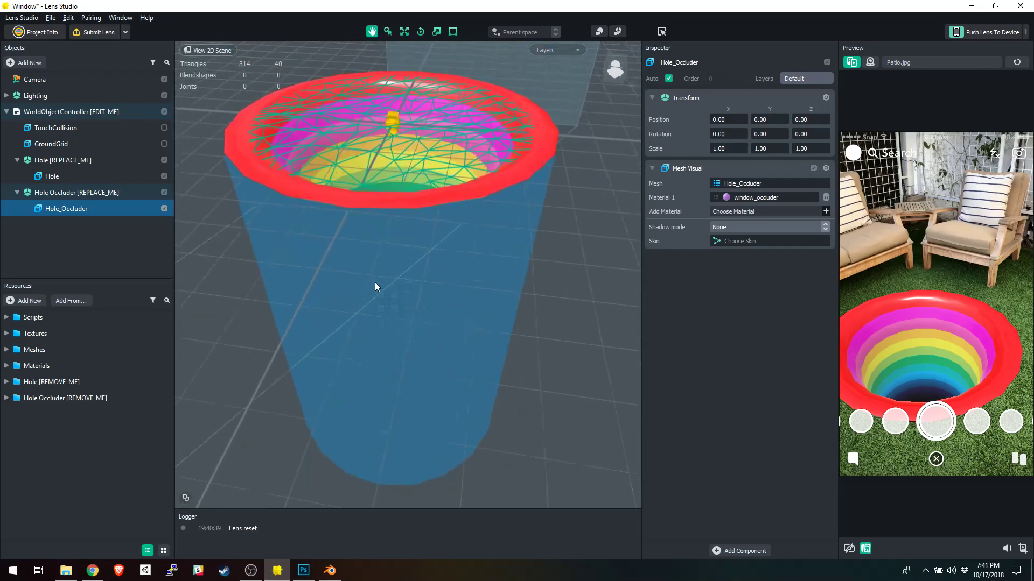
scroll(374, 282, "up", 2)
Step: Turn Hole_Occluder off to inspect the uncovered hole in the scene and preview, and turn it back on
left_click(163, 208)
left_click_drag(447, 294, 451, 245, "alt")
left_click(557, 267)
left_click_drag(557, 267, 537, 280, "alt")
scroll(554, 290, "down", 4)
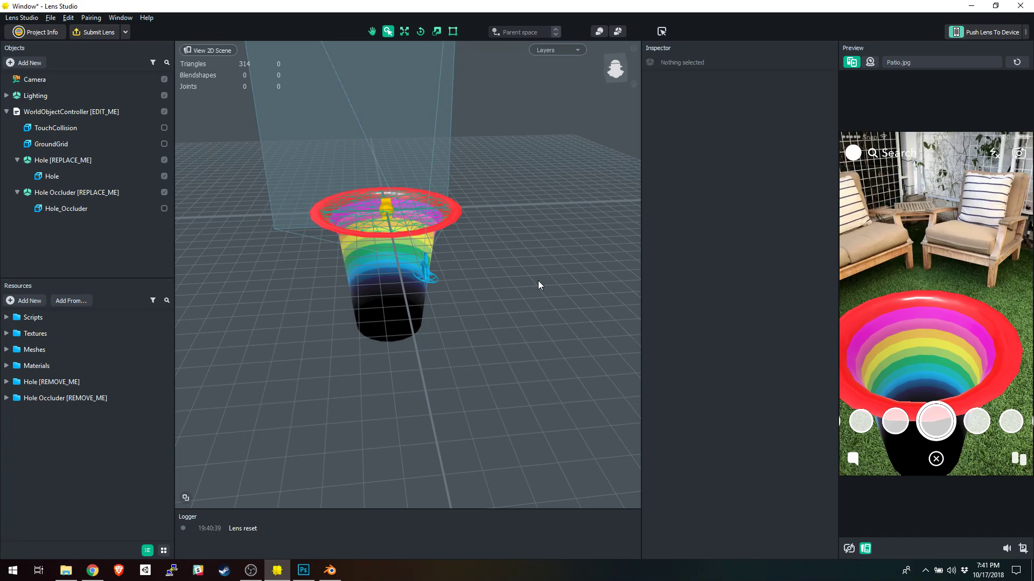
left_click_drag(977, 309, 949, 286)
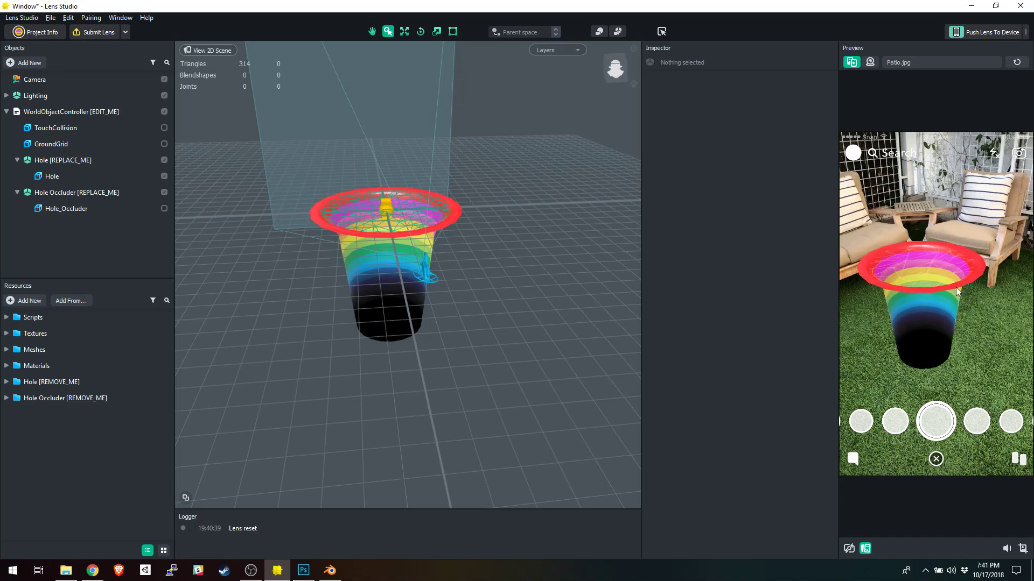
left_click(164, 209)
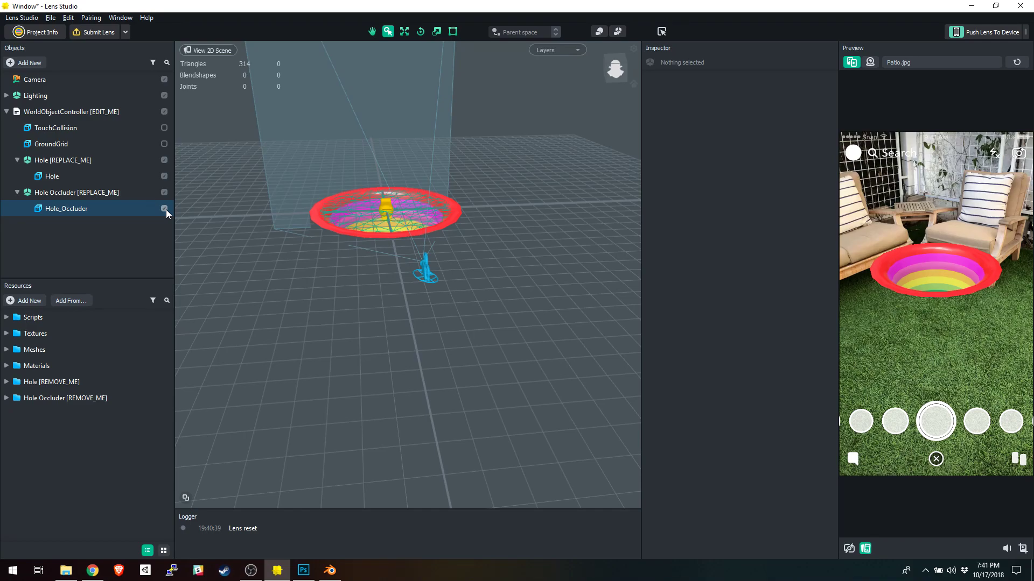
left_click(166, 209)
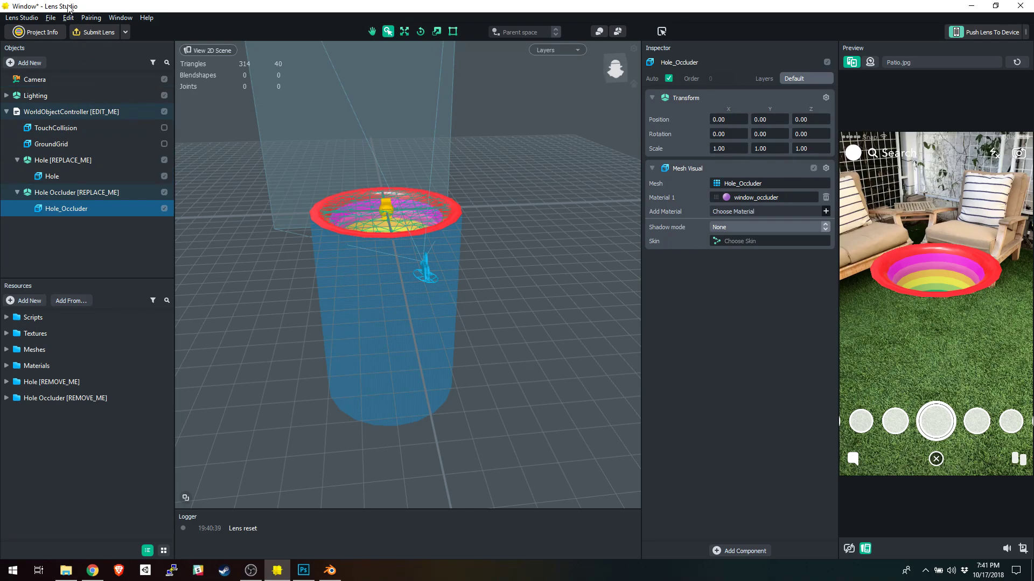
Step: Reopen the recent project lipstic_red_hat, discard the Window project's changes, and view the fedora and face close up
left_click(52, 19)
mouse_move(92, 68)
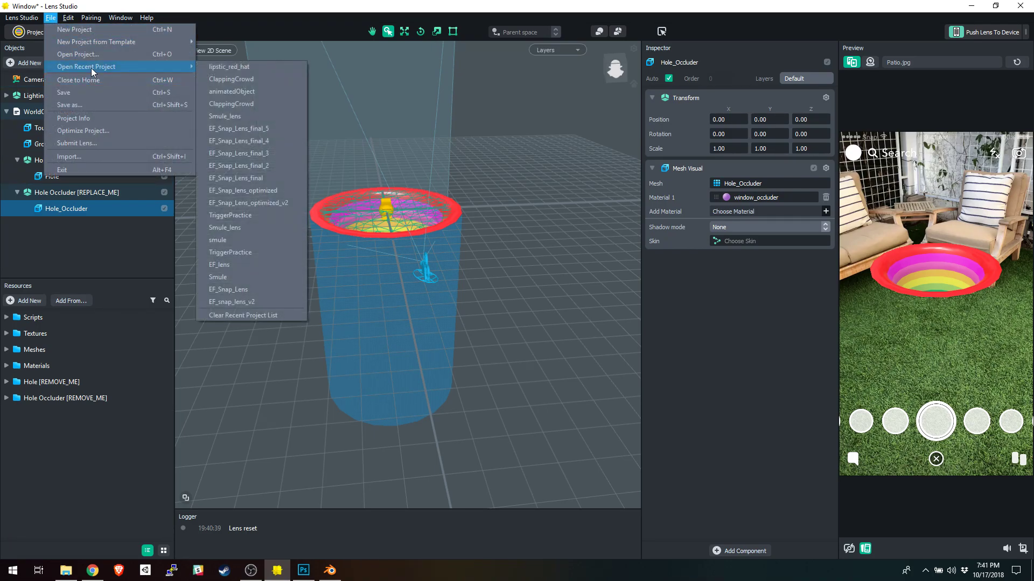
left_click(222, 79)
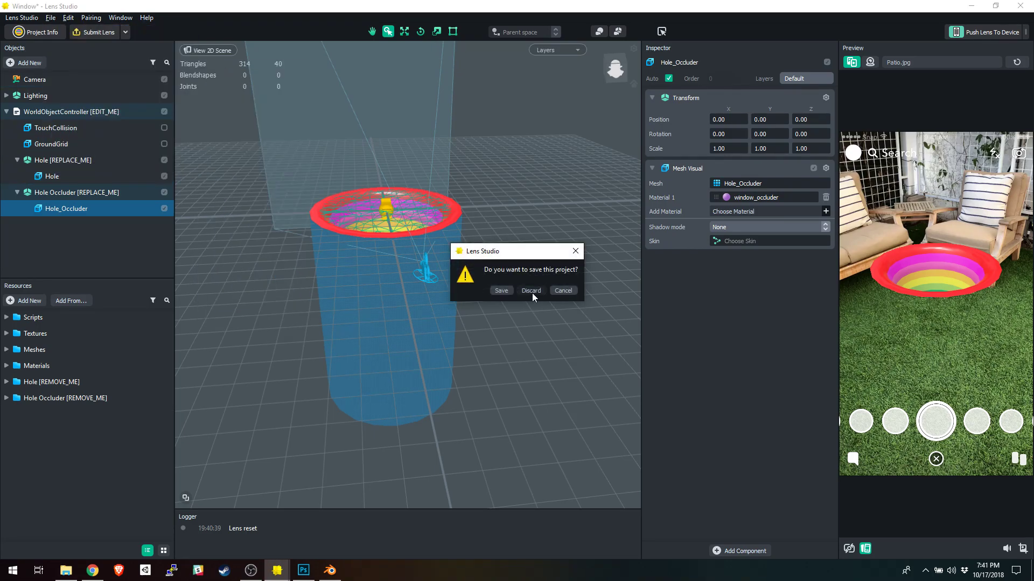
left_click(531, 291)
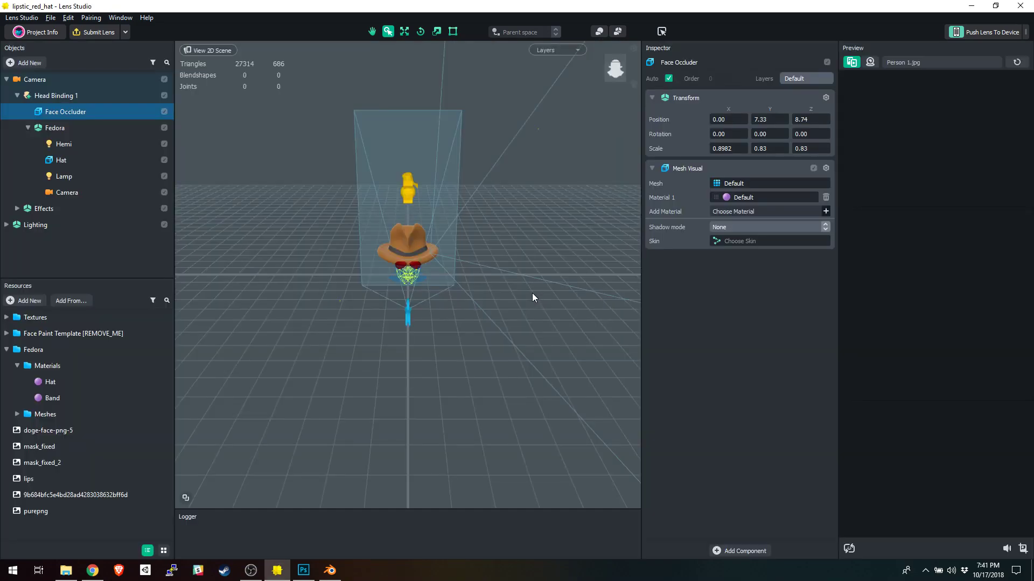
left_click(519, 316)
right_click_drag(519, 315, 538, 288)
scroll(538, 280, "up", 8)
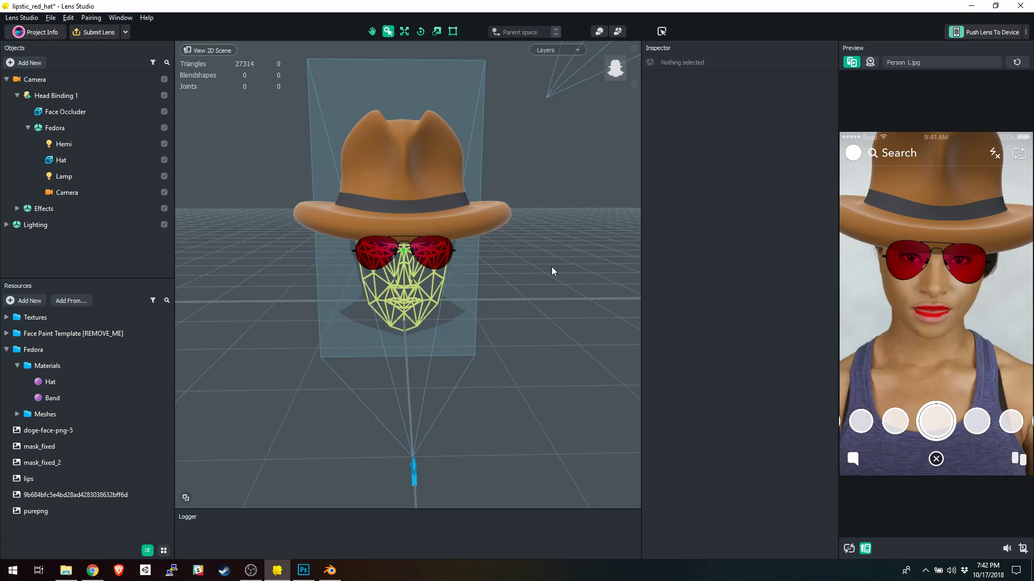
Step: Check the lens in the webcam preview and on the sample video Idle Person 3.webm
left_click(870, 61)
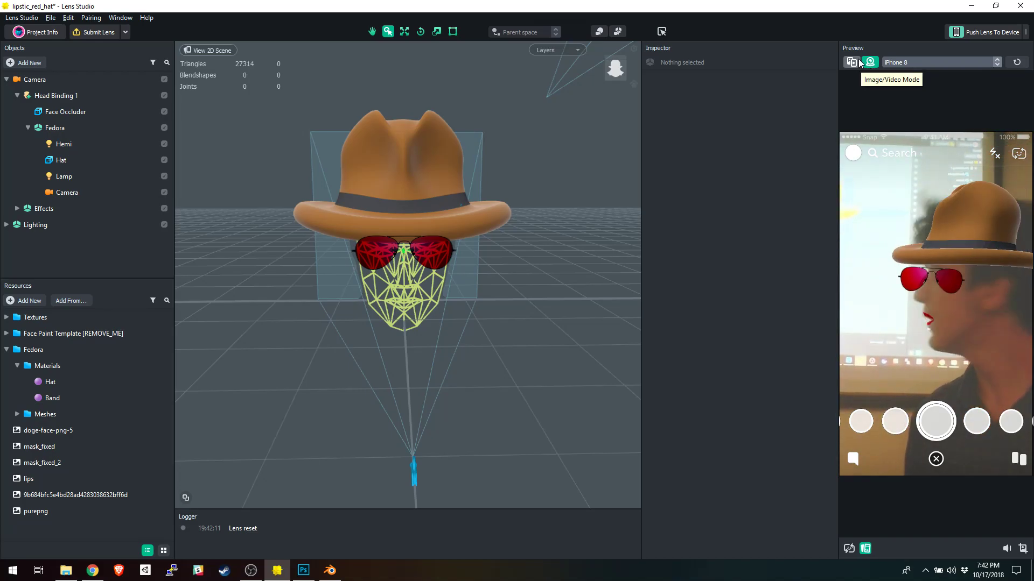
left_click(853, 63)
left_click(916, 62)
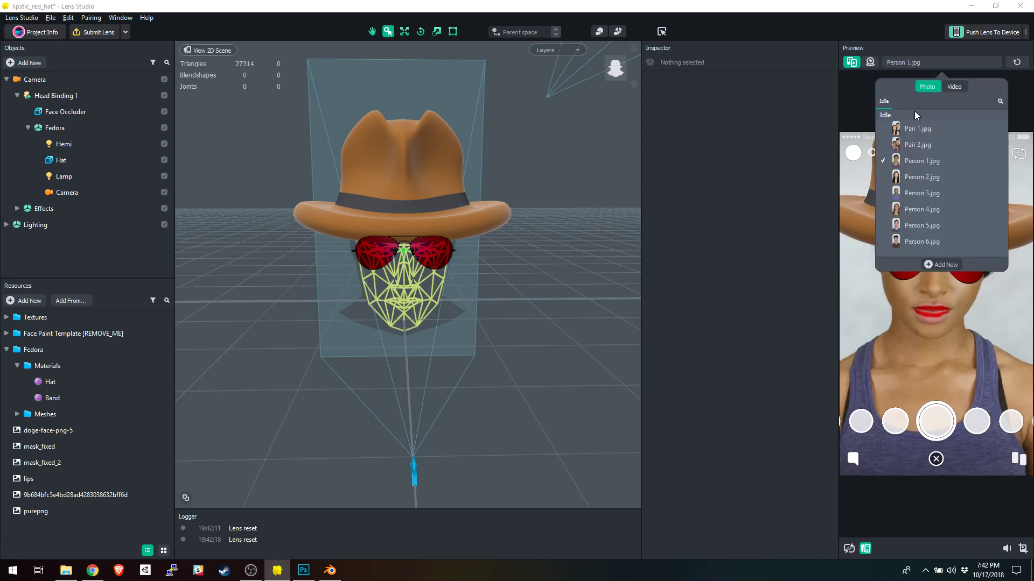
left_click(955, 86)
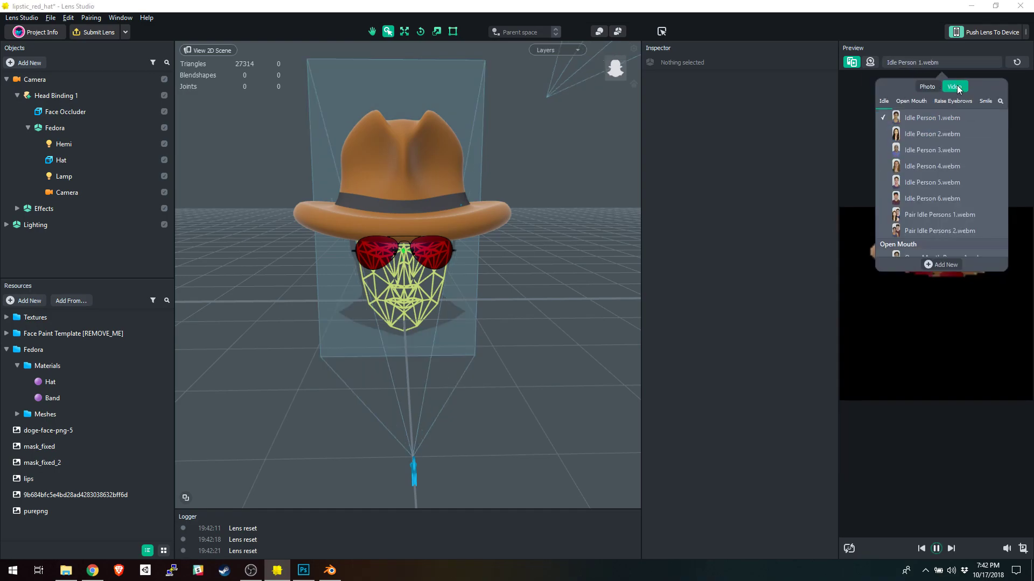
left_click(914, 149)
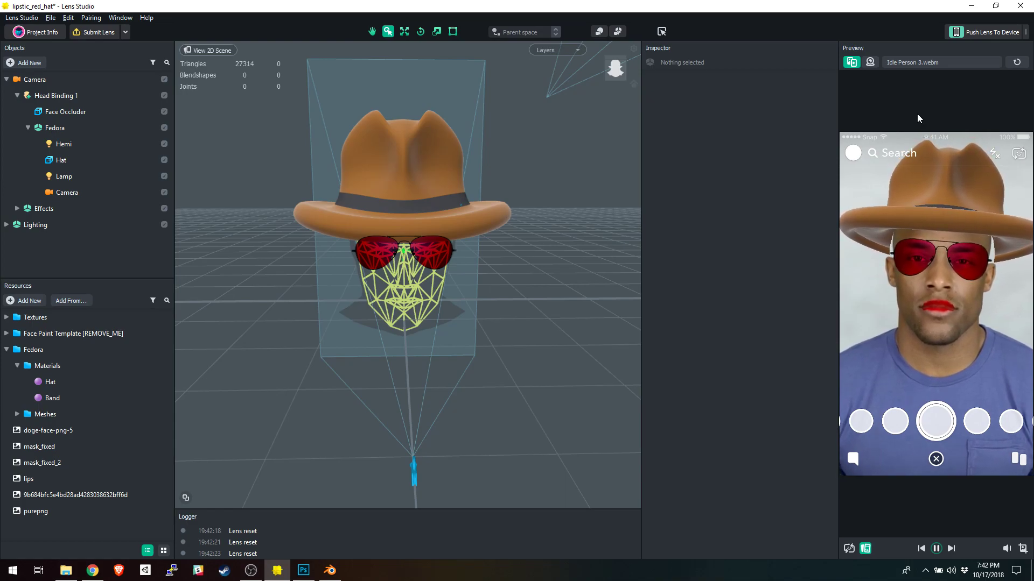
Step: Preview the lens on the sample videos Idle Person 5.webm and Open Mouth Person 2.webm
left_click(925, 62)
left_click(899, 183)
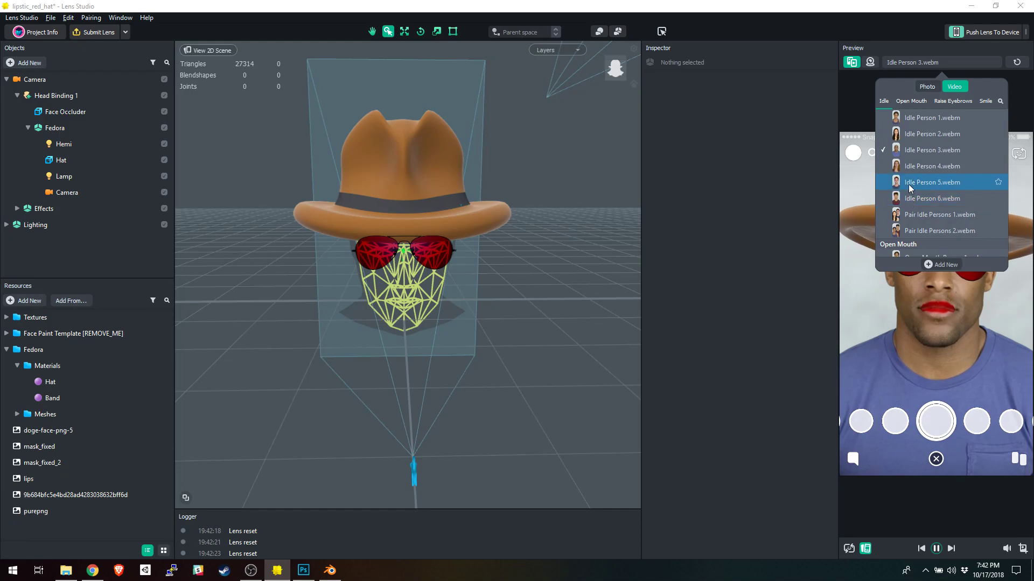
left_click(918, 102)
left_click(921, 144)
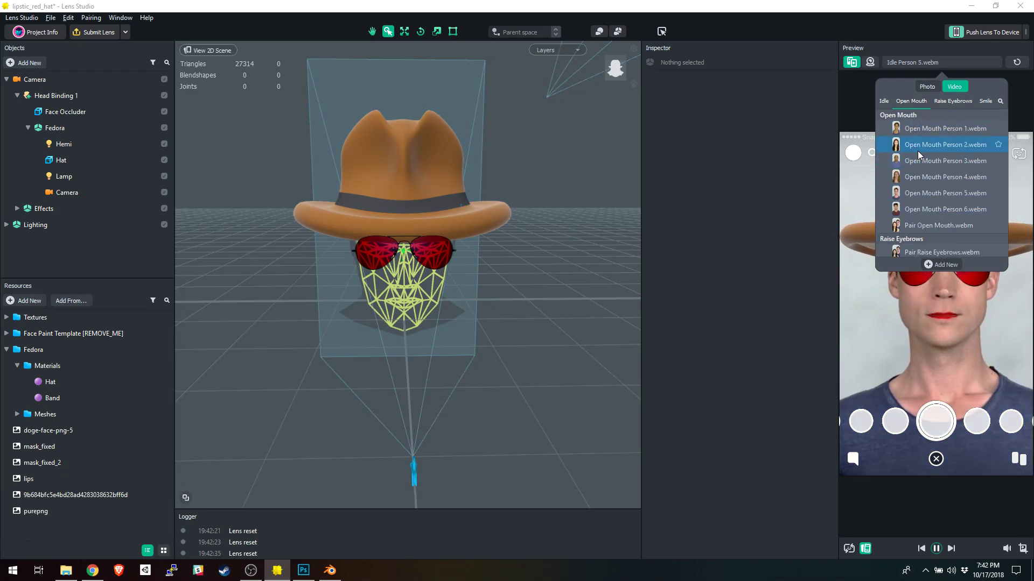
left_click(850, 108)
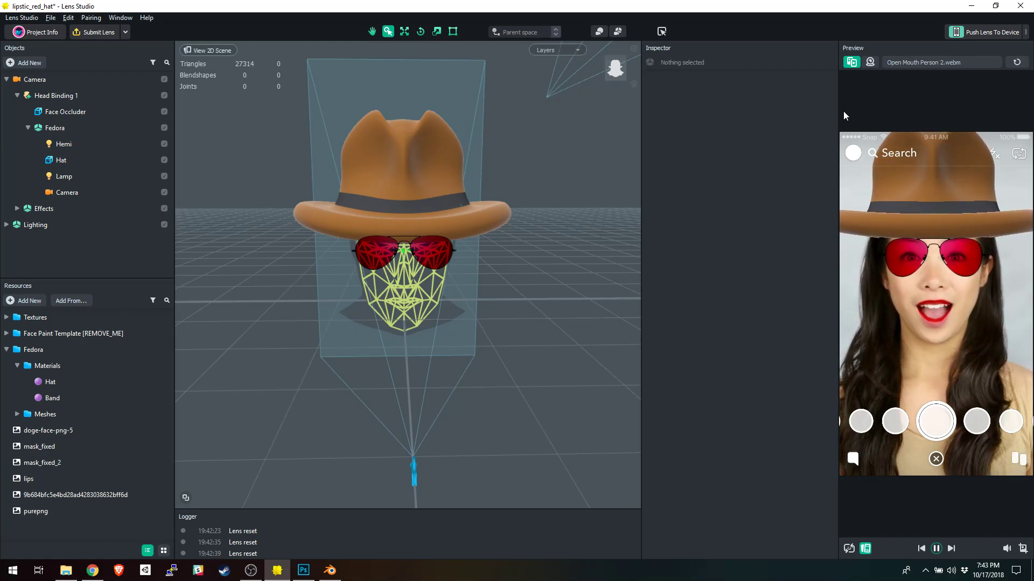
Step: Push the lens to the device and send it a second time
left_click(970, 34)
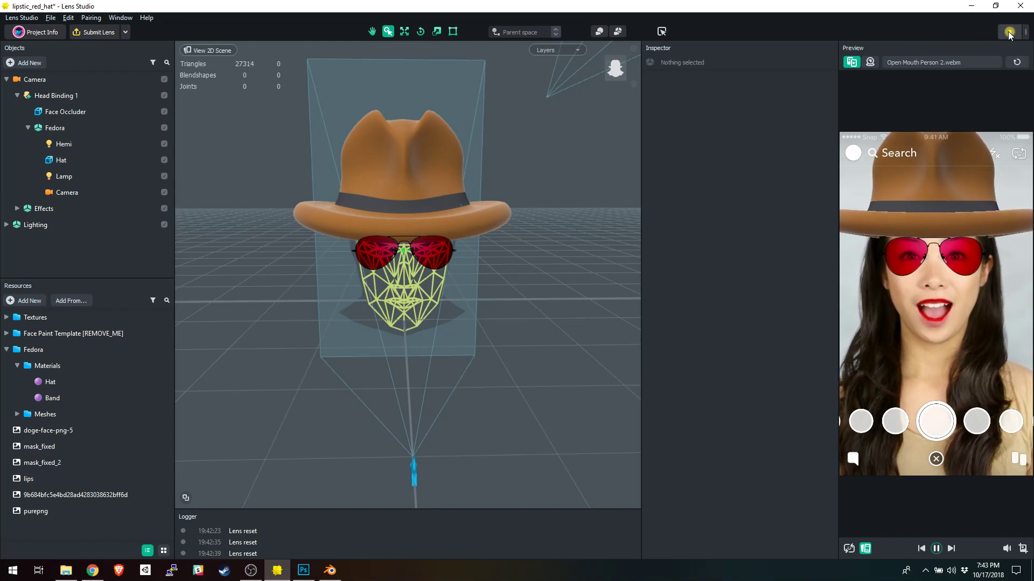
left_click(1024, 33)
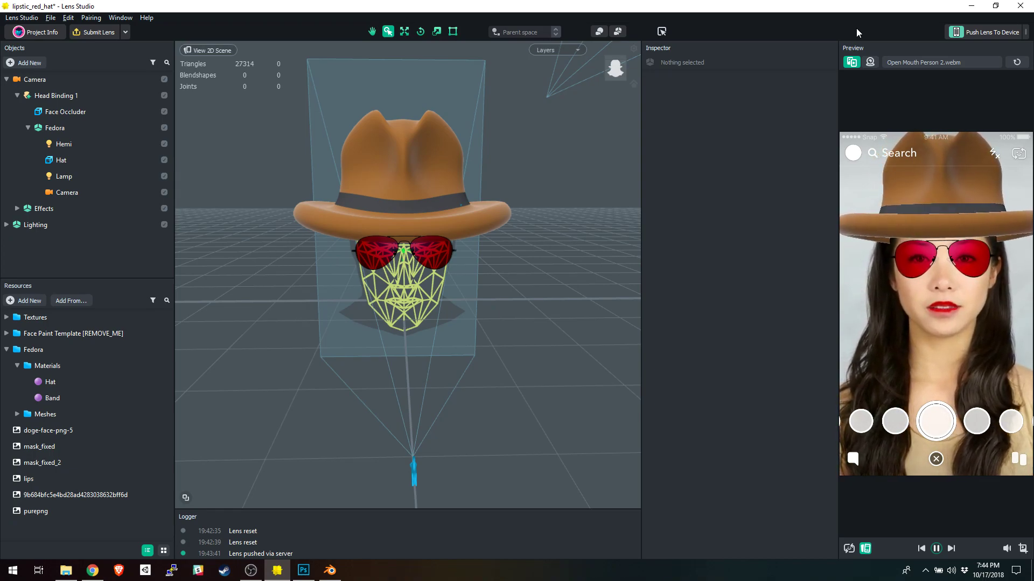
left_click_drag(949, 33, 1028, 36)
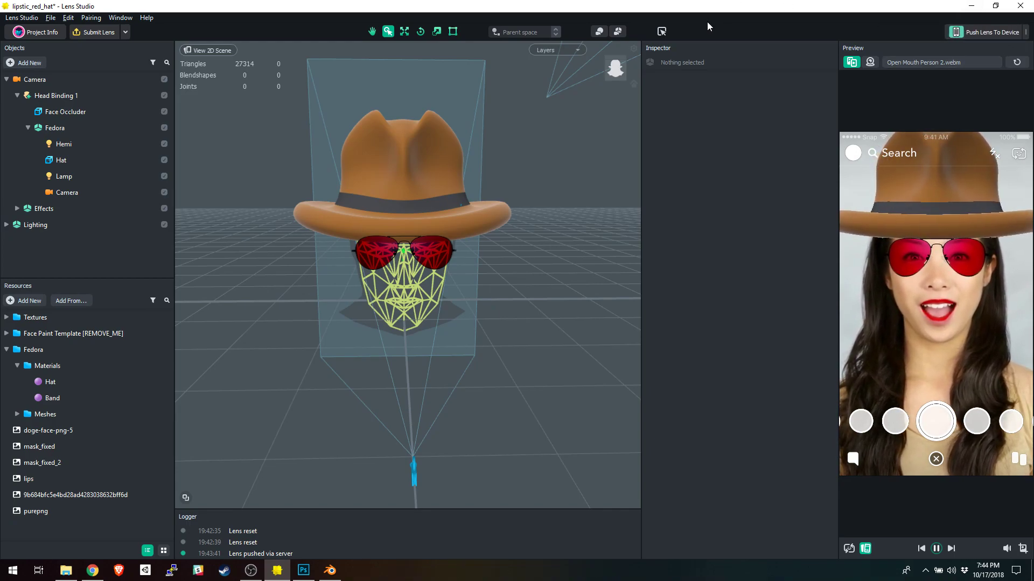
left_click(961, 34)
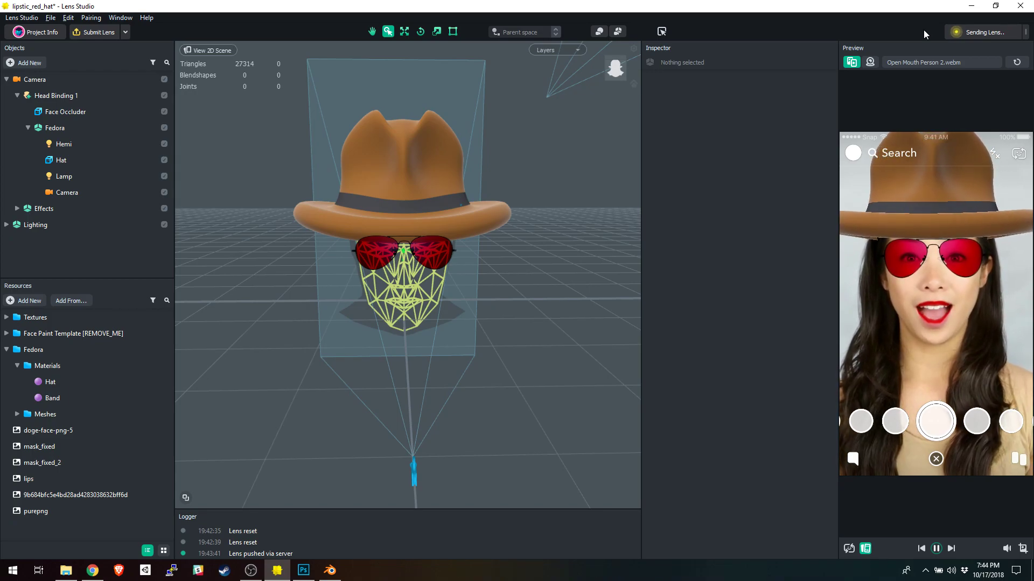
Step: Switch the preview to the webcam and set the lens name to Red Lipstick Hat in the project info
left_click(870, 63)
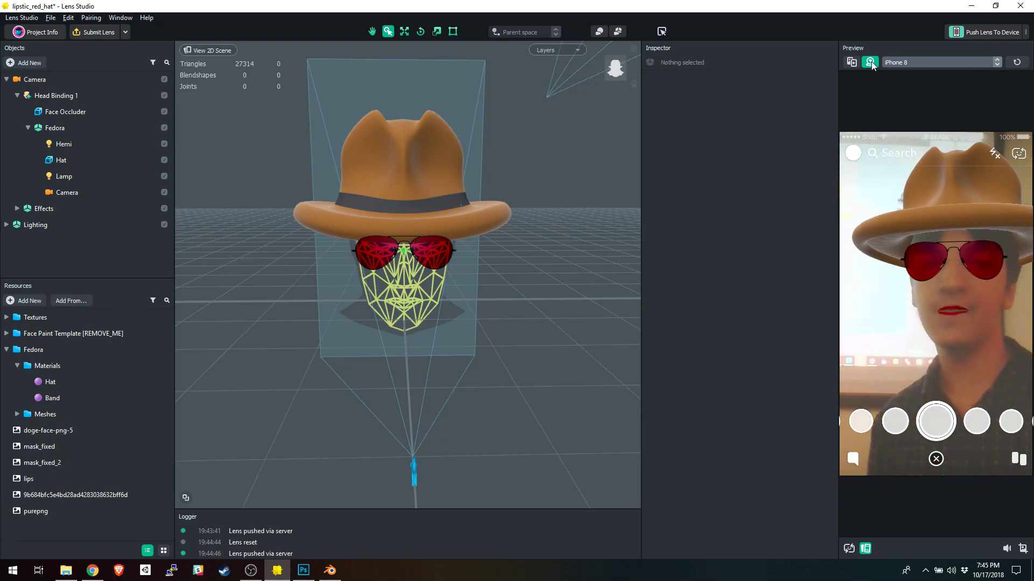
left_click(40, 31)
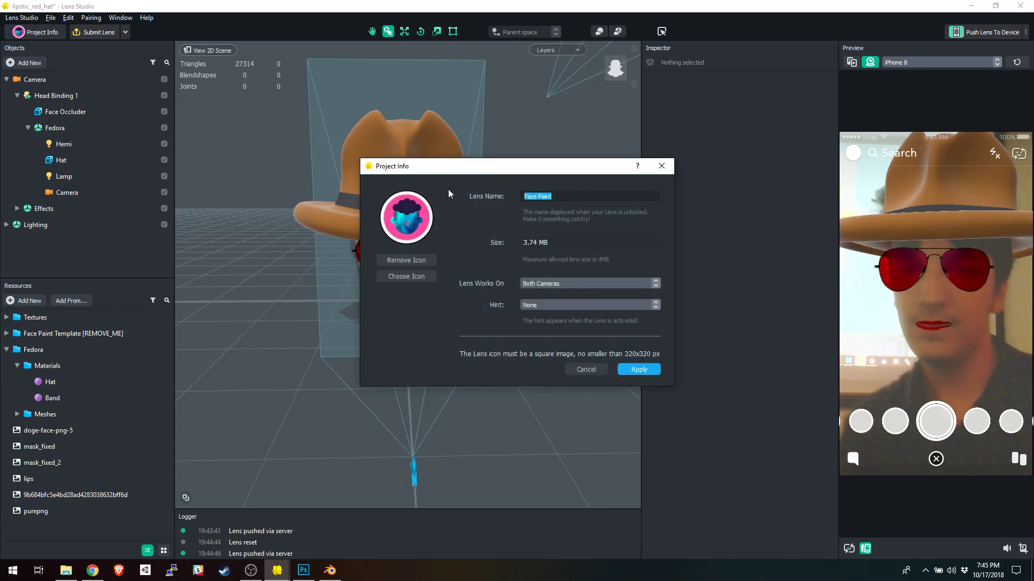
type("Red Lipsti")
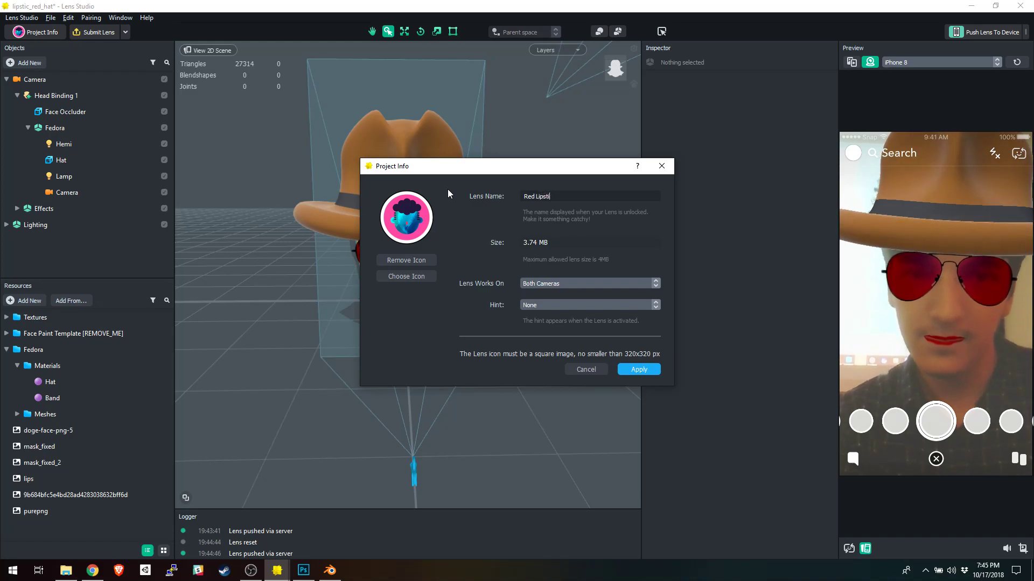
type("ck")
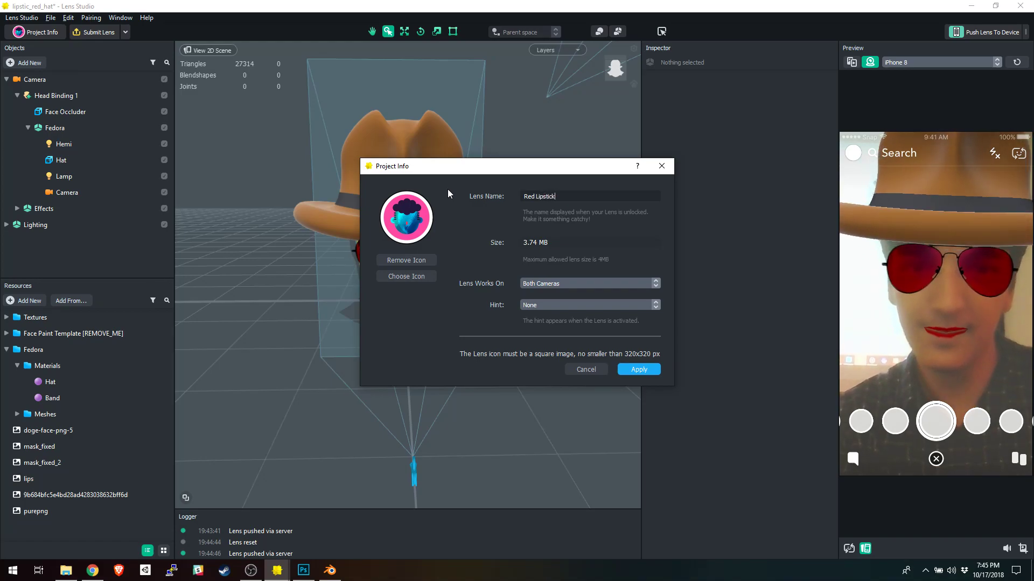
type(" Hat")
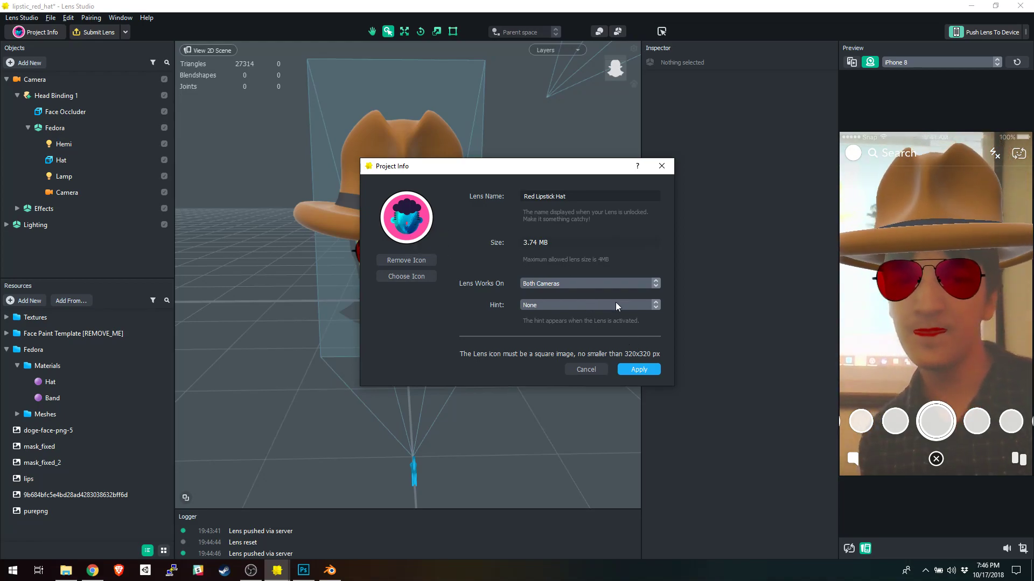
Step: Restrict the lens to Only Front Camera, keep the hint at None, and apply the project info
left_click(609, 285)
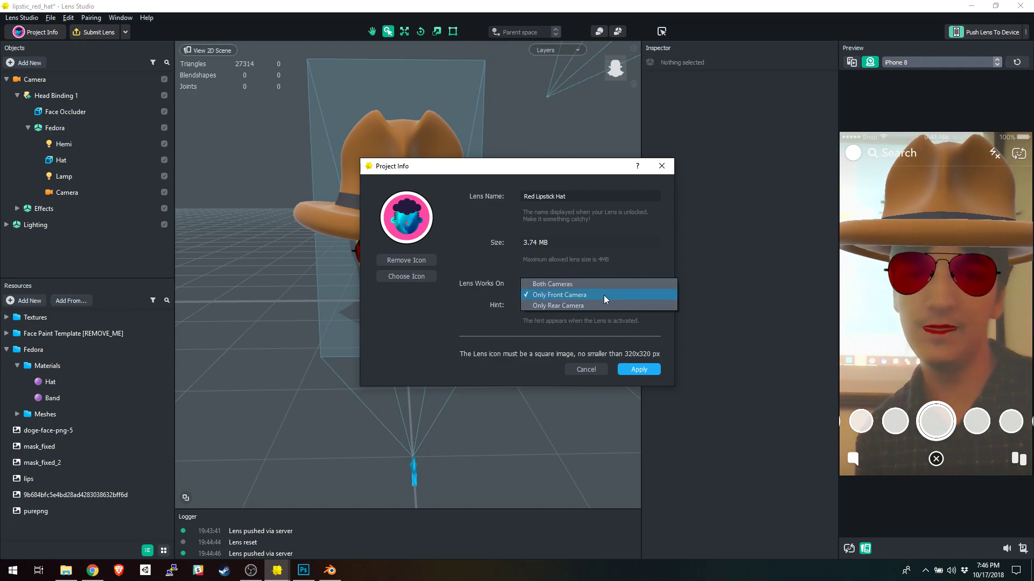
left_click(605, 299)
left_click(601, 305)
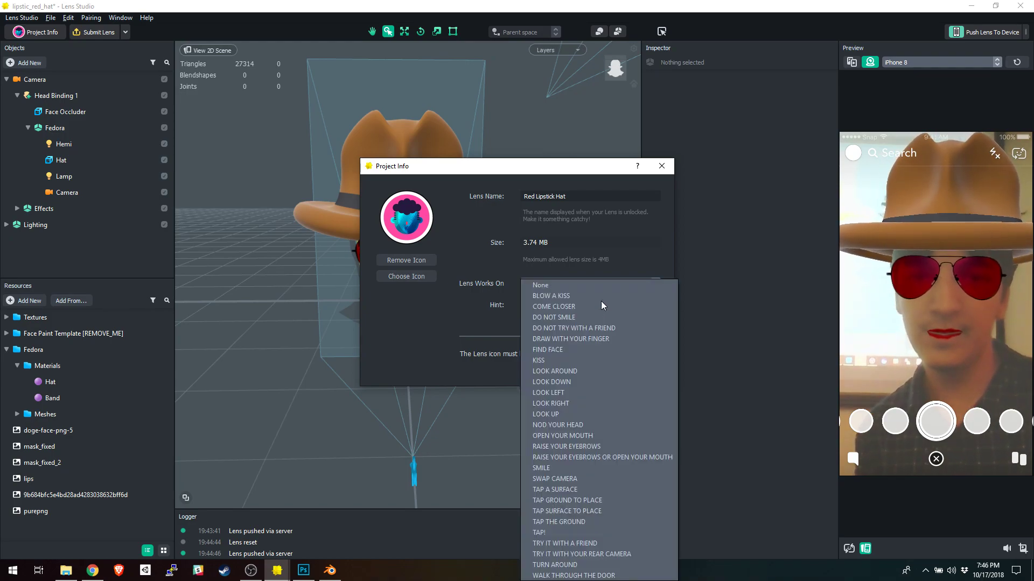
left_click(476, 315)
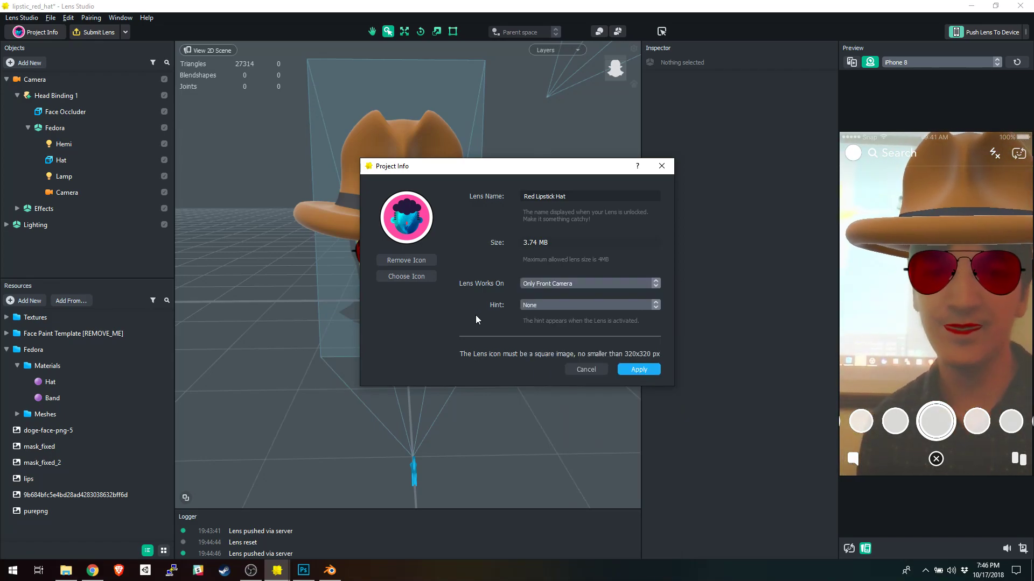
left_click(645, 370)
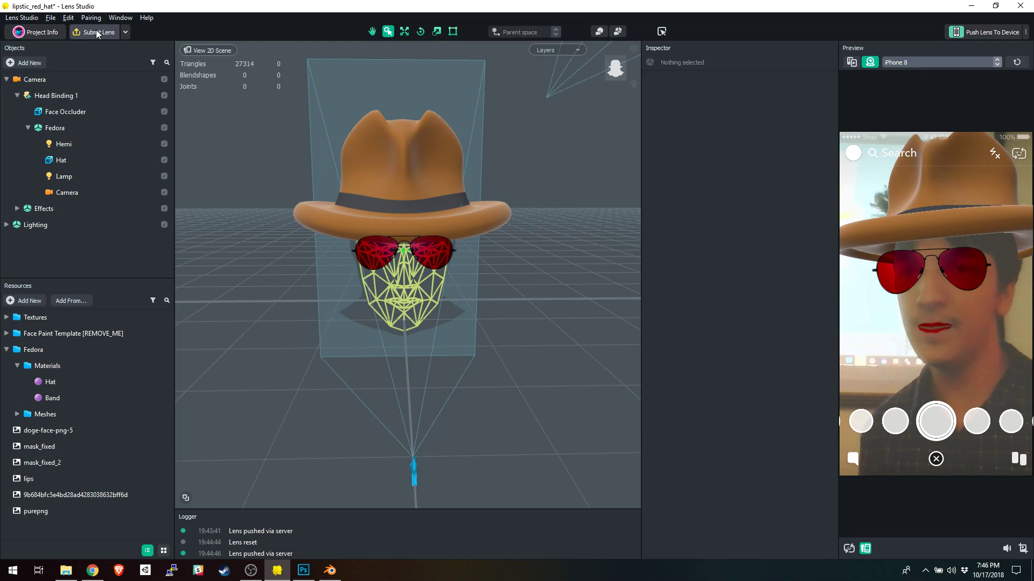
Step: Submit the Red Lipstick Hat lens without adding tags or a media preview
left_click(97, 33)
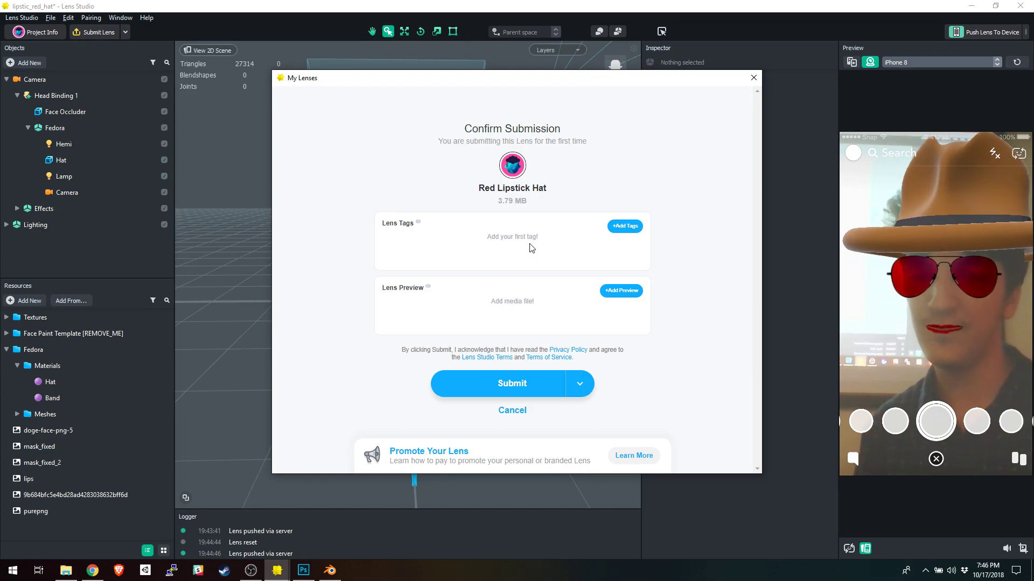
left_click(514, 390)
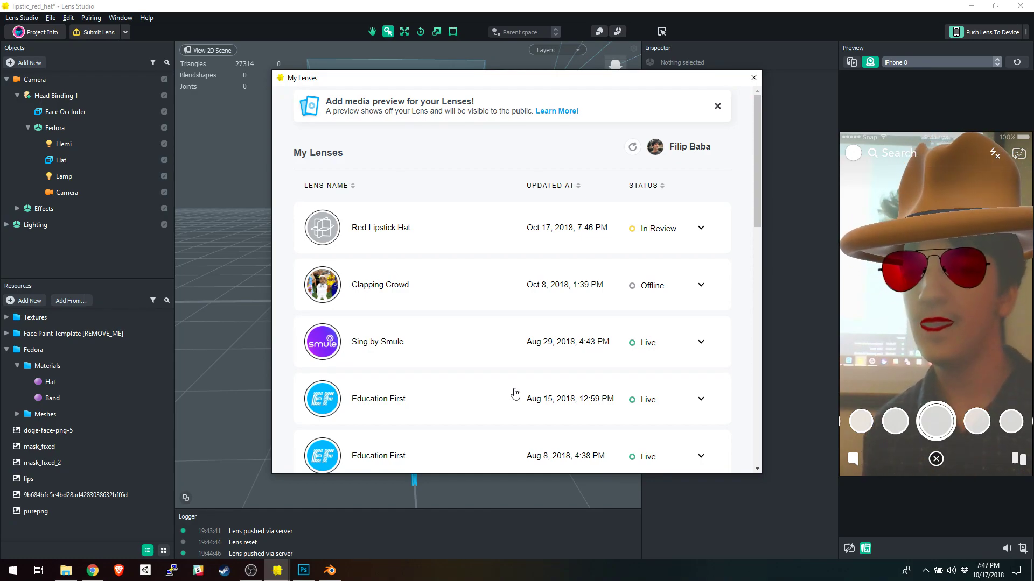
Step: Expand the Digital Surfer lens's details in My Lenses and copy its share link
scroll(623, 300, "down", 8)
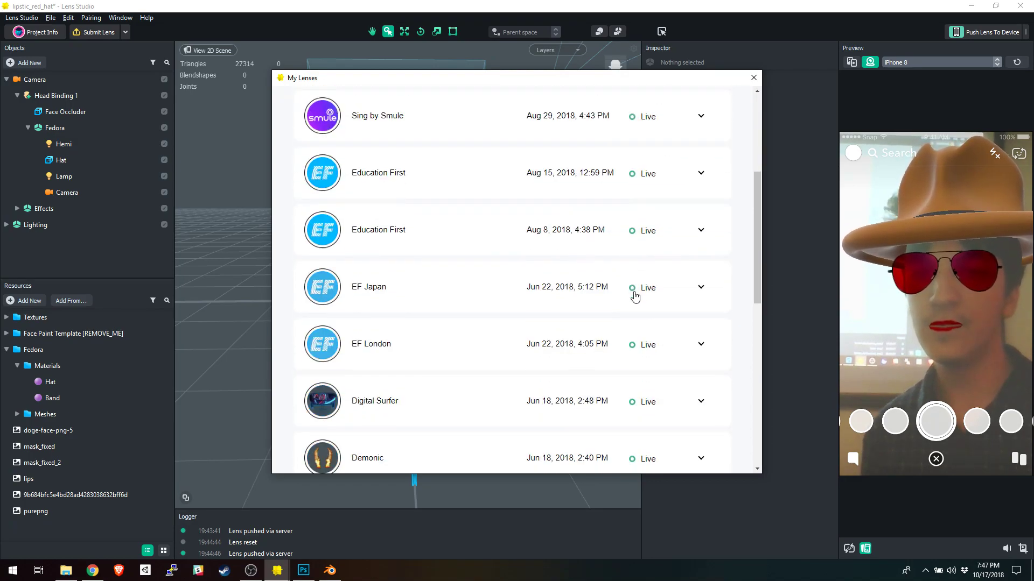
left_click(700, 178)
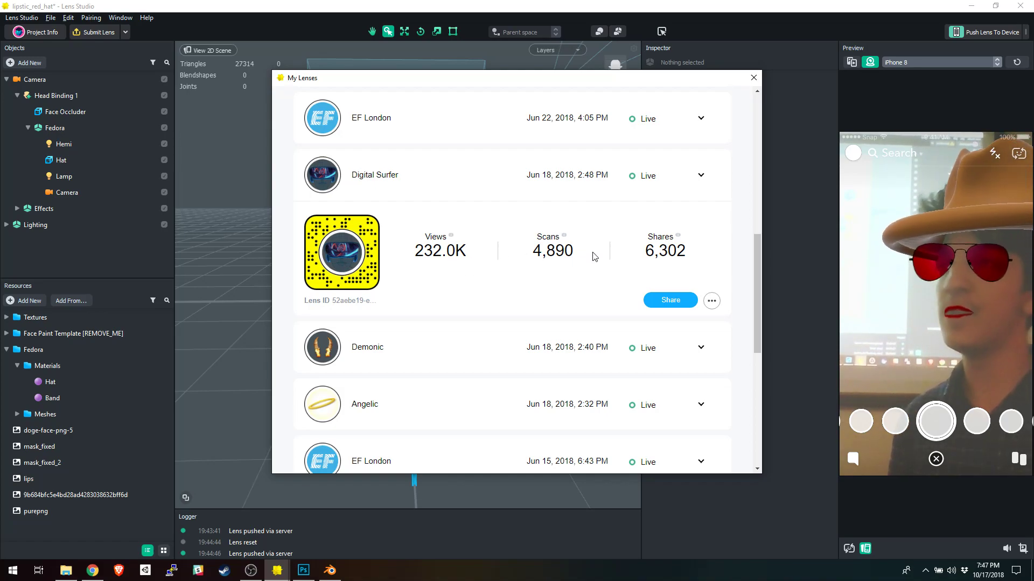
left_click(670, 300)
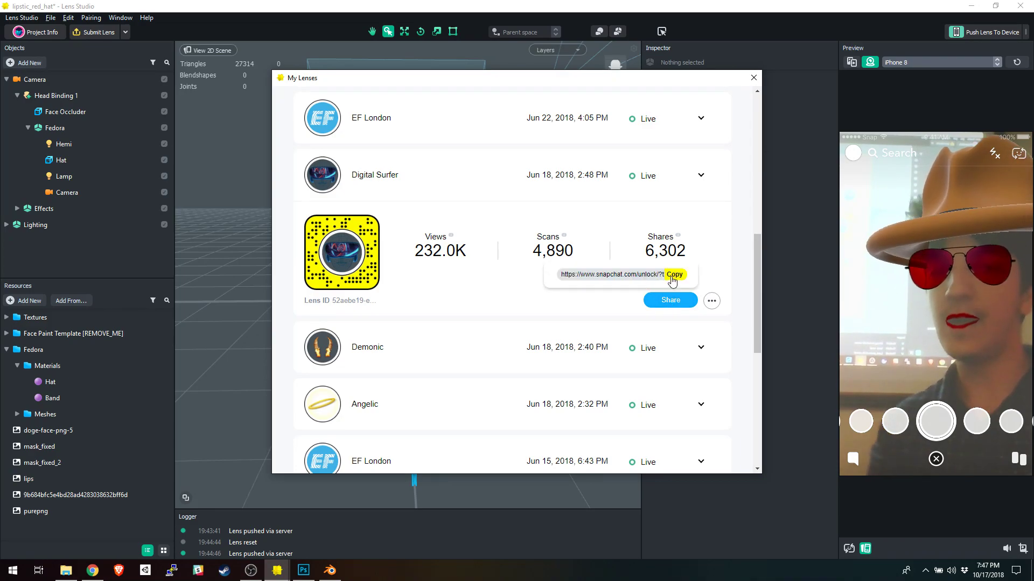
left_click(673, 274)
Step: Switch to Chrome, open the copied share link in a new tab, and move the browser window clear of My Lenses
key("alt+Tab")
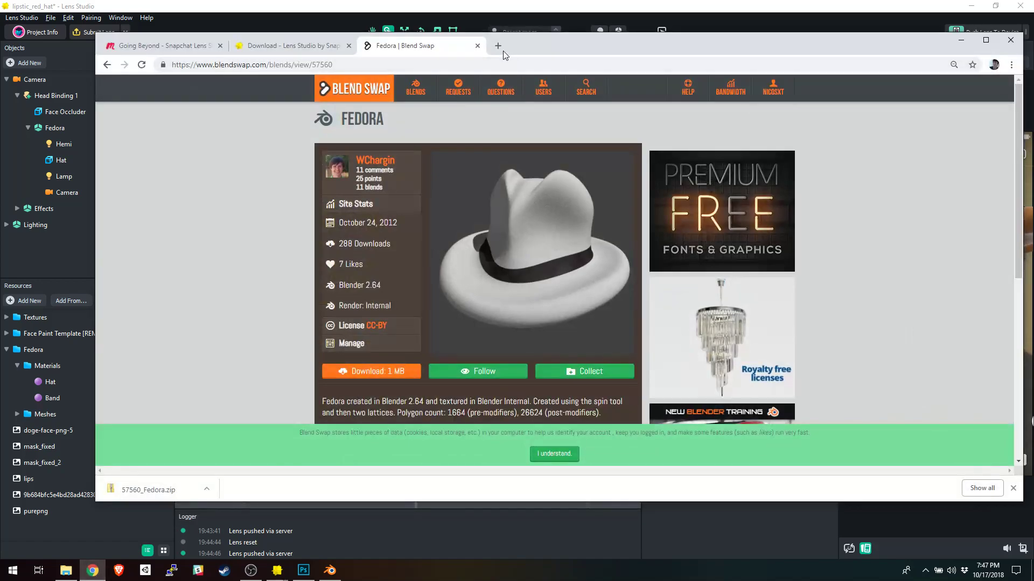
left_click(504, 51)
key("ctrl+v")
key("Return")
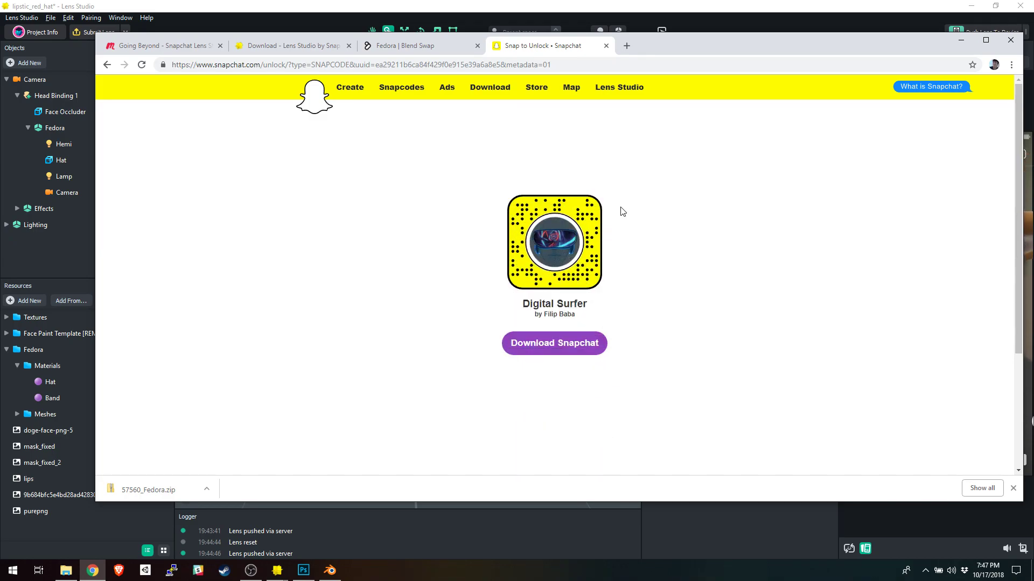
left_click_drag(672, 48, 612, 408)
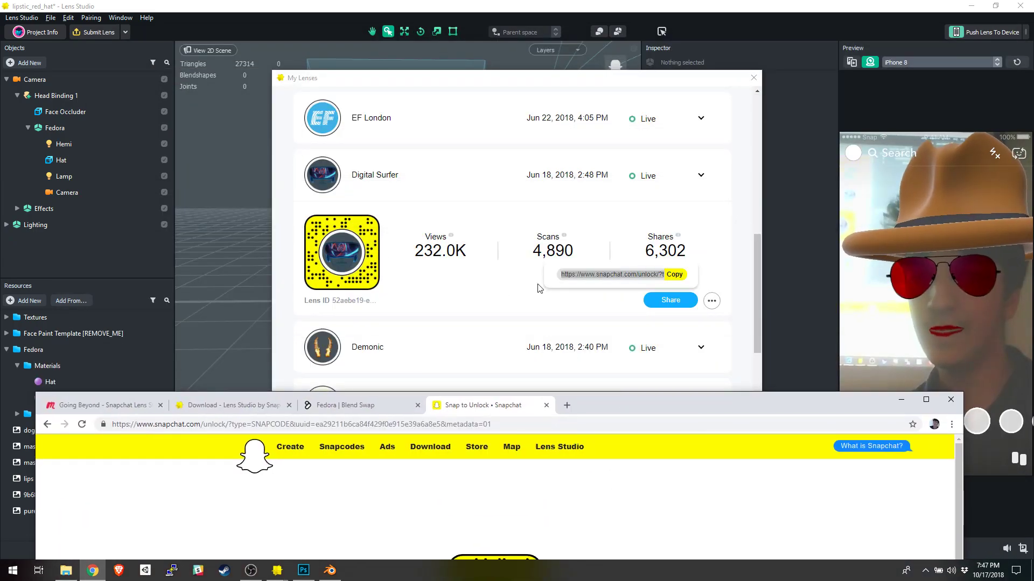
Step: Show the additional management options for the Digital Surfer lens, then close My Lenses and minimize the browser
left_click(712, 300)
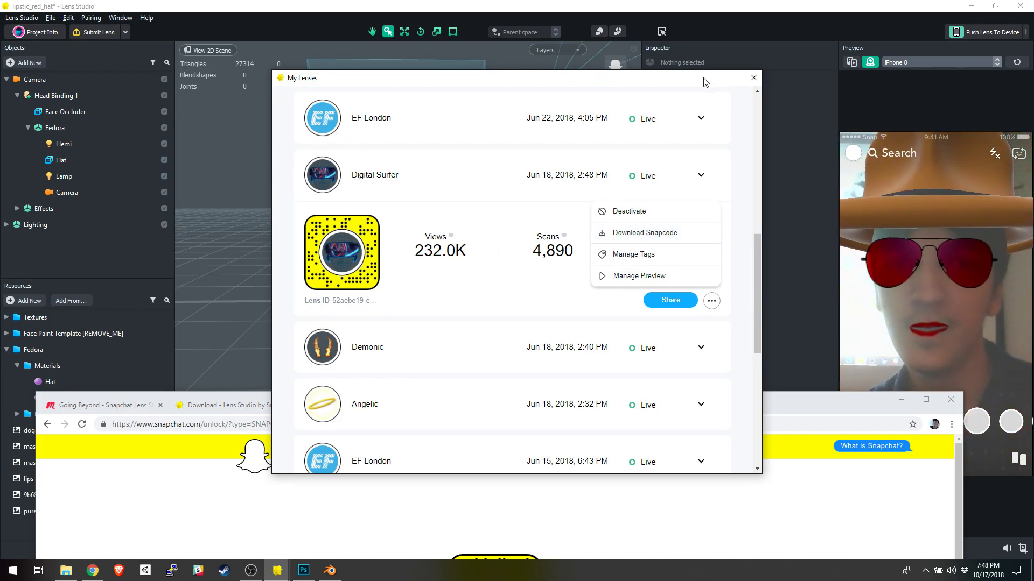
left_click_drag(743, 84, 729, 80)
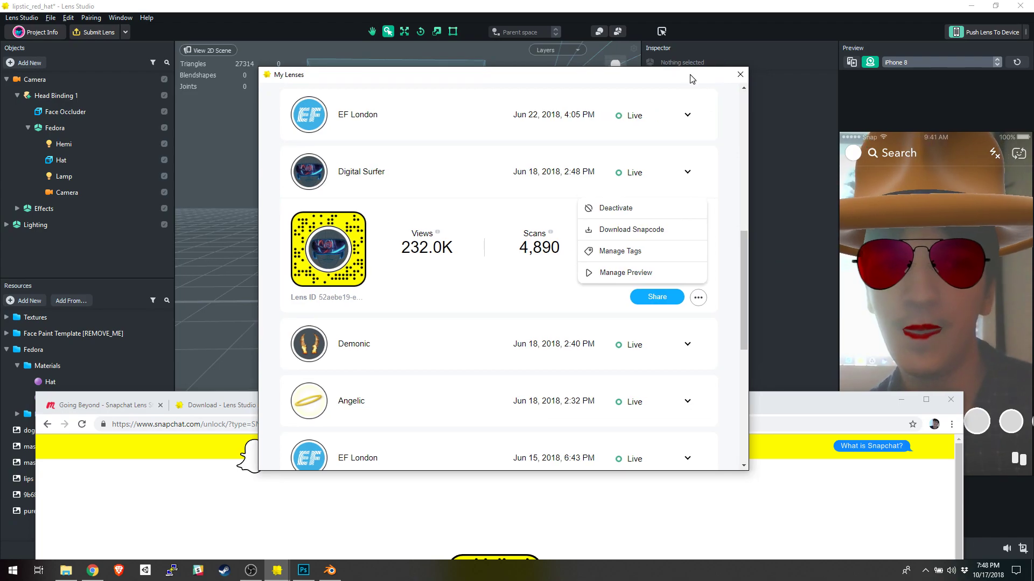
left_click(733, 75)
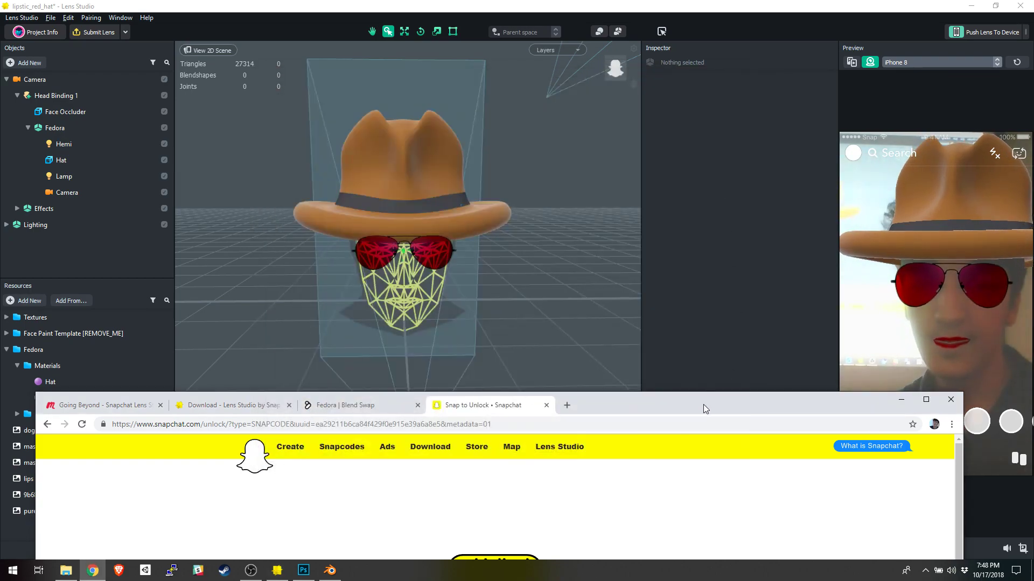
left_click_drag(714, 403, 726, 225)
left_click(912, 222)
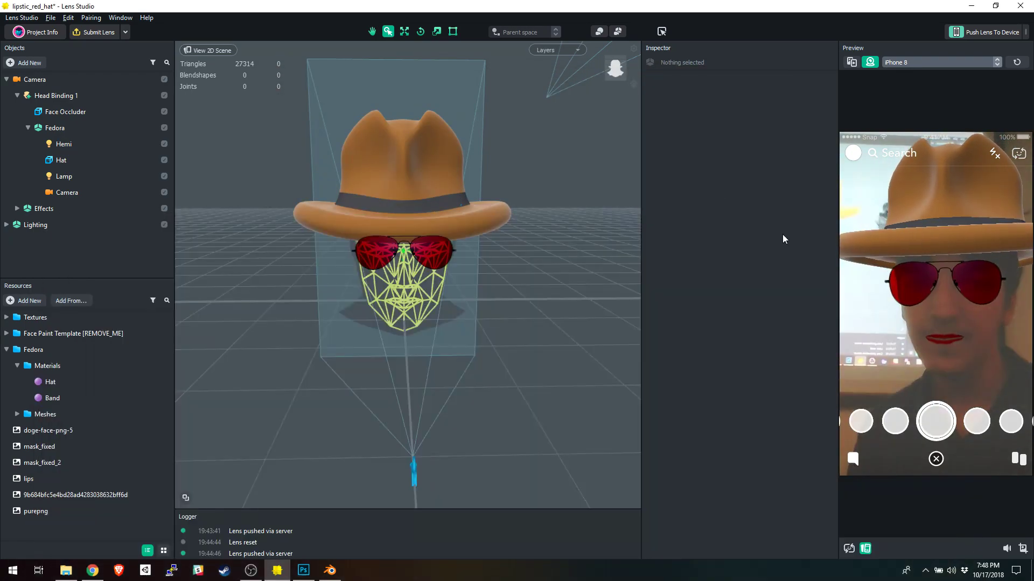
Step: Save the lipstic_red_hat project and close it to return to the home window
left_click(49, 18)
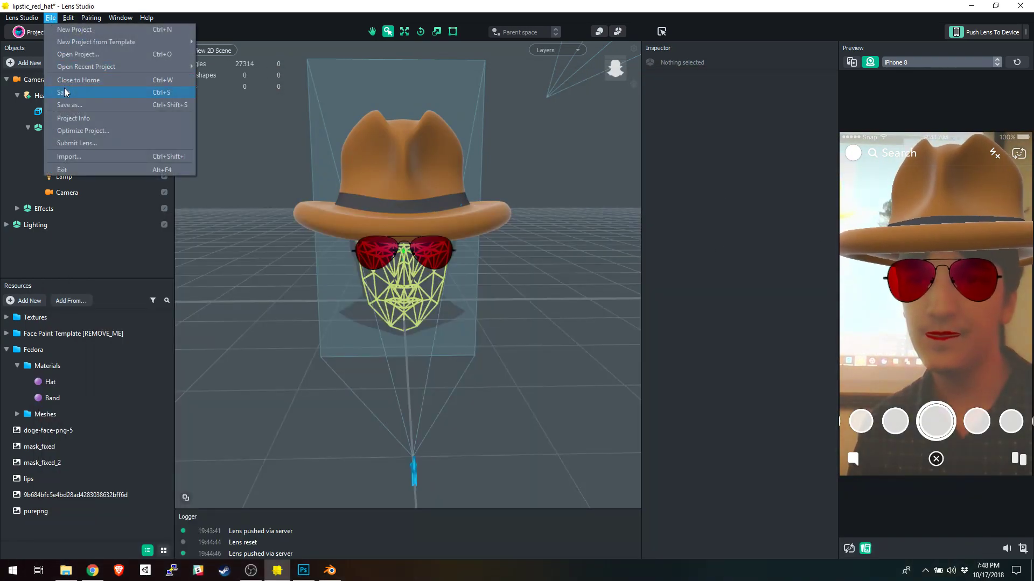
left_click(64, 92)
left_click(53, 18)
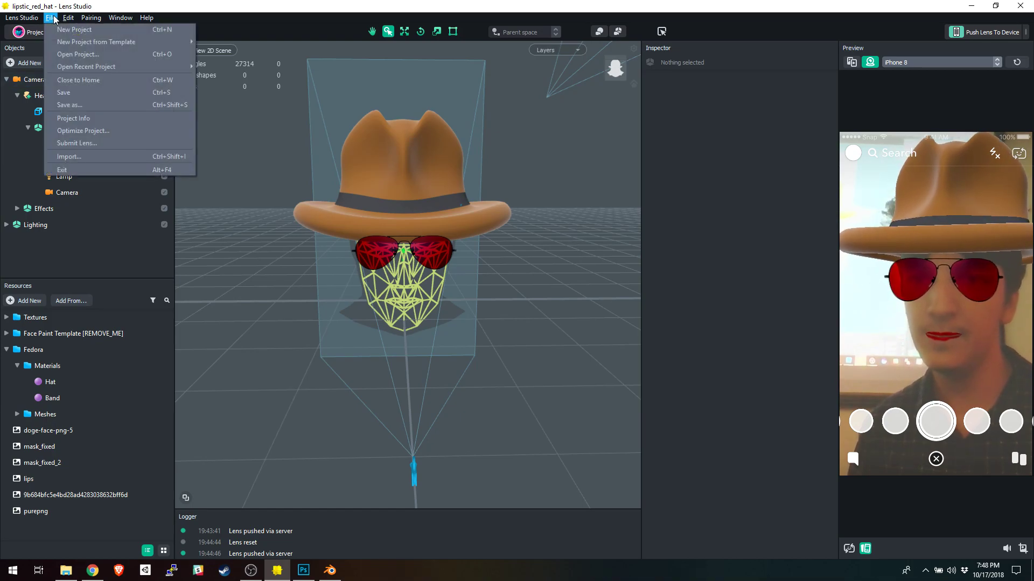
mouse_move(65, 68)
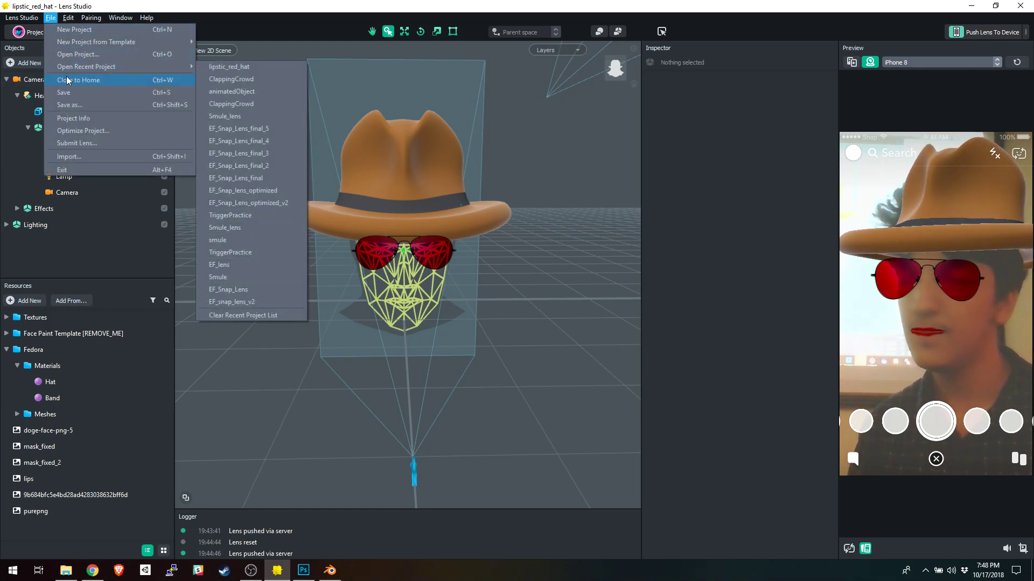
left_click(67, 80)
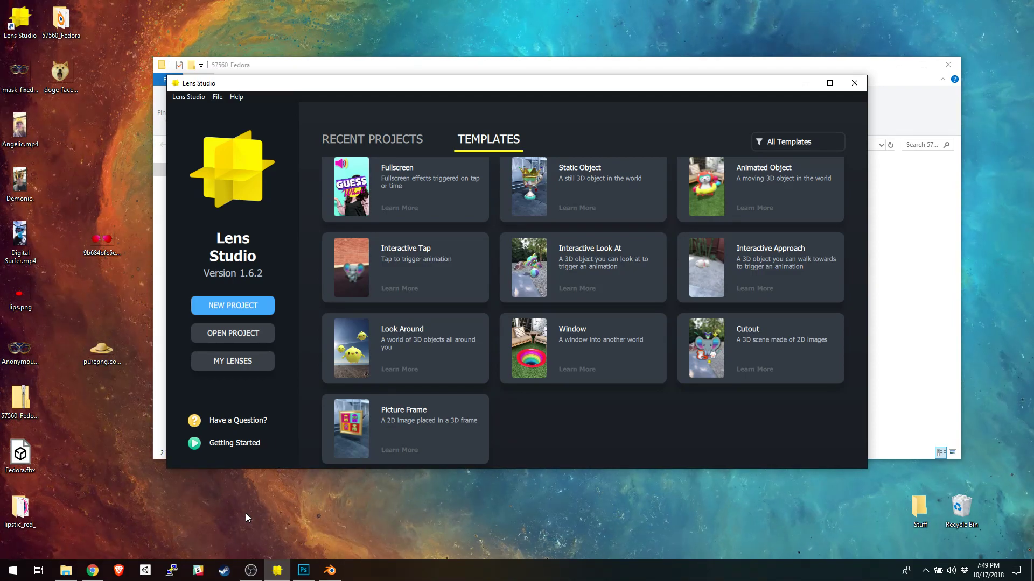
Step: Play the Digital Surfer lens video from the desktop and close the video player
double_click(25, 189)
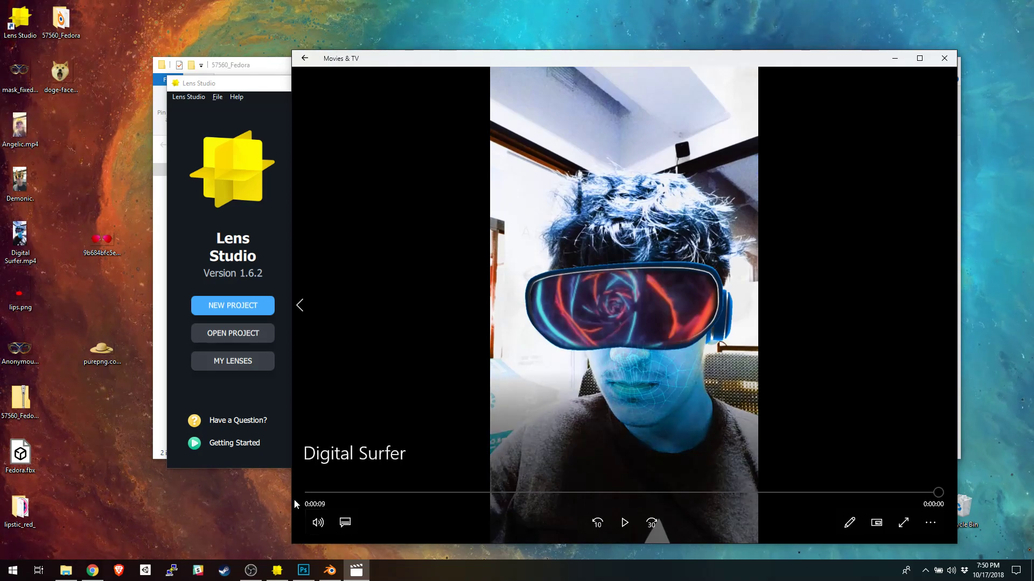
left_click(944, 59)
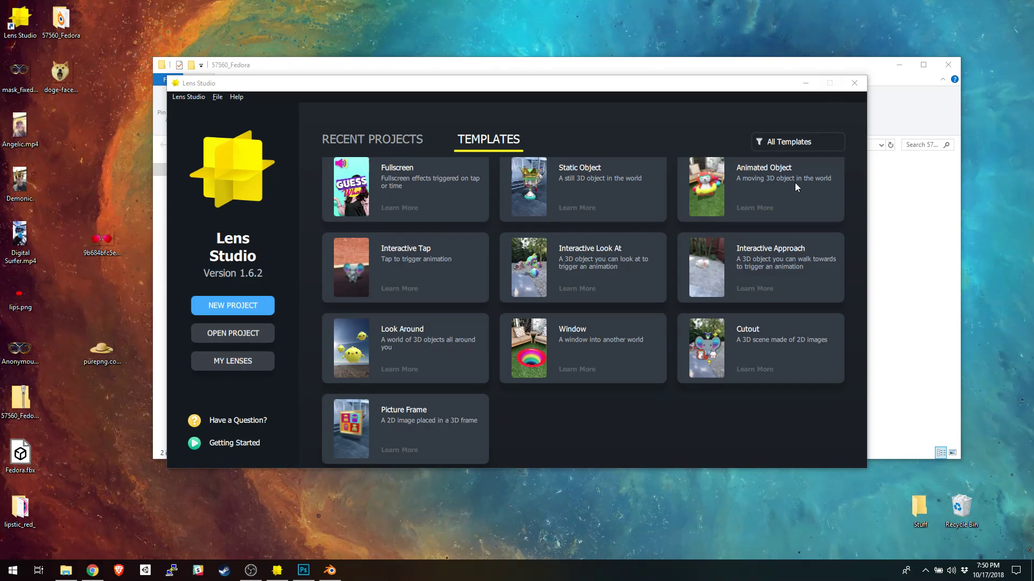
Step: Look through the World Templates and create a project from the Fullscreen template
scroll(728, 291, "up", 3)
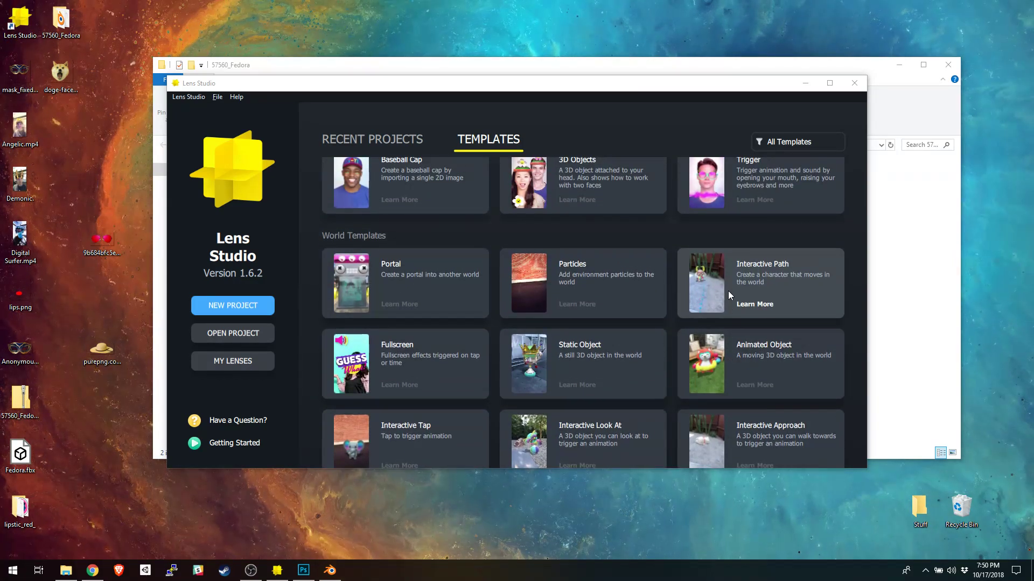
mouse_move(717, 290)
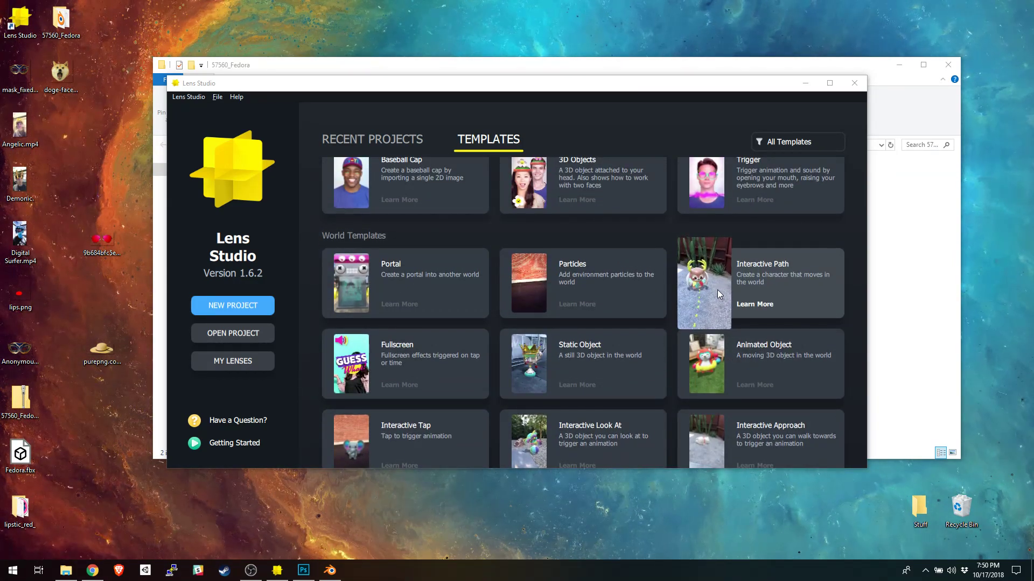
scroll(702, 301, "down", 1)
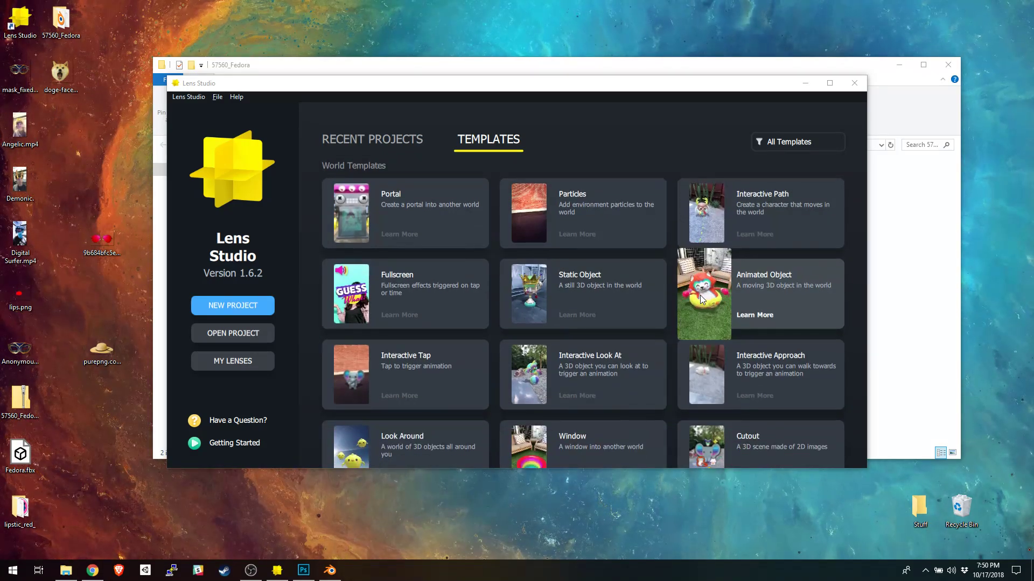
scroll(699, 297, "down", 1)
scroll(699, 297, "up", 1)
scroll(698, 298, "up", 1)
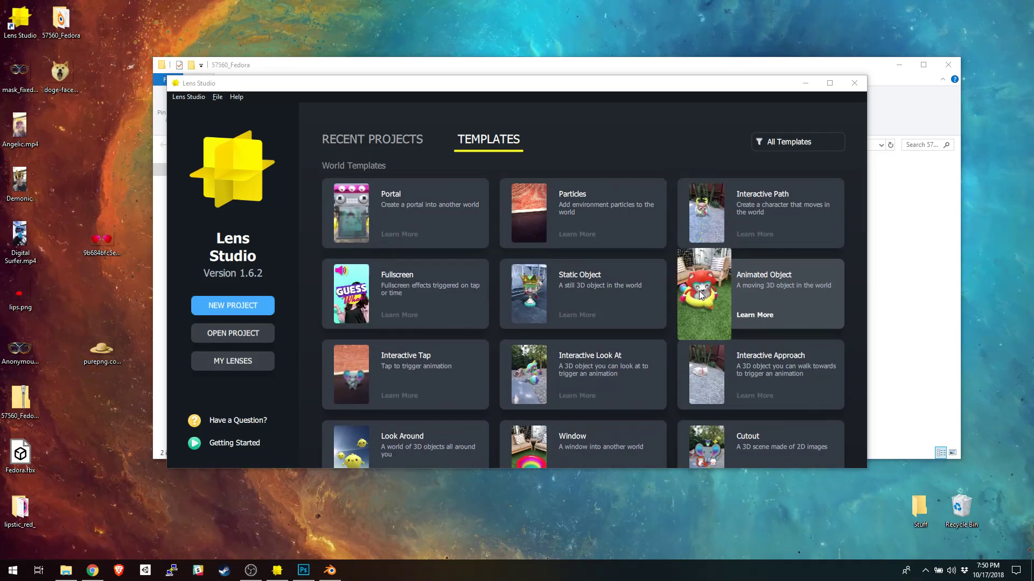
left_click(357, 292)
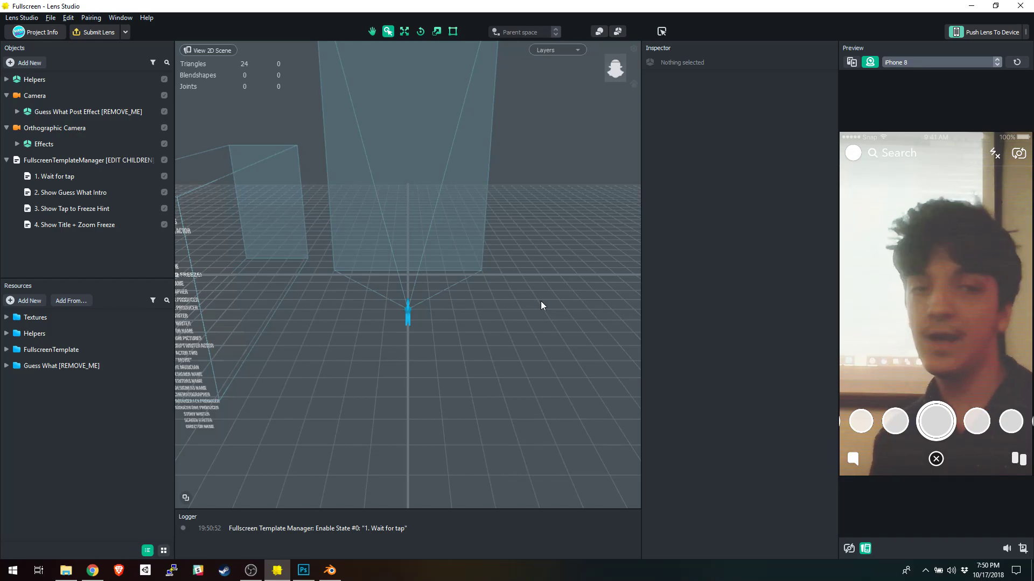
Step: Test the Fullscreen template's tap-triggered intro and freeze effect in the webcam preview, then trigger the intro again
left_click(912, 292)
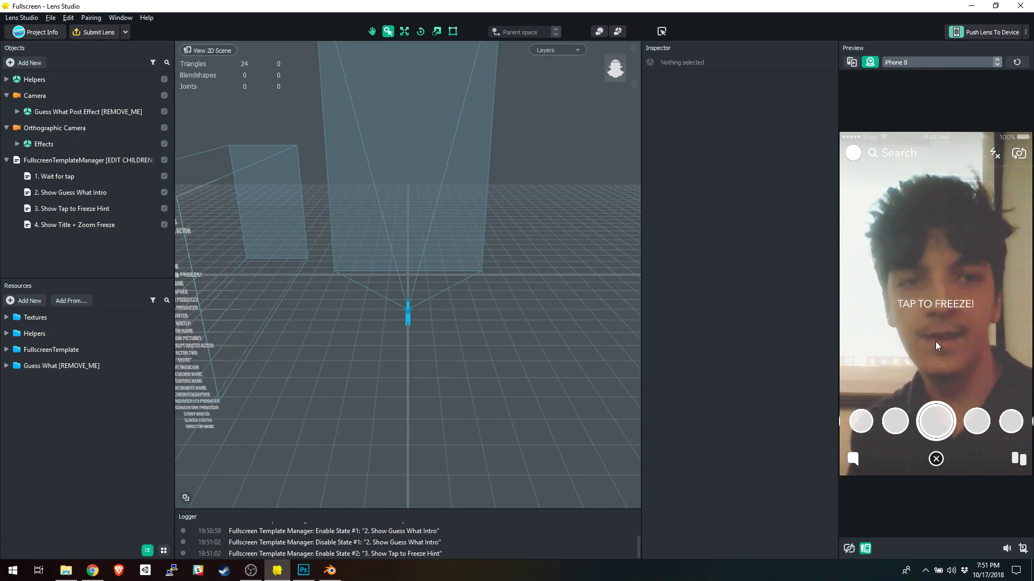
left_click(964, 301)
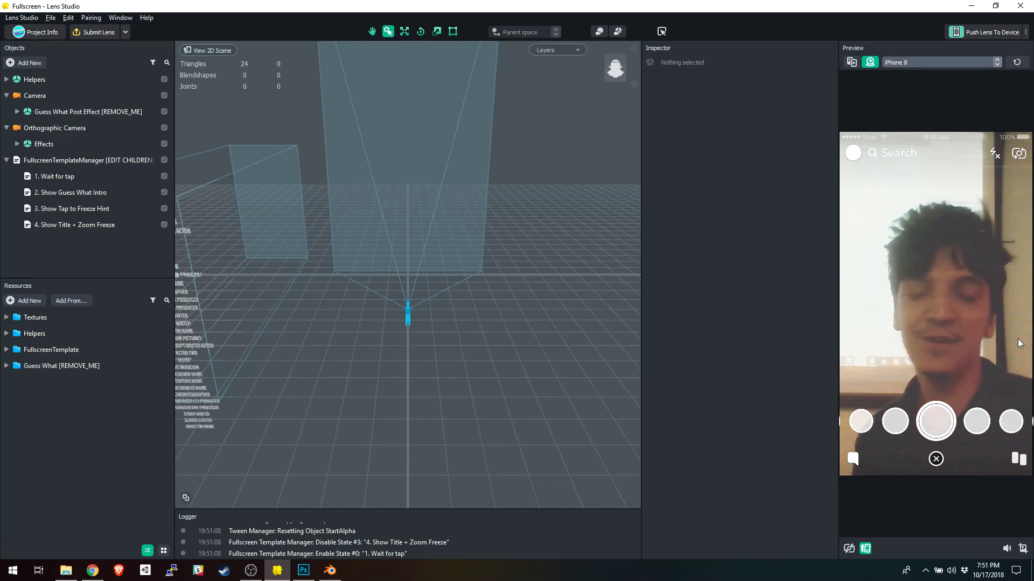
left_click(980, 329)
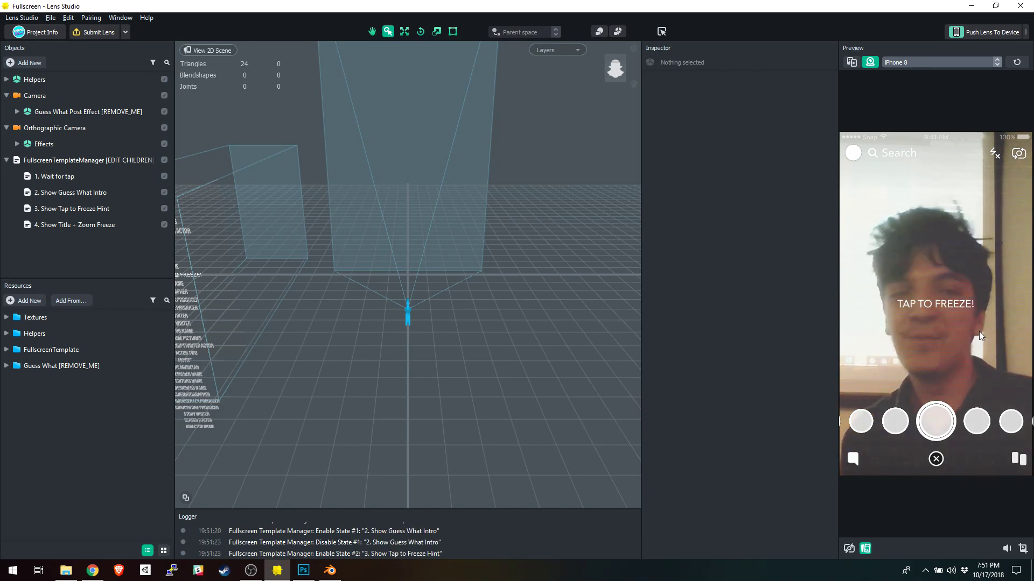
Step: Trigger the freeze effect in the Fullscreen preview once more and close the project to return to the home window
left_click(967, 308)
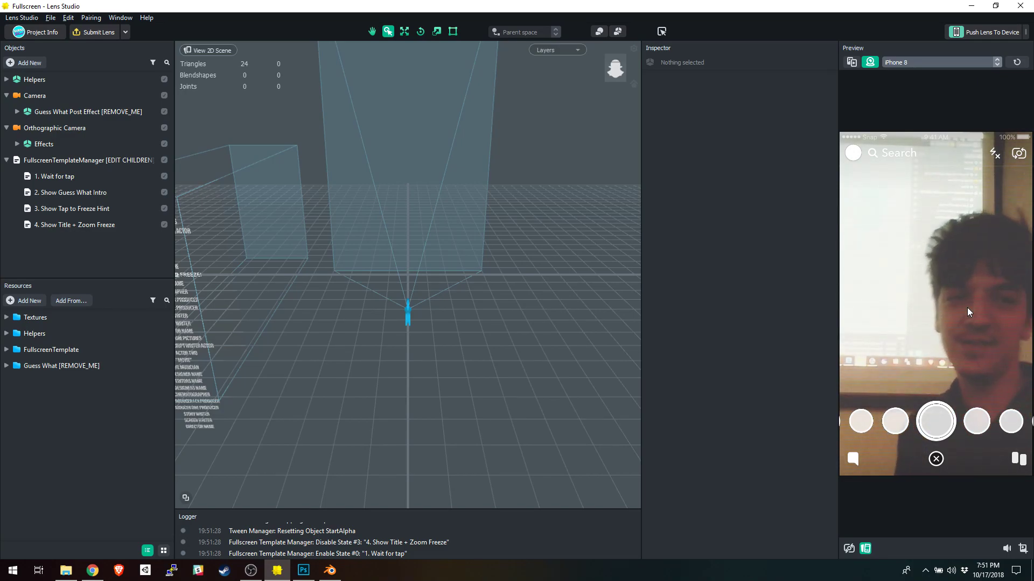
left_click(50, 18)
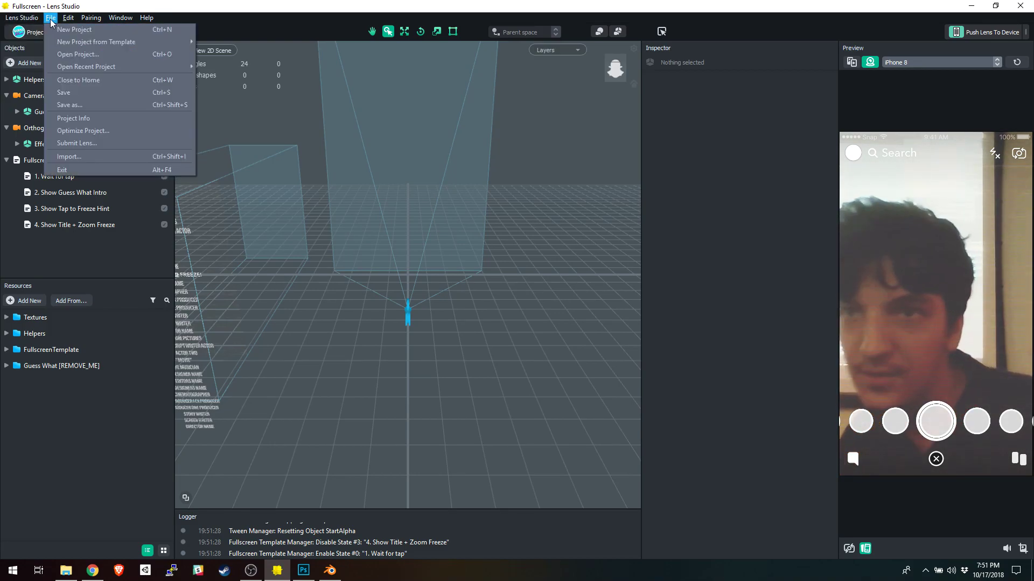
left_click(68, 79)
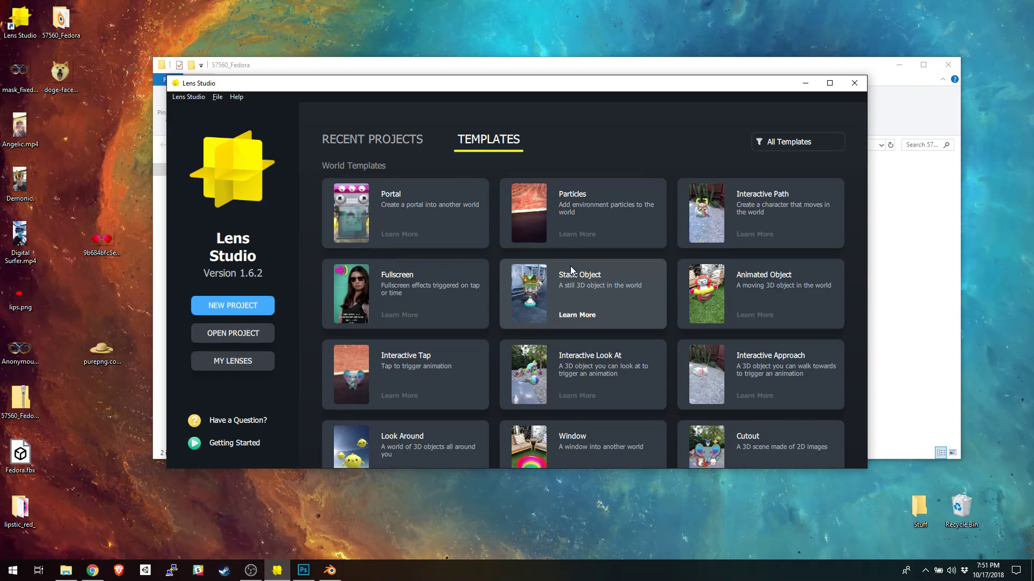
Step: Browse the World Templates and create a project from the Animated Object template
scroll(570, 266, "down", 1)
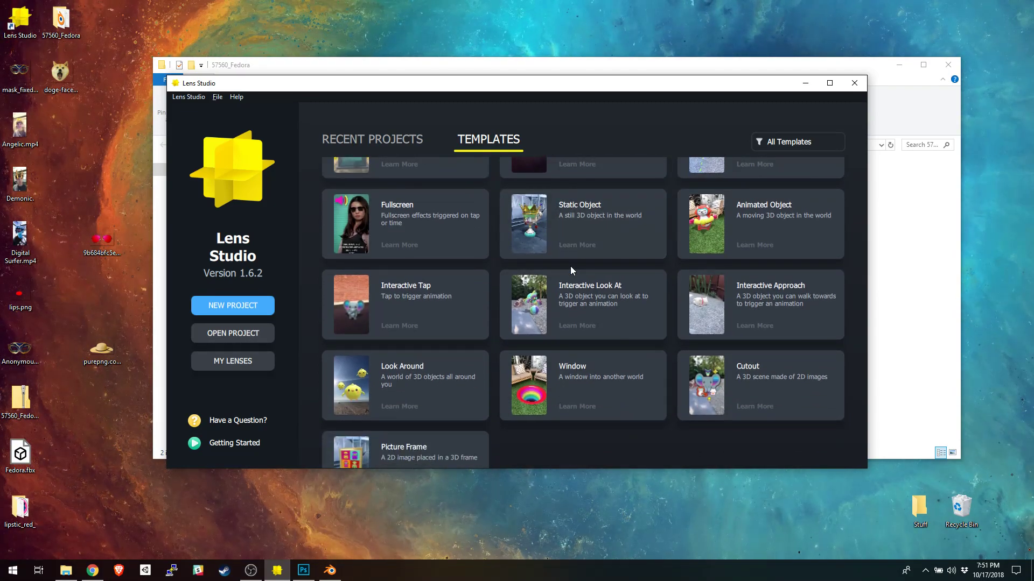
scroll(570, 265, "up", 3)
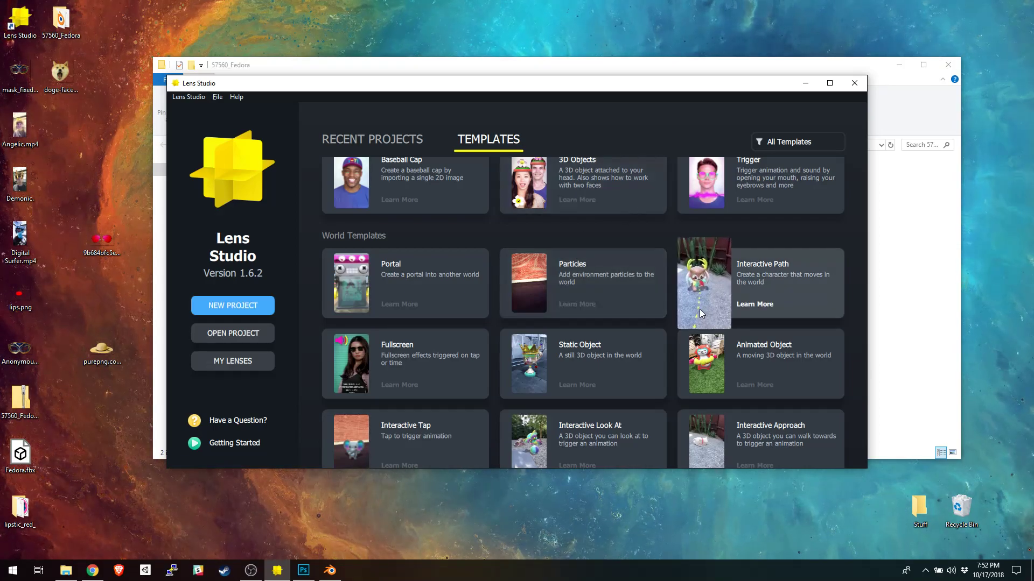
scroll(701, 302, "down", 1)
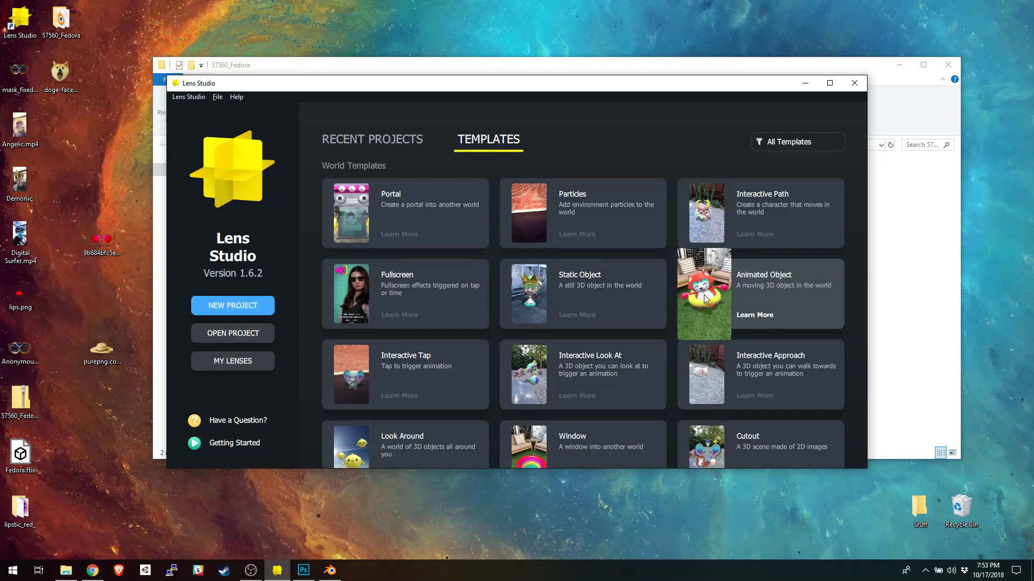
left_click(703, 295)
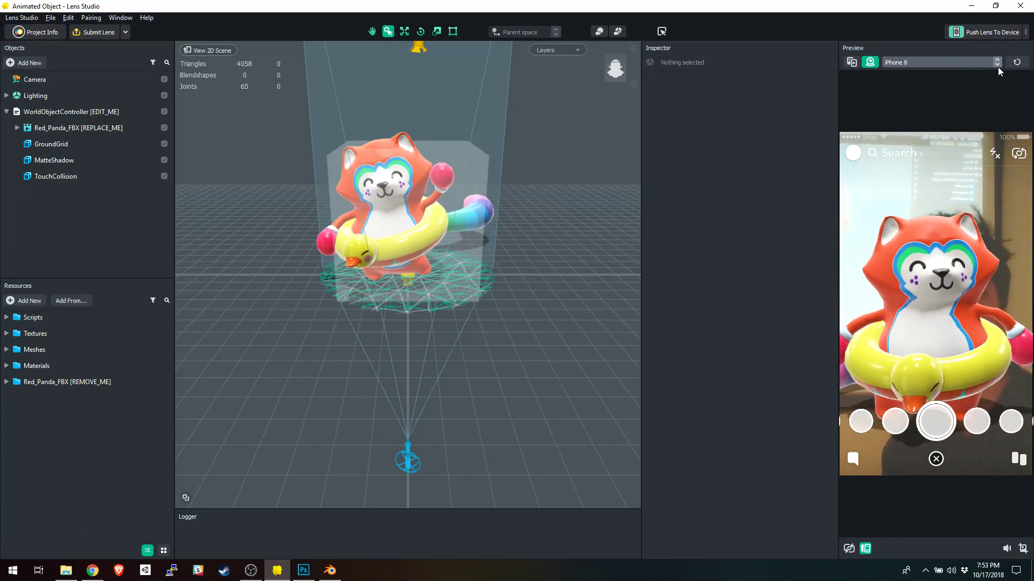
Step: Preview the animated red panda on the Patio.jpg image instead of the webcam and push the lens to the paired device
left_click(936, 63)
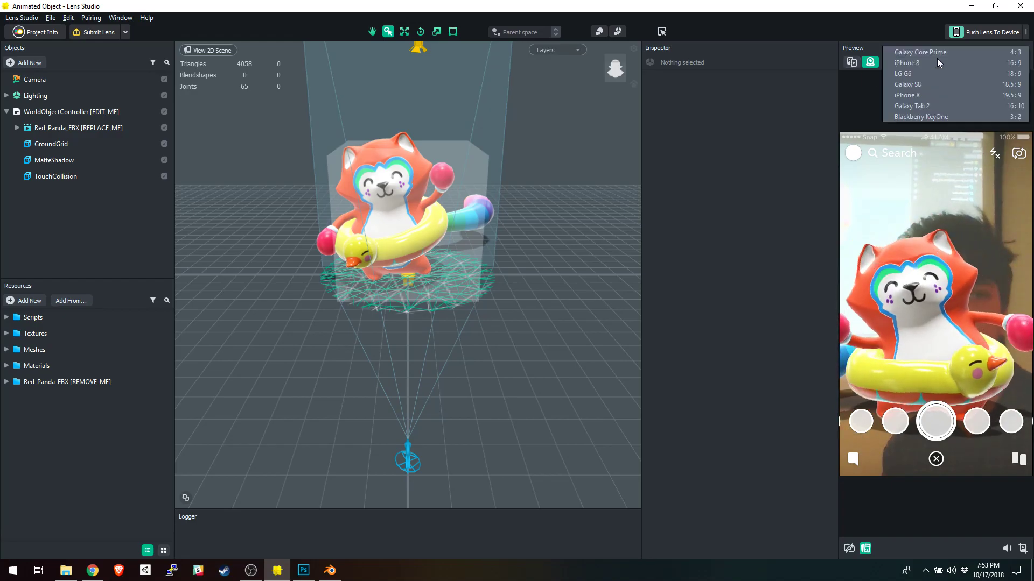
left_click(851, 62)
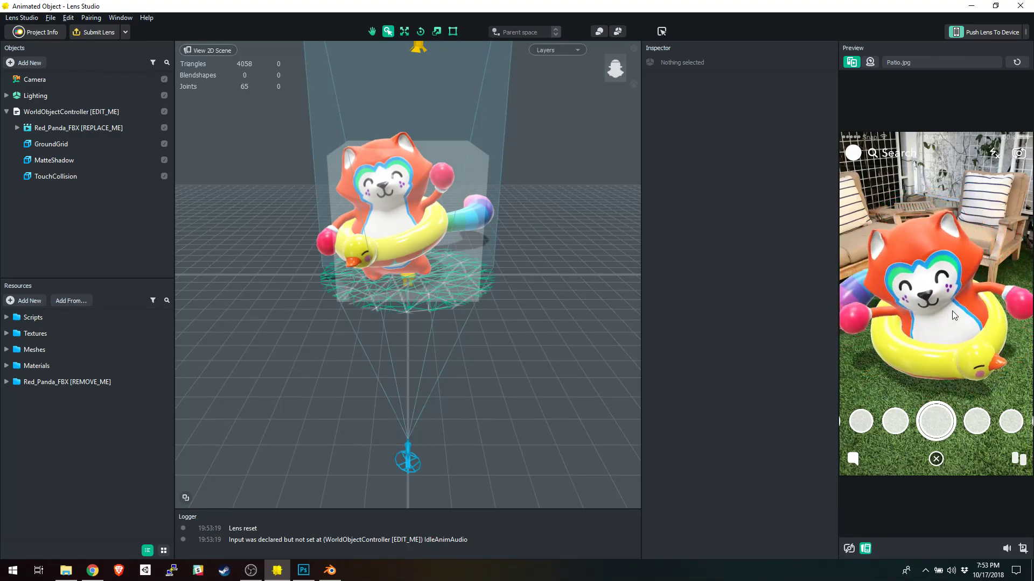
left_click(969, 32)
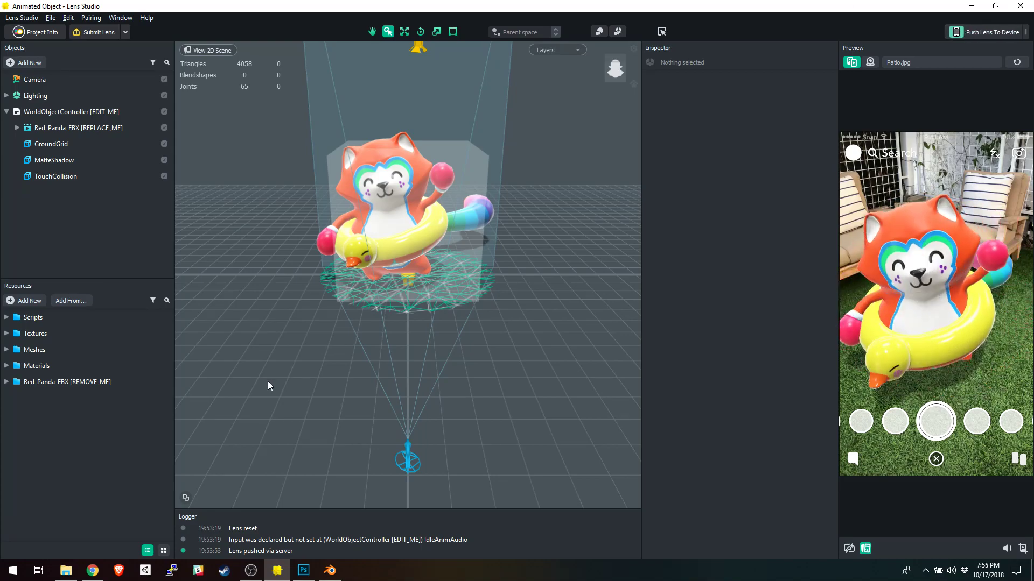
Step: Examine the GroundGrid script, the GroundGrid object's component settings and the WorldObjectController script
left_click(7, 318)
left_click(49, 334)
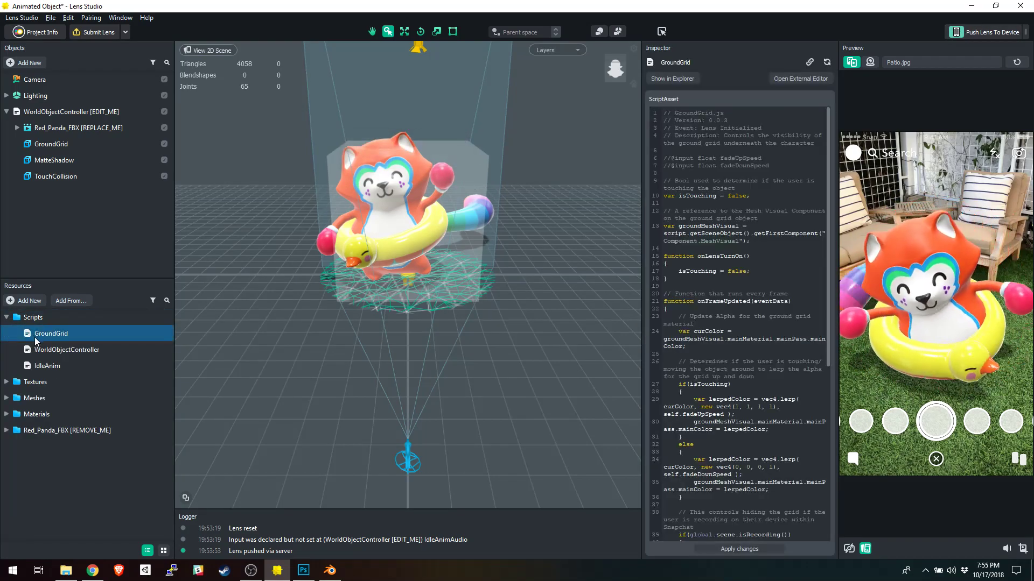
scroll(726, 332, "down", 5)
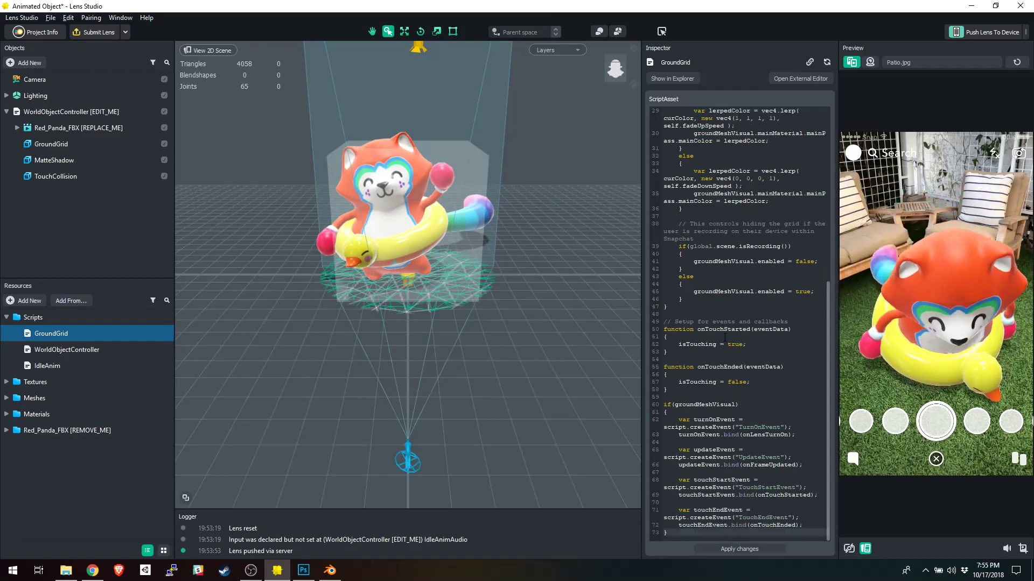
scroll(727, 333, "up", 6)
scroll(727, 332, "up", 3)
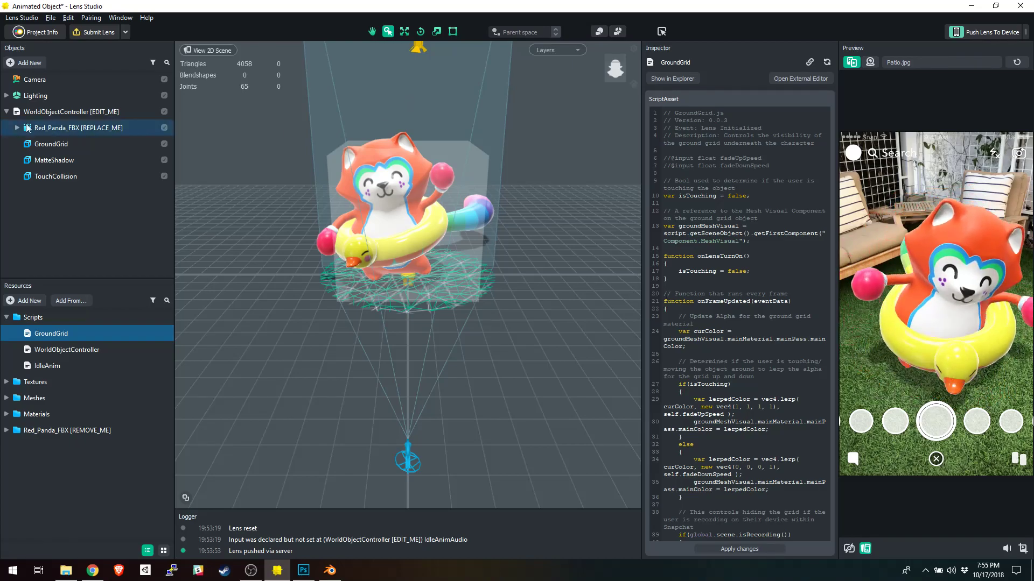
left_click(41, 143)
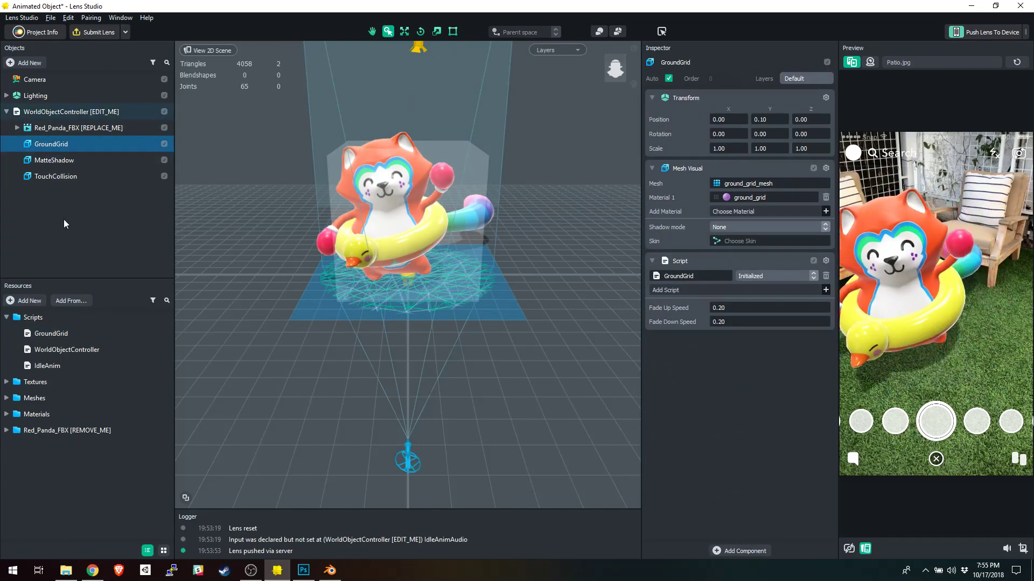
left_click(47, 348)
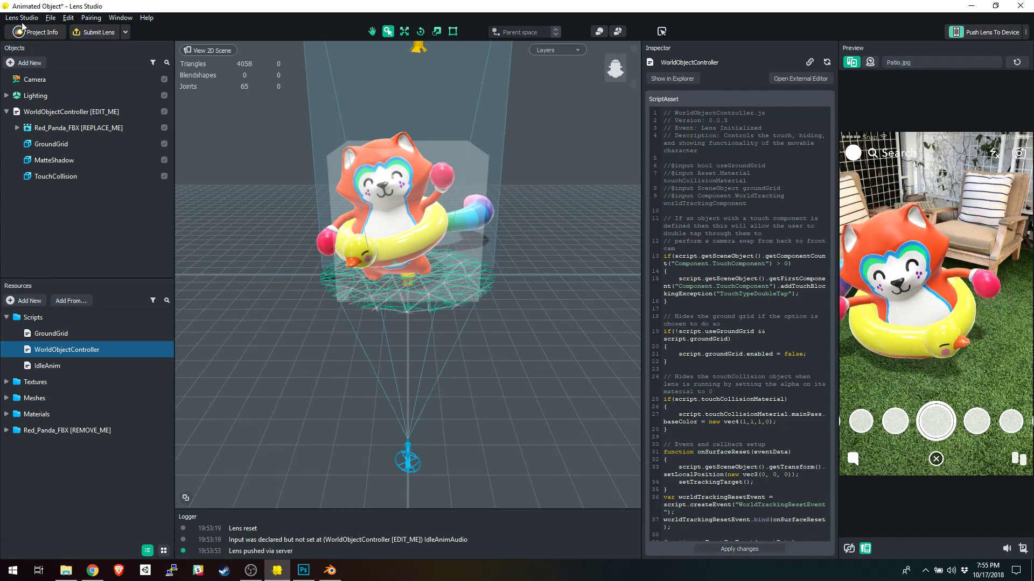
Step: Close the Animated Object project to the home window and discard its changes
left_click(50, 17)
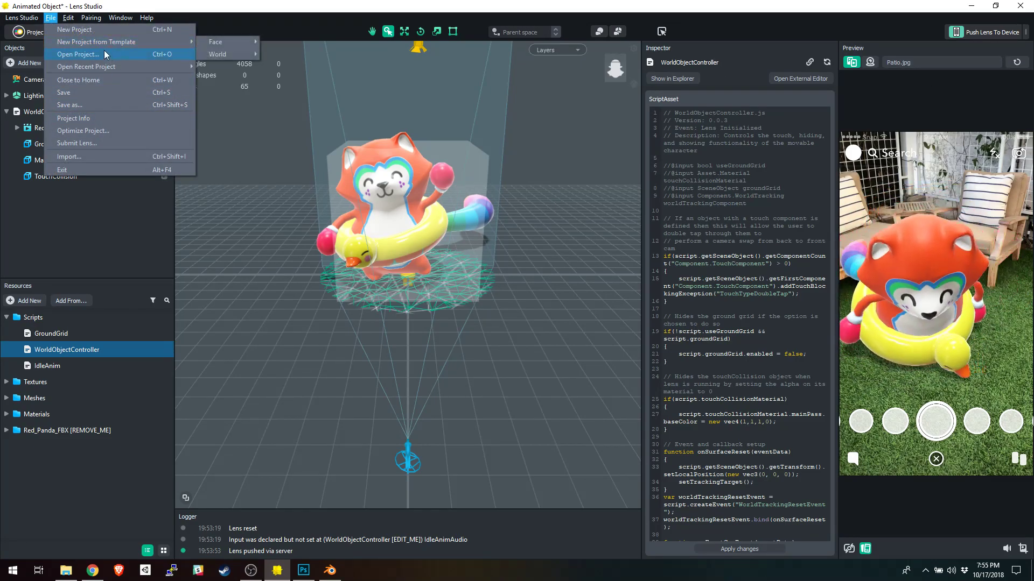
left_click(93, 81)
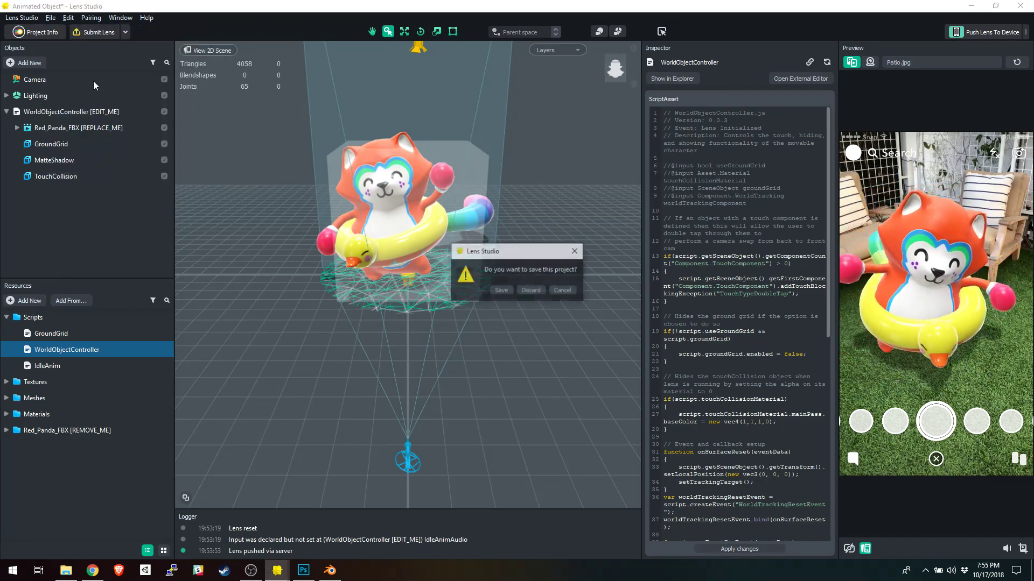
left_click(529, 291)
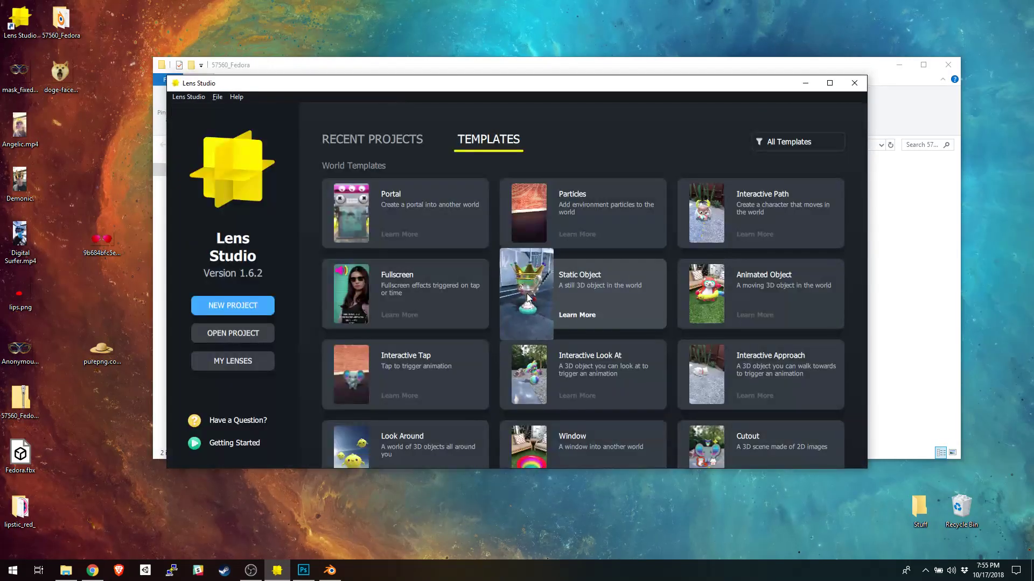
Step: Look through the Face Templates, create a project from the Trigger template and preview it with the webcam
scroll(526, 292, "up", 5)
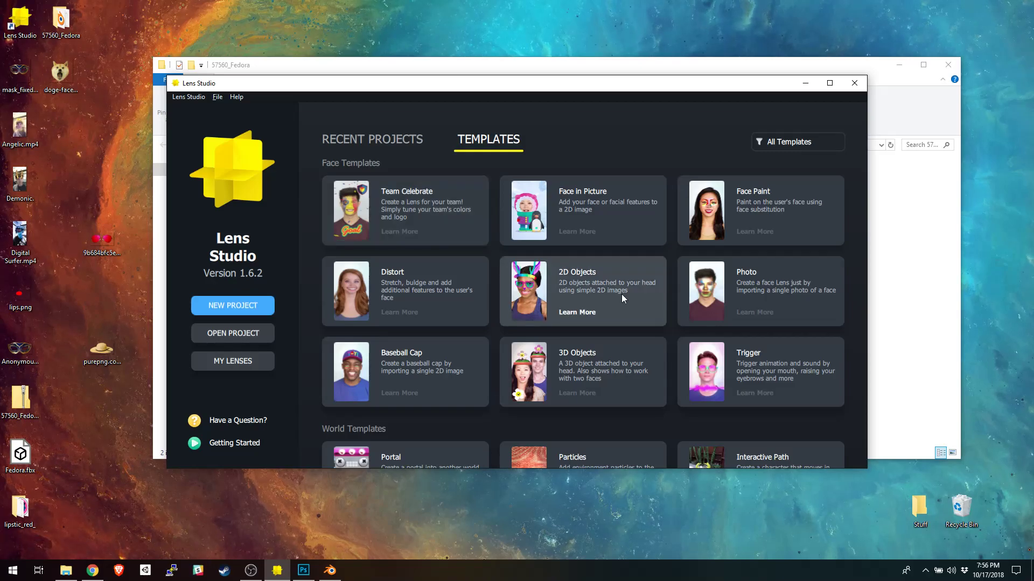
scroll(621, 294, "down", 3)
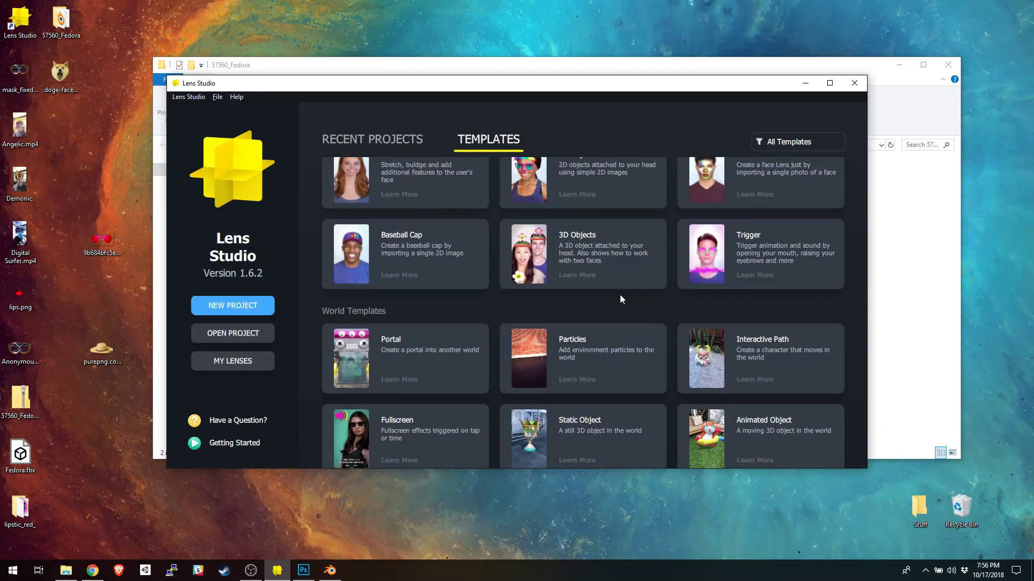
scroll(622, 299, "up", 3)
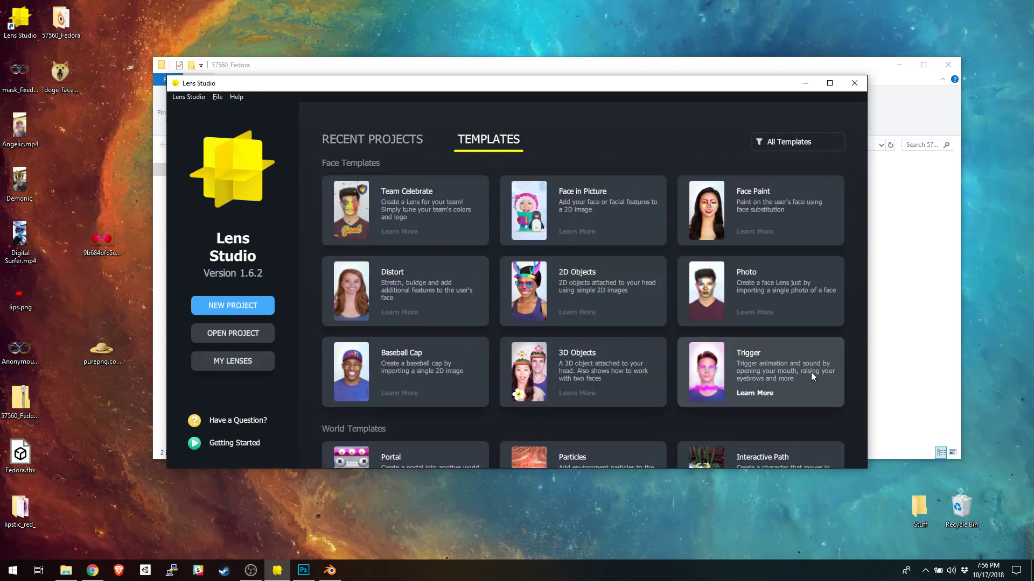
left_click(710, 364)
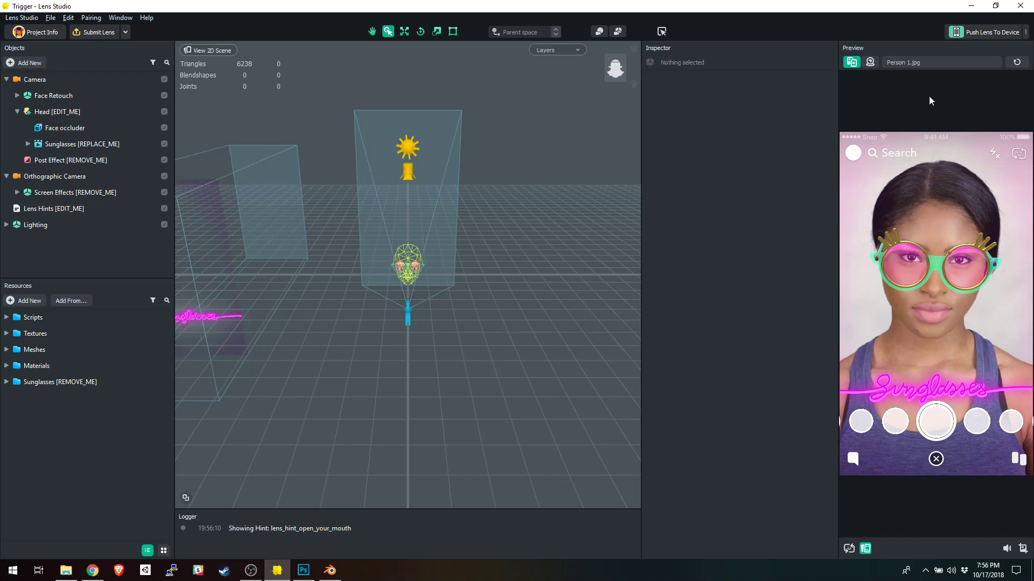
left_click(869, 62)
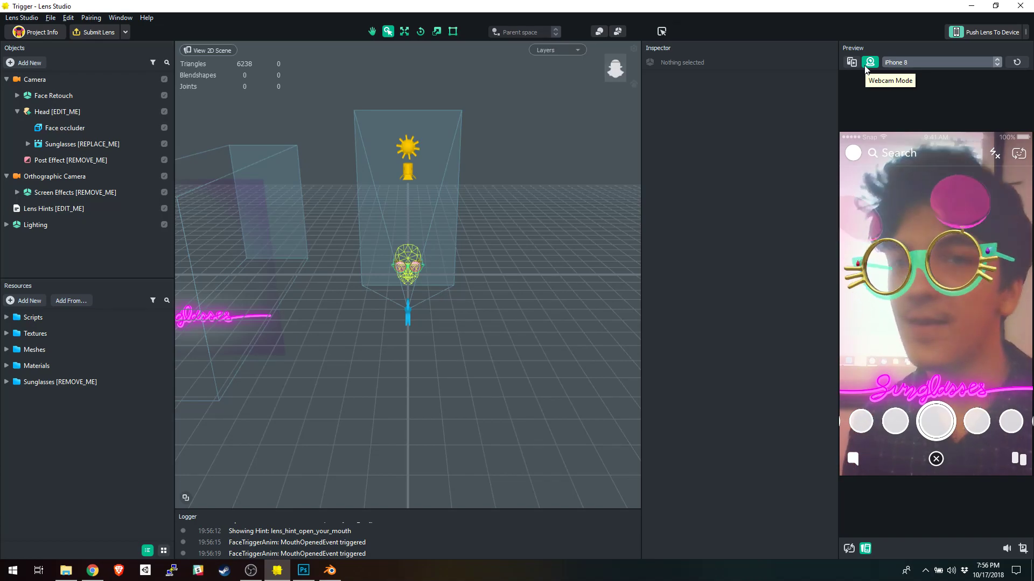
Step: Expand the project's scripts and look at the FaceTriggerAnim and ShowHint code
left_click(6, 317)
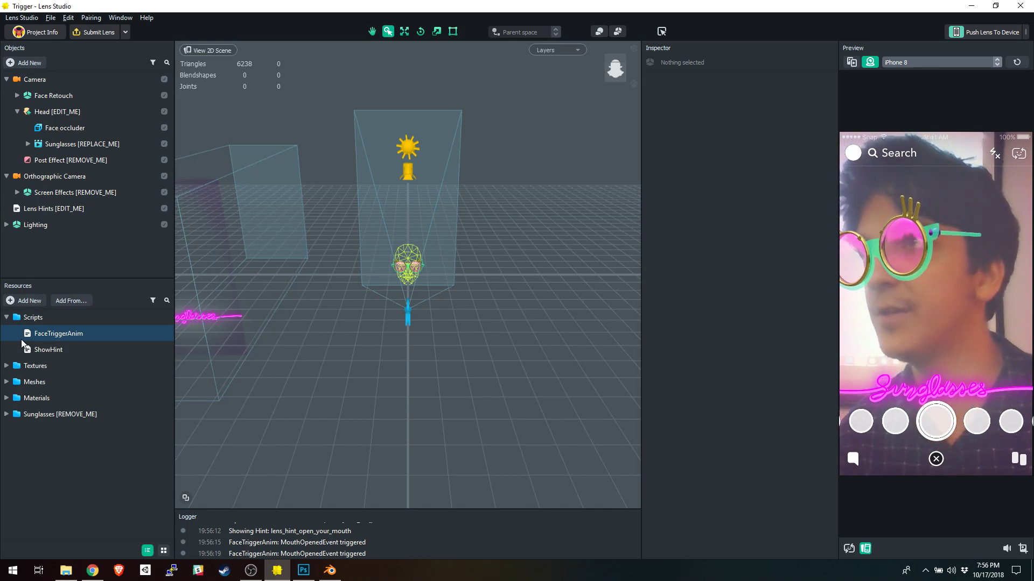
left_click(21, 339)
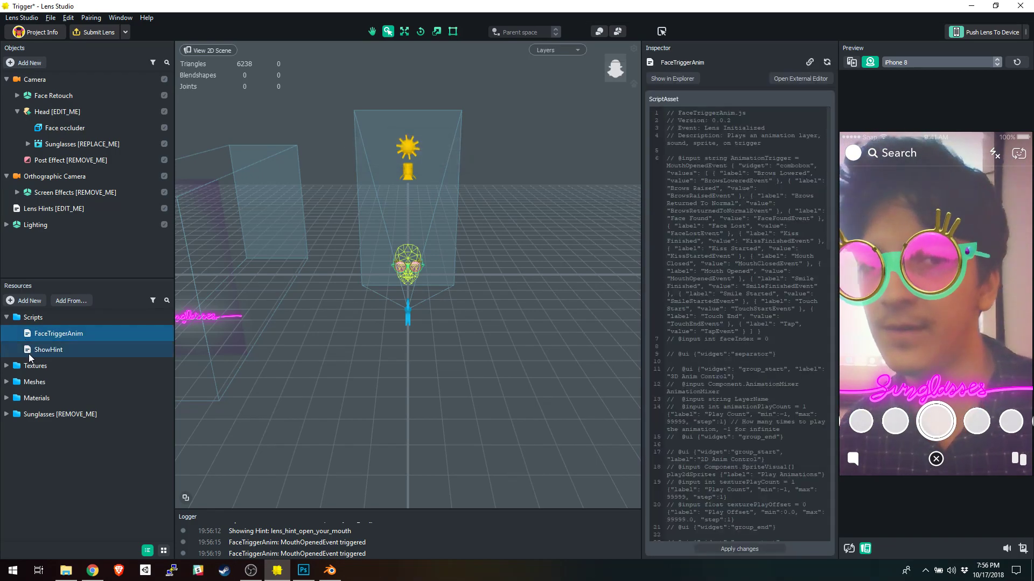
left_click(28, 354)
left_click(31, 338)
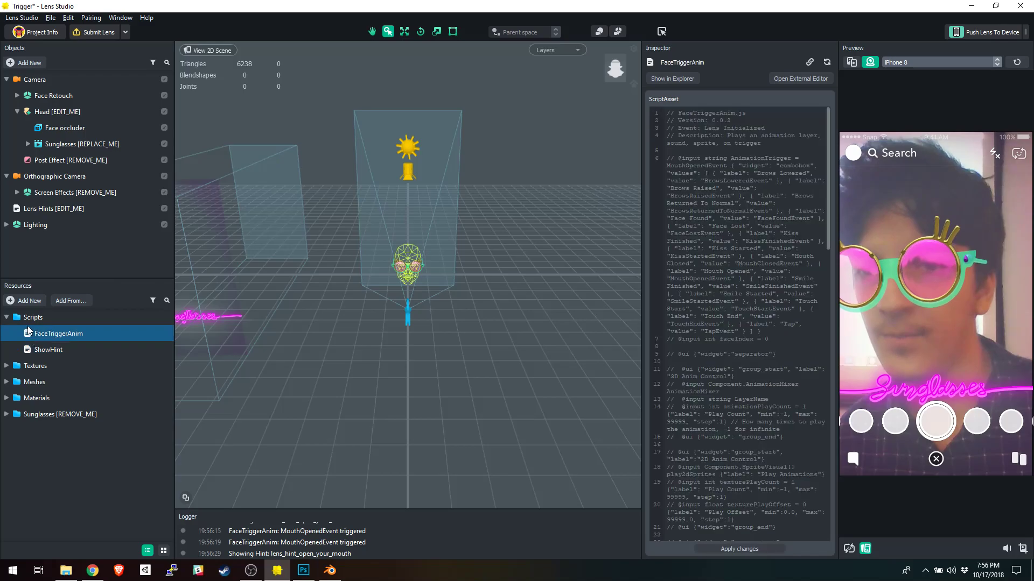
Step: Review the Head object's script settings and set the first FaceTriggerAnim script's animation trigger to Kiss Started
left_click(57, 112)
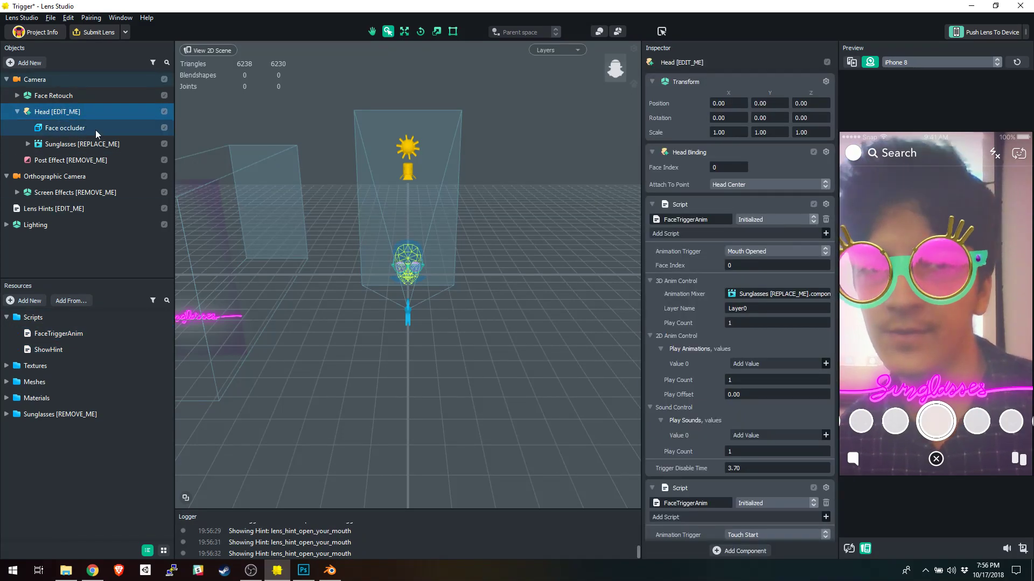
scroll(737, 243, "down", 2)
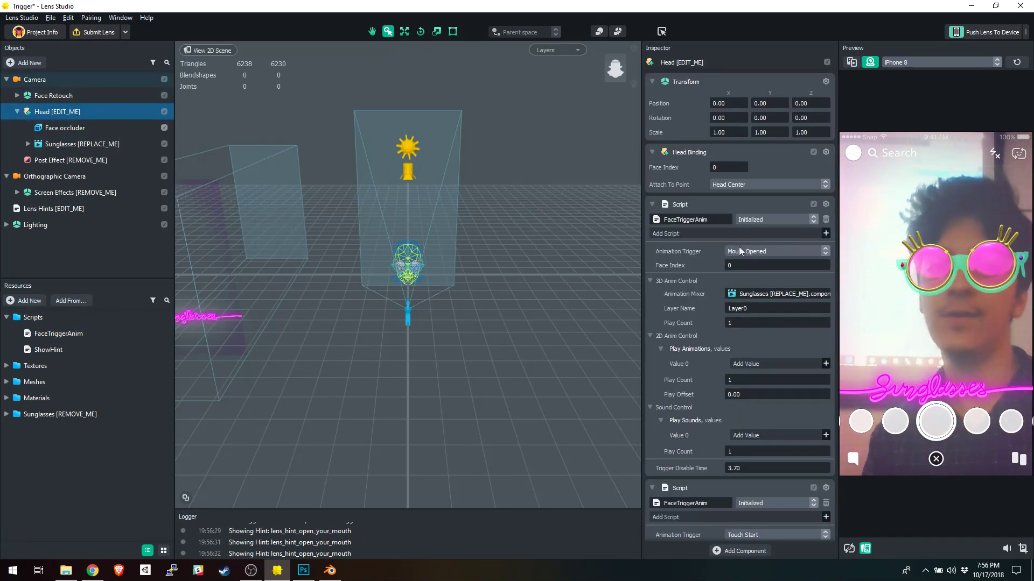
scroll(744, 256, "up", 2)
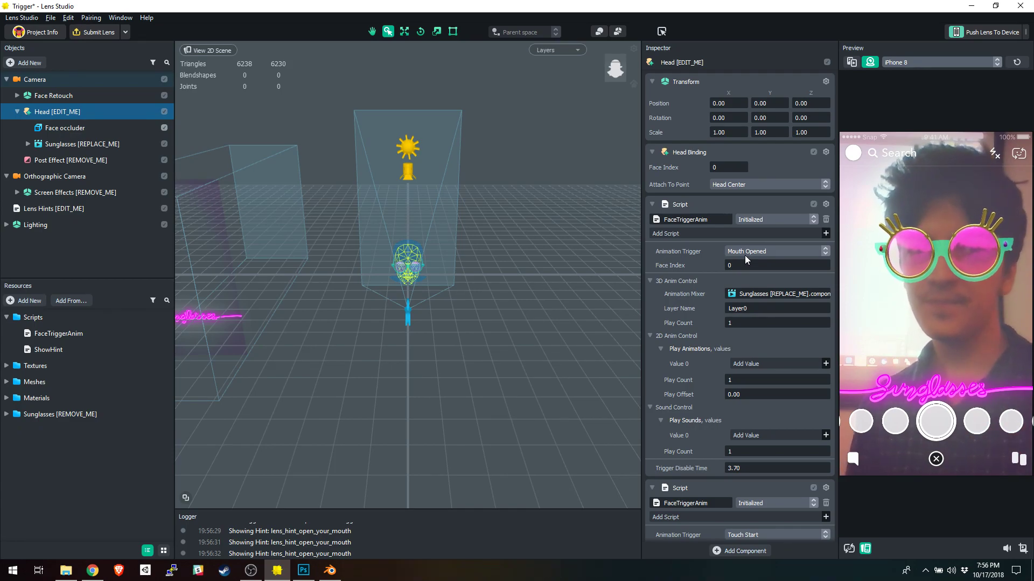
left_click(748, 254)
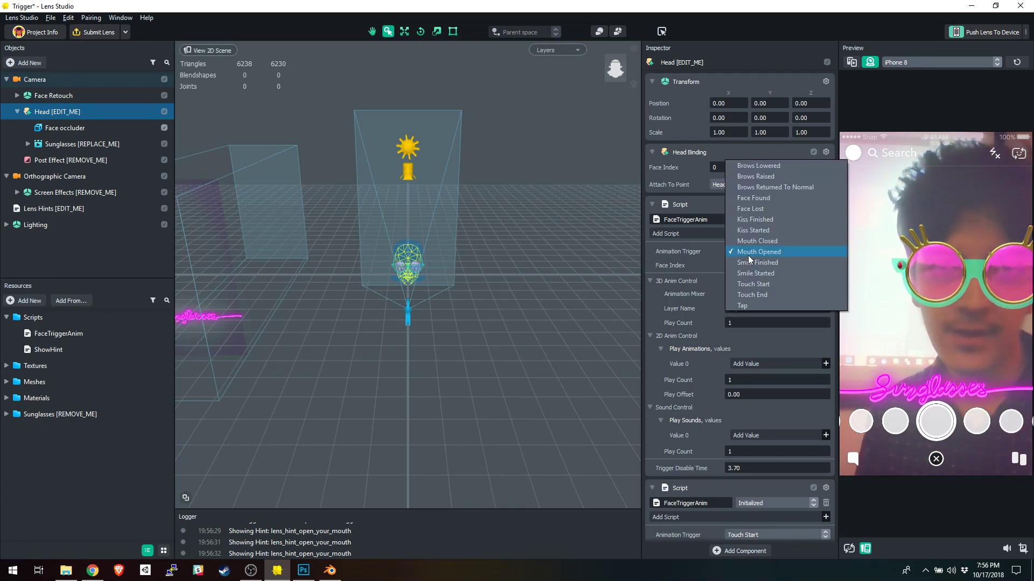
left_click(754, 234)
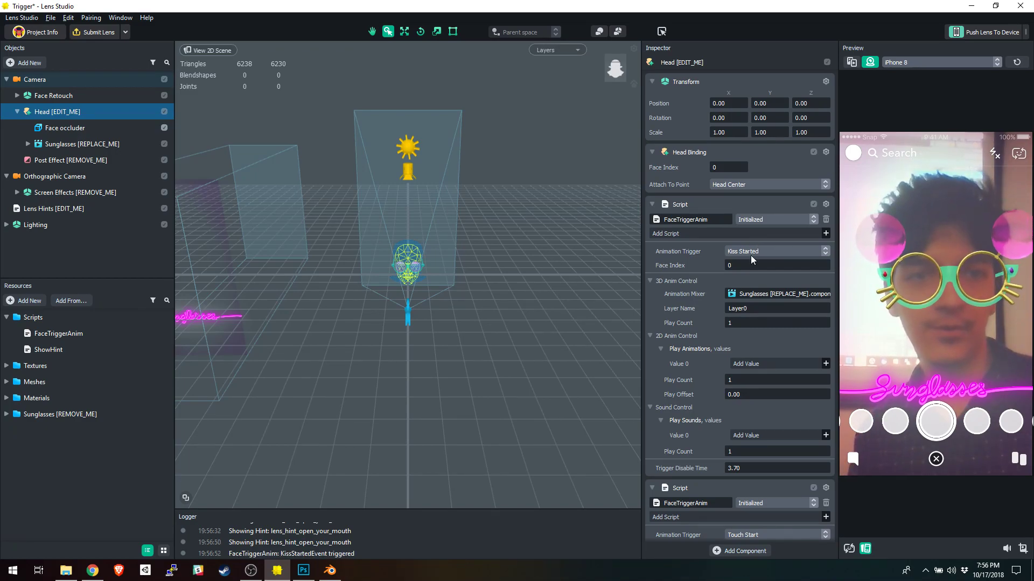
Step: Set the first FaceTriggerAnim script's animation trigger to Tap and test the sunglasses animation twice in the preview
left_click(751, 252)
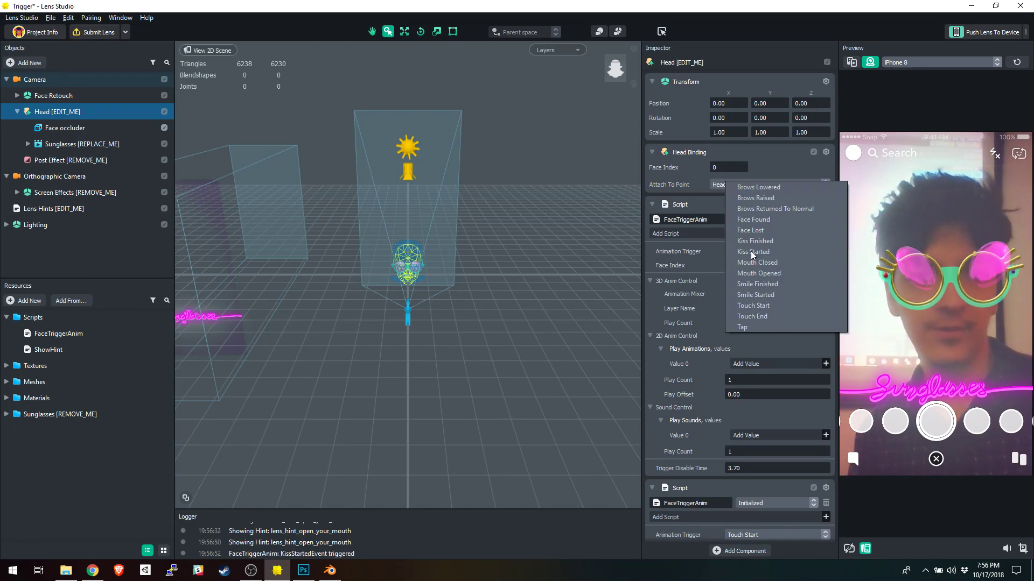
left_click(742, 327)
left_click(912, 283)
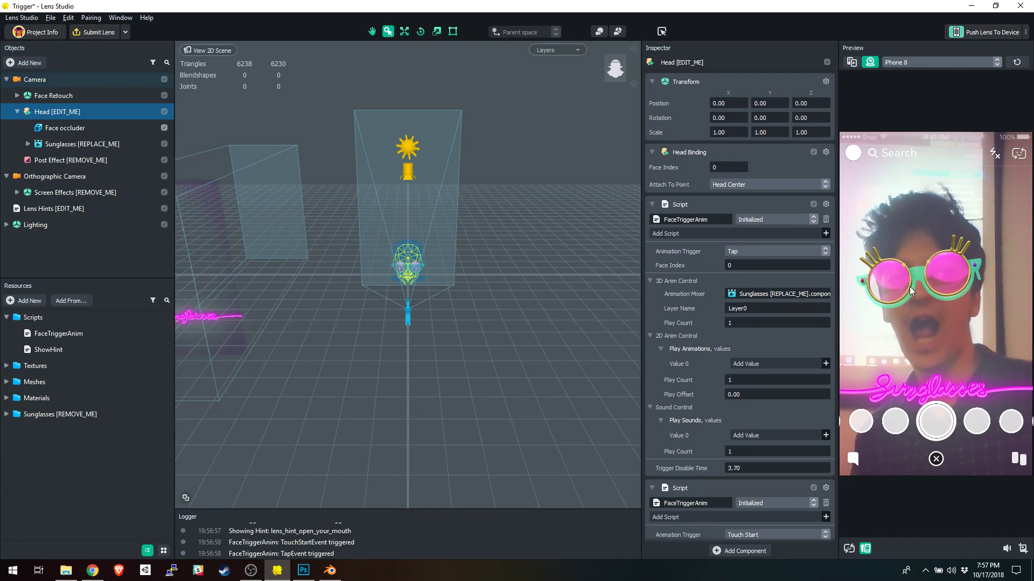
left_click(910, 286)
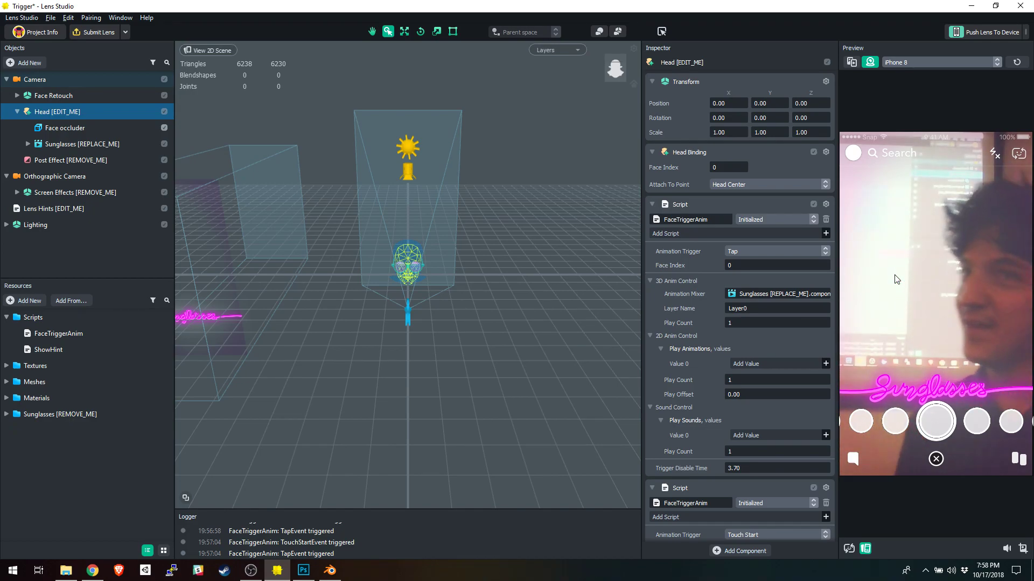
Step: Close the Trigger project without saving it and create a new project from the Distort template
left_click(54, 20)
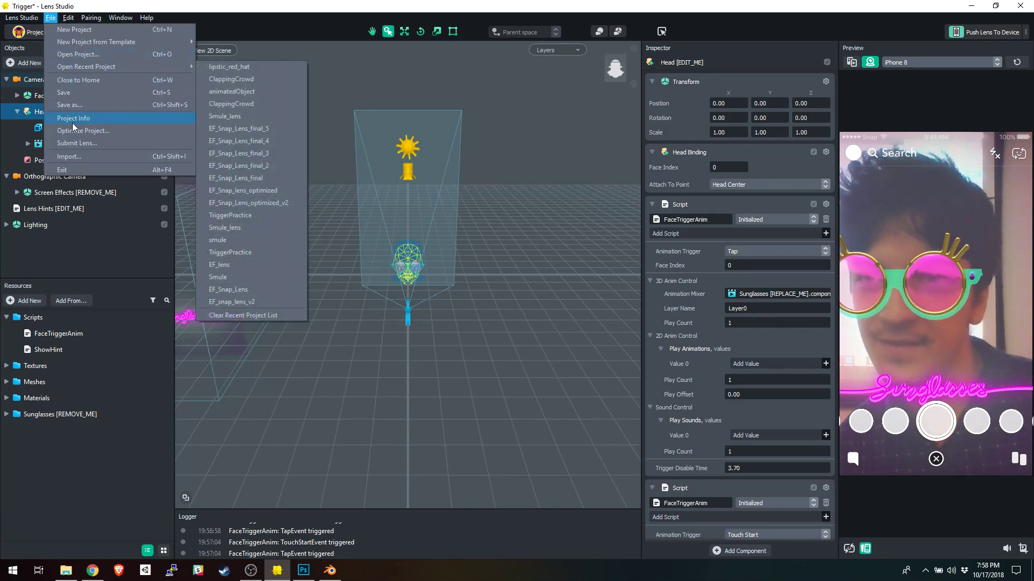
left_click(90, 80)
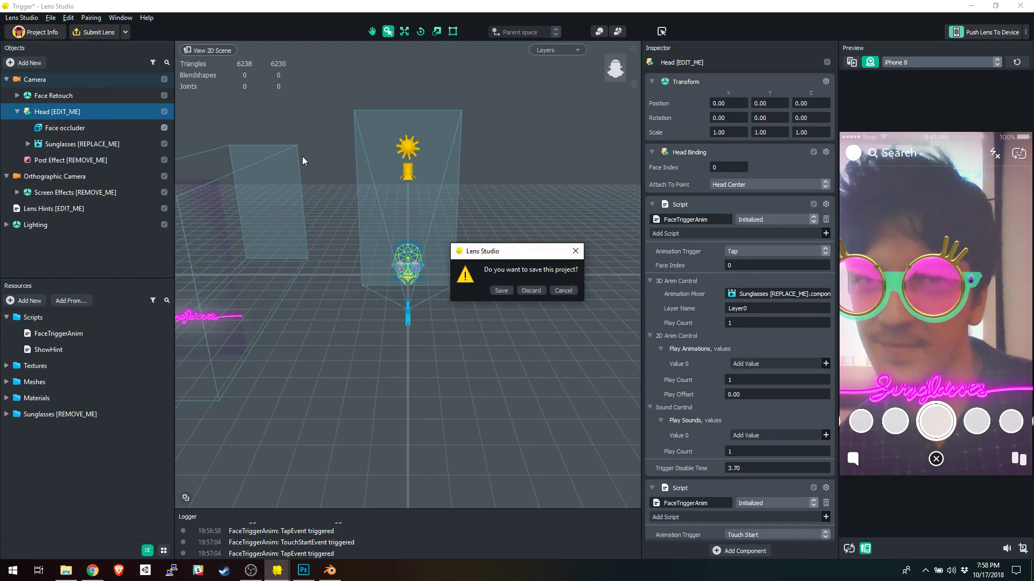
left_click(539, 290)
scroll(445, 254, "down", 1)
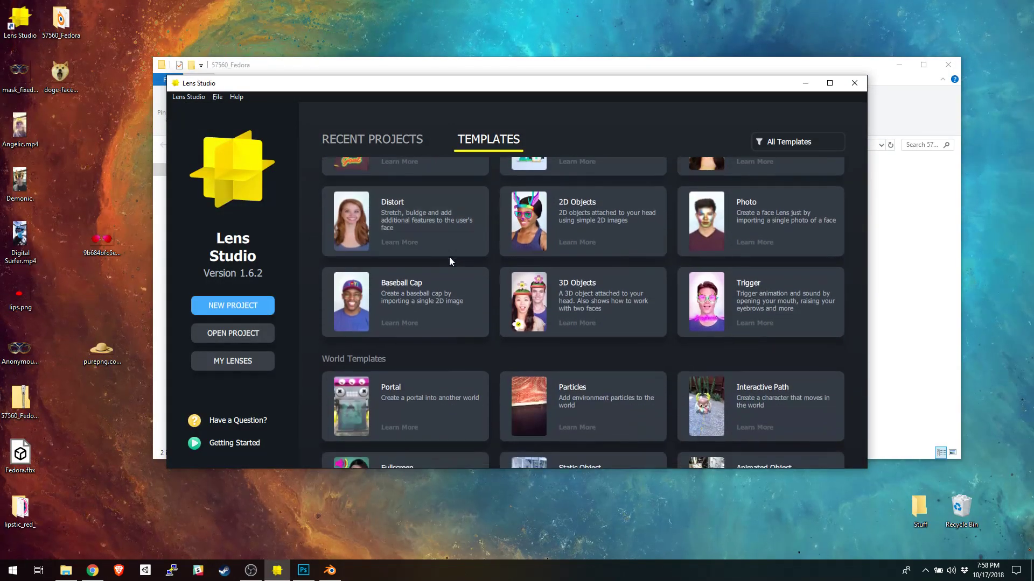
left_click(435, 222)
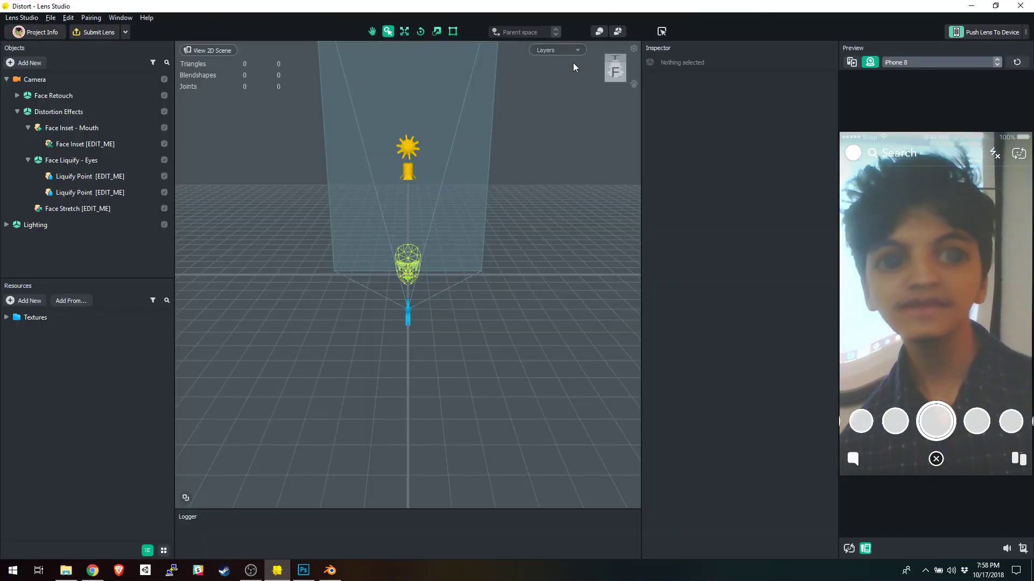
Step: Shrink the first Liquify Point's radius over the eye to about 0.66, and select the second Liquify Point
left_click(104, 177)
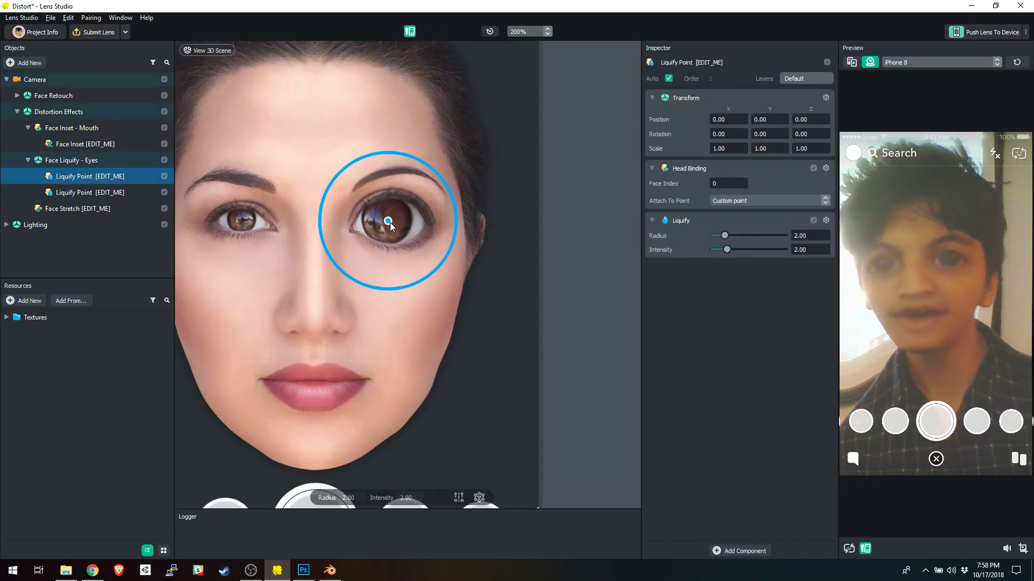
mouse_move(389, 224)
left_mouse_down()
mouse_move(303, 197)
mouse_move(353, 246)
mouse_move(386, 224)
left_mouse_up()
left_click_drag(457, 217, 411, 221)
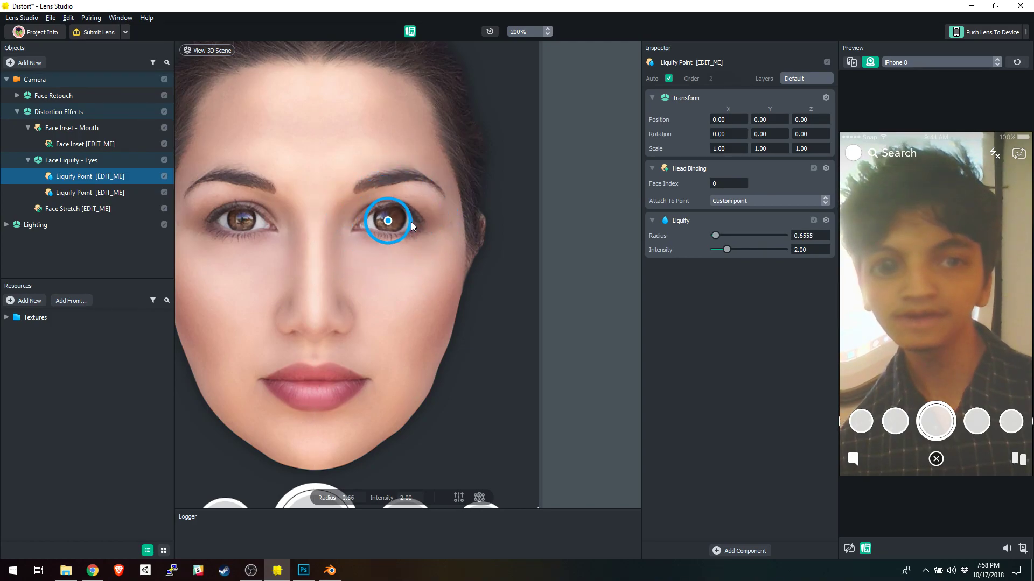
left_click(119, 192)
Step: Stretch the face with the Face Stretch object by pulling the chin point far down and the jaw points outward
left_click(54, 208)
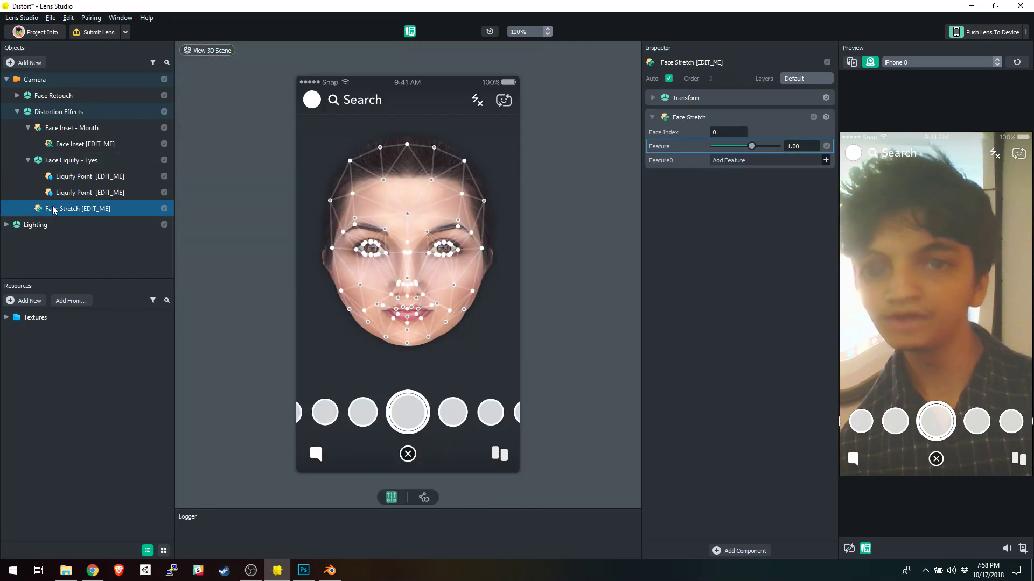
scroll(450, 277, "up", 3)
left_click_drag(380, 386, 380, 459)
left_click_drag(470, 332, 518, 333)
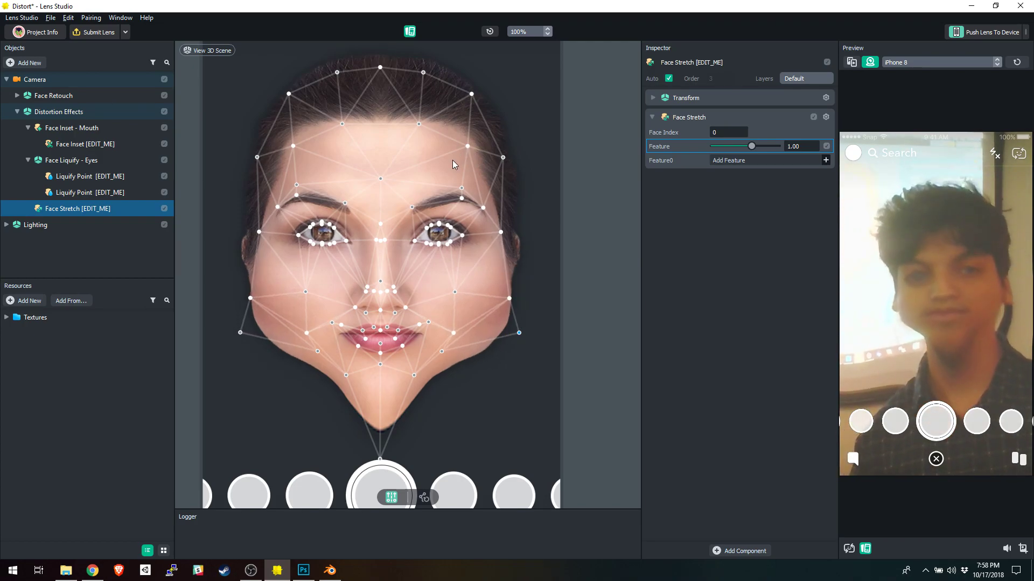
Step: Pull the Face Stretch points of the forehead and temples up and outward, and the eye-level and cheek points inward
left_click(419, 124)
left_click_drag(418, 125, 441, 54)
left_click_drag(492, 77, 528, 79)
left_click_drag(506, 158, 547, 176)
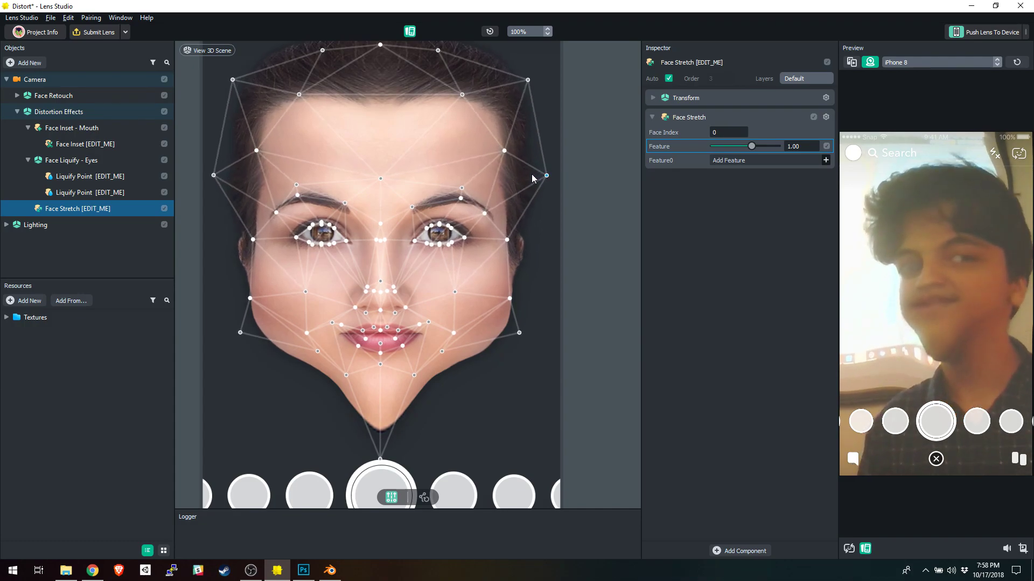
mouse_move(503, 241)
left_mouse_down()
mouse_move(453, 247)
mouse_move(484, 244)
left_mouse_up()
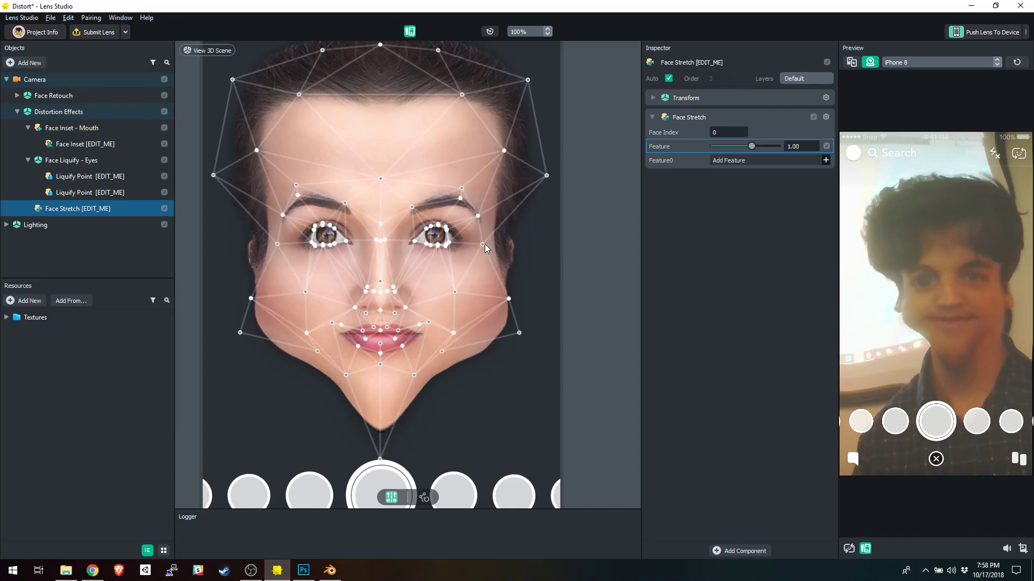
left_click_drag(508, 296, 484, 303)
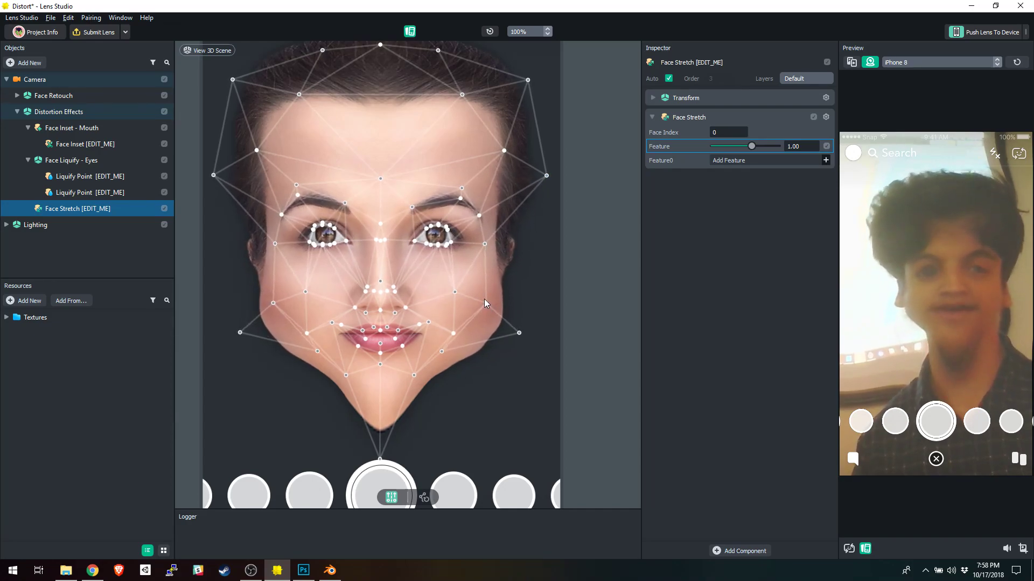
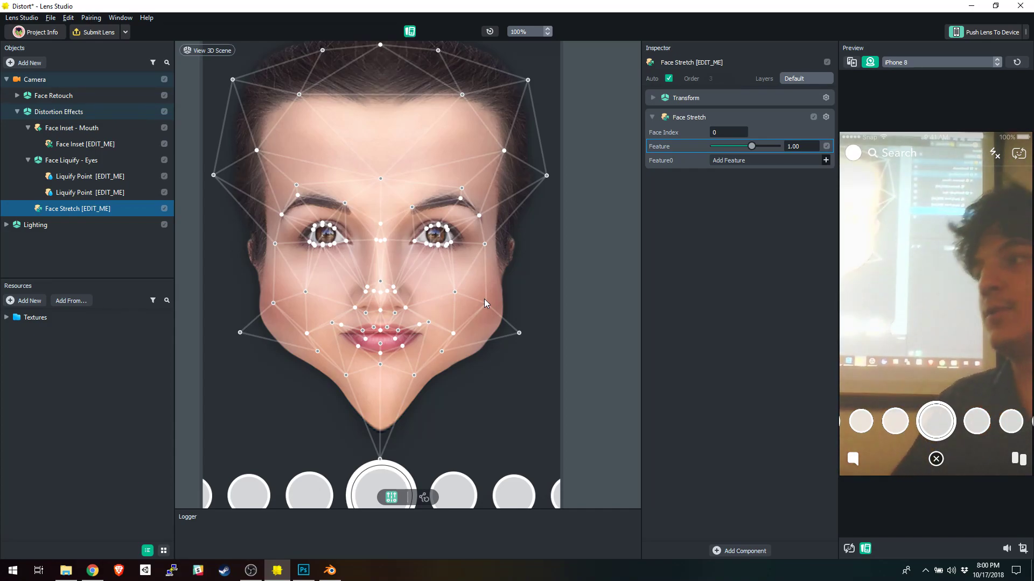
Step: Close the Distort project without saving it and create a new project from the Portal template
left_click(49, 20)
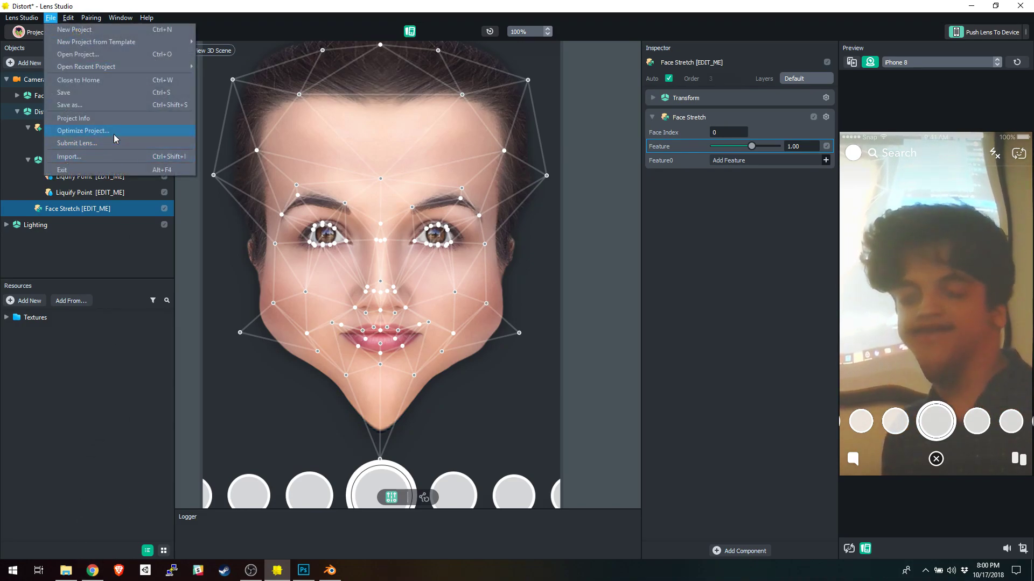
mouse_move(33, 22)
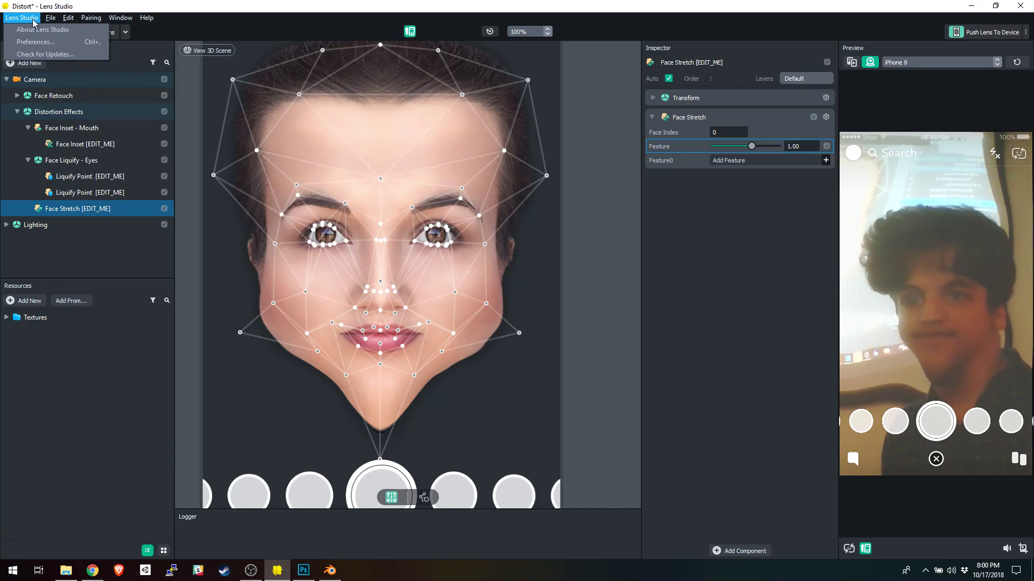
left_click(84, 80)
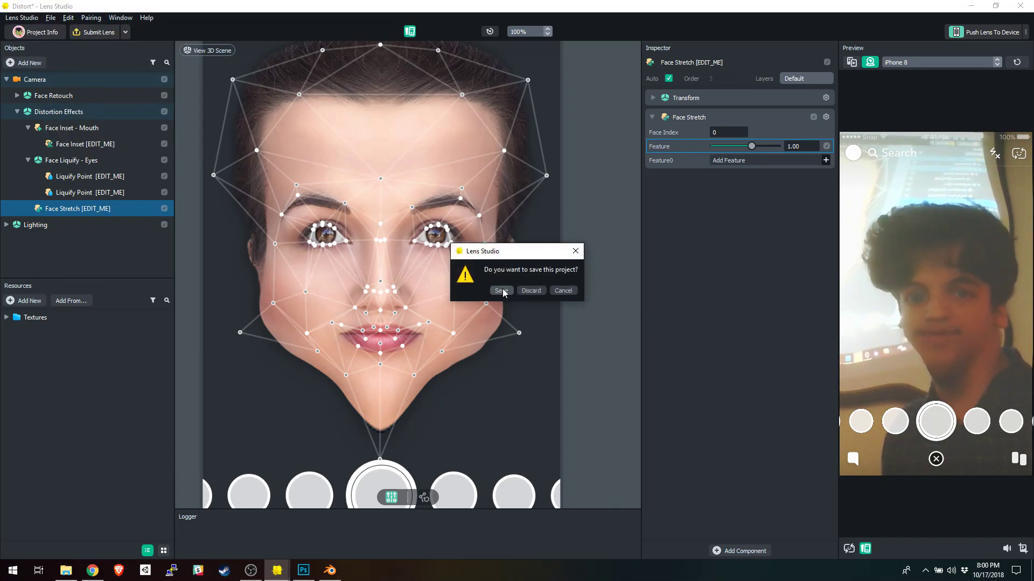
left_click(504, 292)
scroll(594, 350, "down", 2)
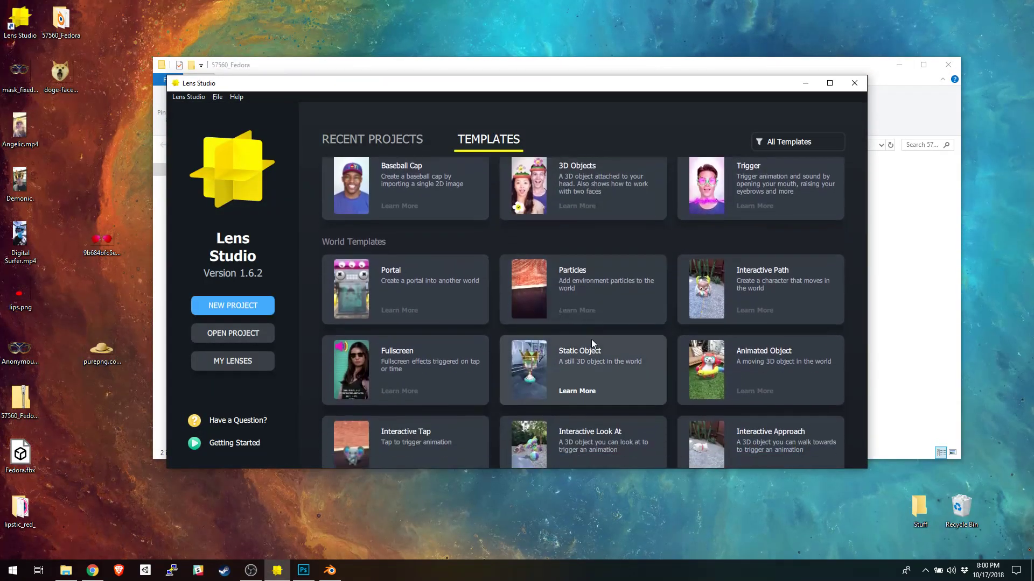
left_click(398, 266)
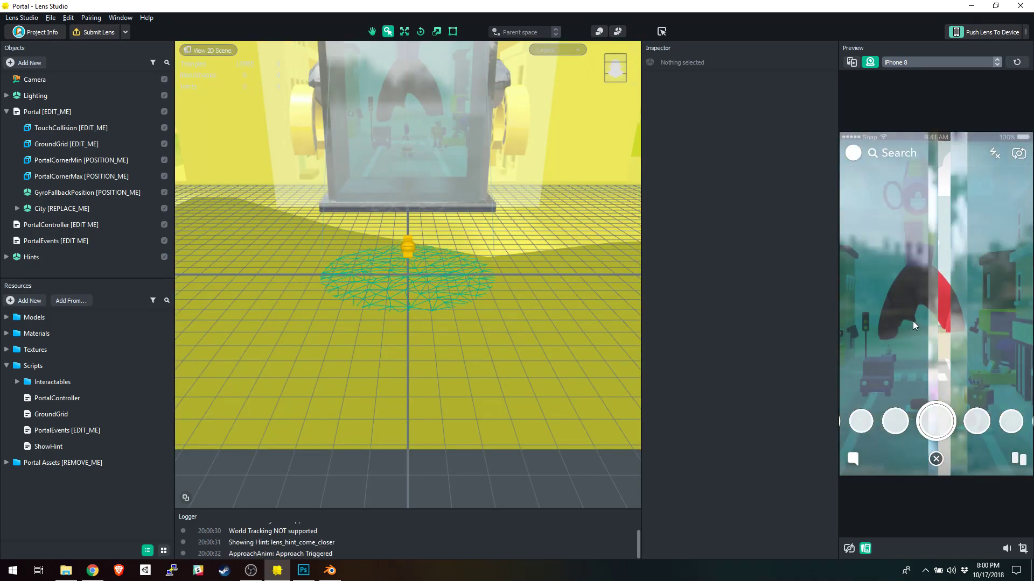
Step: Look around the portal in the webcam preview, then switch the preview to the Patio.jpg image and look into the portal
left_click_drag(912, 323, 969, 320)
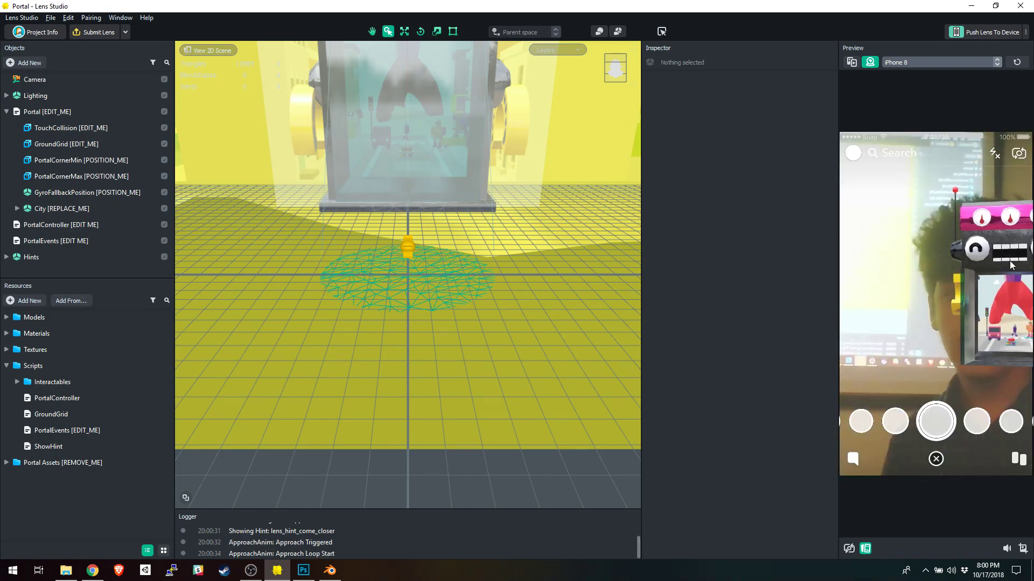
left_click(851, 63)
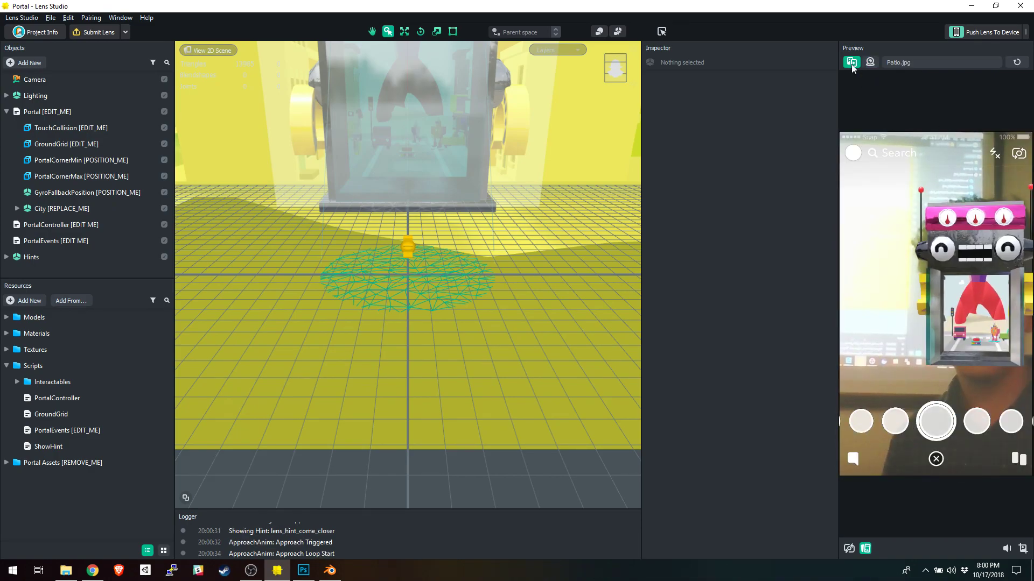
left_click_drag(953, 391, 924, 332)
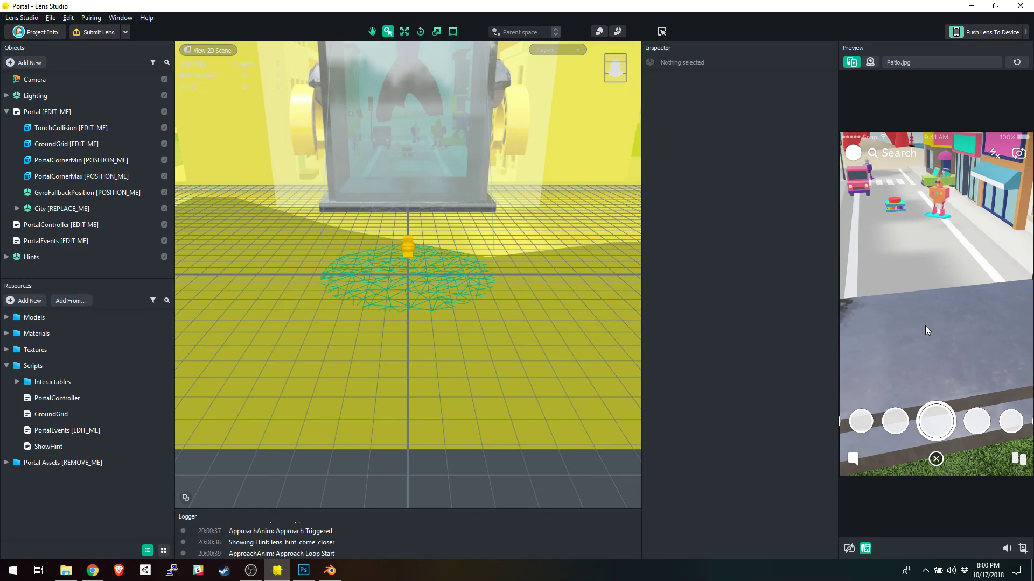
left_click_drag(924, 325, 906, 288)
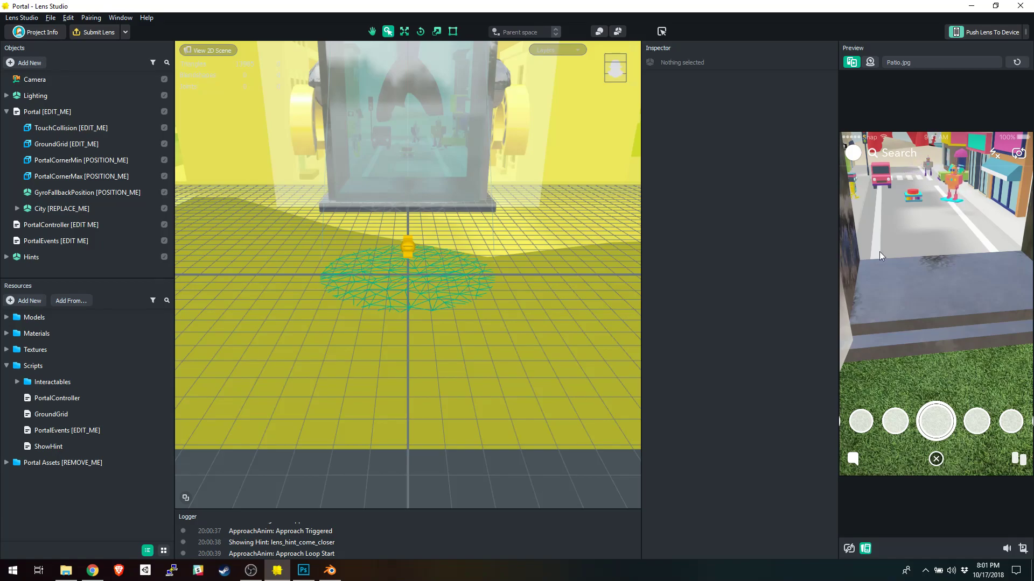
Step: Examine the city street inside the portal in the 3D scene and select the City mesh
scroll(411, 437, "down", 3)
left_click_drag(467, 211, 503, 421, "alt")
scroll(503, 421, "down", 3)
middle_click_drag(408, 324, 418, 275)
left_click_drag(417, 275, 551, 277, "alt")
left_click(398, 282)
left_click_drag(398, 281, 533, 266, "alt")
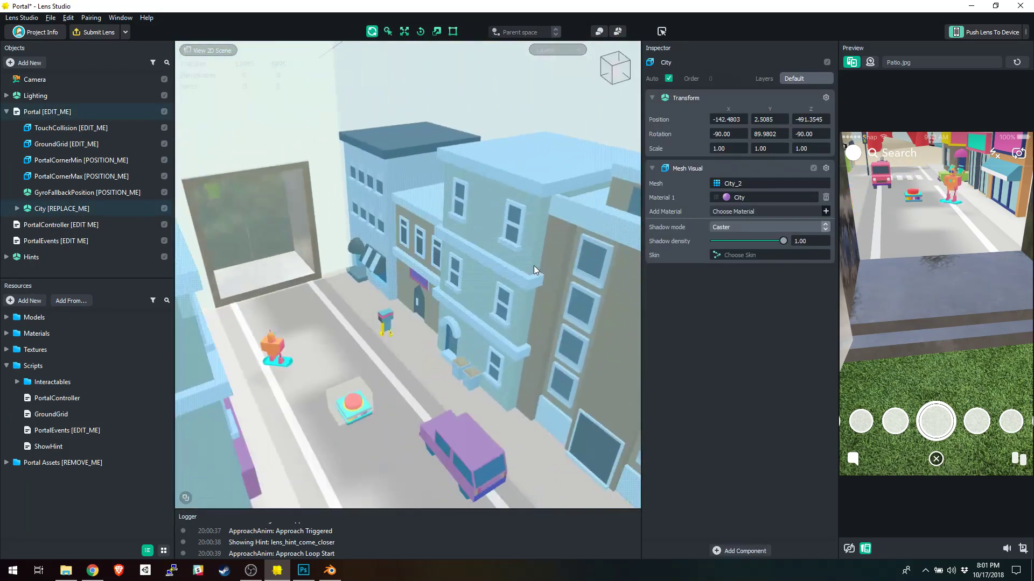
key("w")
left_click_drag(447, 361, 383, 288)
key("ctrl+z")
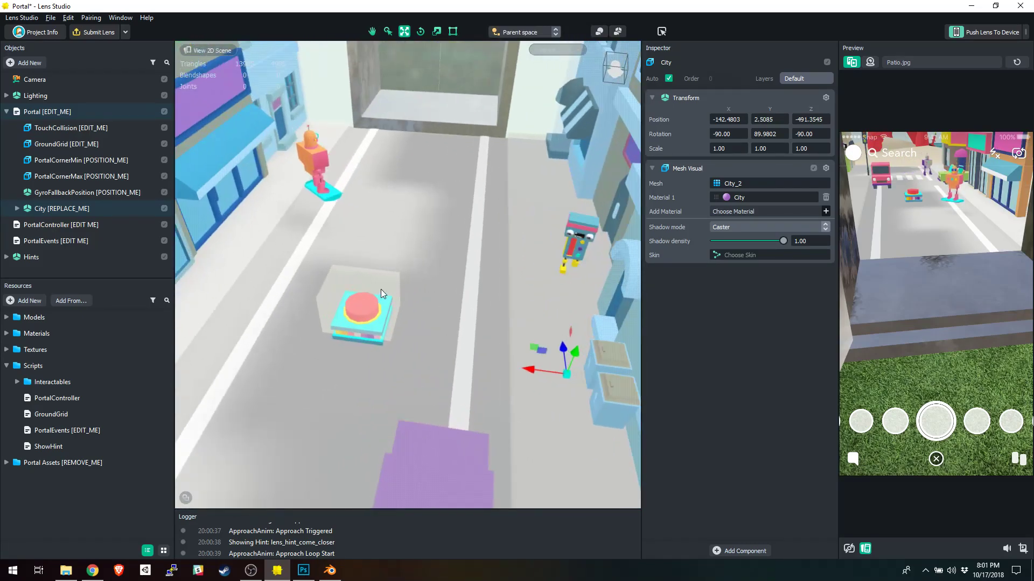
Step: Inspect the script and touch settings of the rocket button's collision cube, and tap the rocket button in the preview
left_click(382, 288)
left_click_drag(353, 222, 424, 216, "alt")
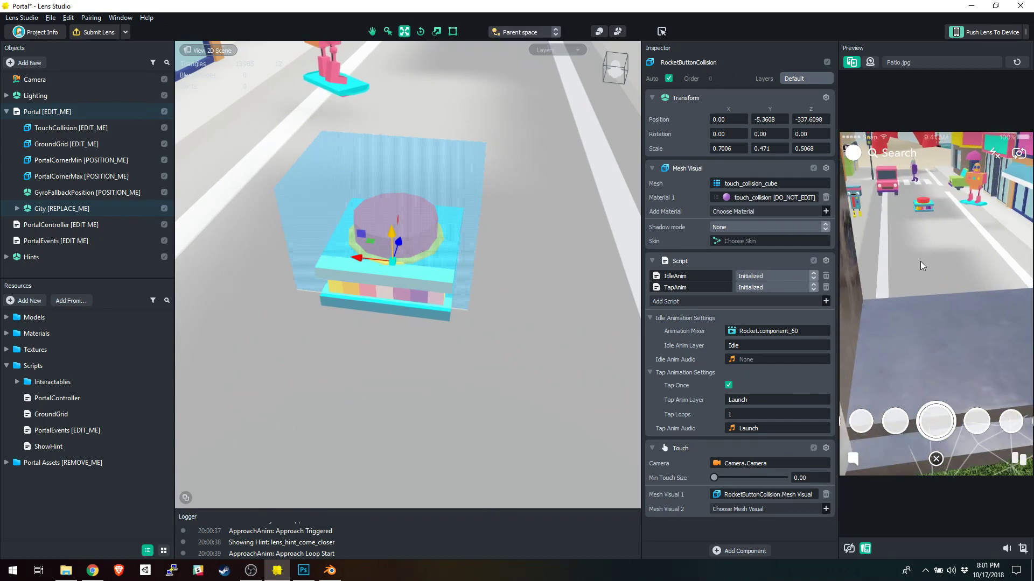
left_click(922, 201)
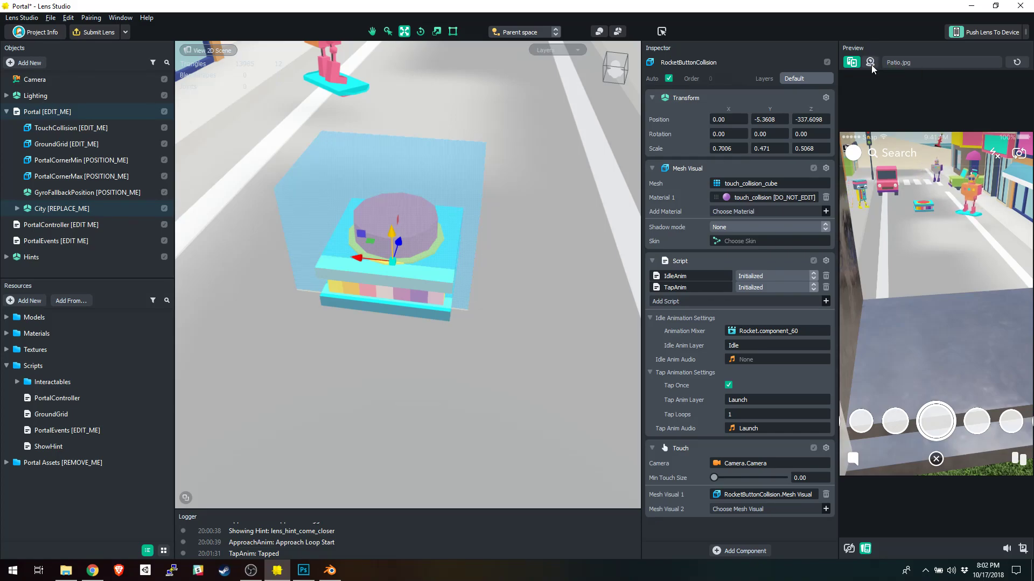
Step: Open the recent project lipstic_red_hat without saving the Portal project, and preview its lens with the webcam
left_click(51, 18)
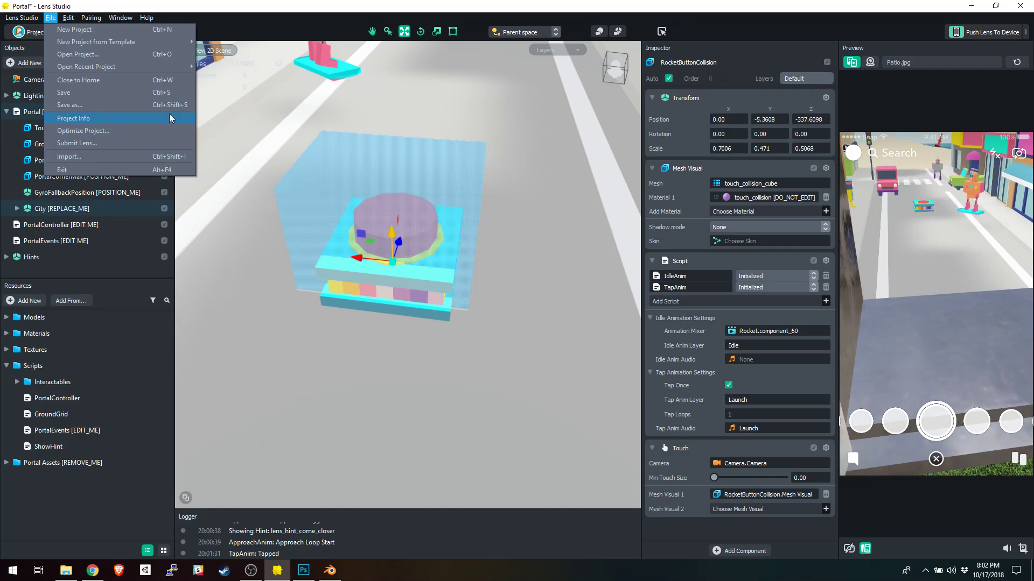
mouse_move(93, 19)
mouse_move(51, 18)
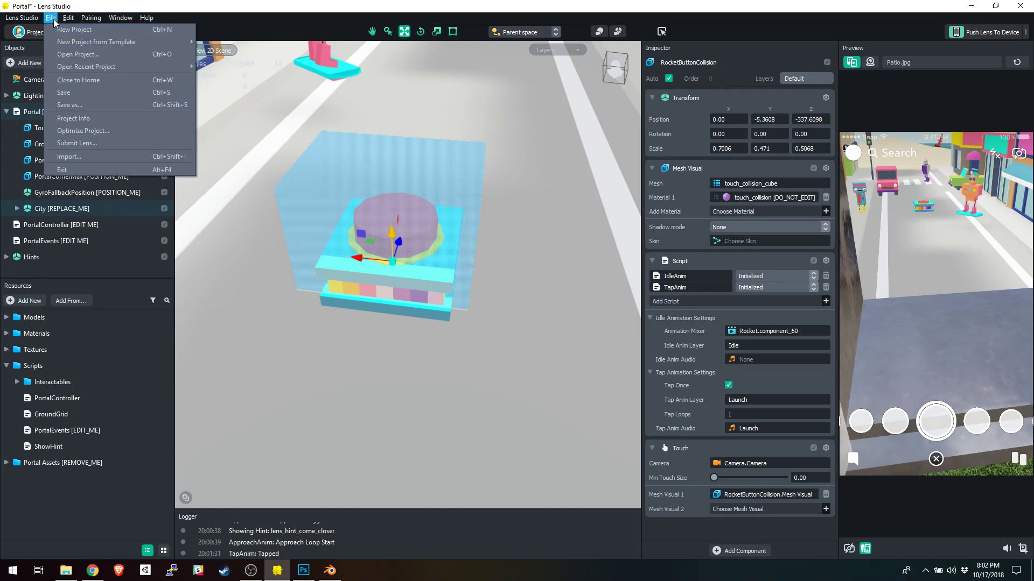
mouse_move(67, 43)
mouse_move(123, 66)
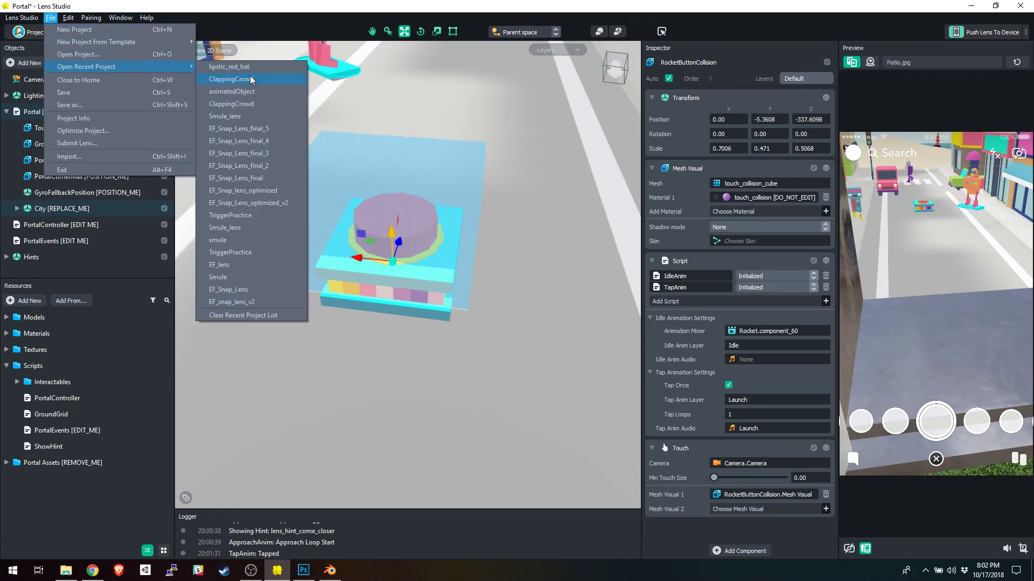
left_click(248, 69)
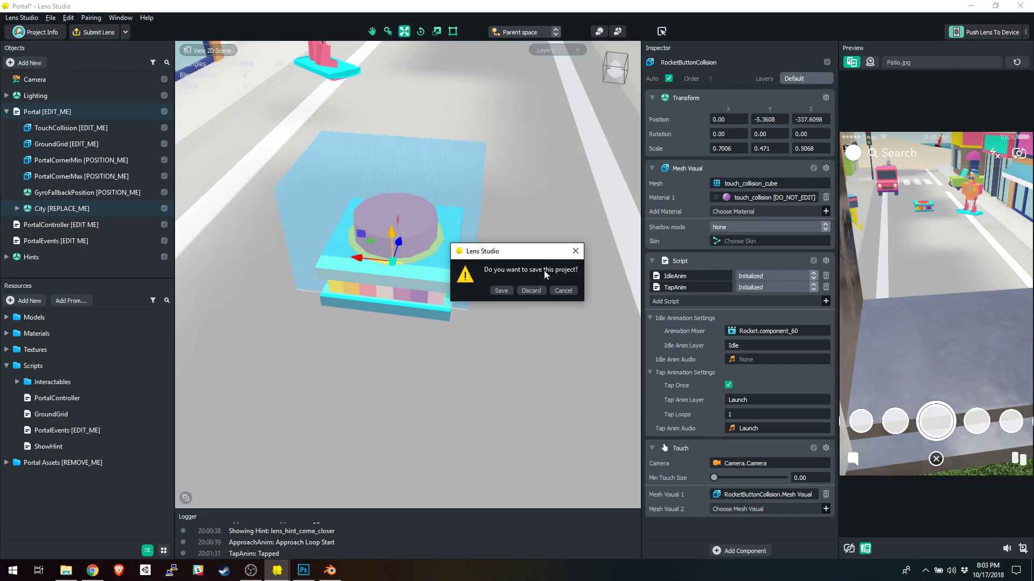
left_click(538, 289)
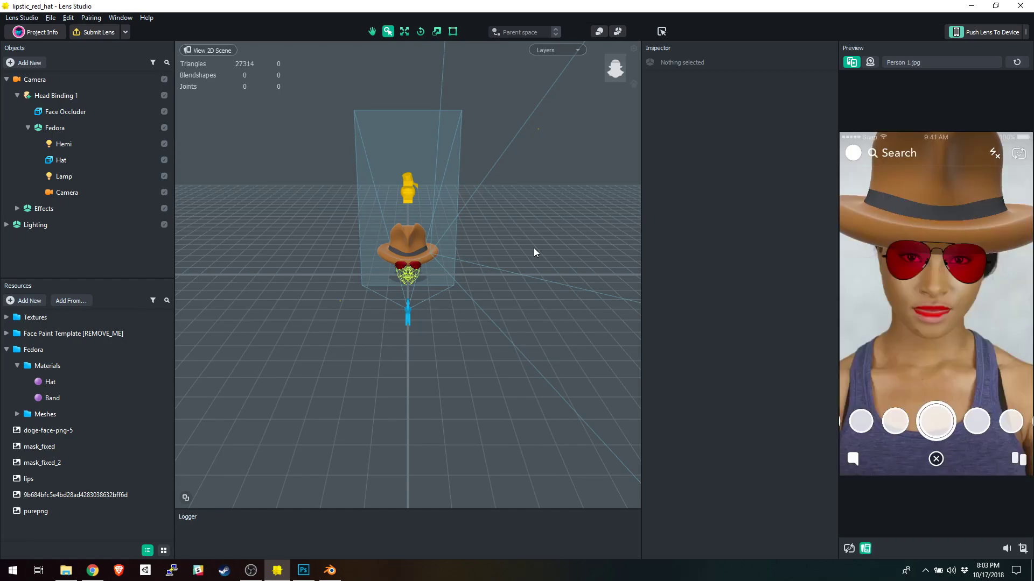
left_click(870, 62)
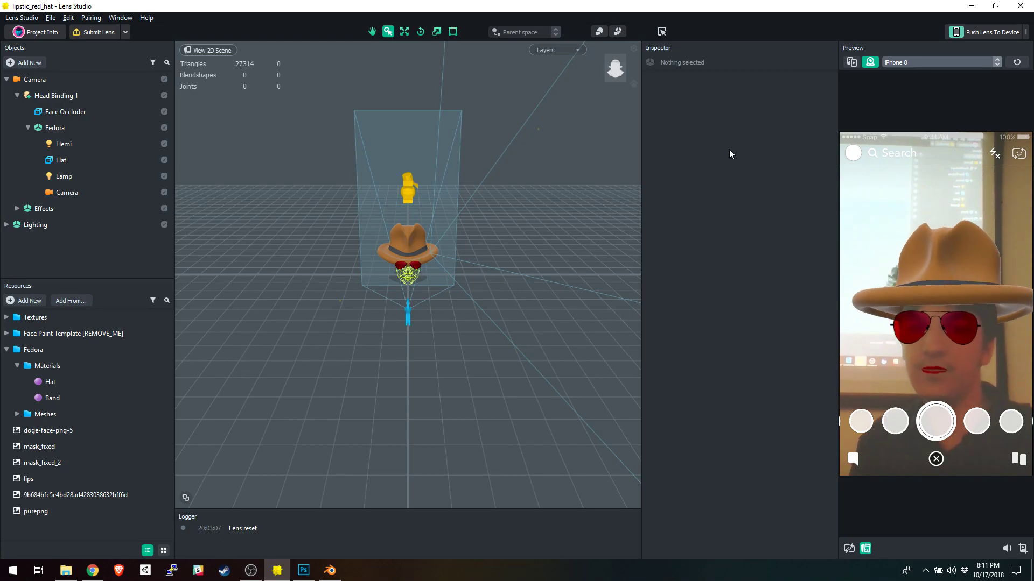
left_click(251, 570)
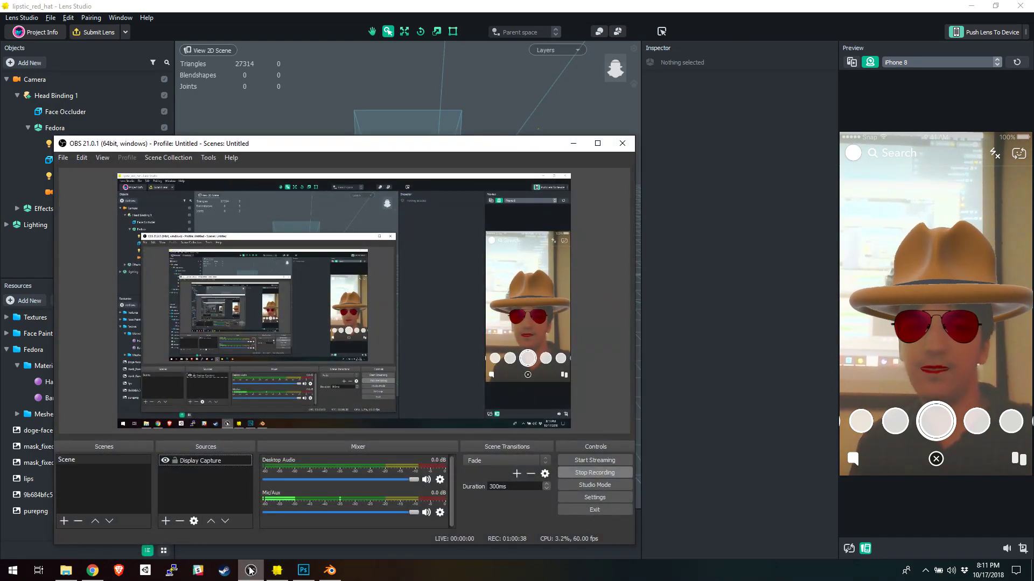